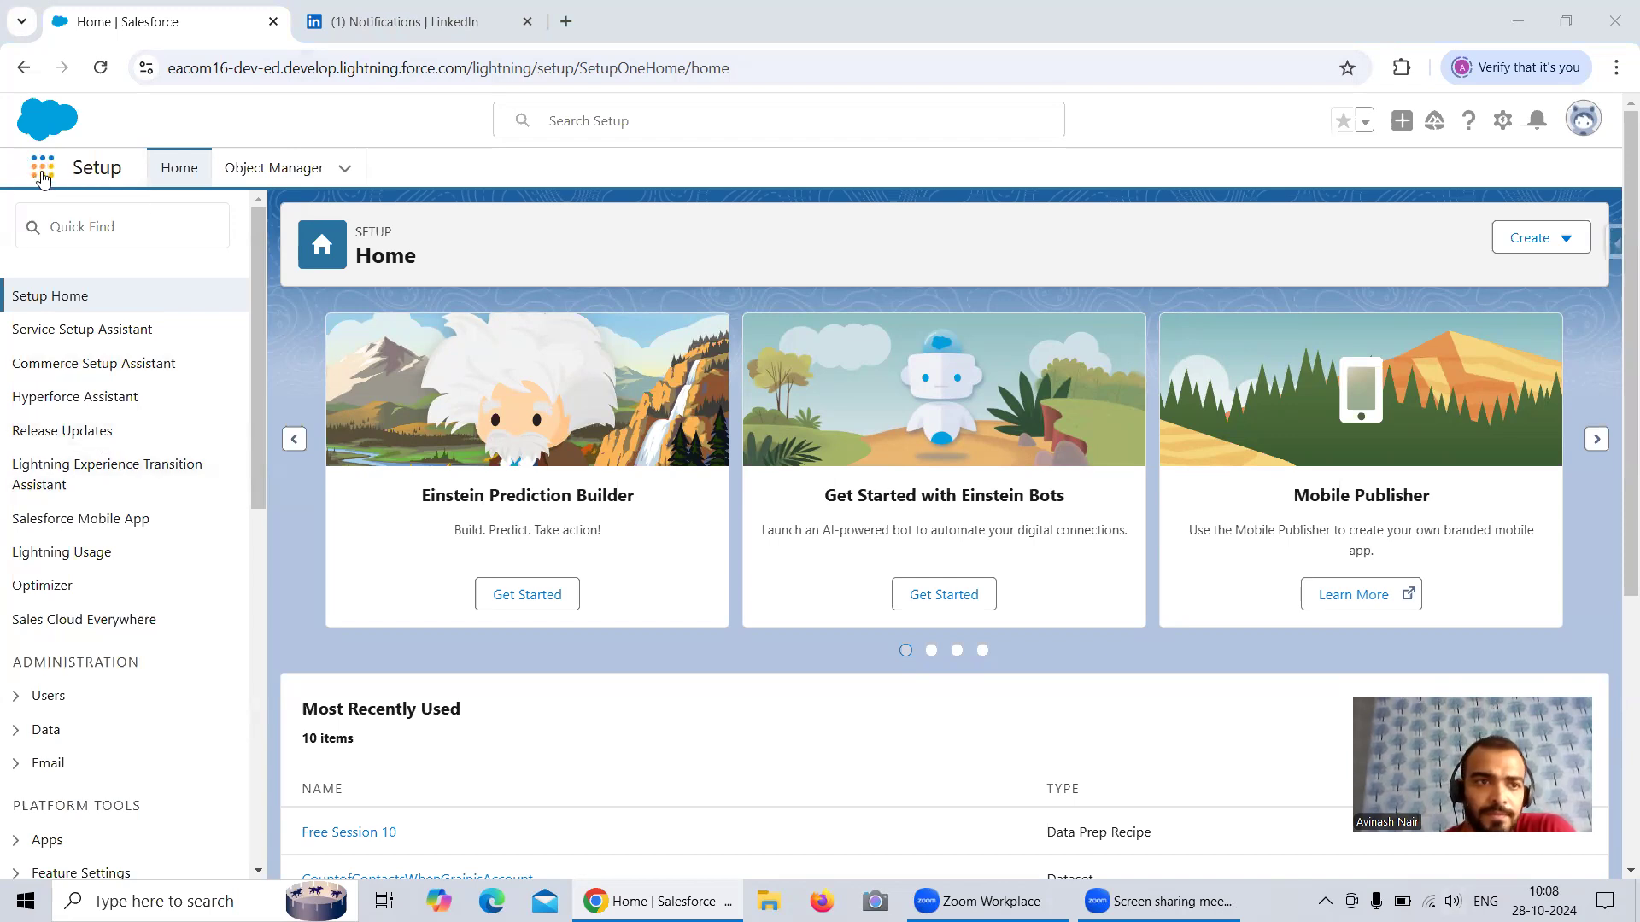
- Open Analytics Studio's Data Manager and start a new blank recipe from Dataflows & Recipes
left_click(42, 175)
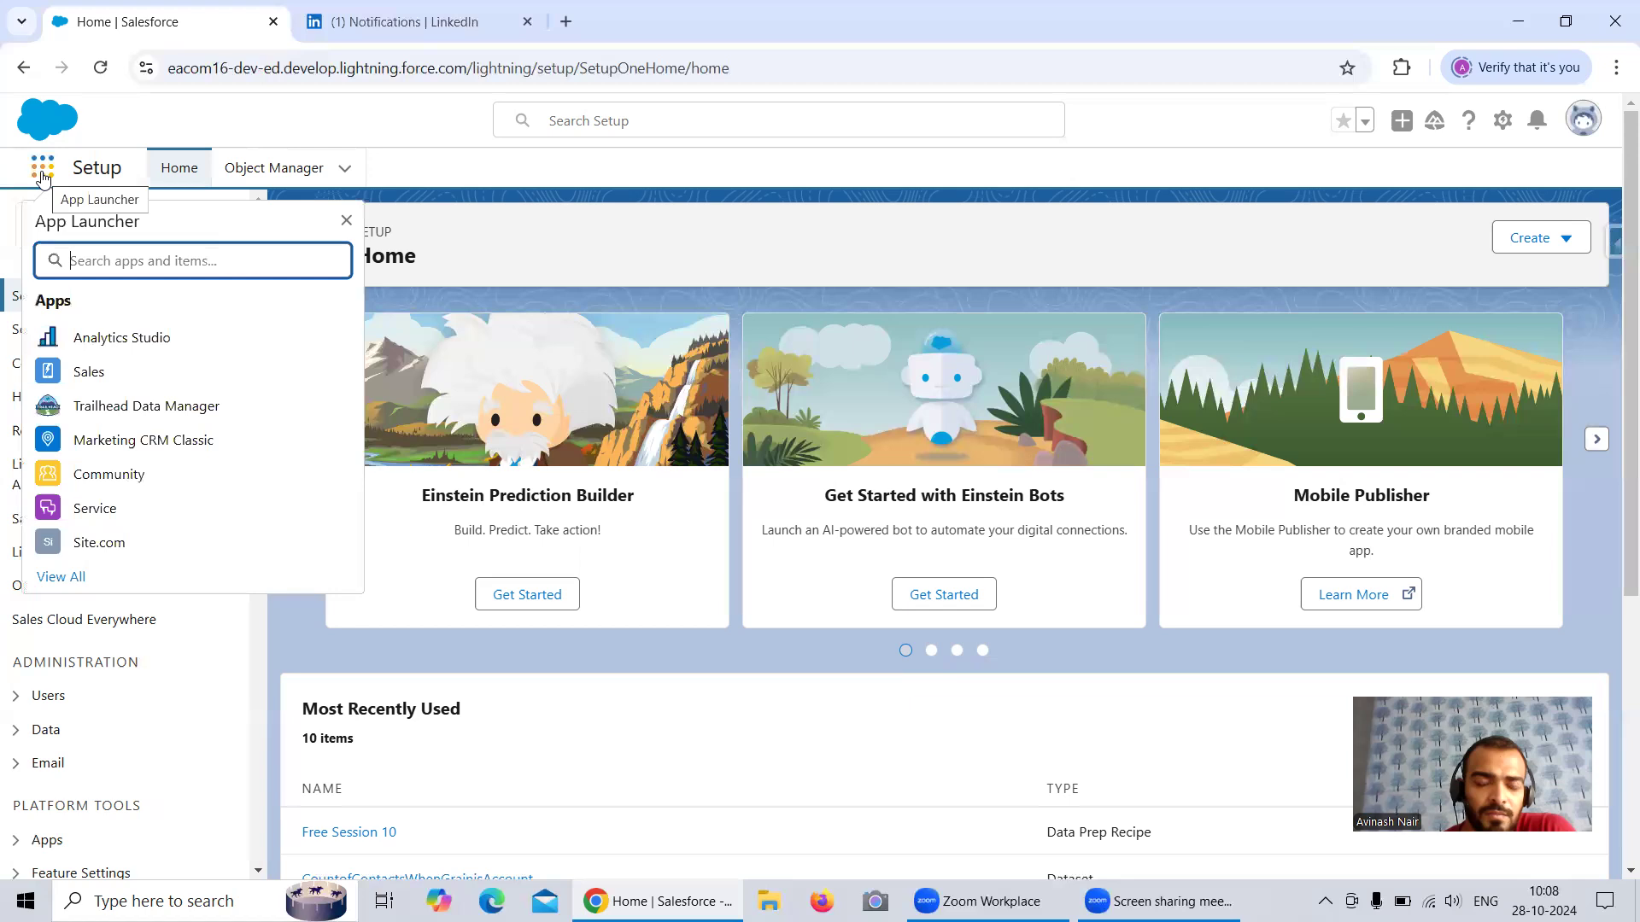
left_click(98, 336)
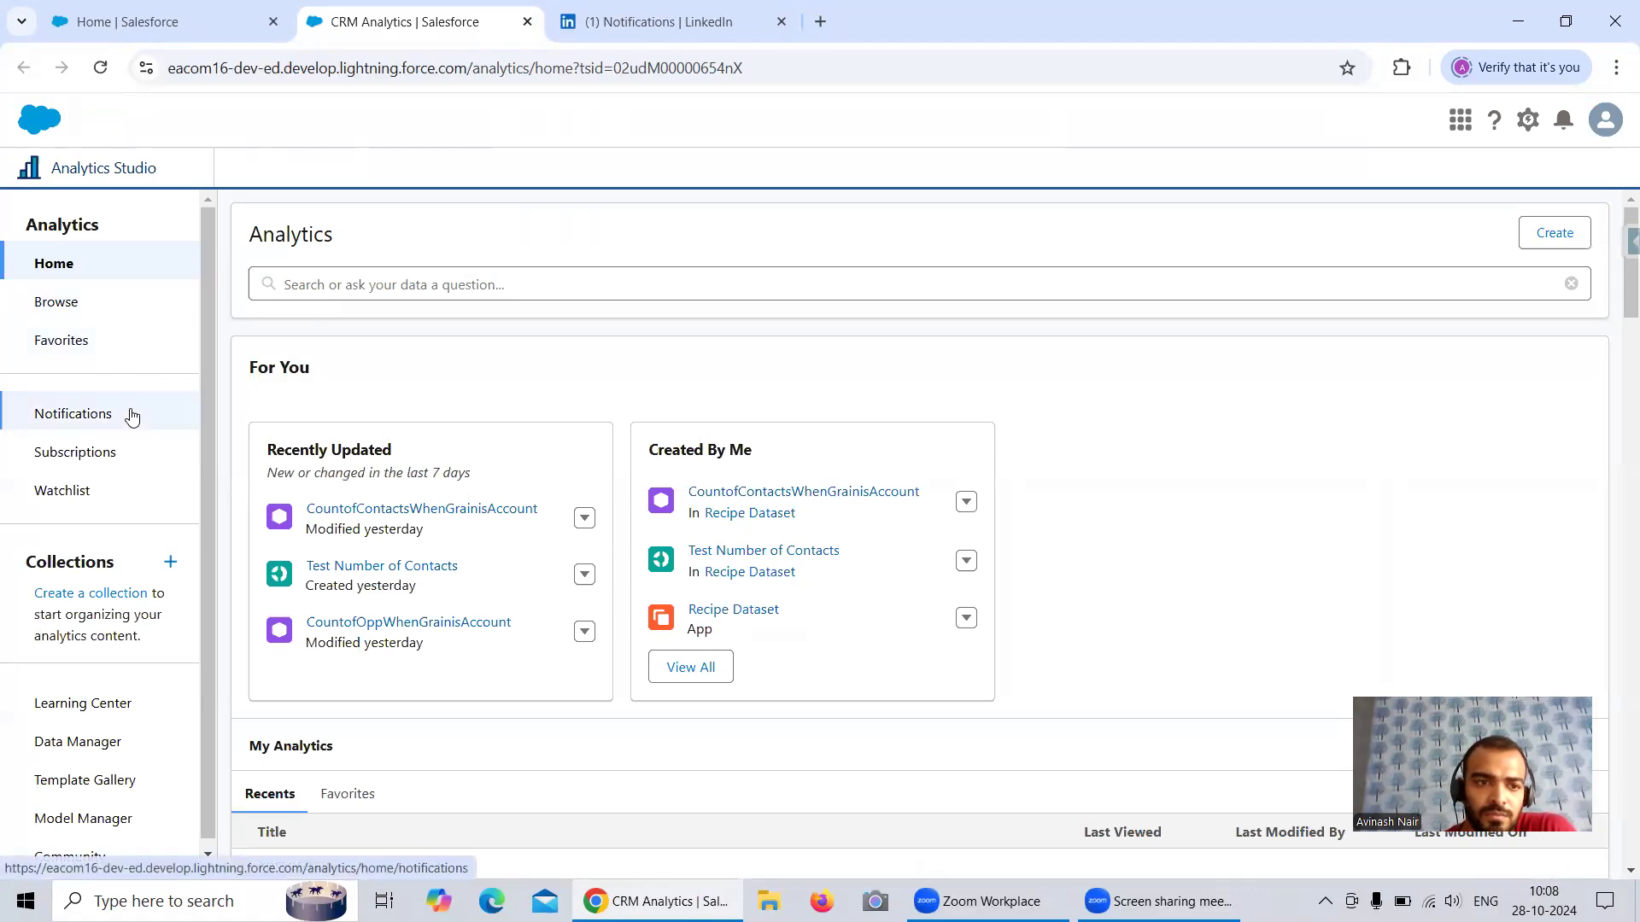
left_click(71, 743)
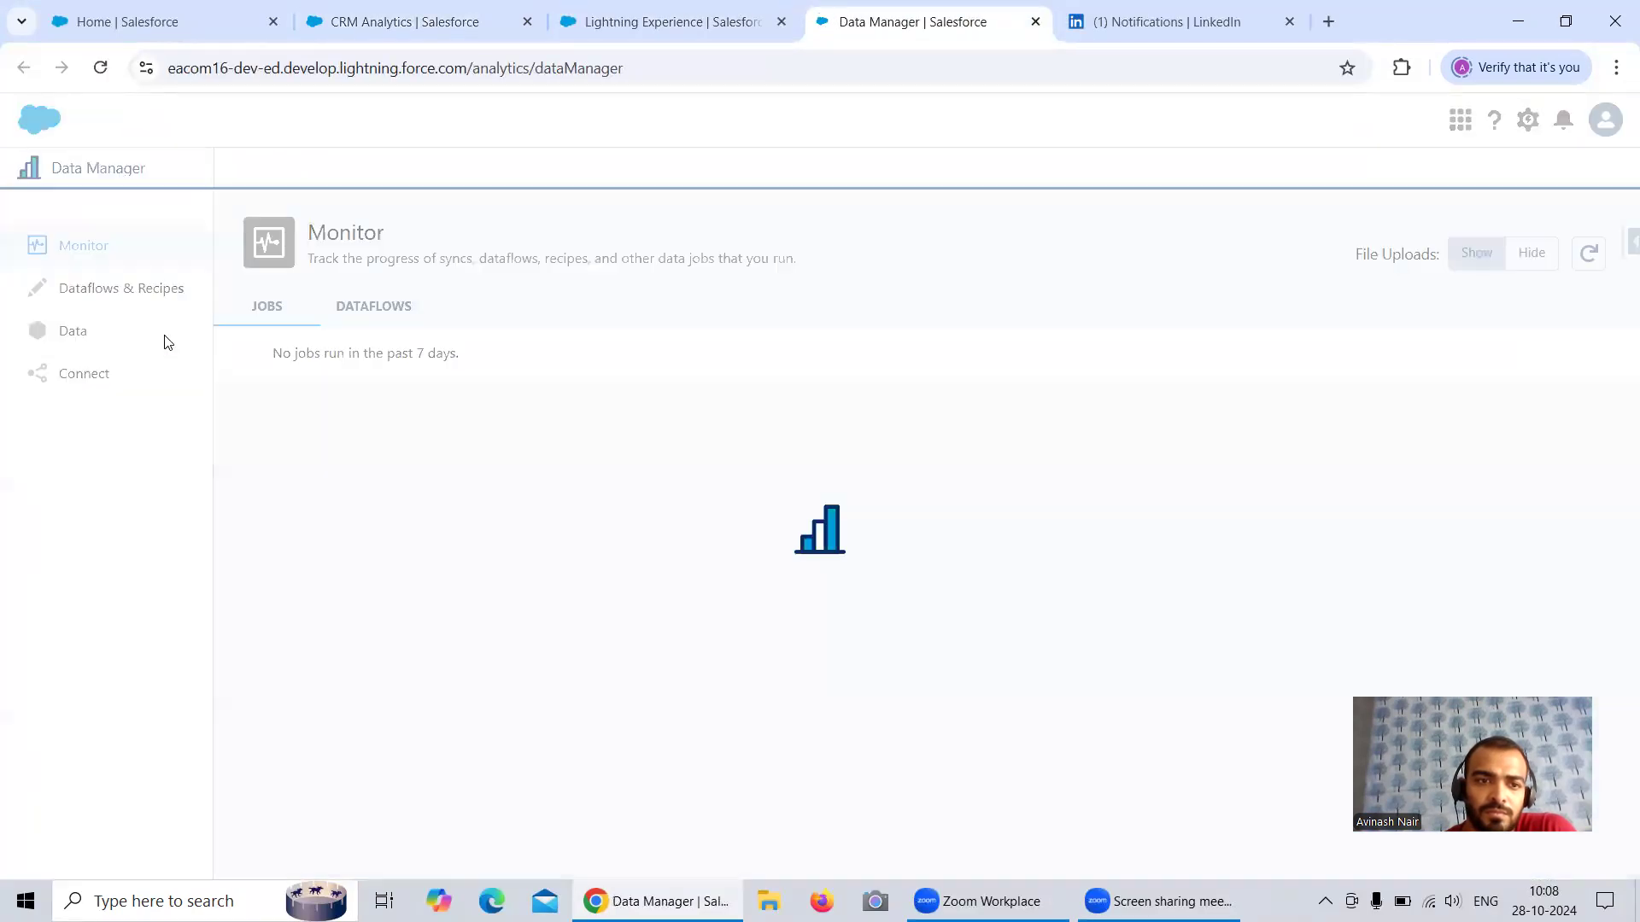
left_click(130, 298)
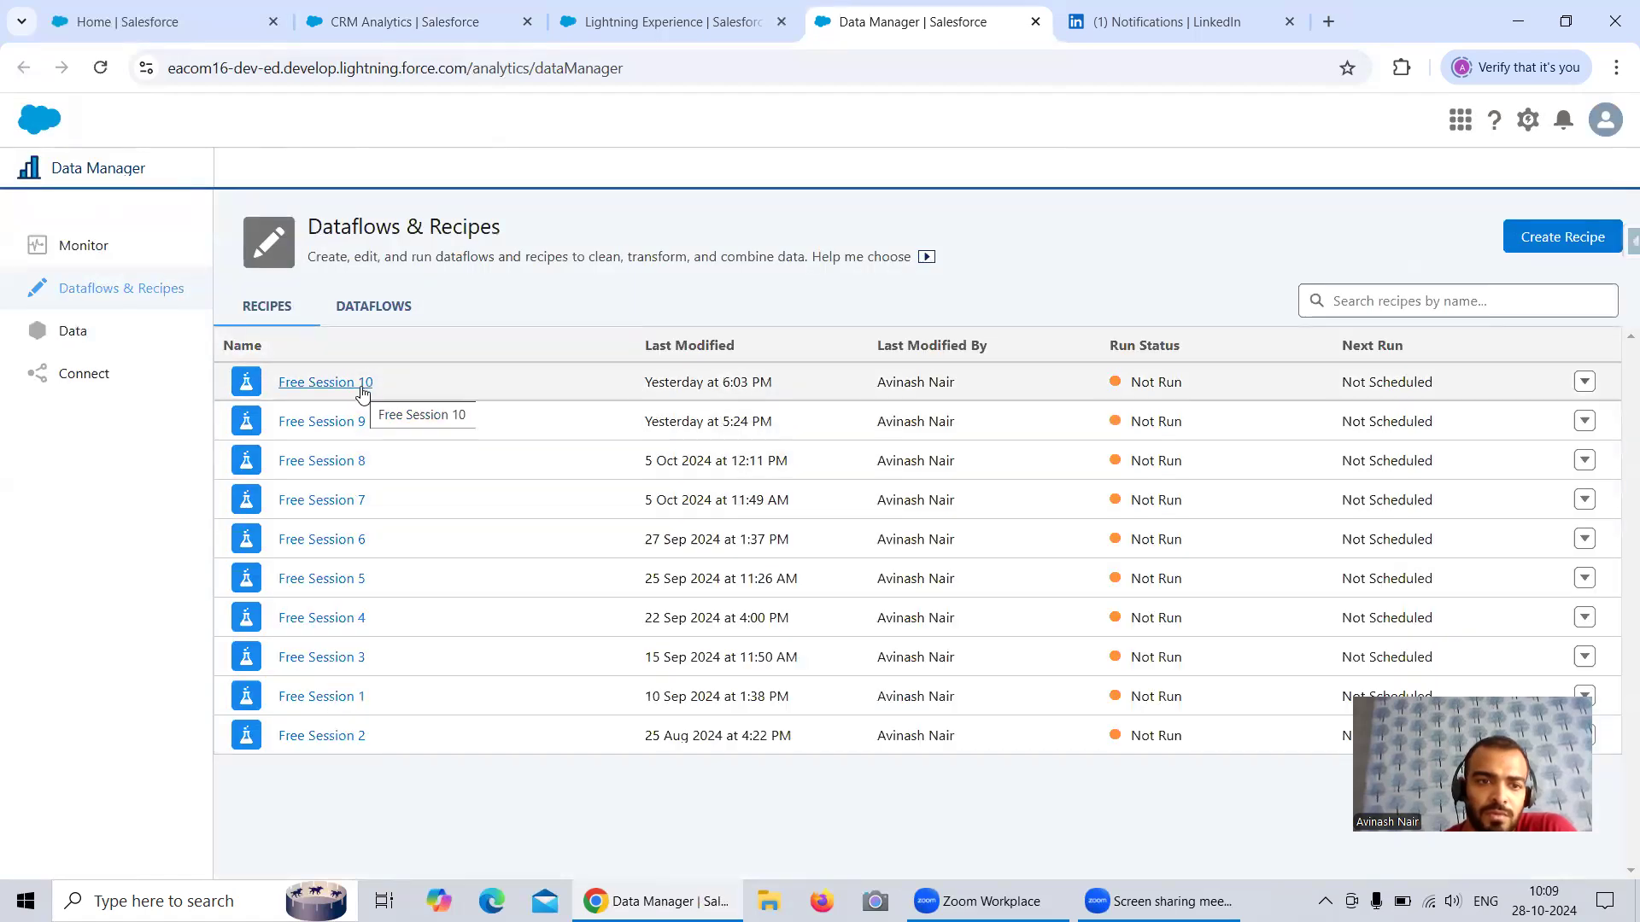
left_click(1550, 236)
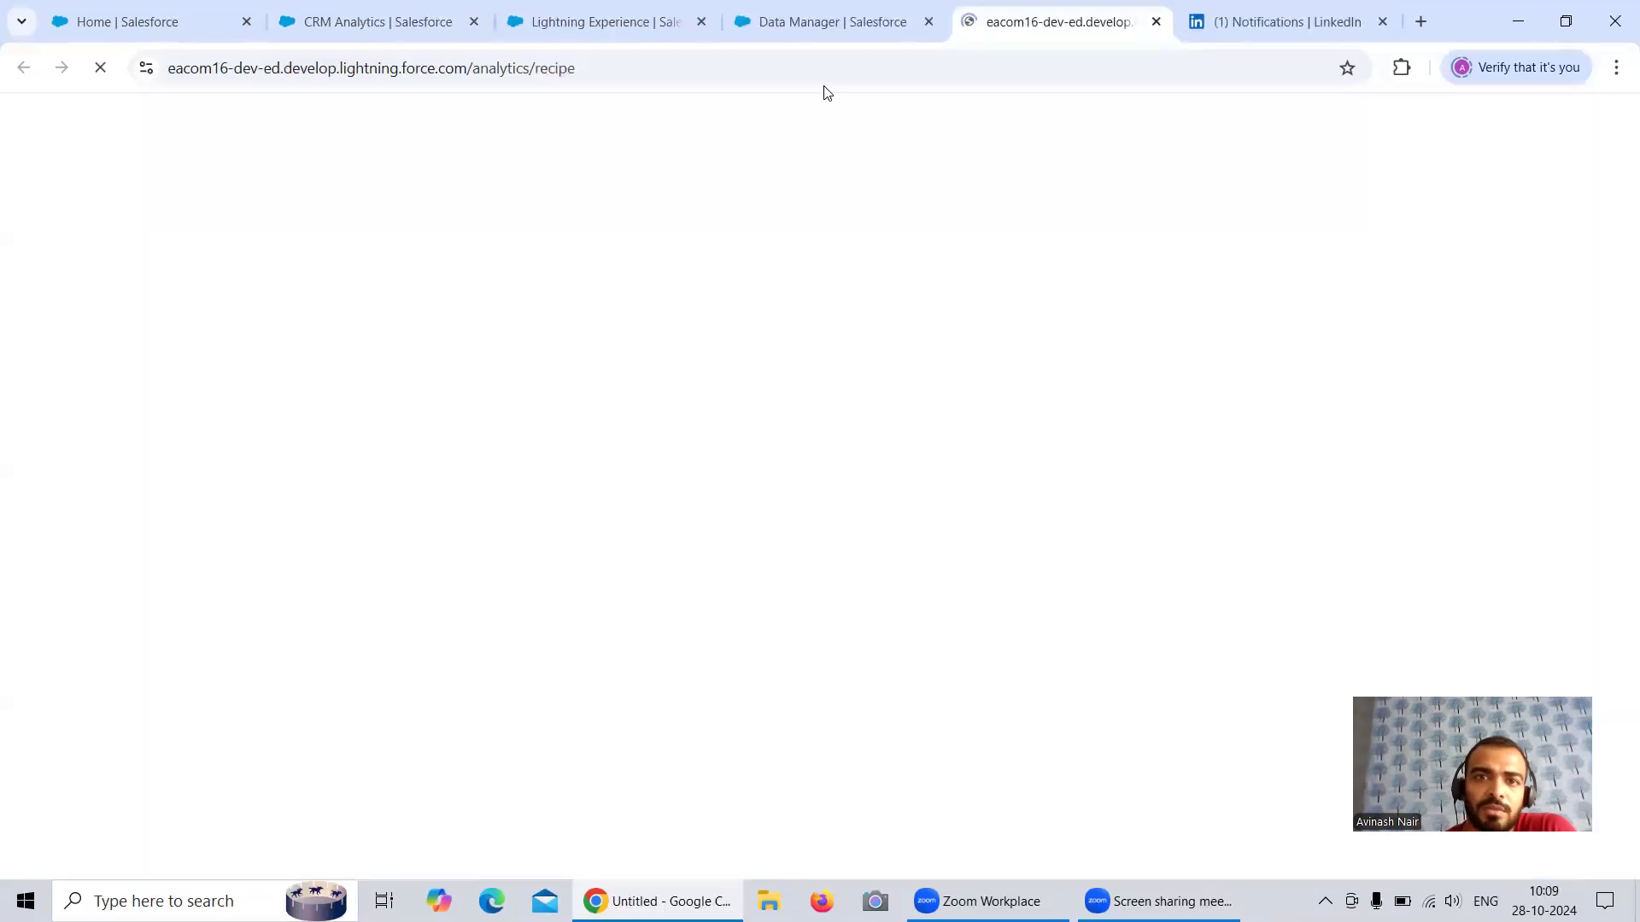
- Review the existing Free Session 7 dataflow and the Derived Fields computeExpression node in the Free Session 6 dataflow
left_click(805, 26)
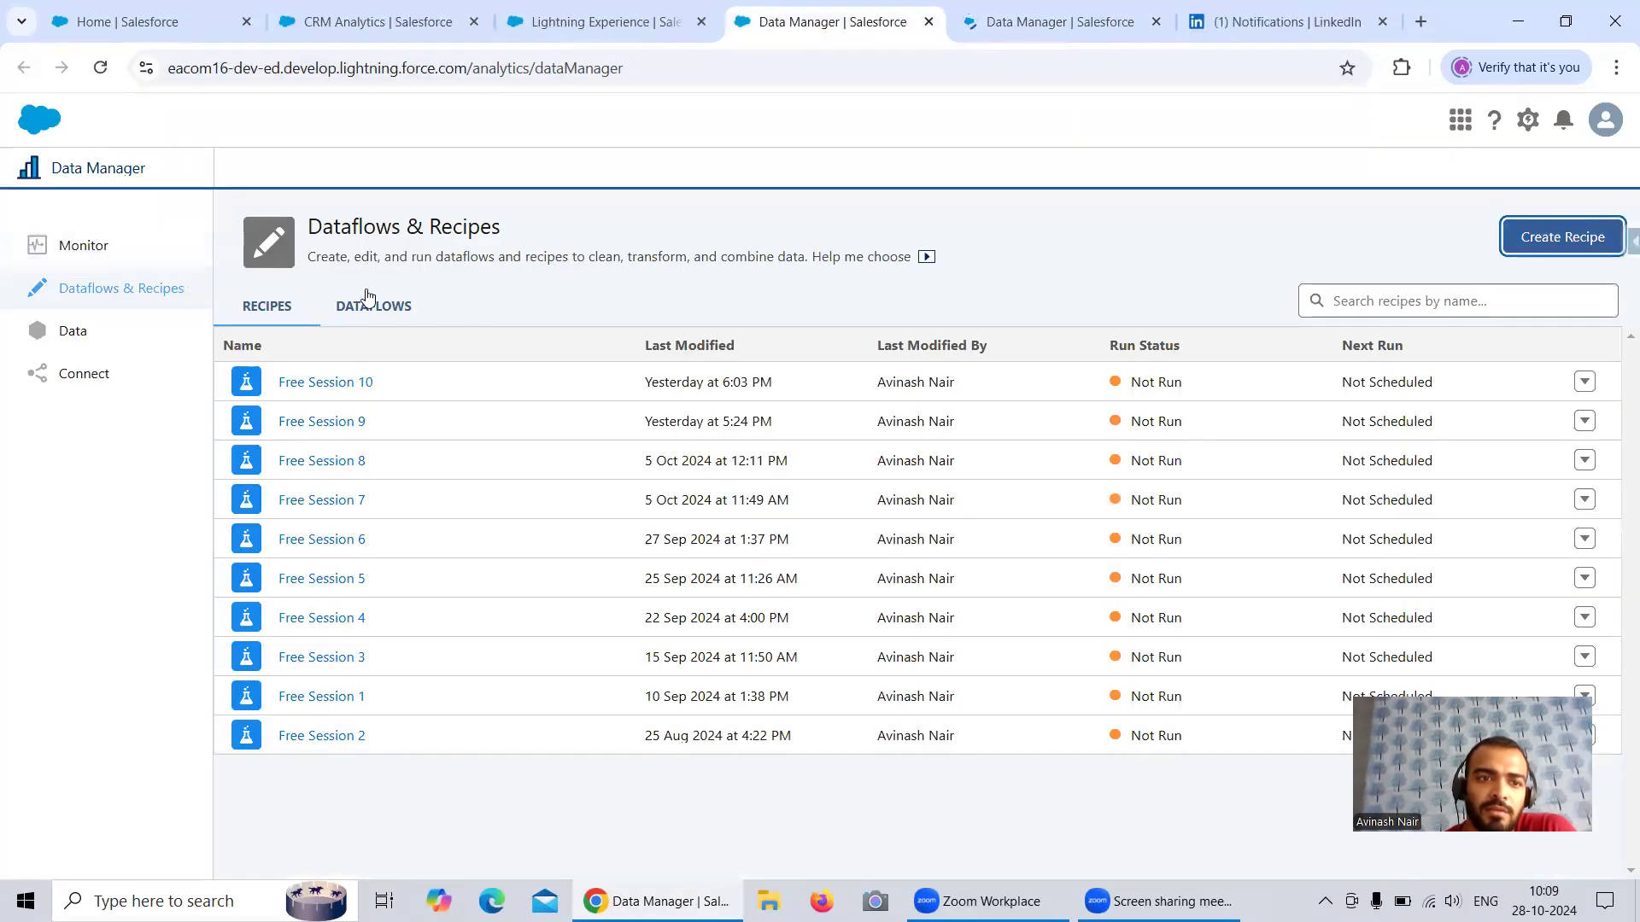
left_click(384, 307)
scroll(444, 487, "down", 1)
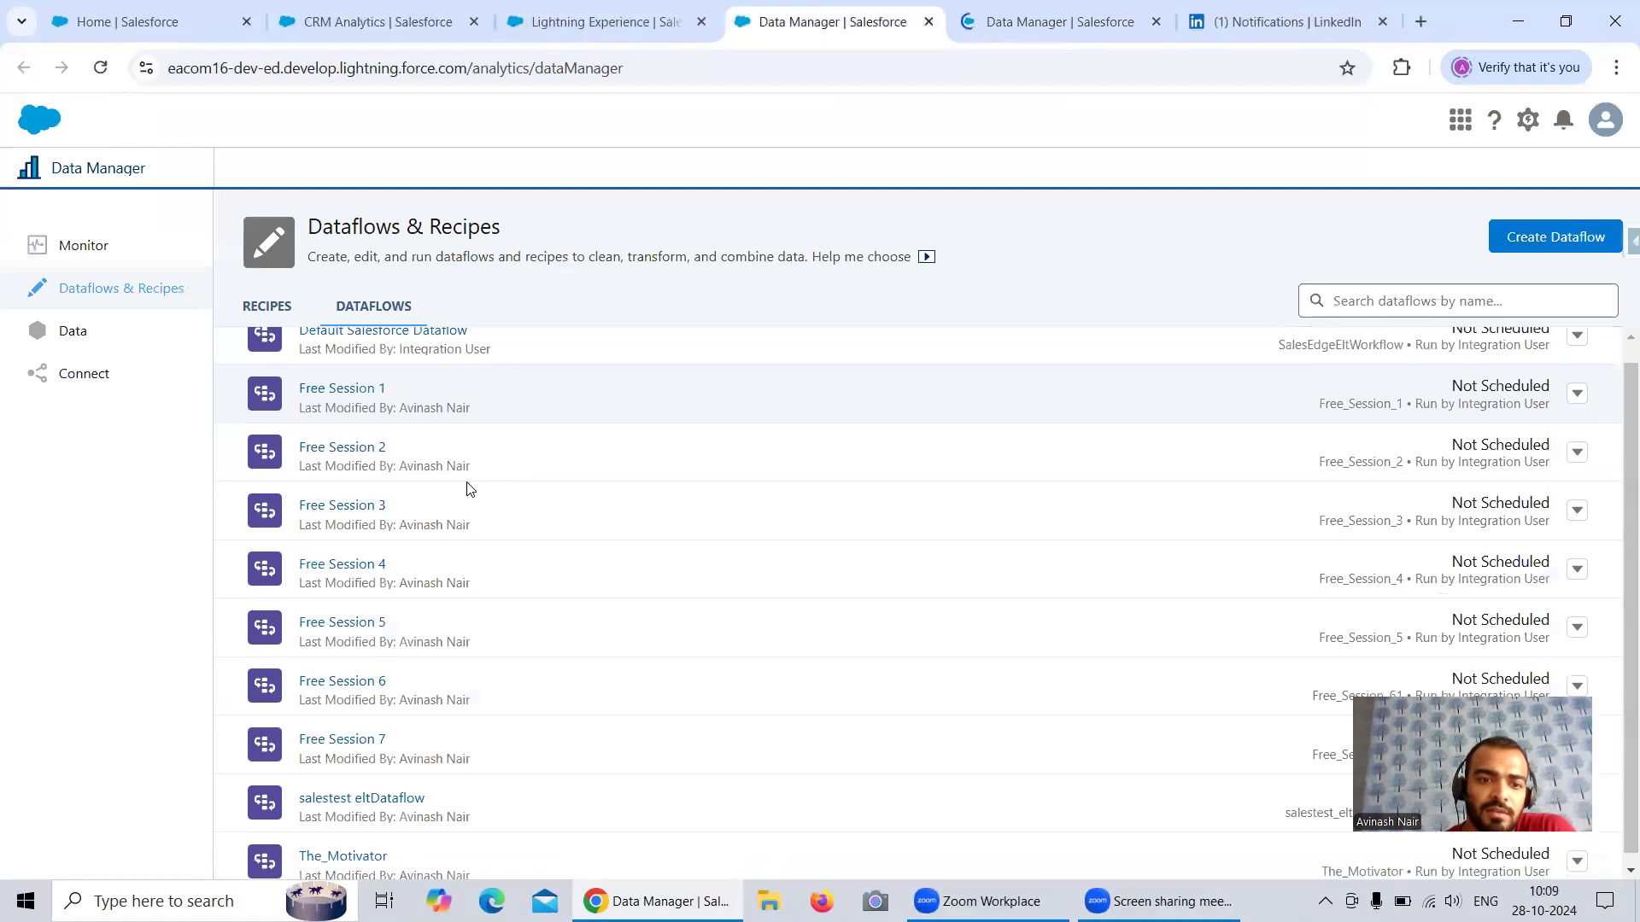
left_click(337, 728)
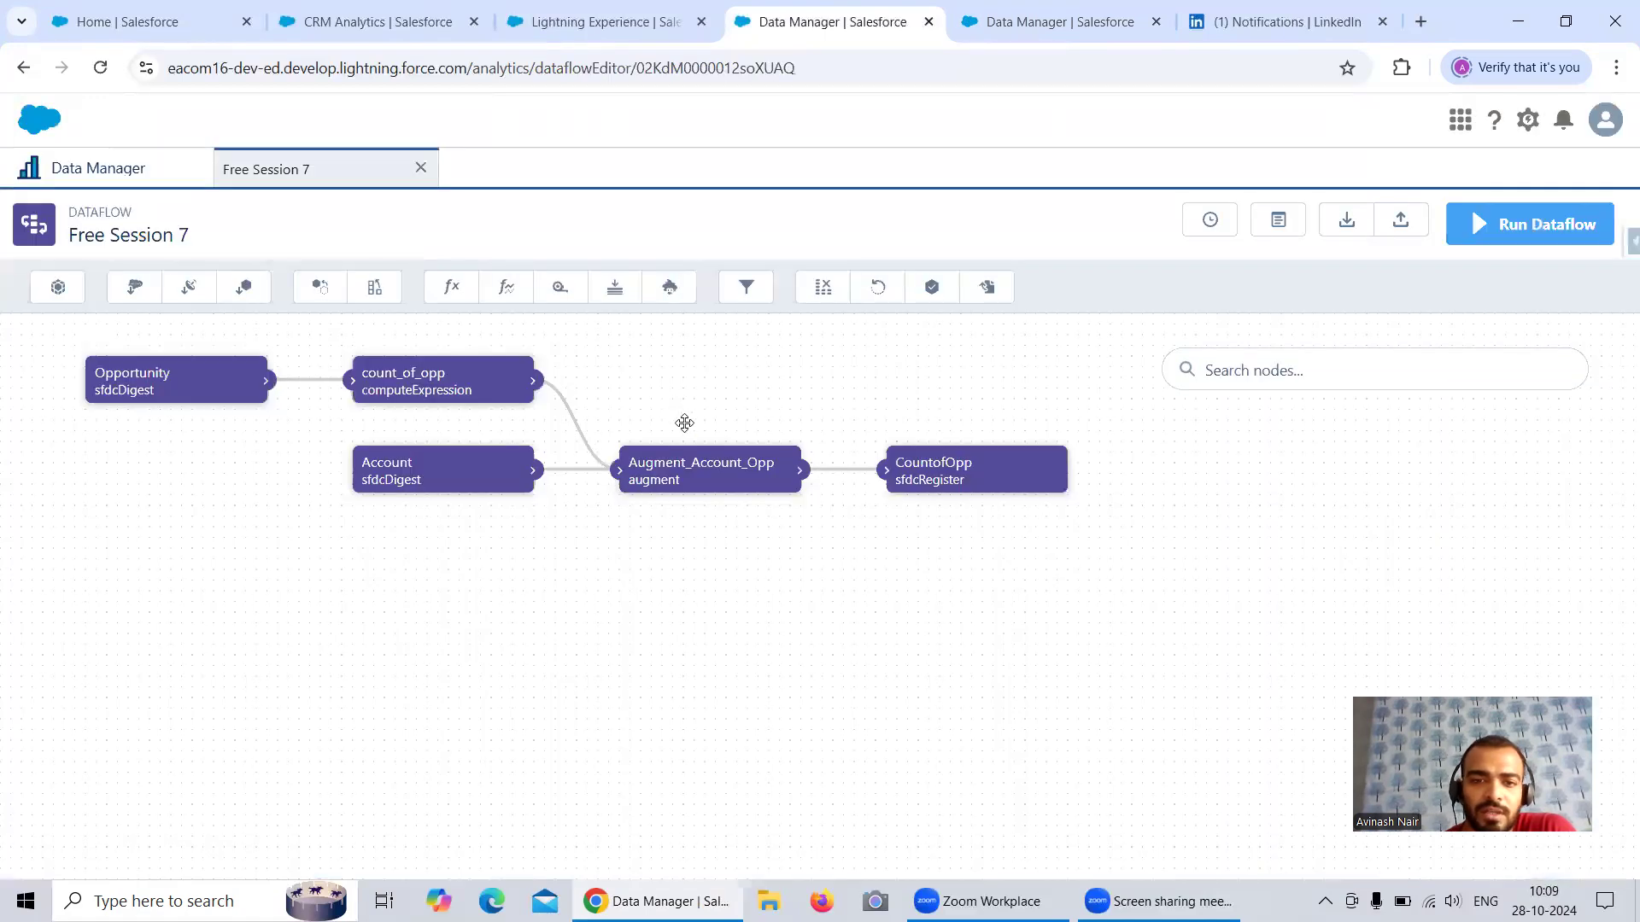
left_click(422, 170)
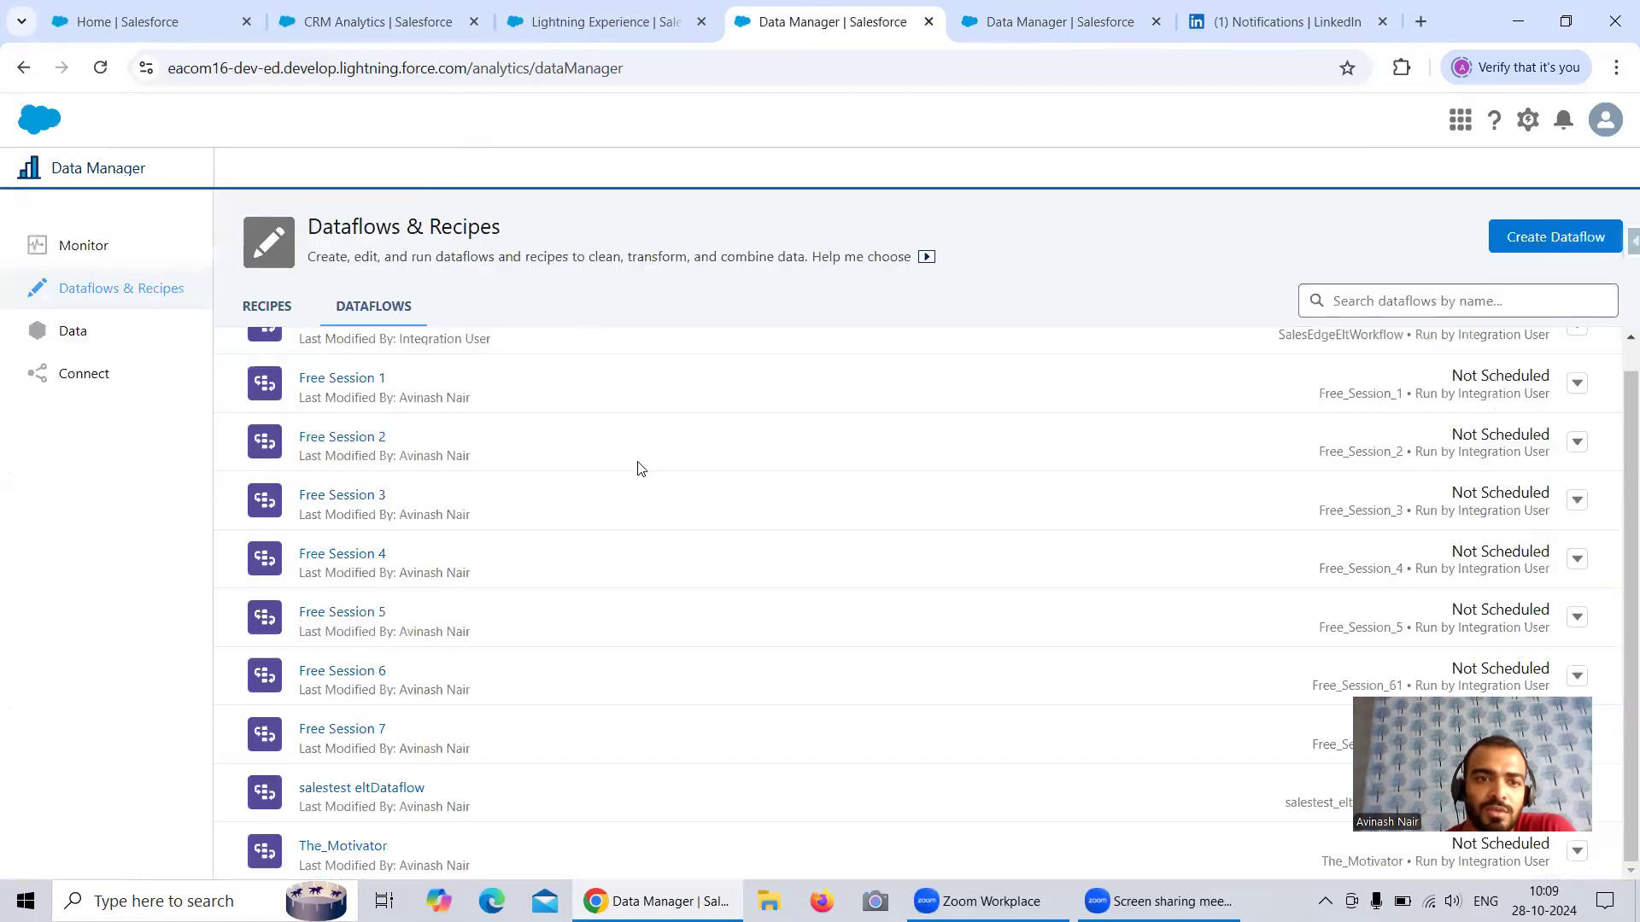
left_click(372, 671)
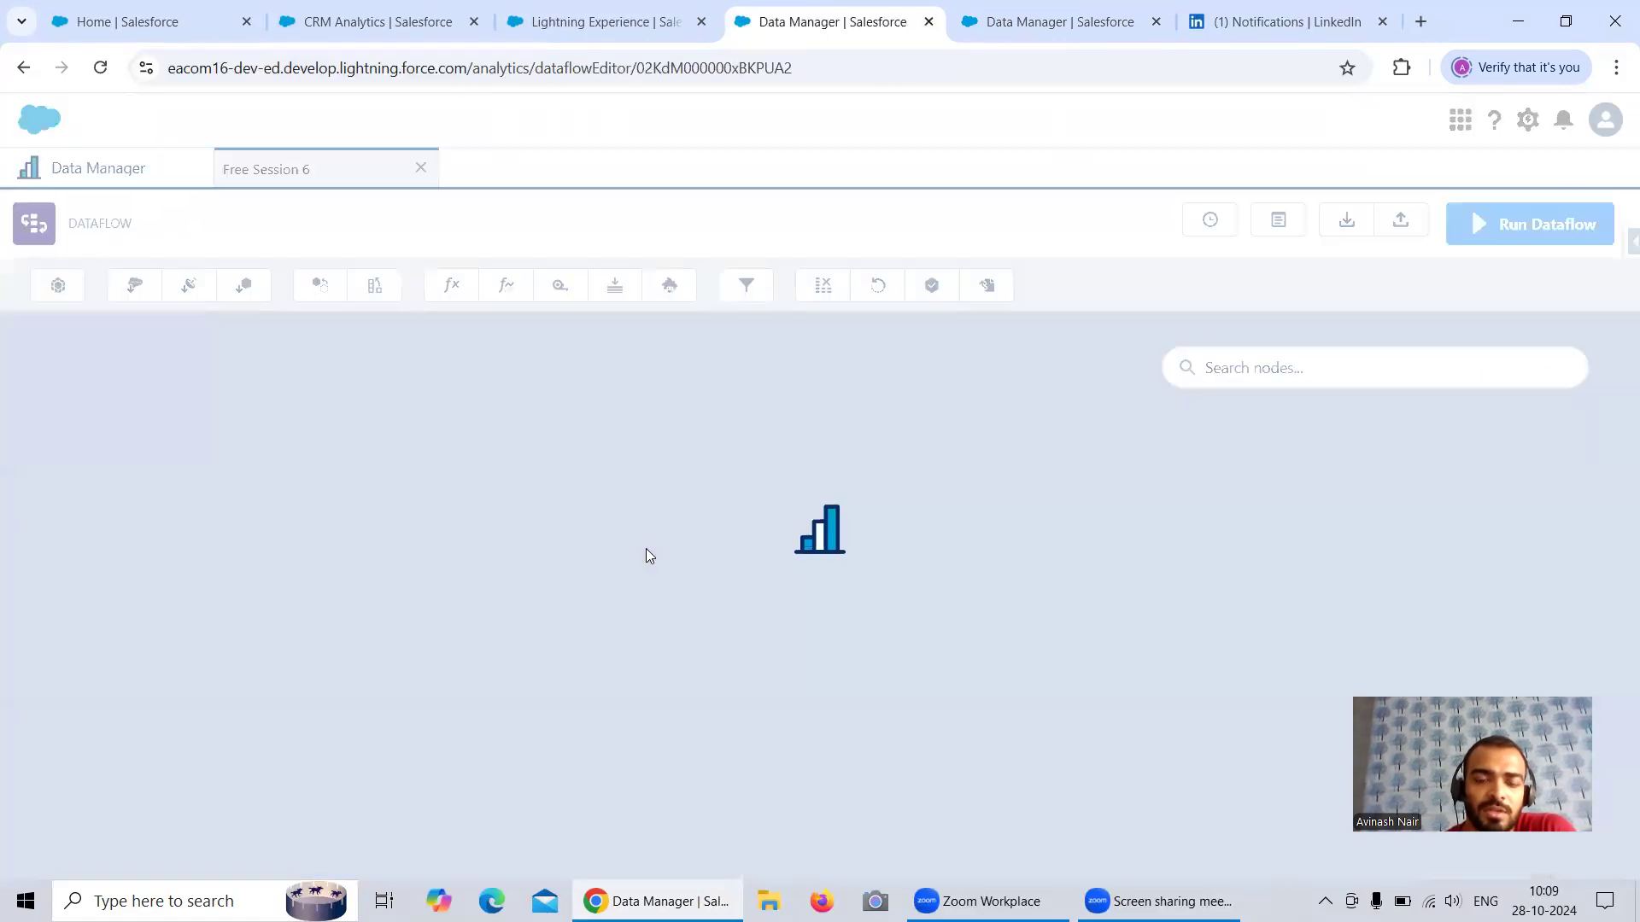
left_click(427, 379)
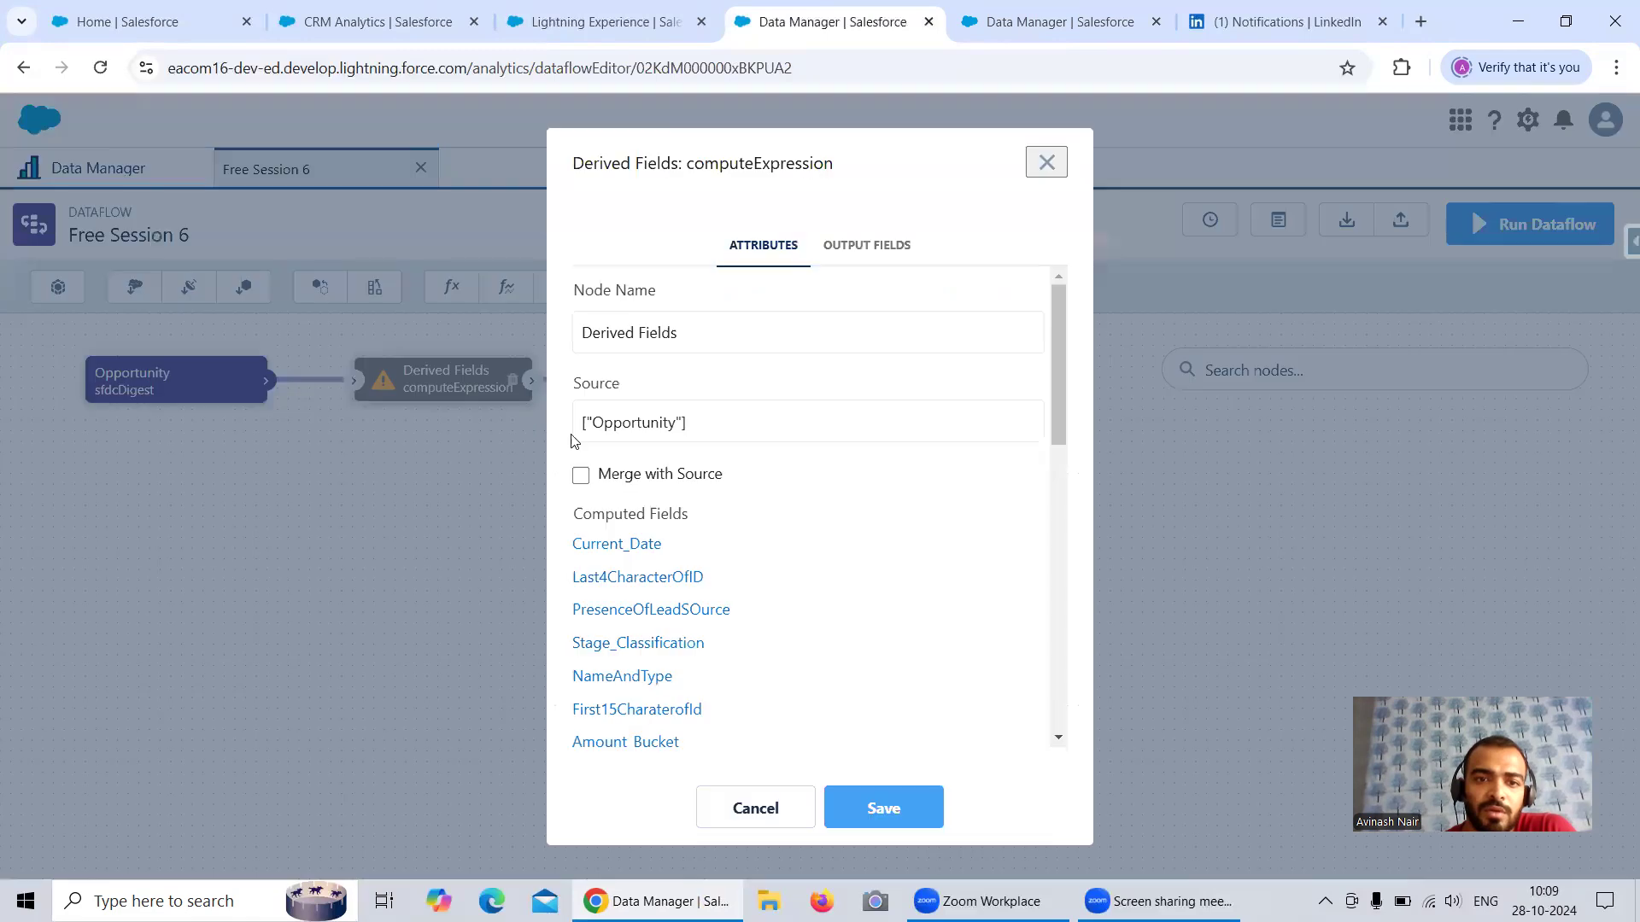
- Return to the new recipe and start adding input data, limiting the sources to Salesforce Objects
left_click(1076, 26)
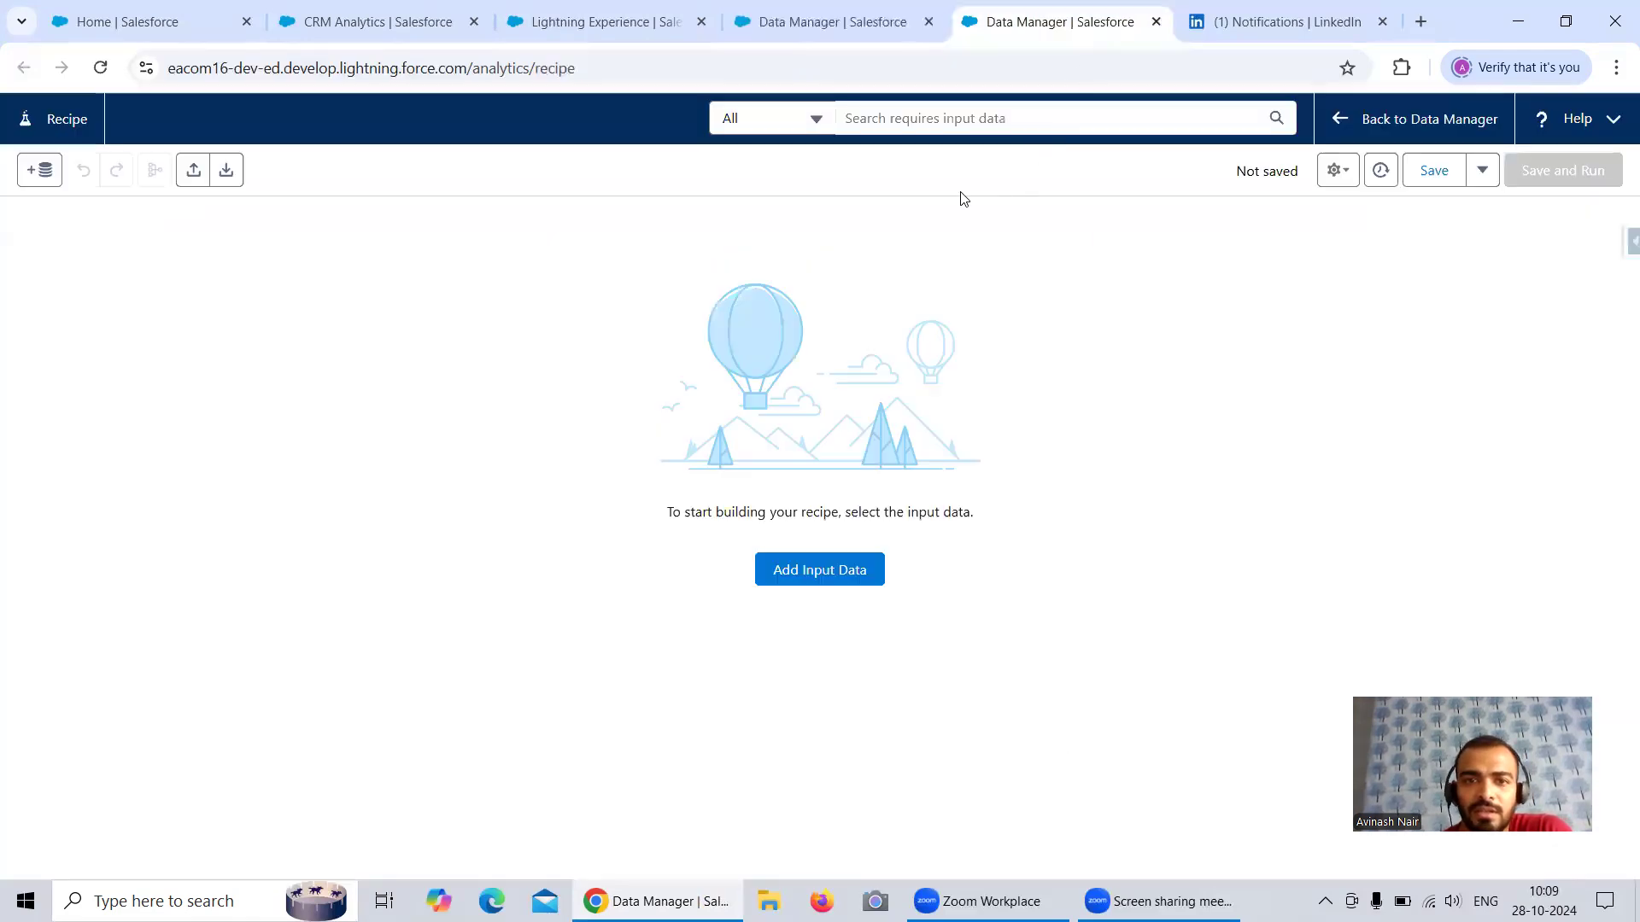
left_click(852, 575)
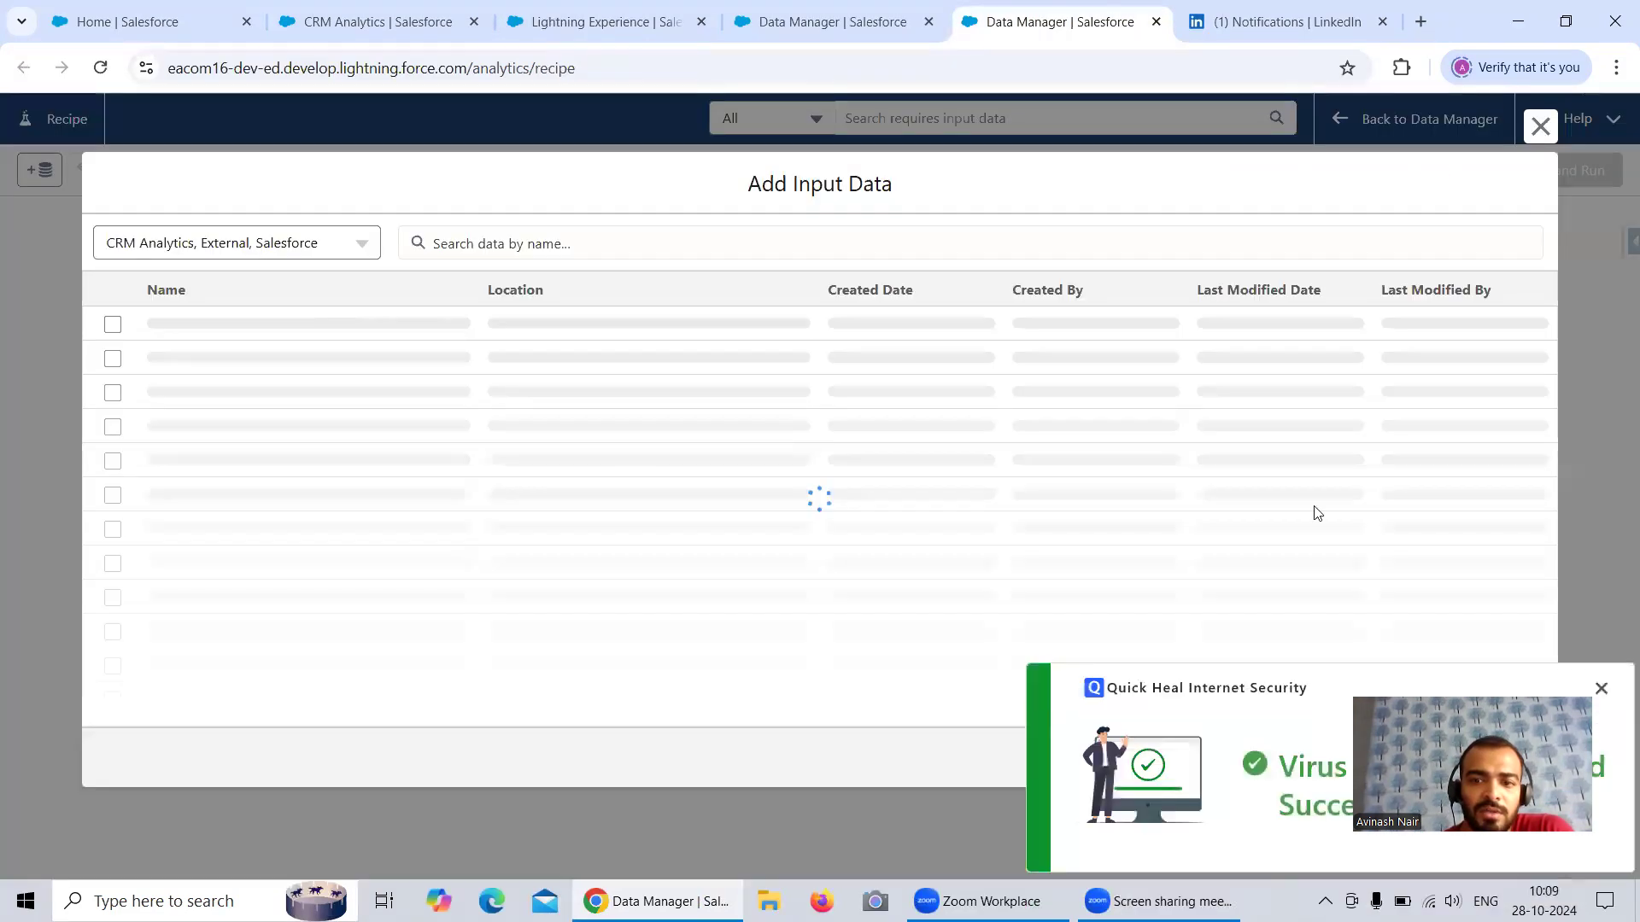
left_click(1602, 691)
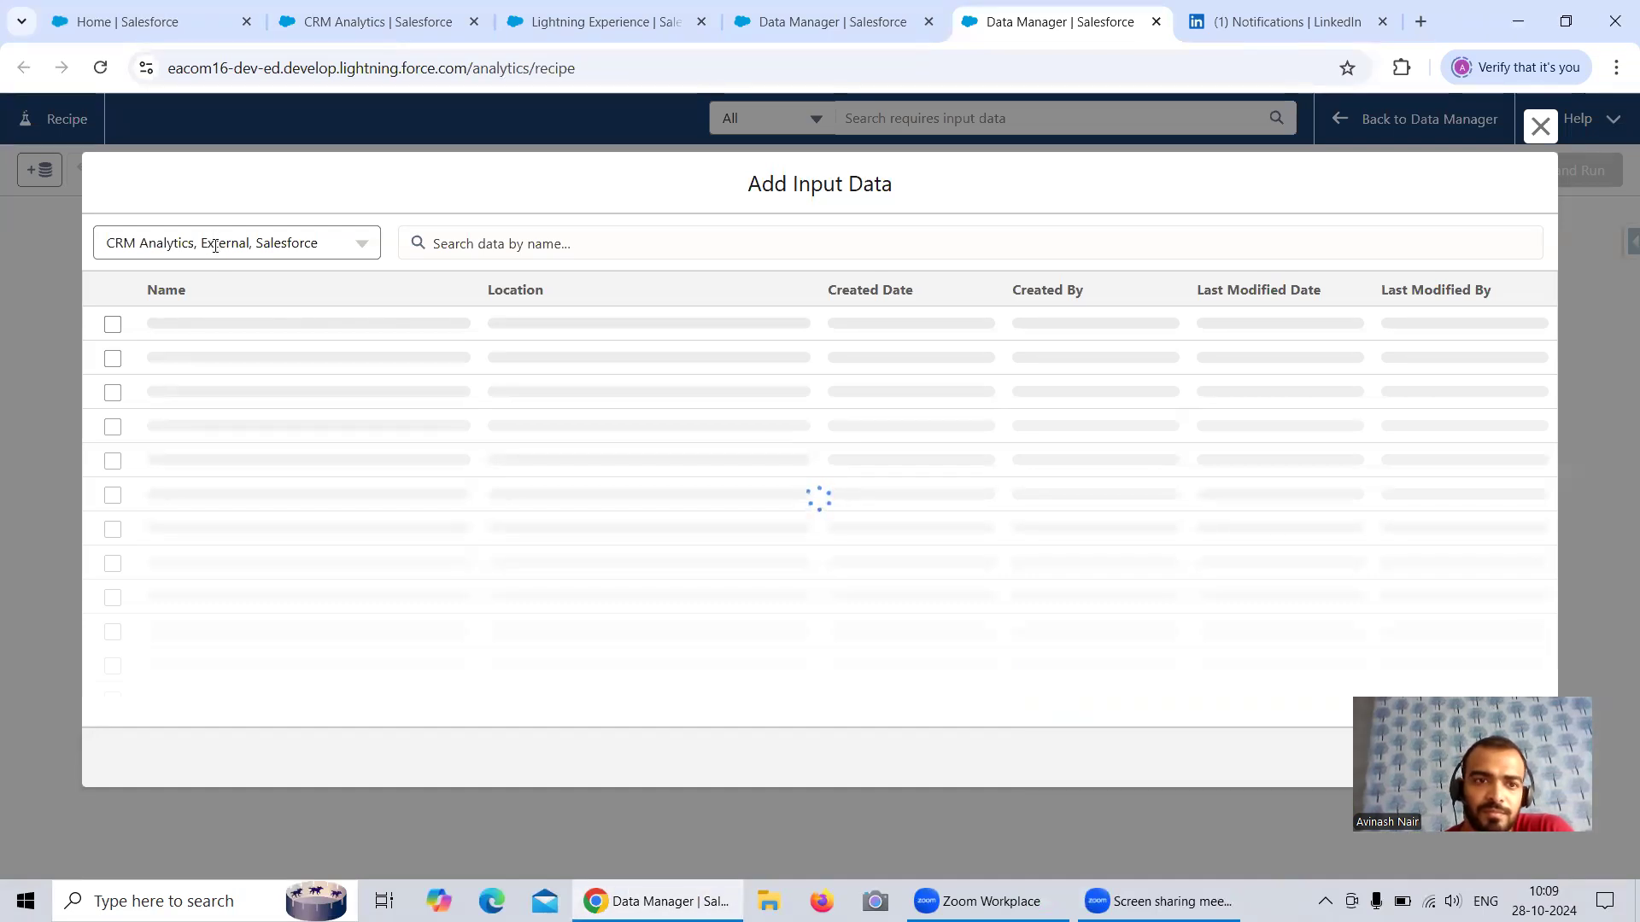
left_click(216, 249)
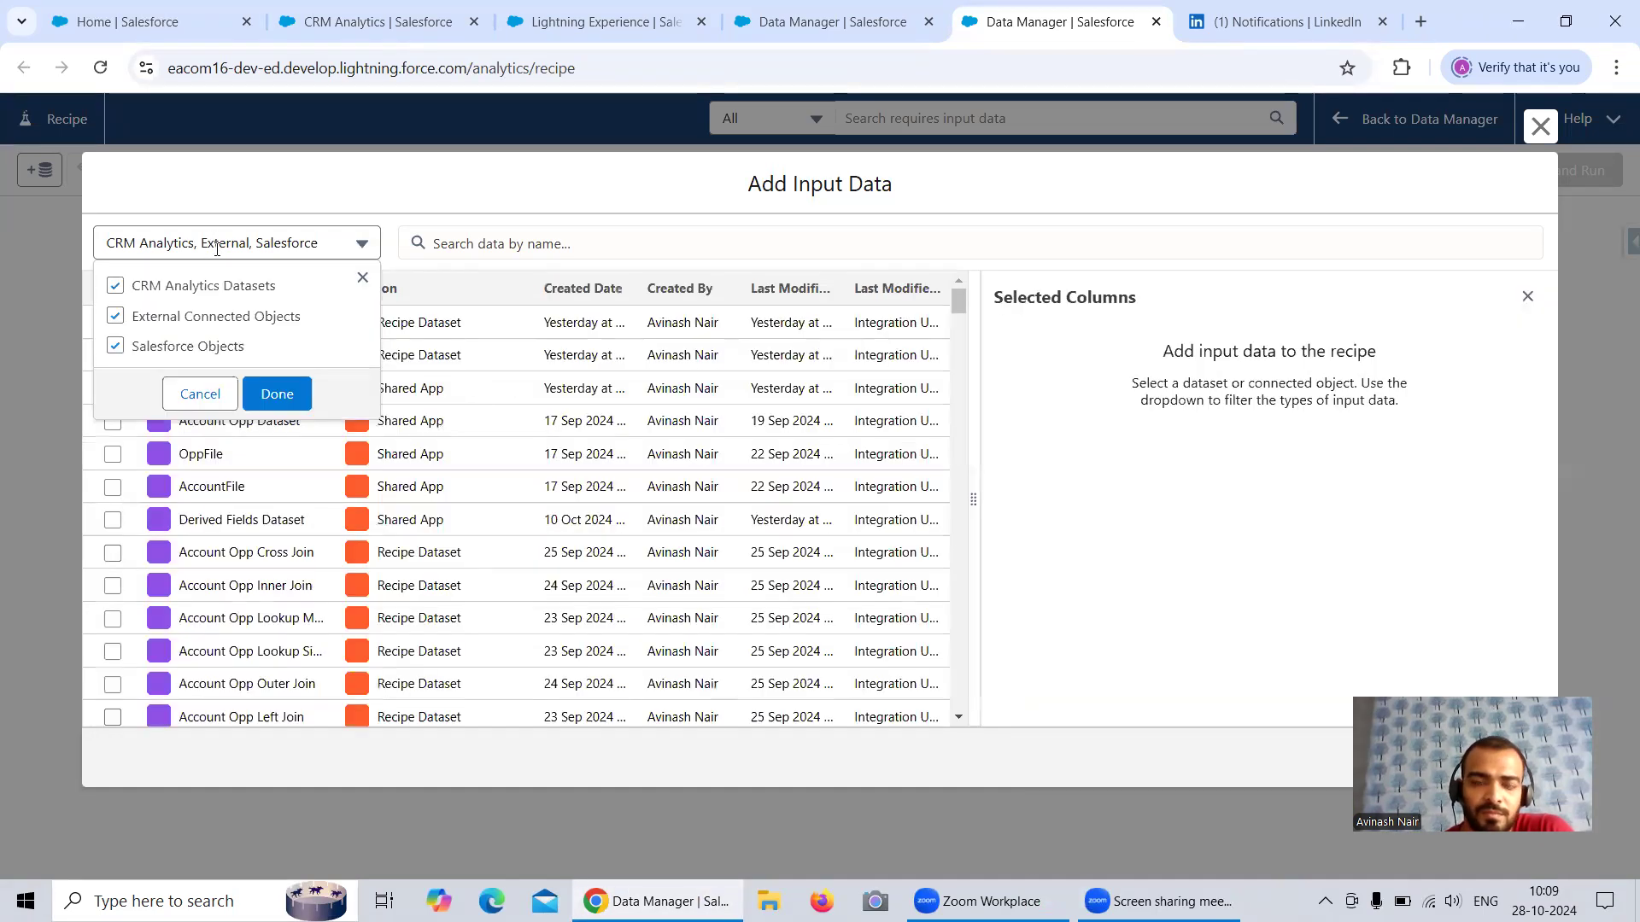
left_click(115, 286)
left_click(116, 316)
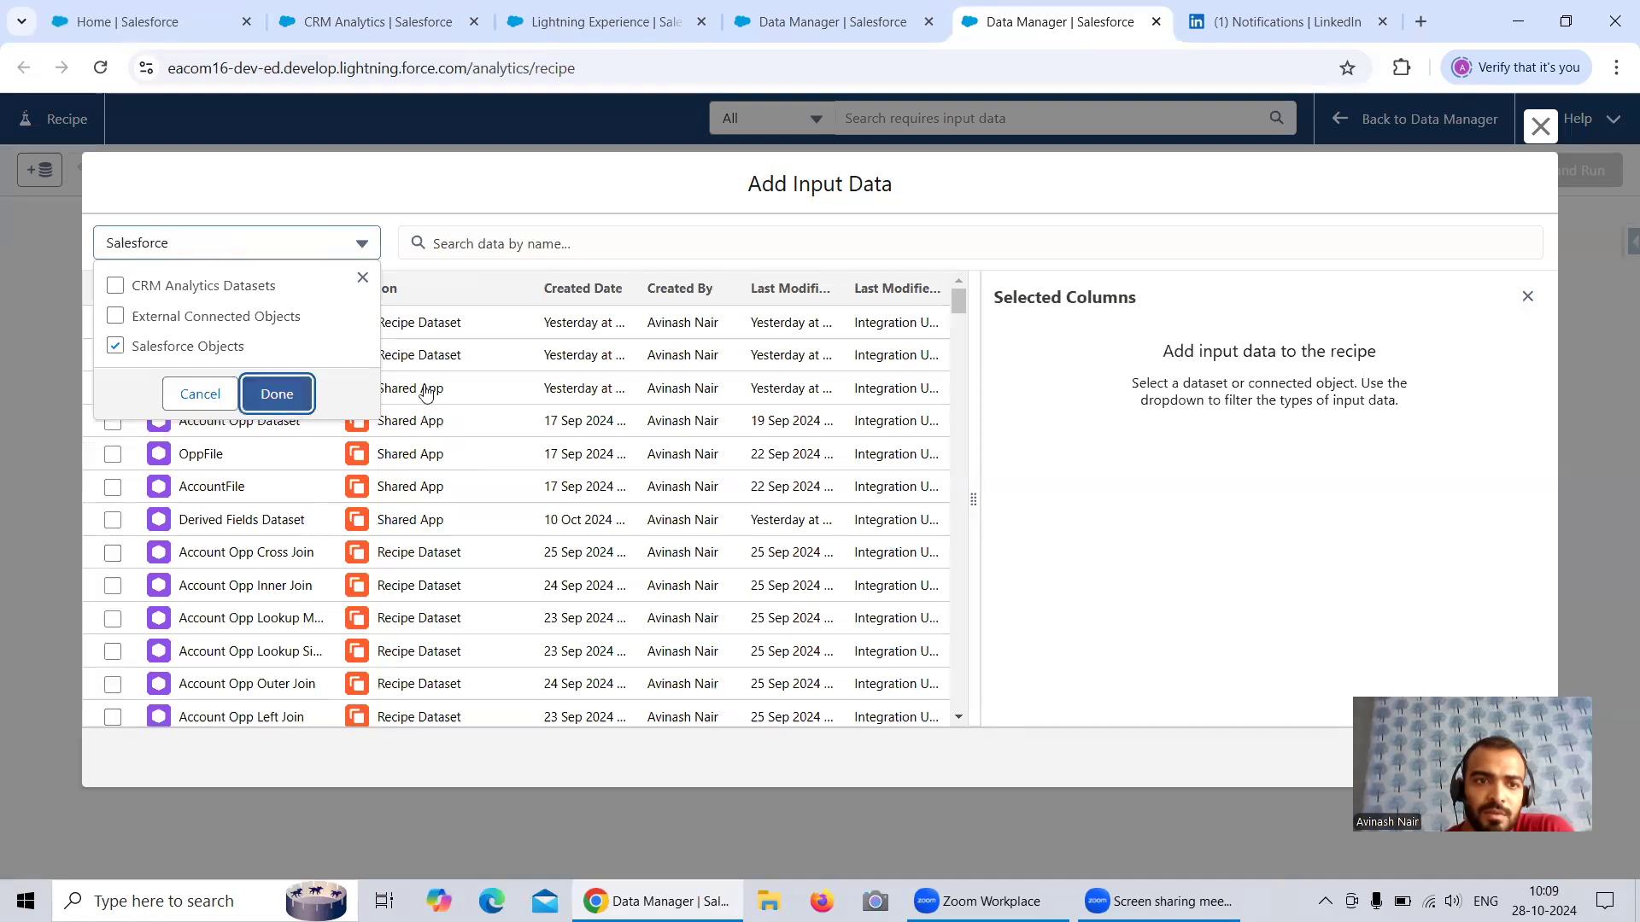
- Search the input data for "Opp" and select the Opportunity object
left_click(605, 247)
type("Opp")
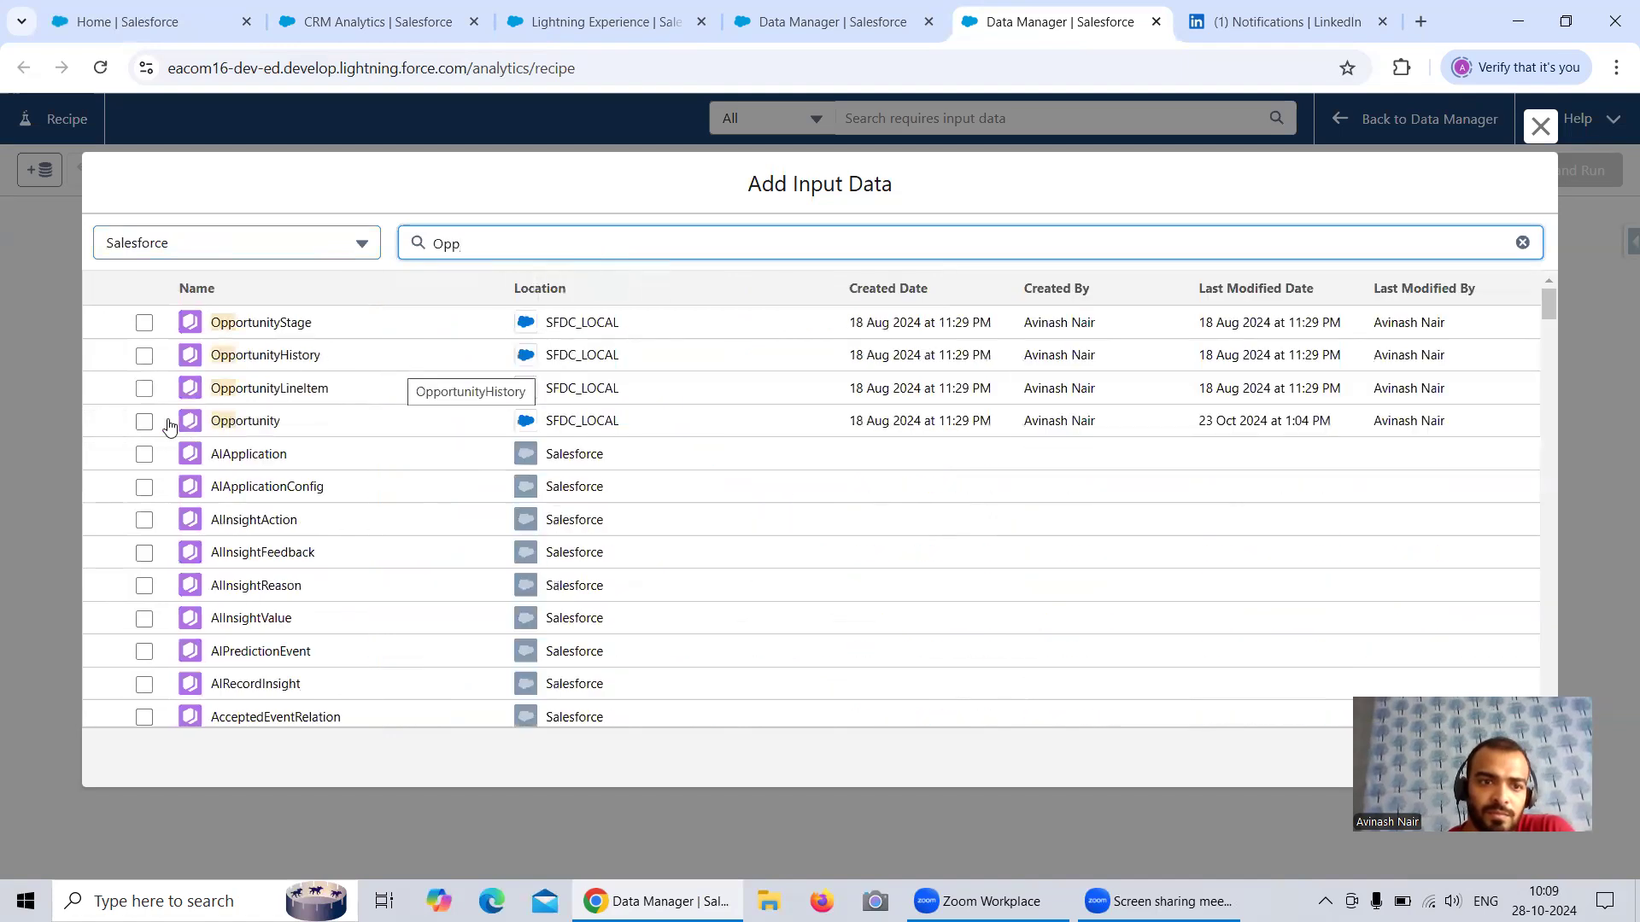
left_click(142, 423)
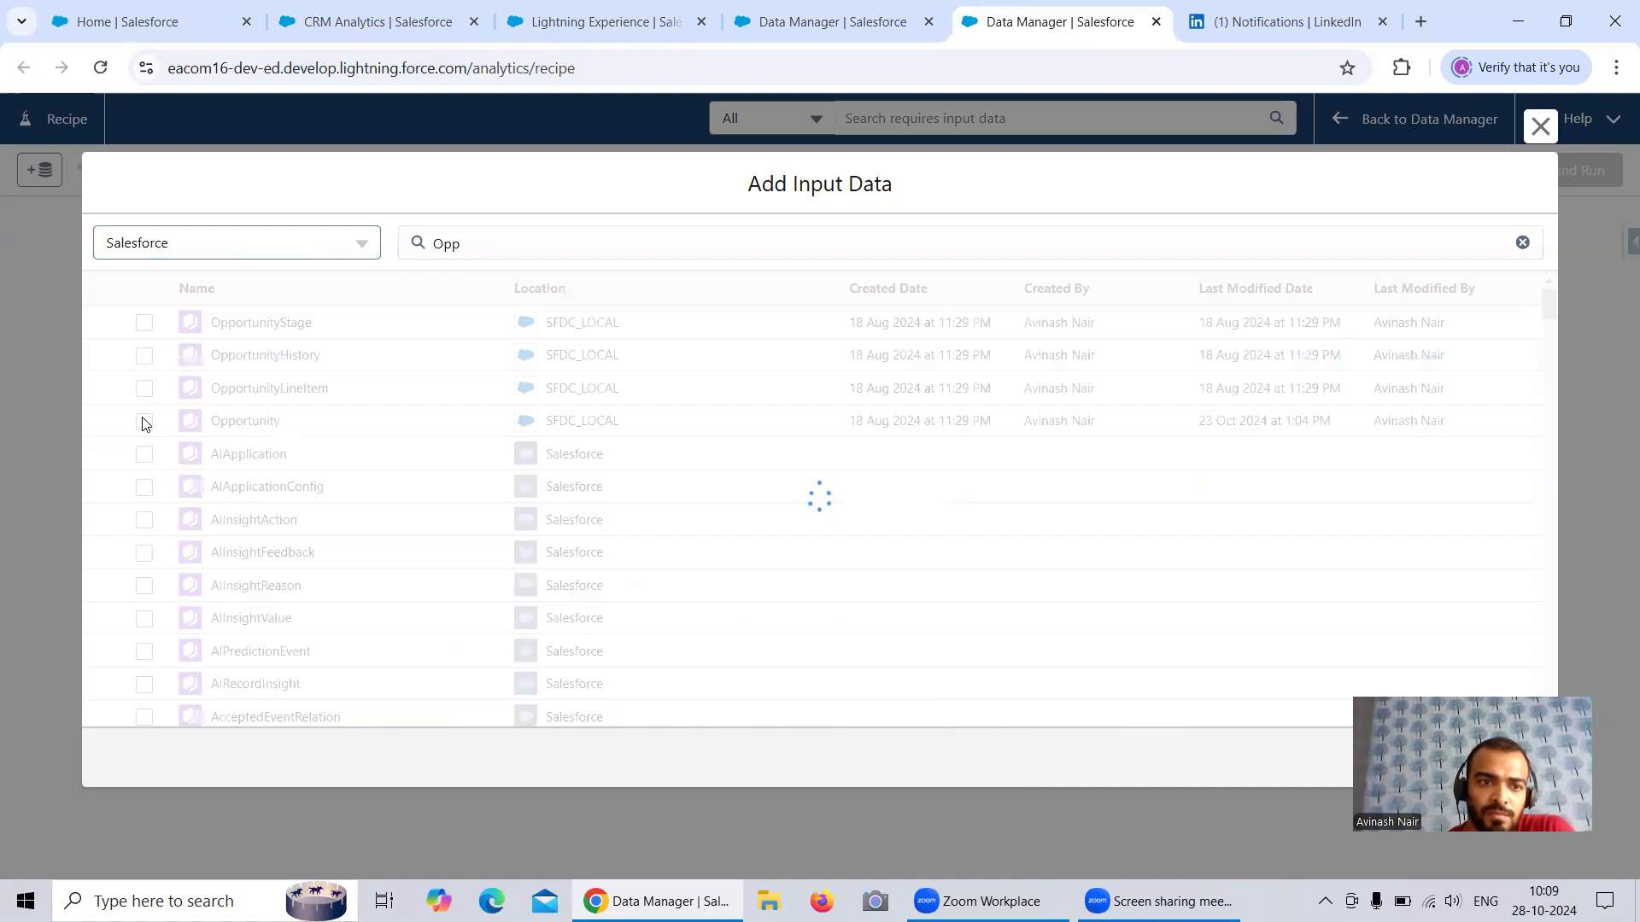
left_click(143, 421)
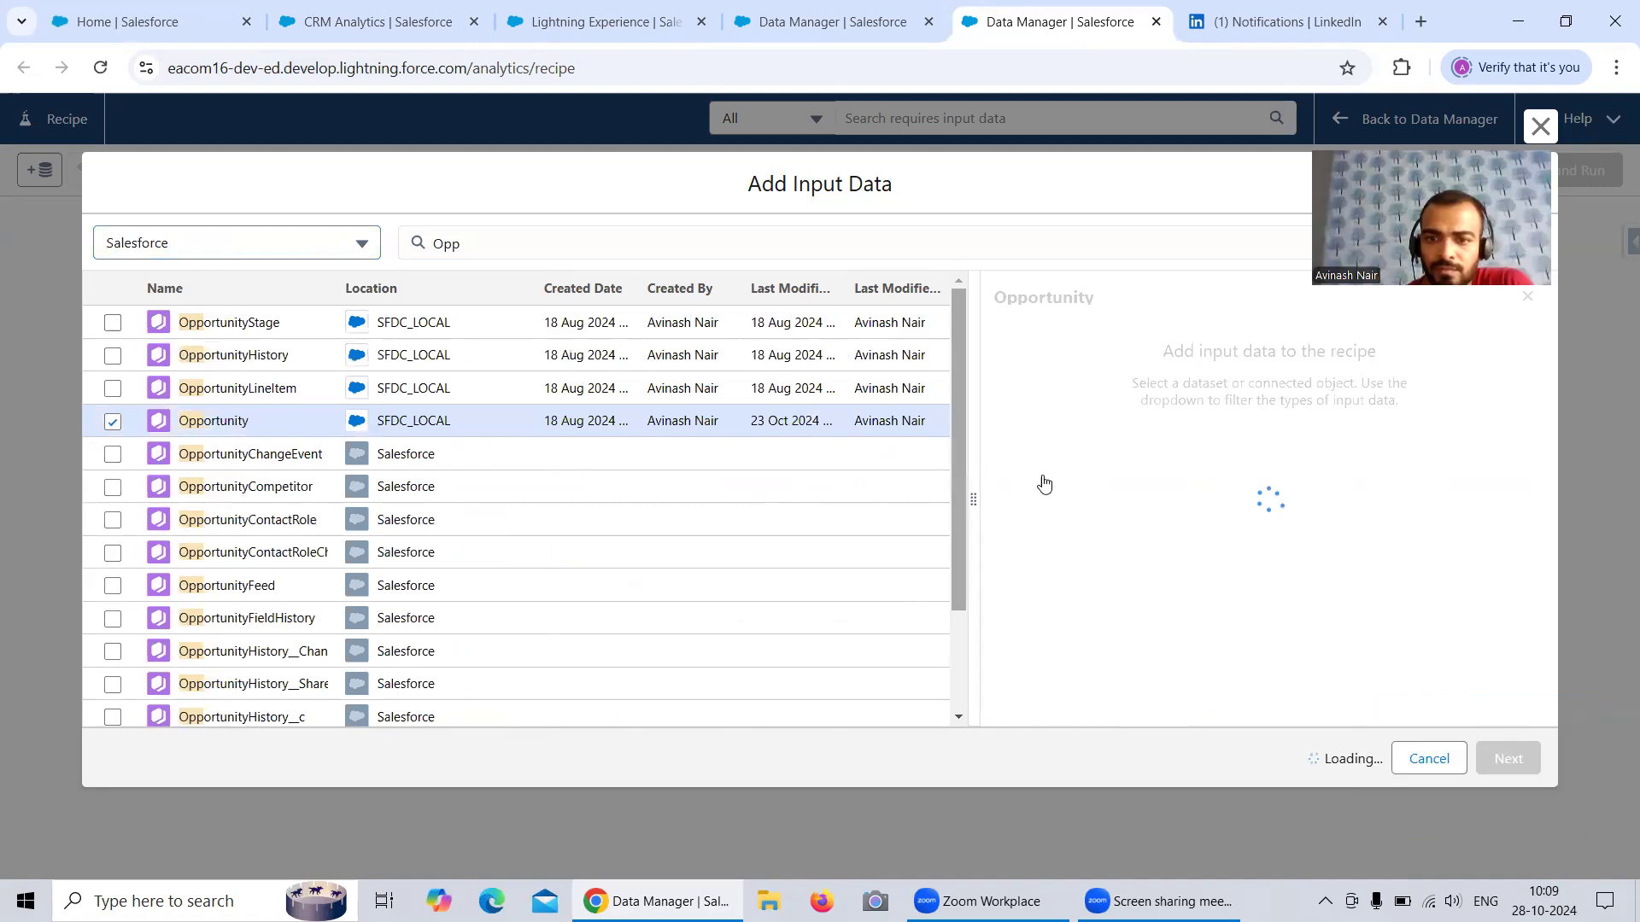
- Include the Id, Name, StageName, Amount and Expected Amount columns of the Opportunity object
left_click(1036, 517)
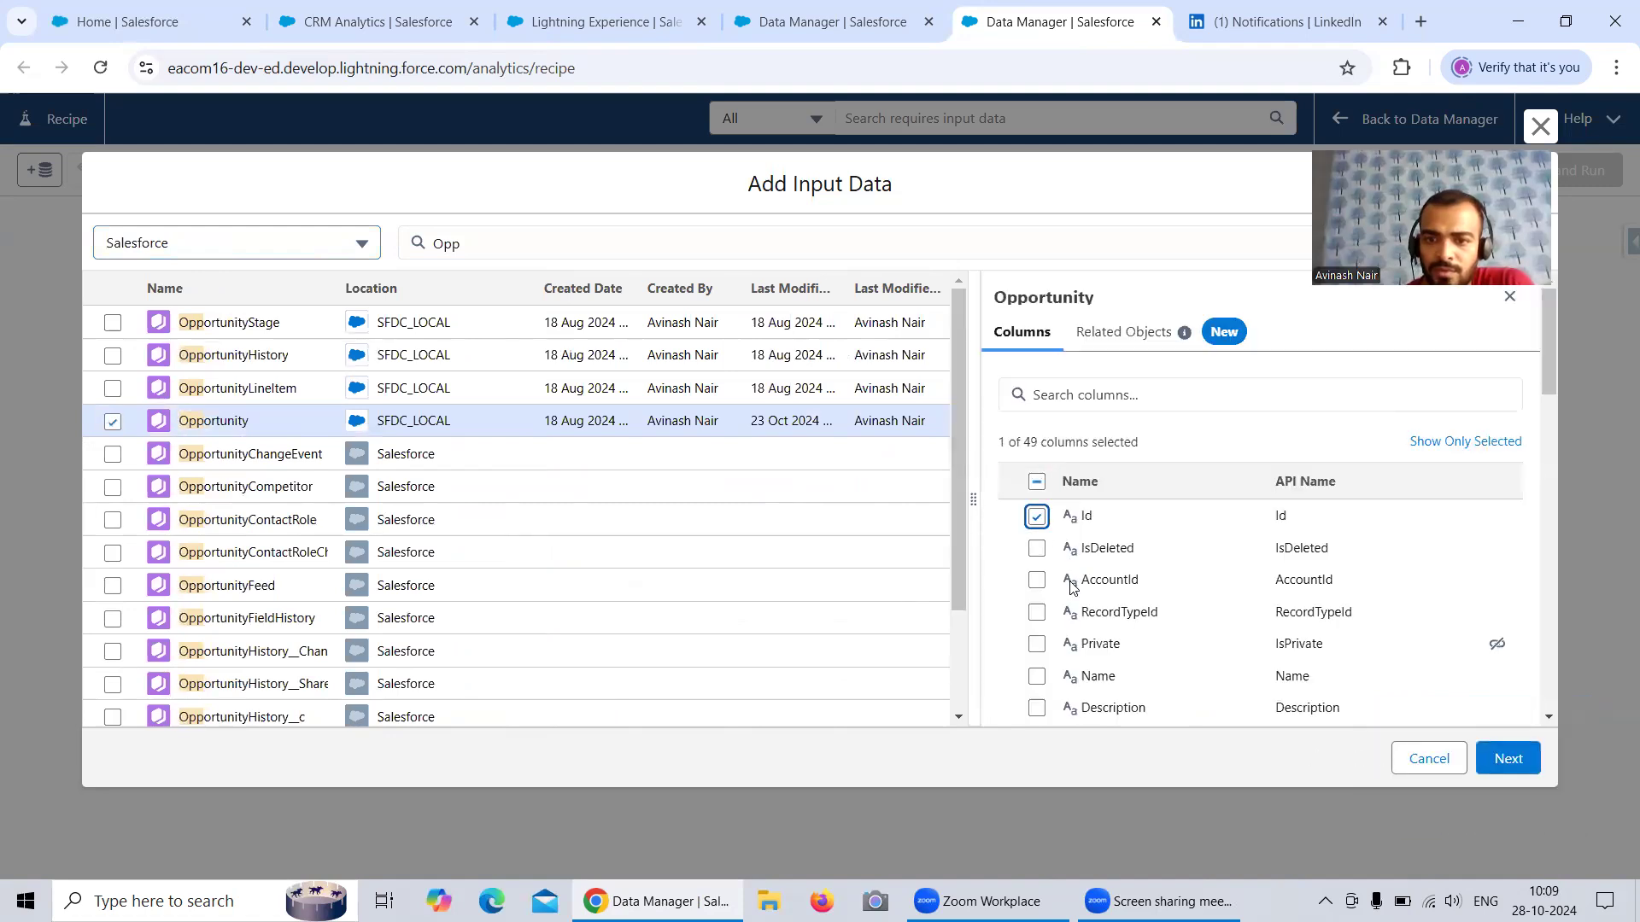
left_click(1035, 676)
scroll(1099, 603, "down", 3)
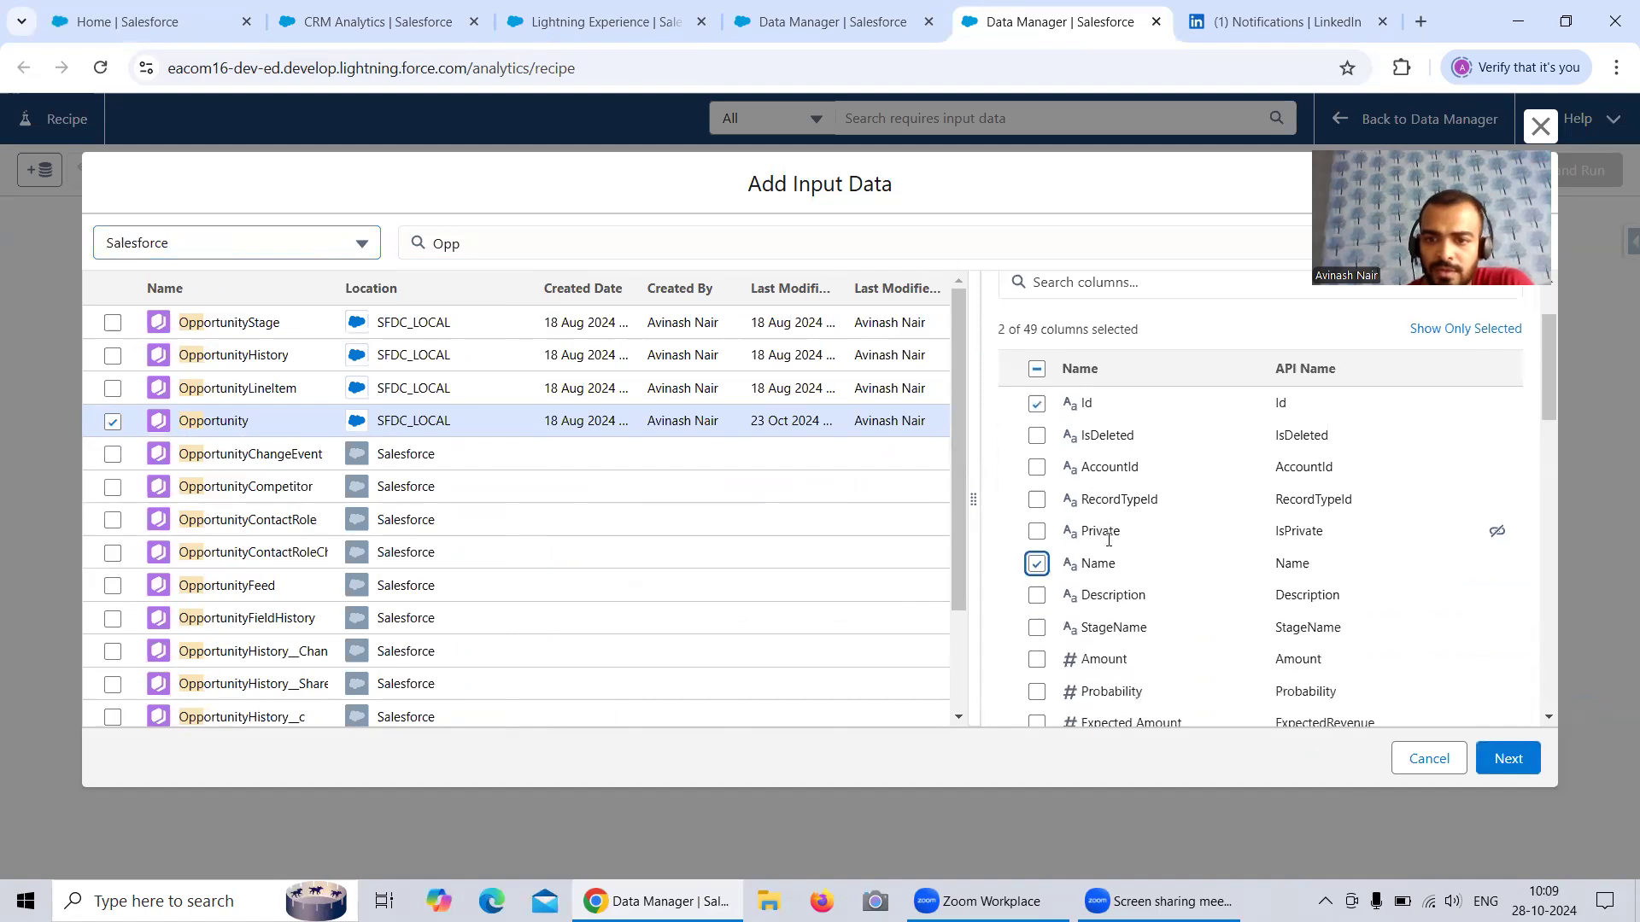
left_click(1037, 527)
left_click(1037, 558)
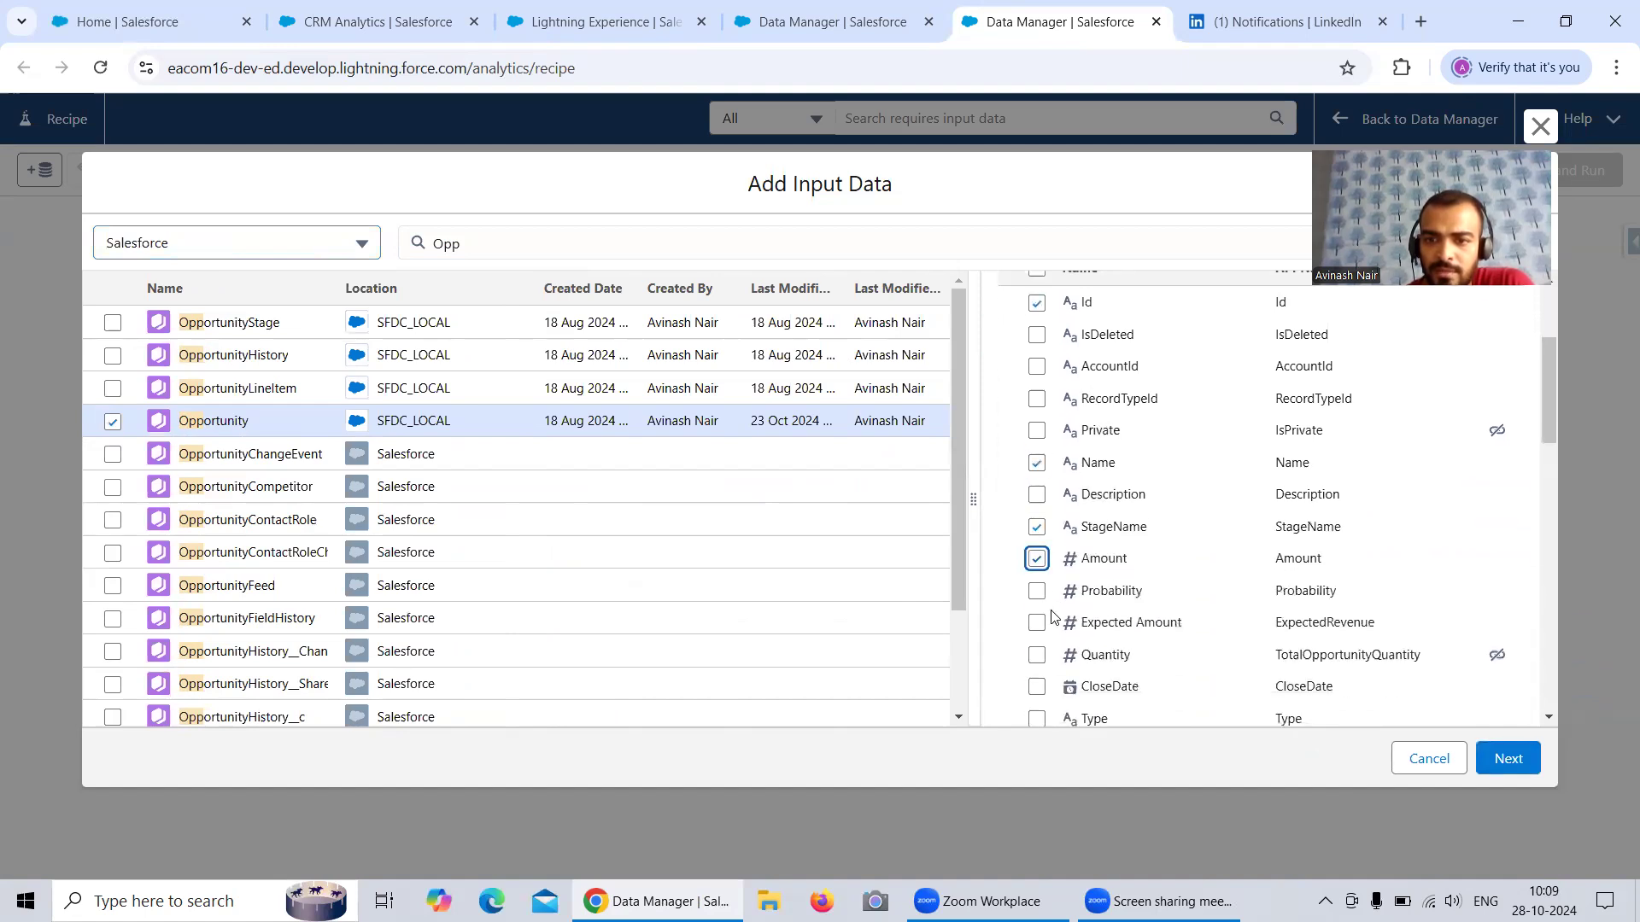
left_click(1037, 624)
scroll(1099, 582, "up", 3)
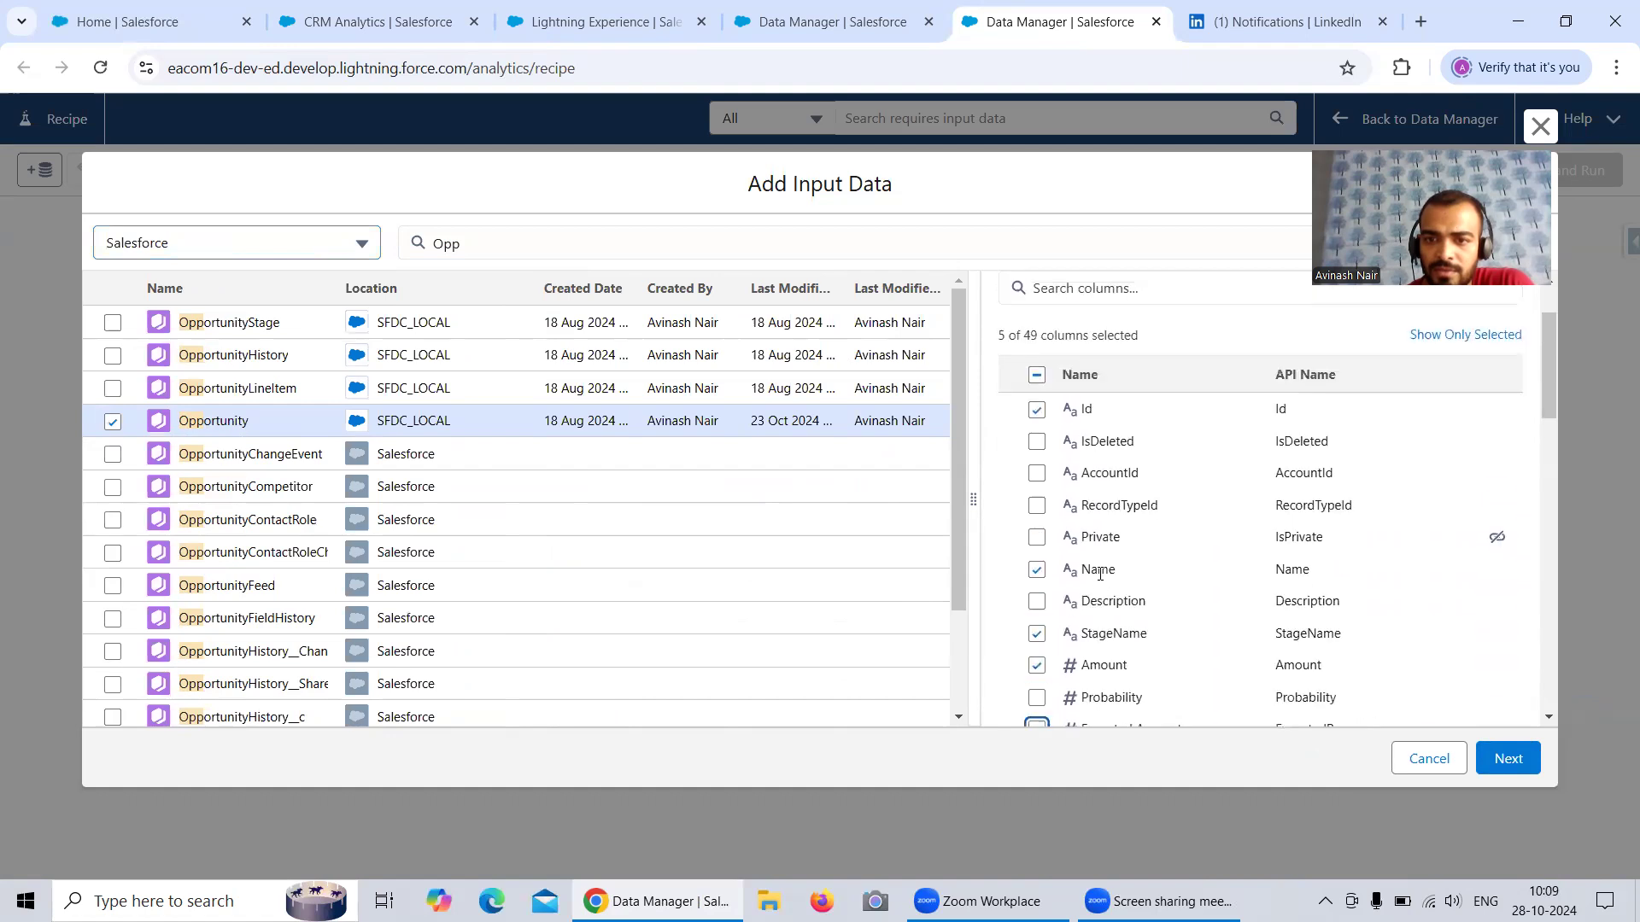
scroll(1095, 568, "down", 4)
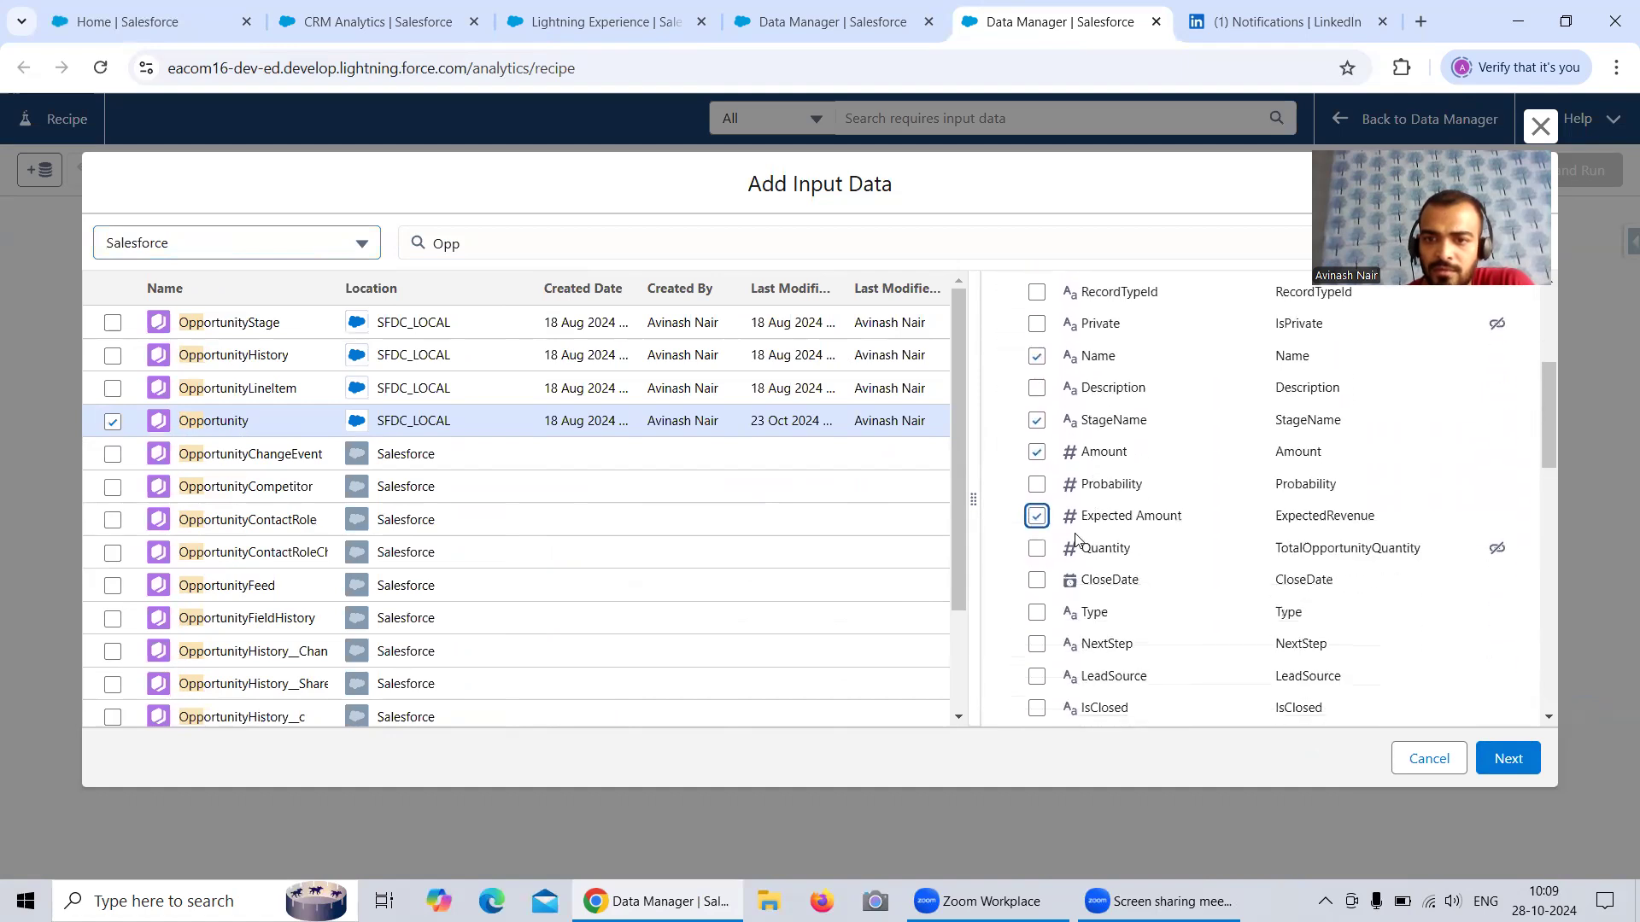
- Include the CloseDate, Type, LeadSource, IsClosed and CreatedDate columns as well, and add Opportunity to the recipe
scroll(1127, 531, "down", 3)
left_click(1037, 473)
left_click(1036, 569)
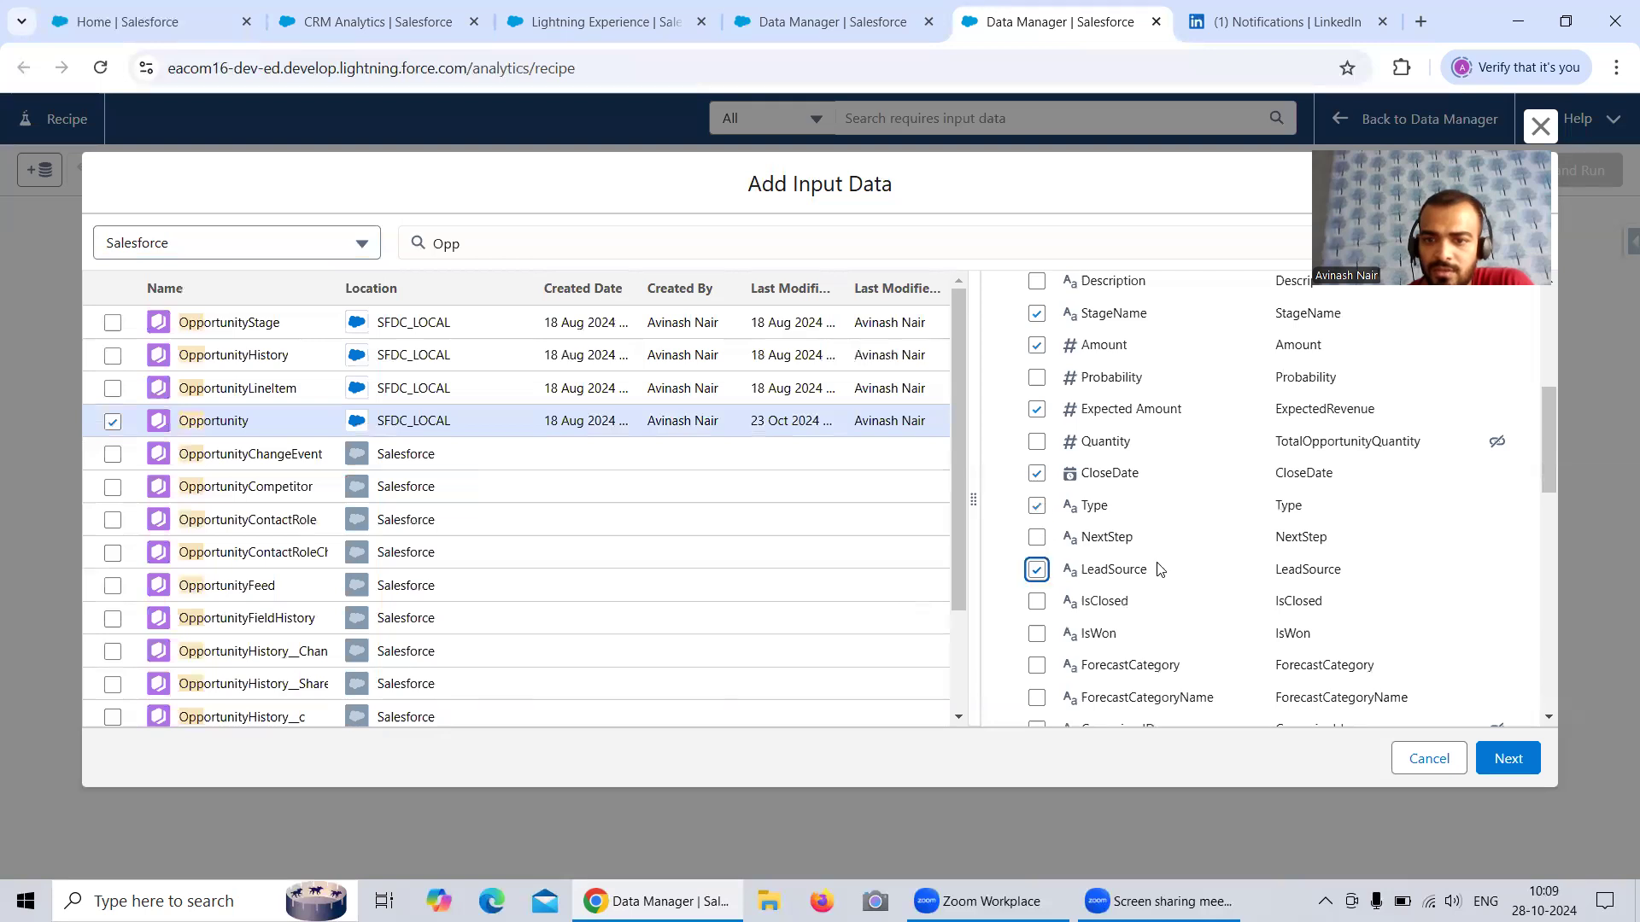
left_click(1037, 504)
scroll(1038, 504, "down", 3)
left_click(1037, 495)
scroll(1042, 478, "down", 6)
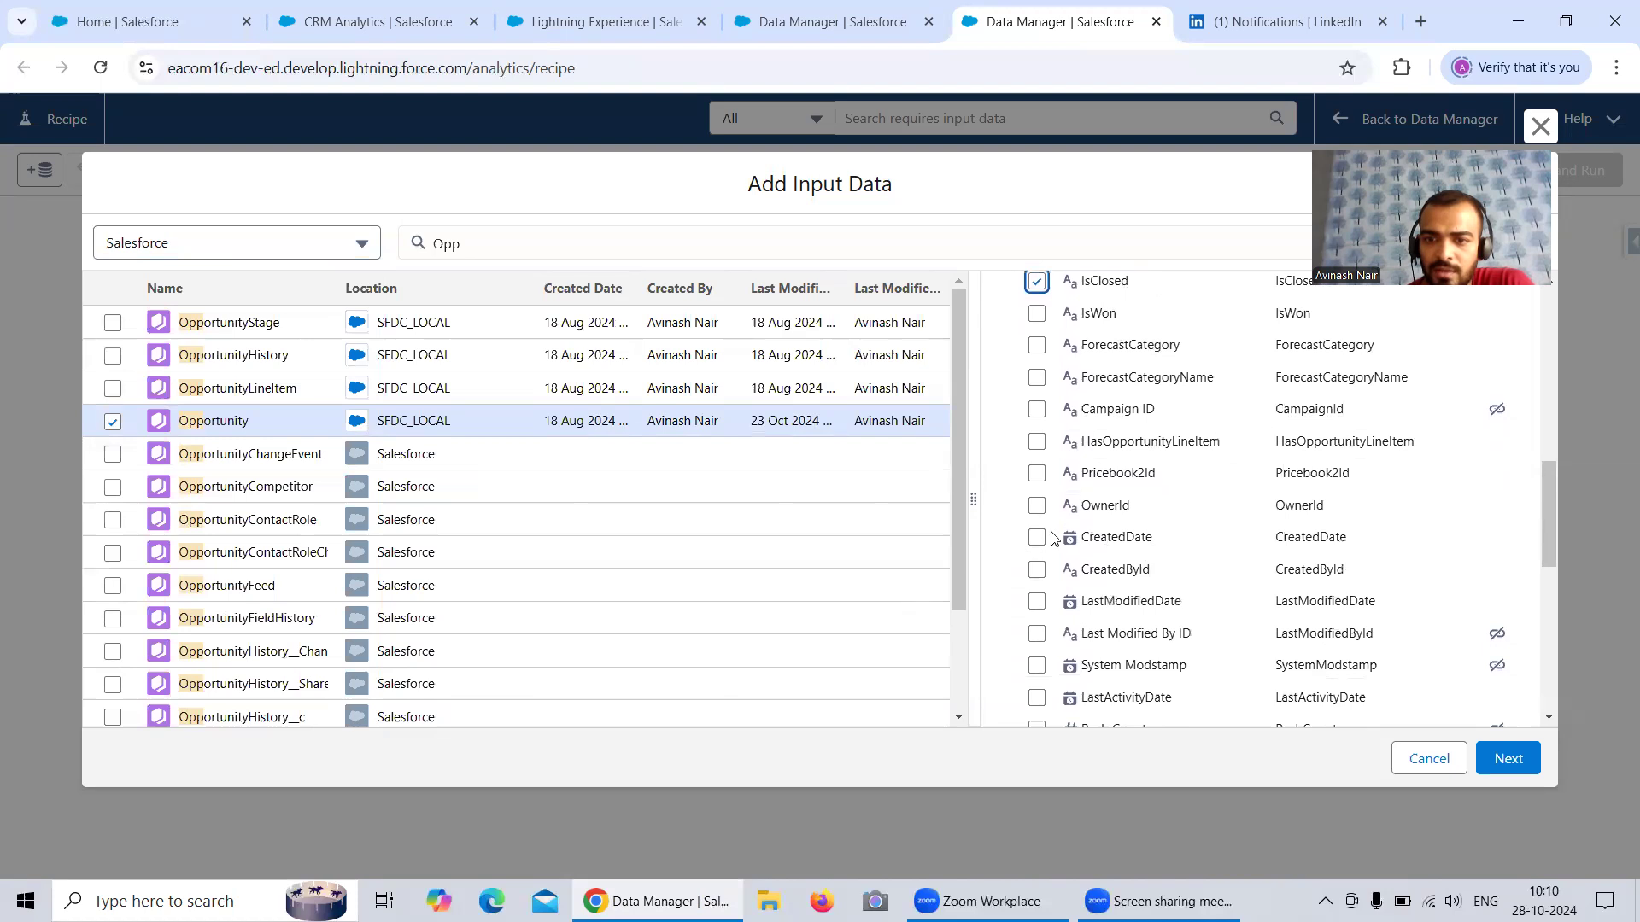
left_click(1037, 537)
scroll(1059, 534, "down", 12)
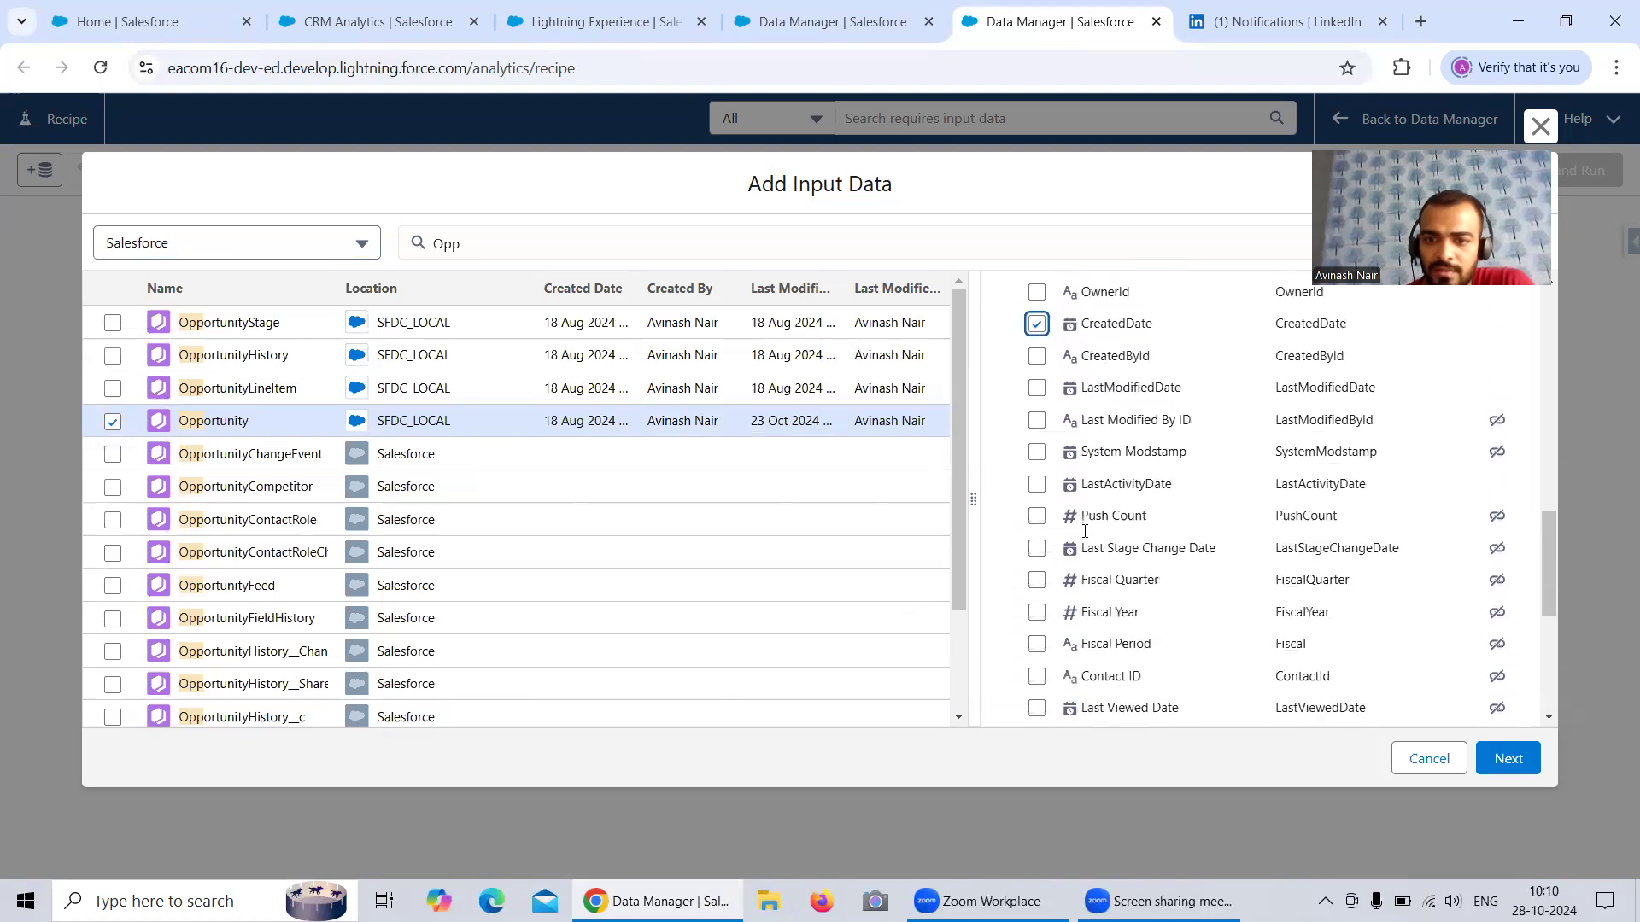
scroll(1085, 531, "down", 3)
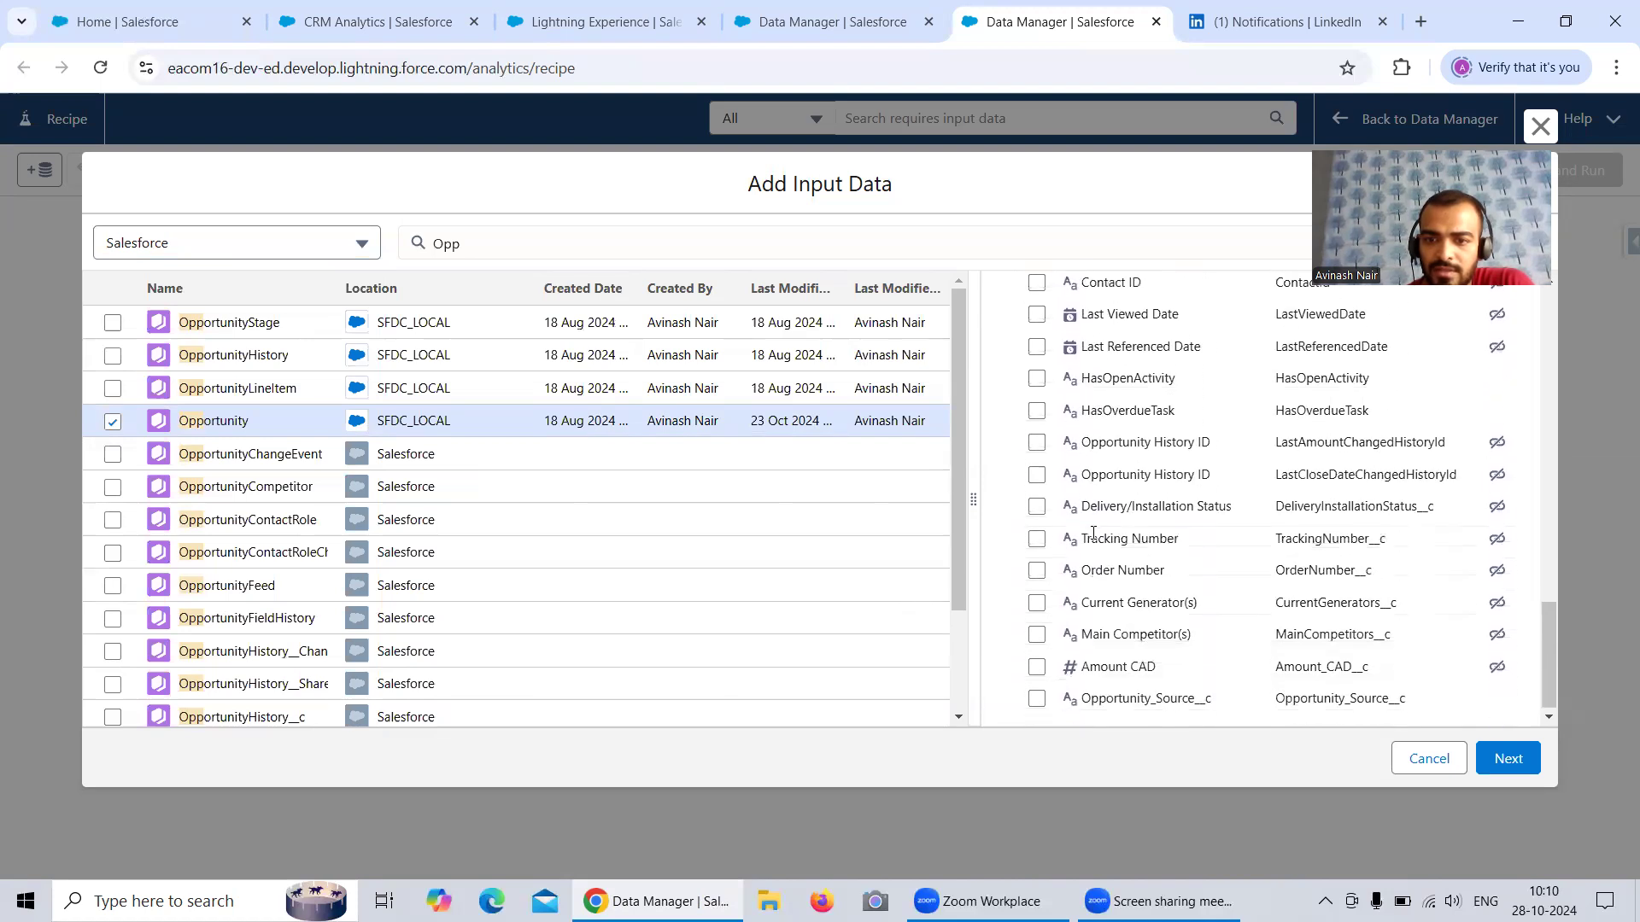
left_click(1505, 757)
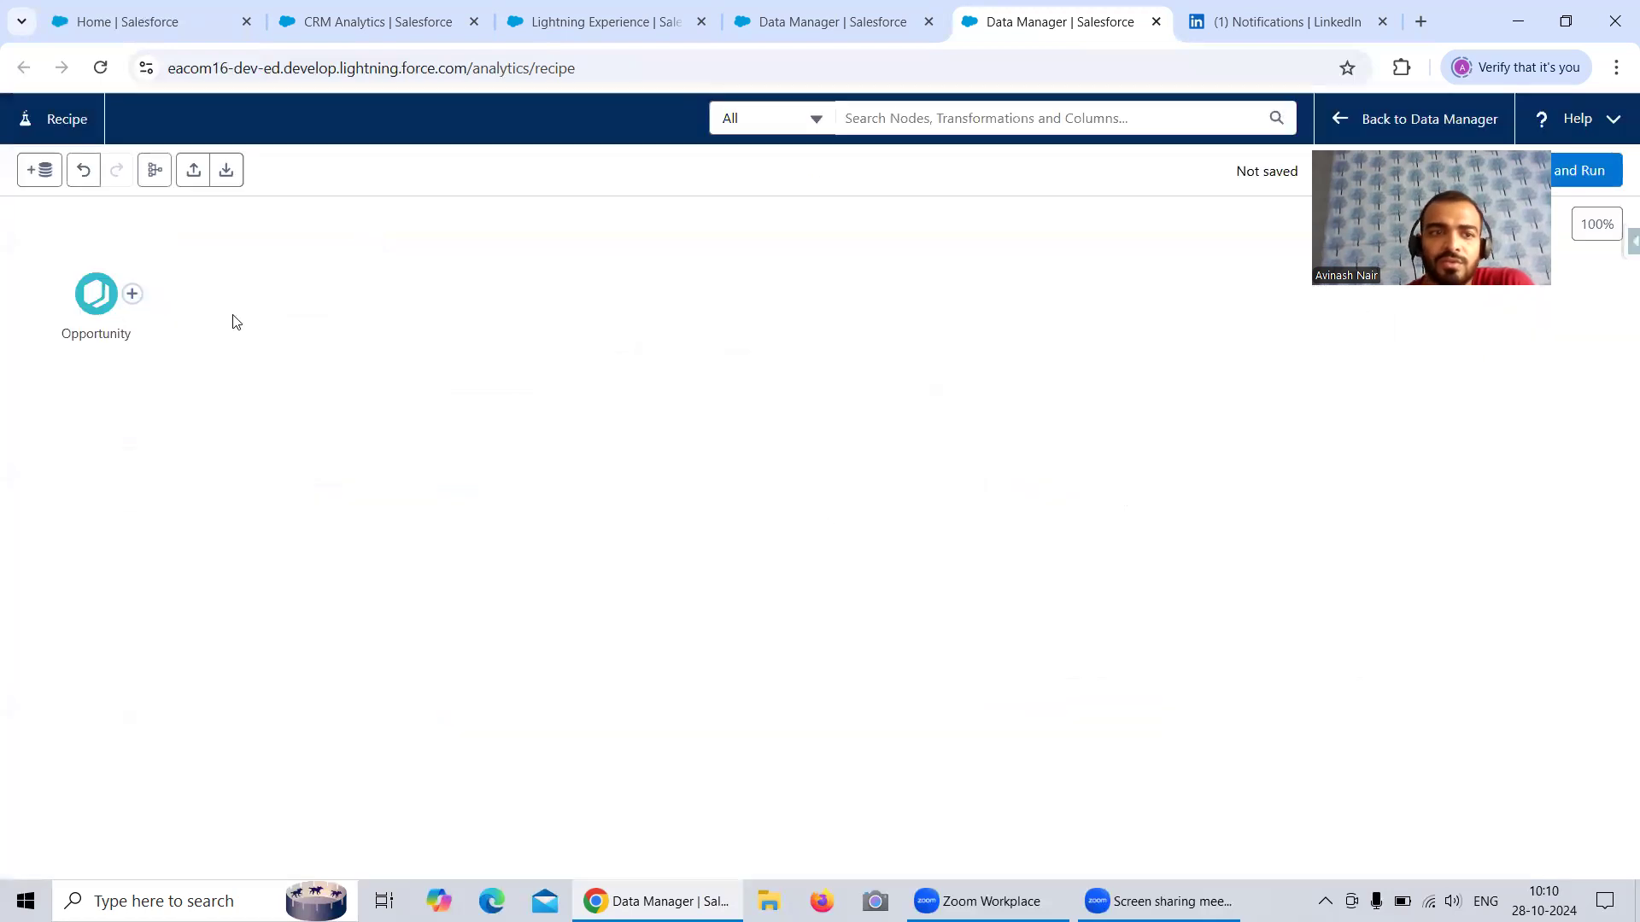
left_click(849, 31)
left_click(1054, 24)
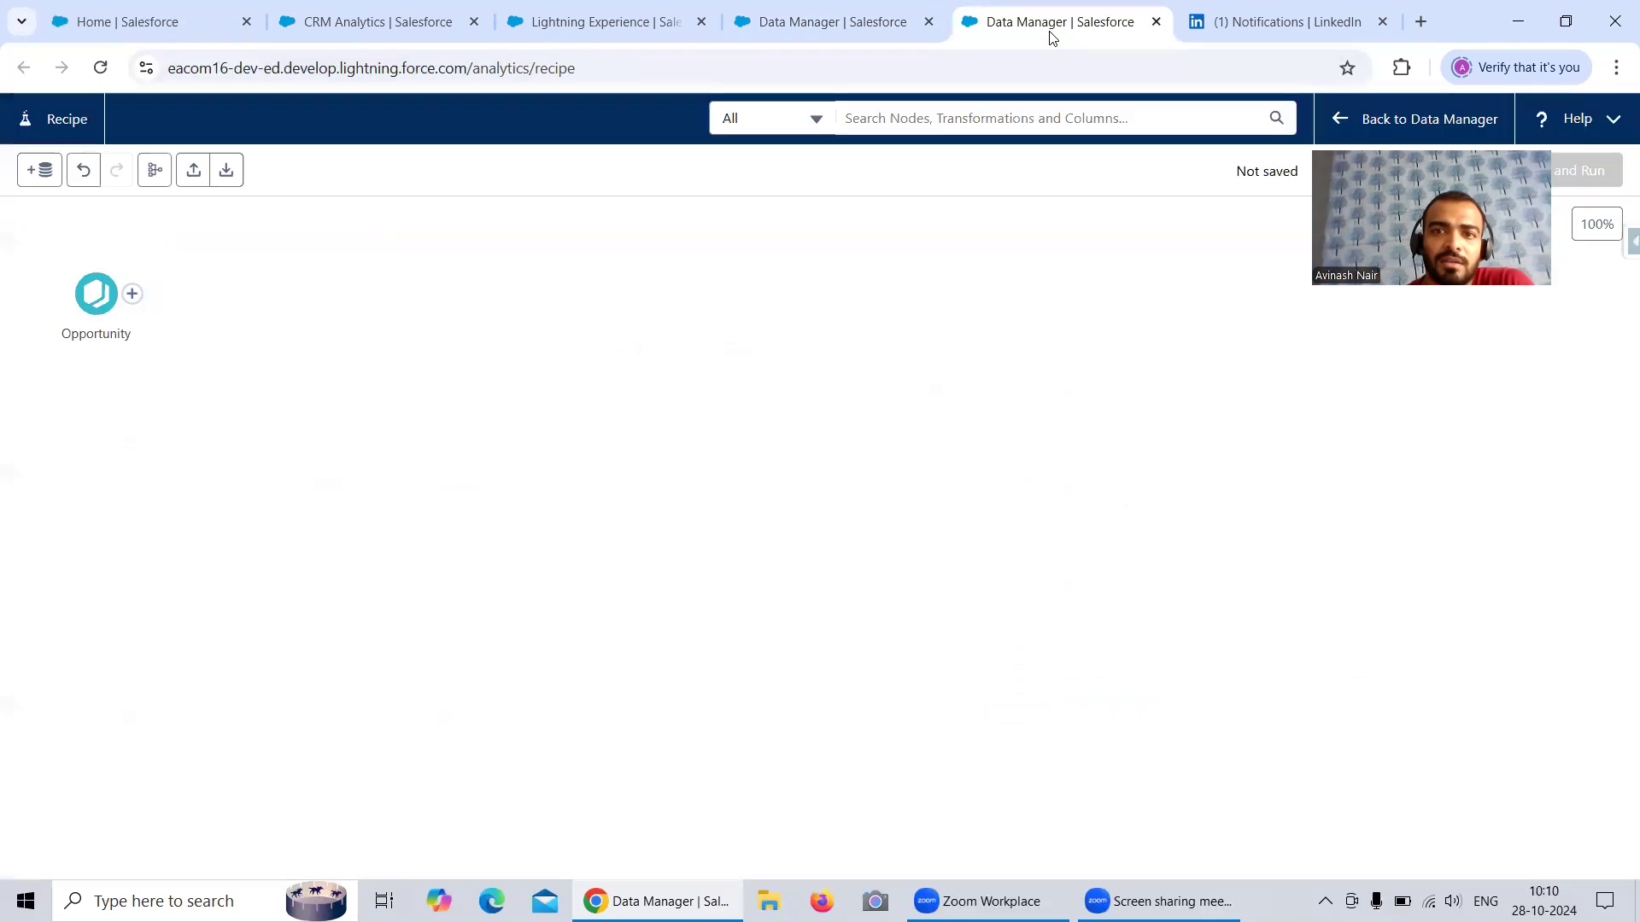
- Add a Transform node after Opportunity and start a Now date formula in it
left_click(134, 295)
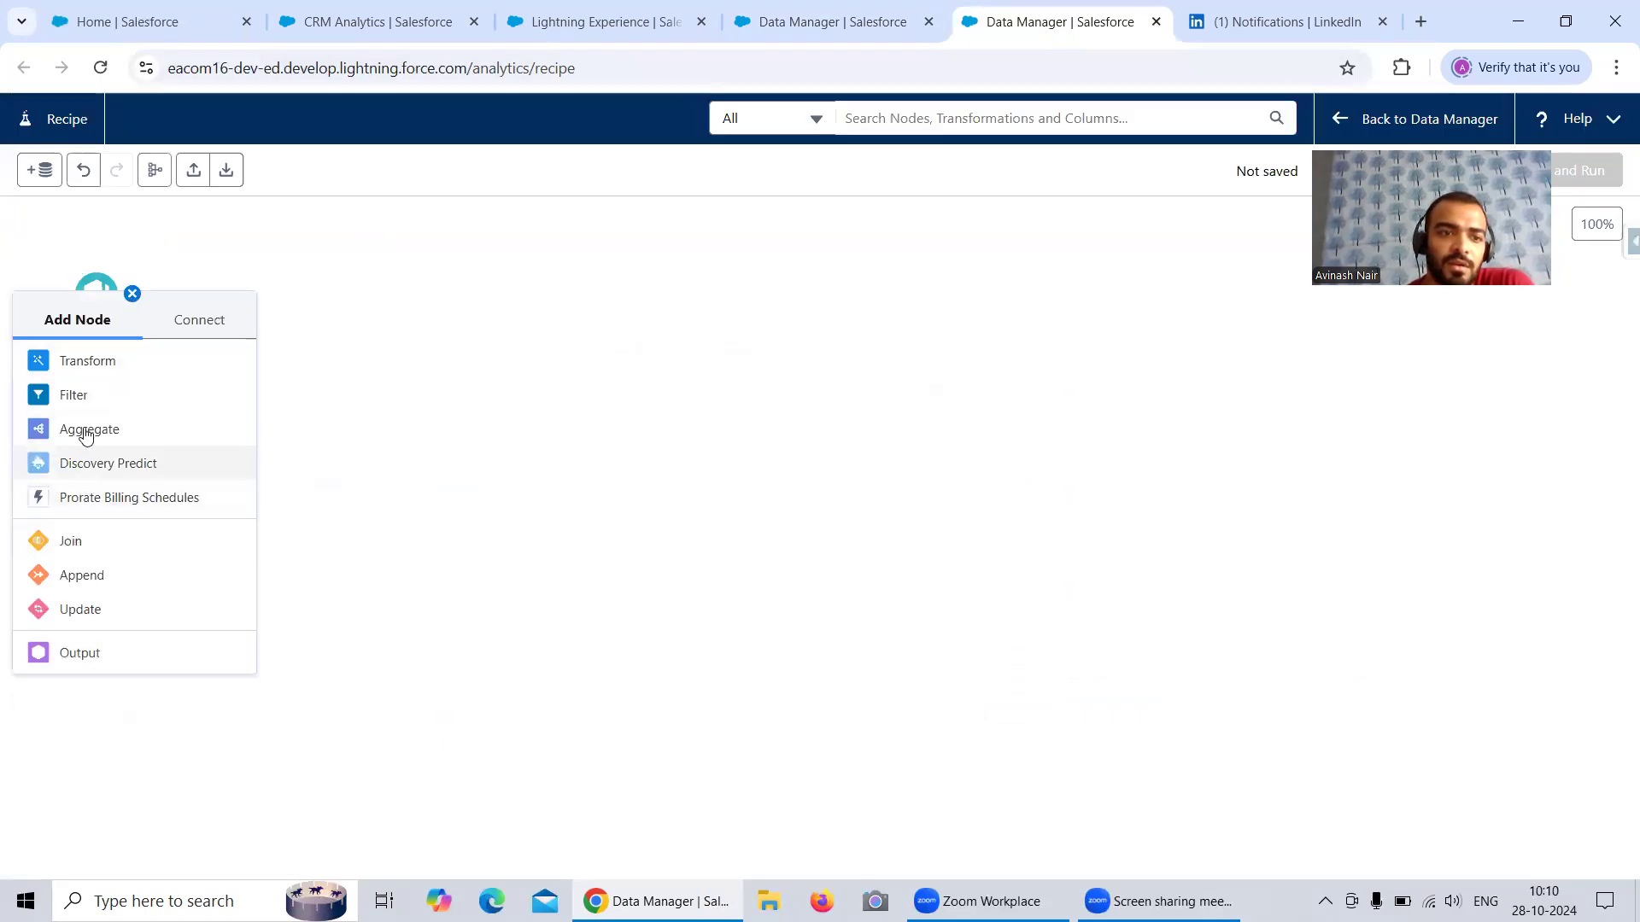
left_click(89, 361)
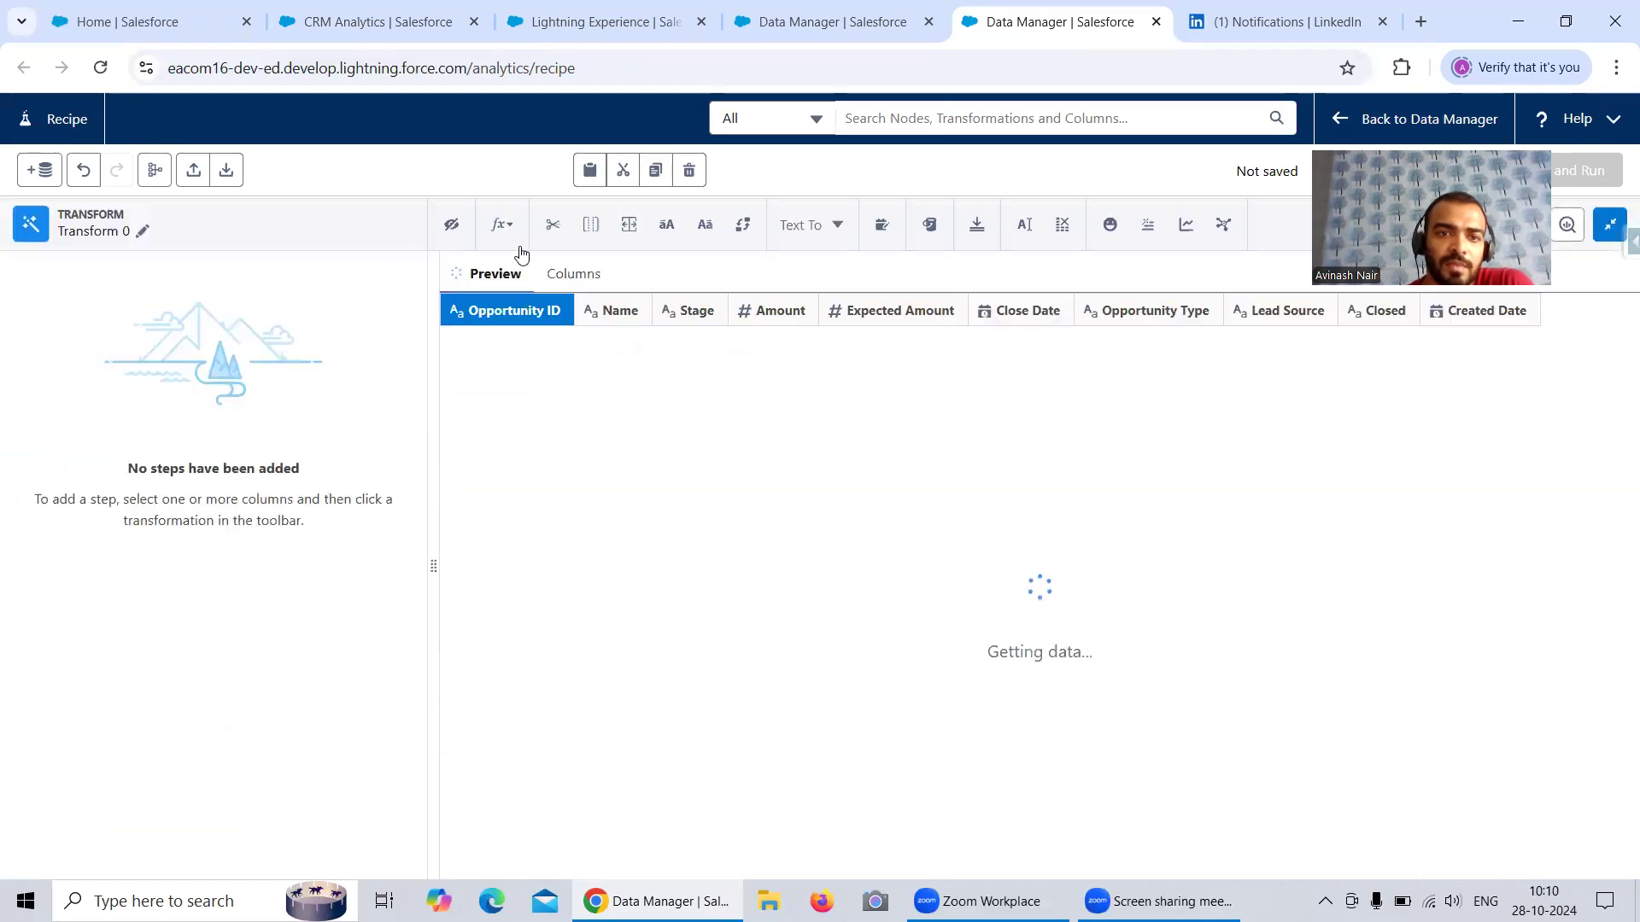
left_click(503, 227)
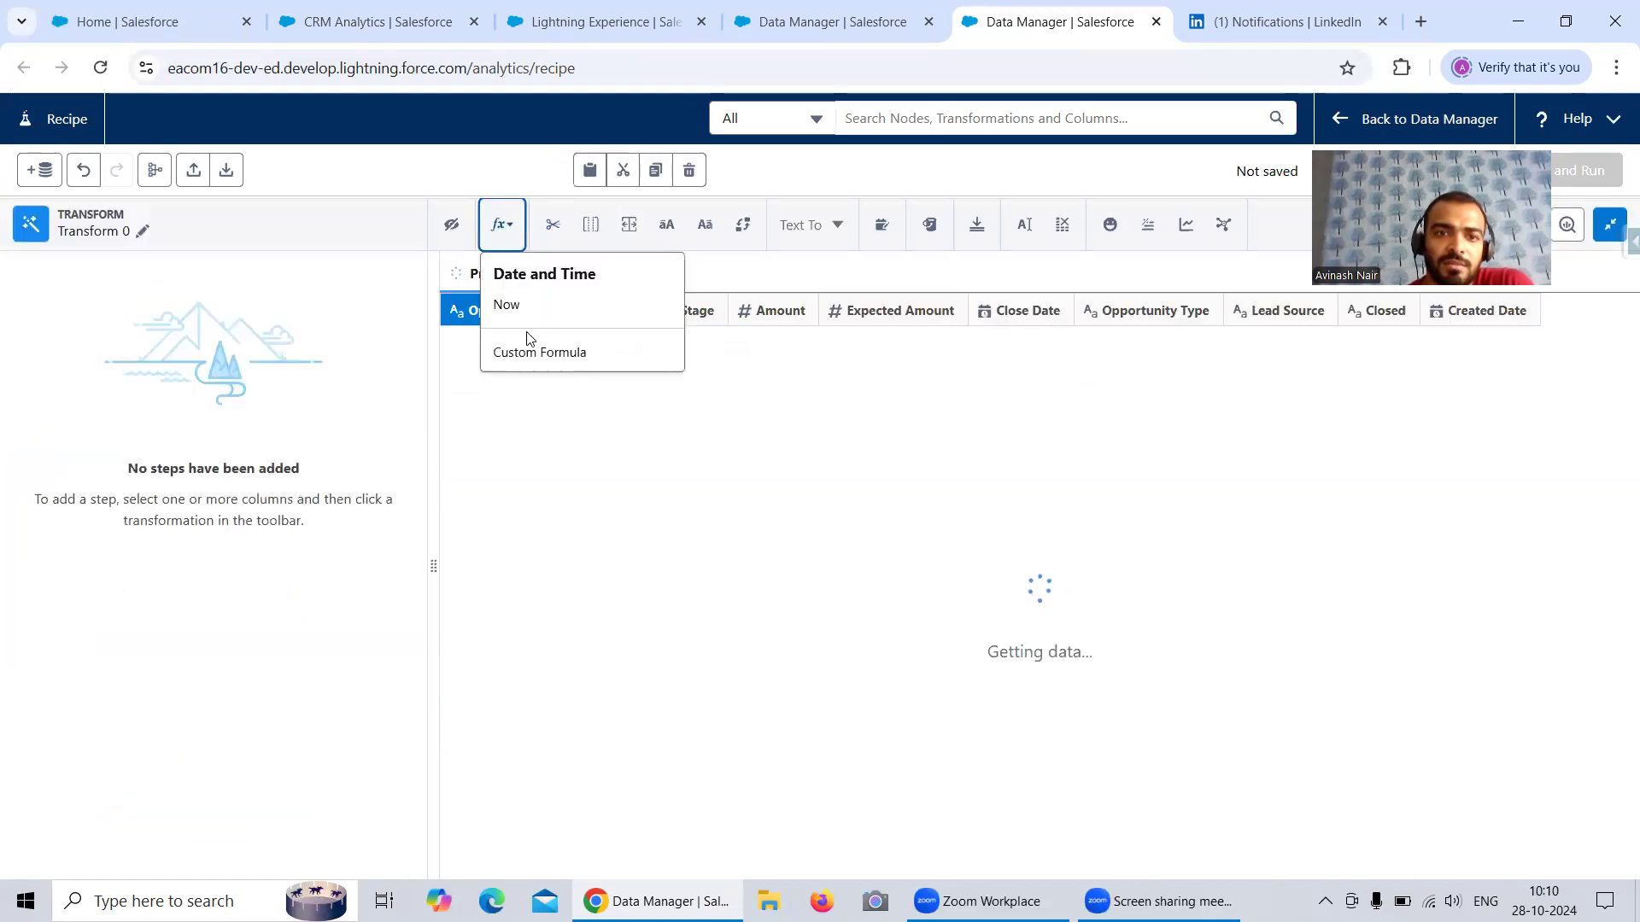
left_click(531, 307)
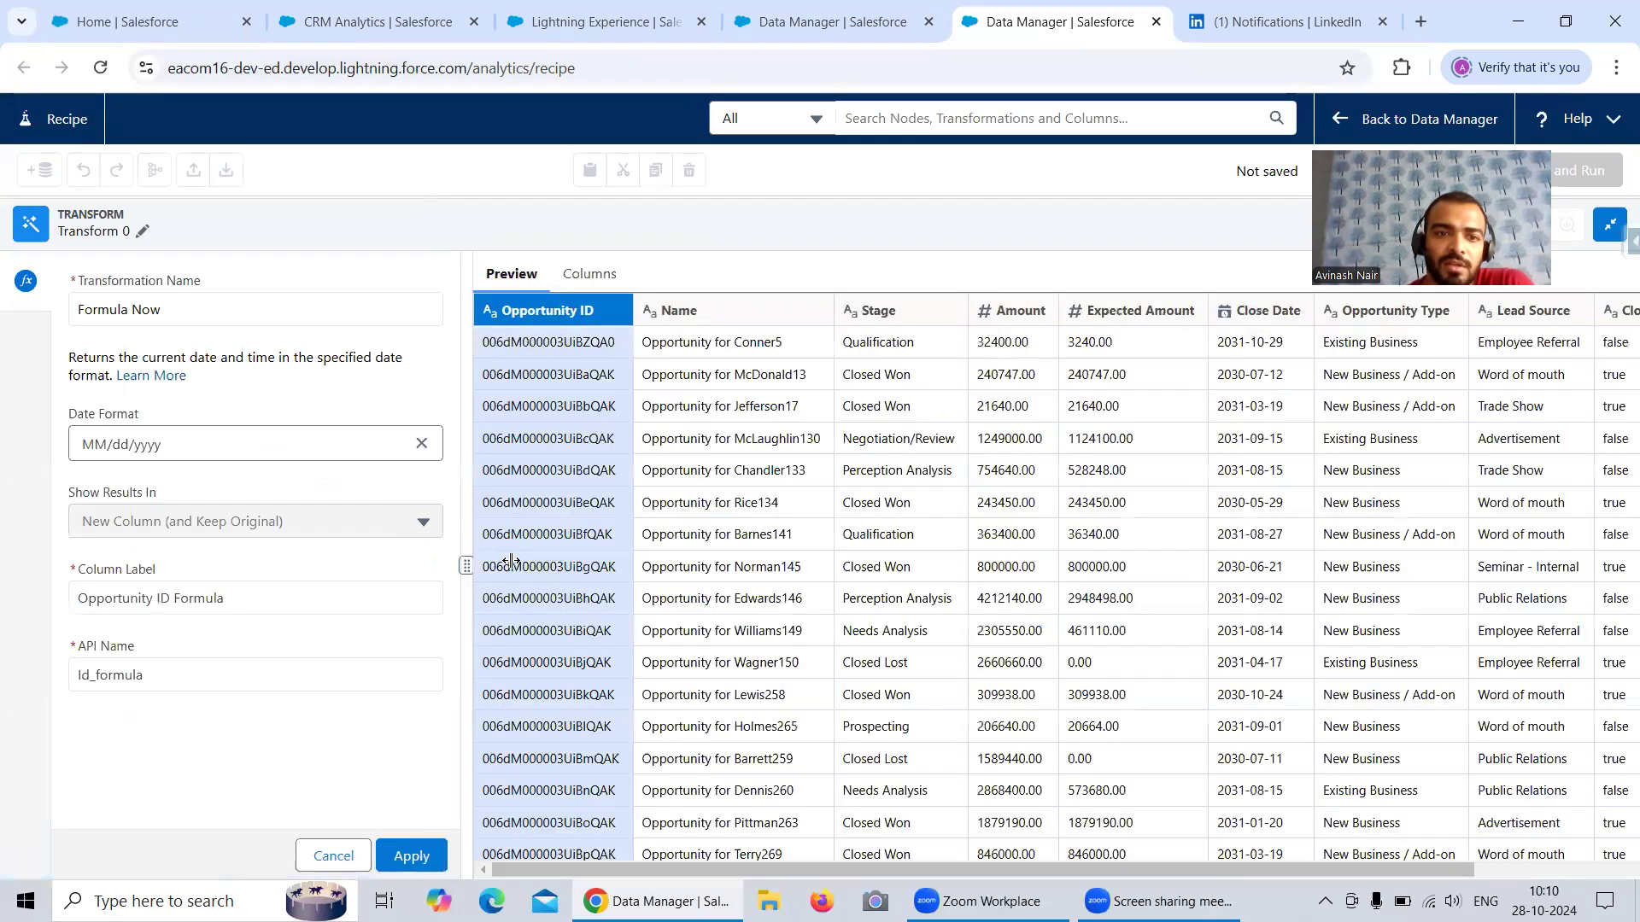
left_click_drag(449, 557, 284, 542)
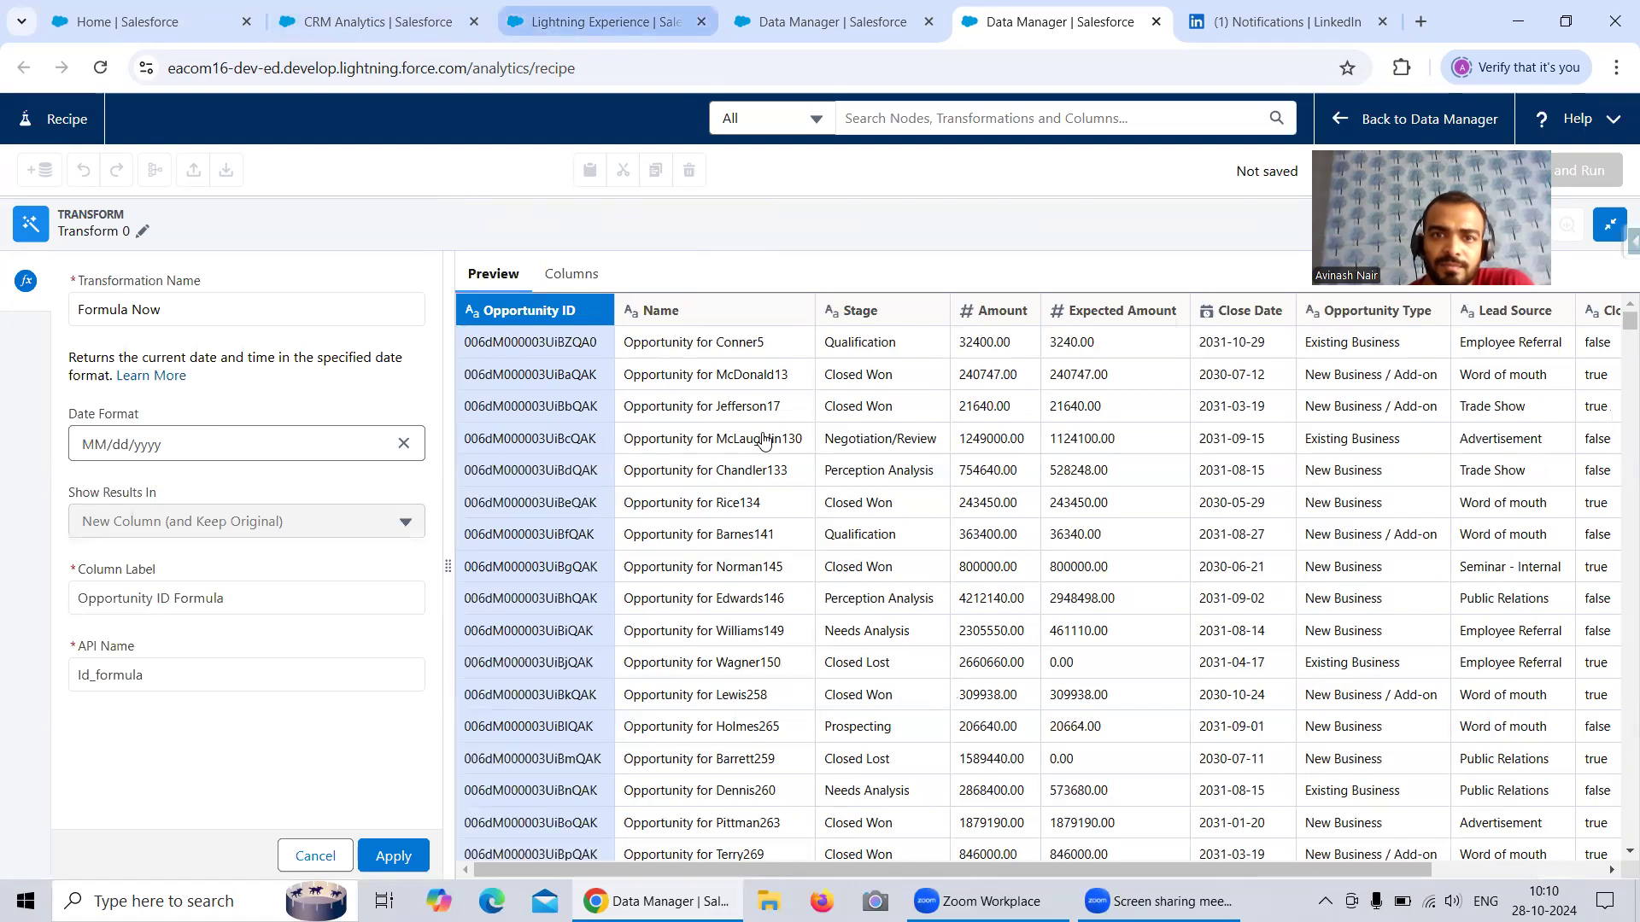
- Set the Now formula's date format to yyyy-MM-dd
key("ctrl+Page_Up")
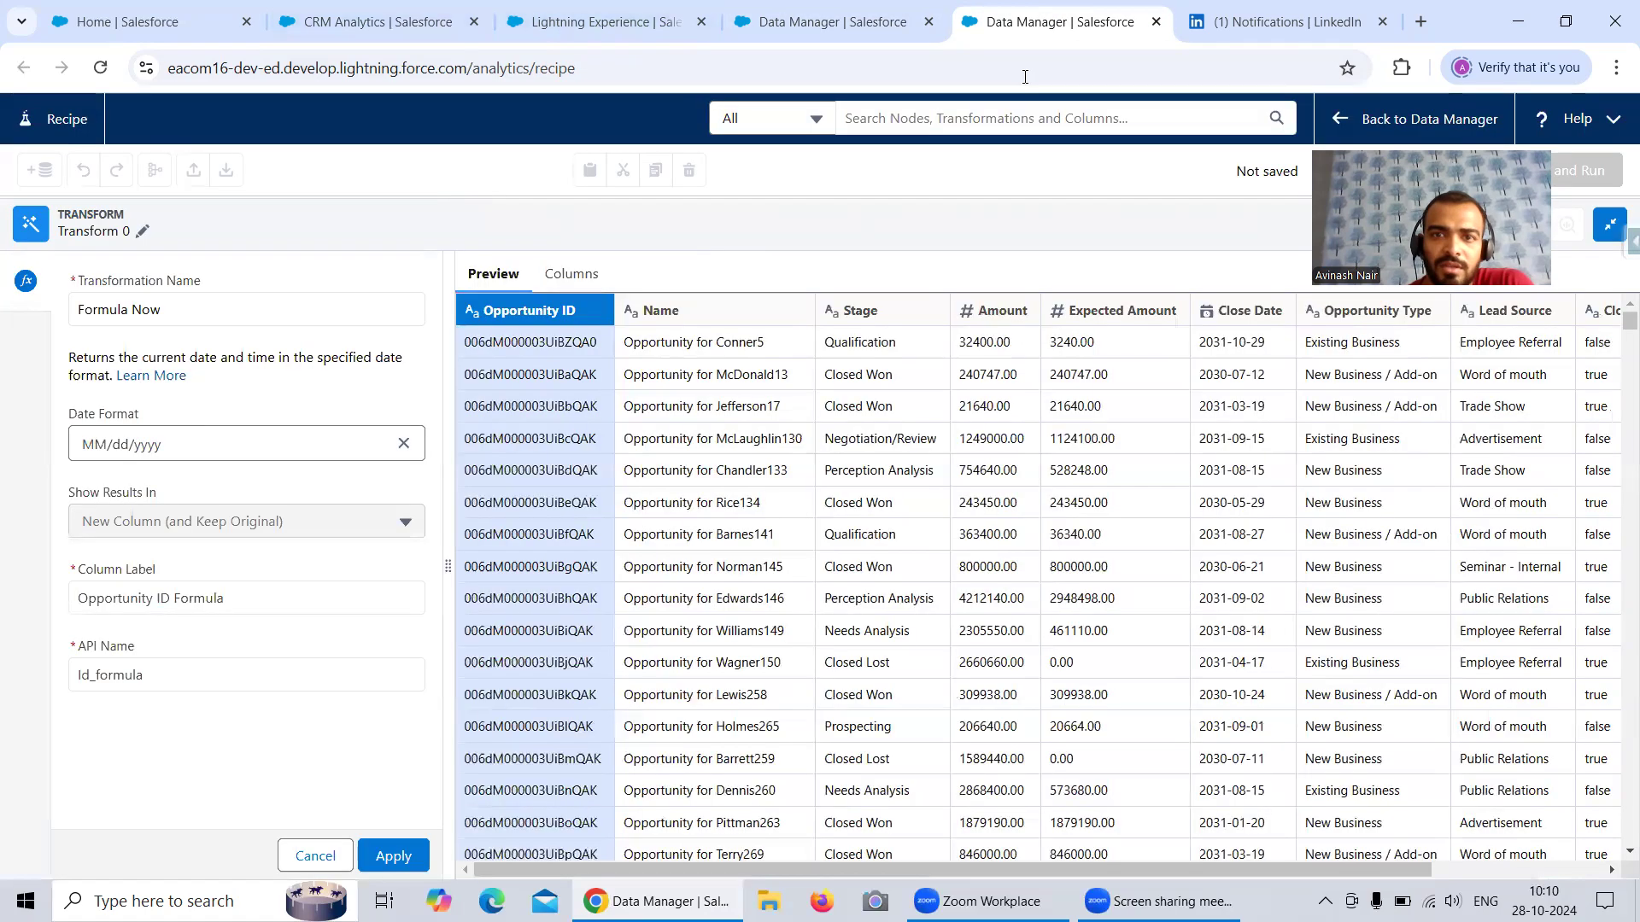
left_click(1016, 21)
left_click(404, 446)
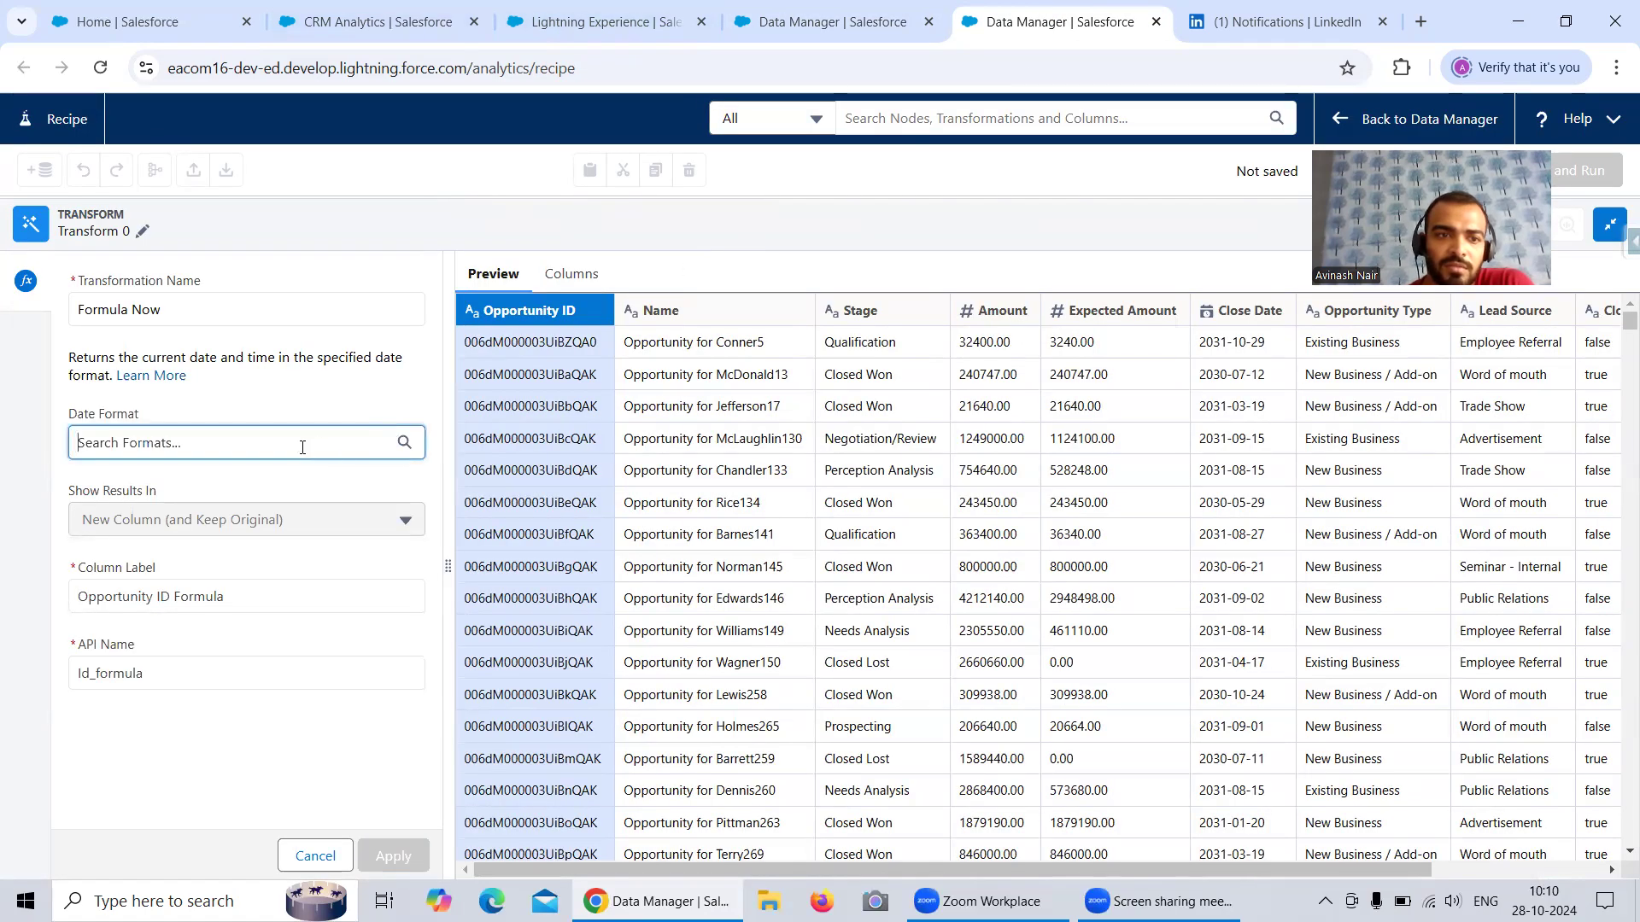
left_click(300, 445)
scroll(238, 559, "down", 5)
scroll(238, 561, "down", 5)
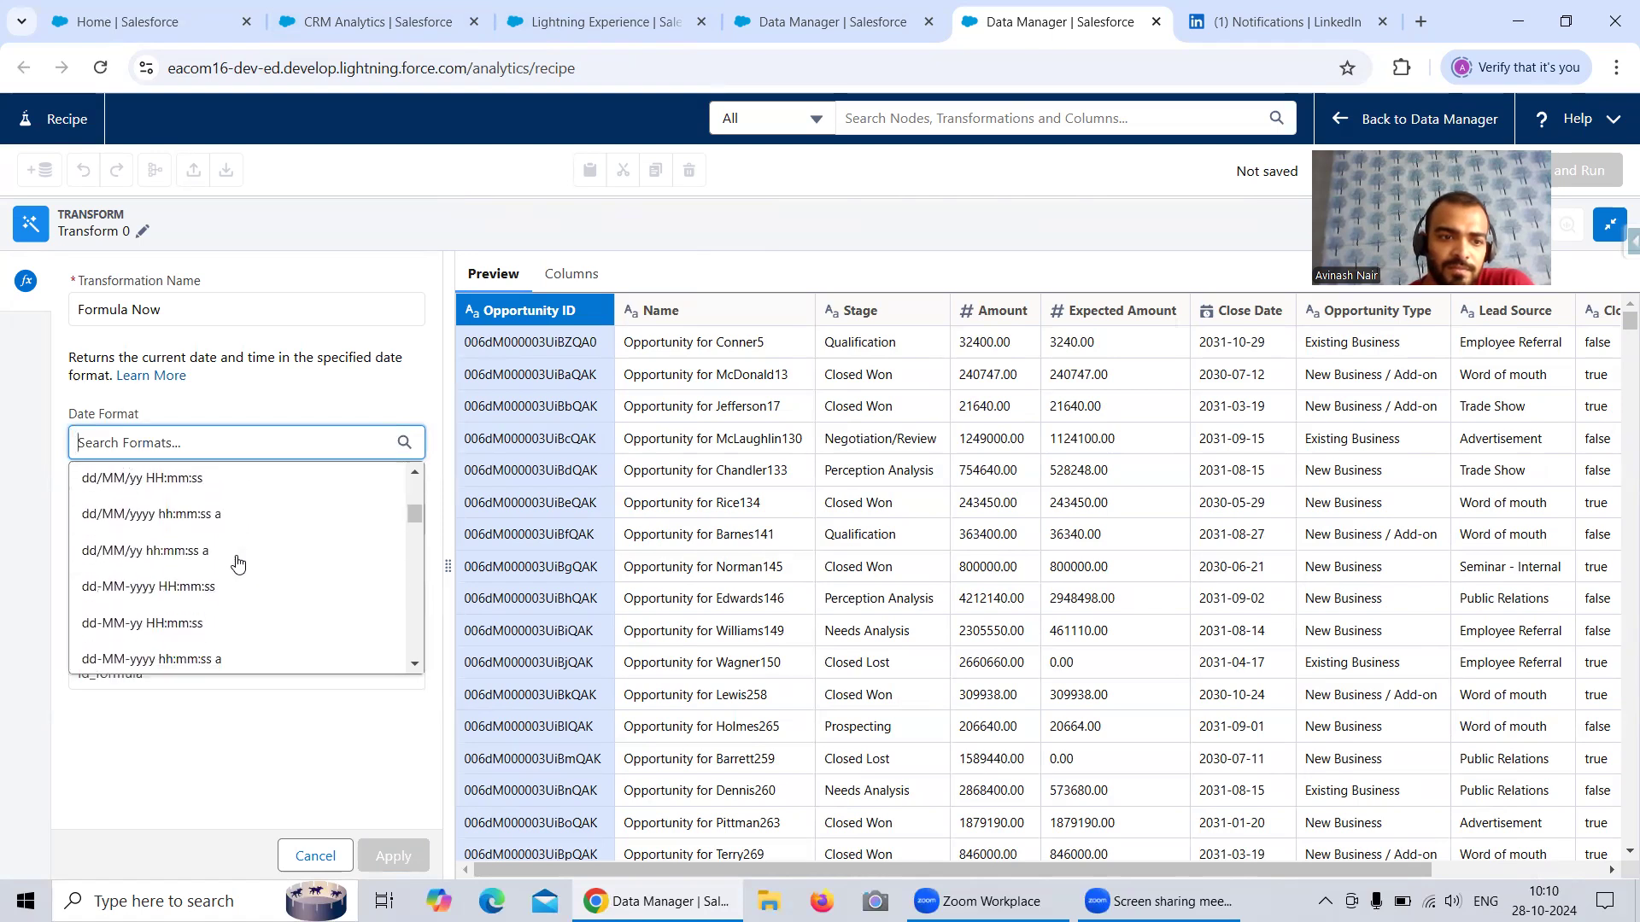
scroll(239, 563, "down", 5)
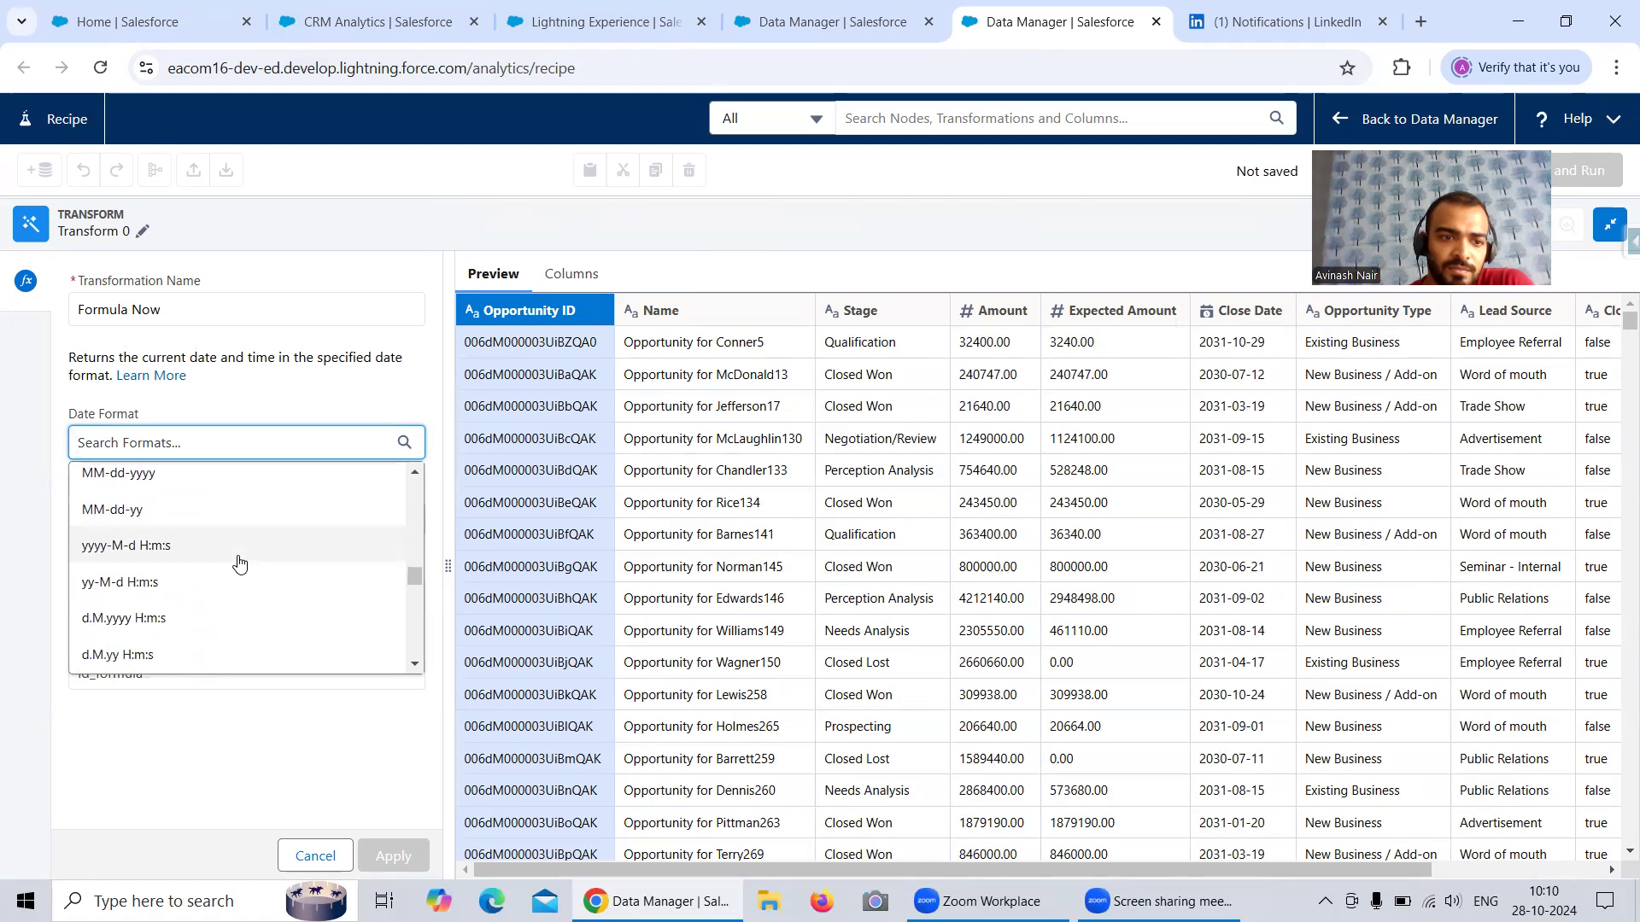
scroll(239, 564, "down", 3)
scroll(239, 563, "down", 5)
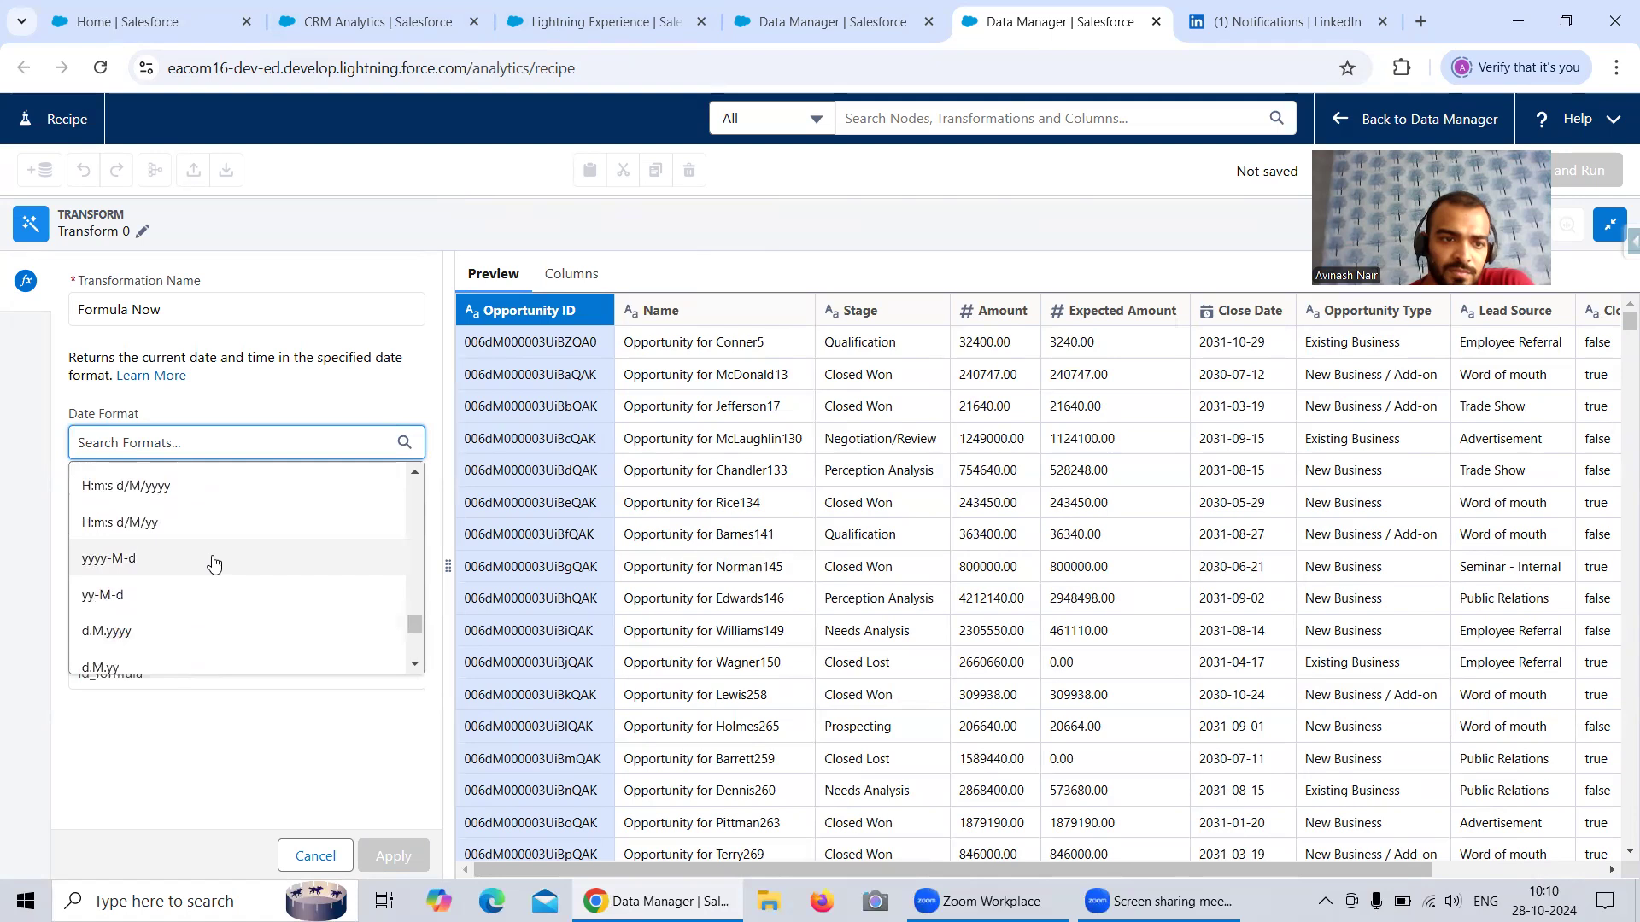
scroll(292, 556, "down", 3)
scroll(292, 556, "down", 3)
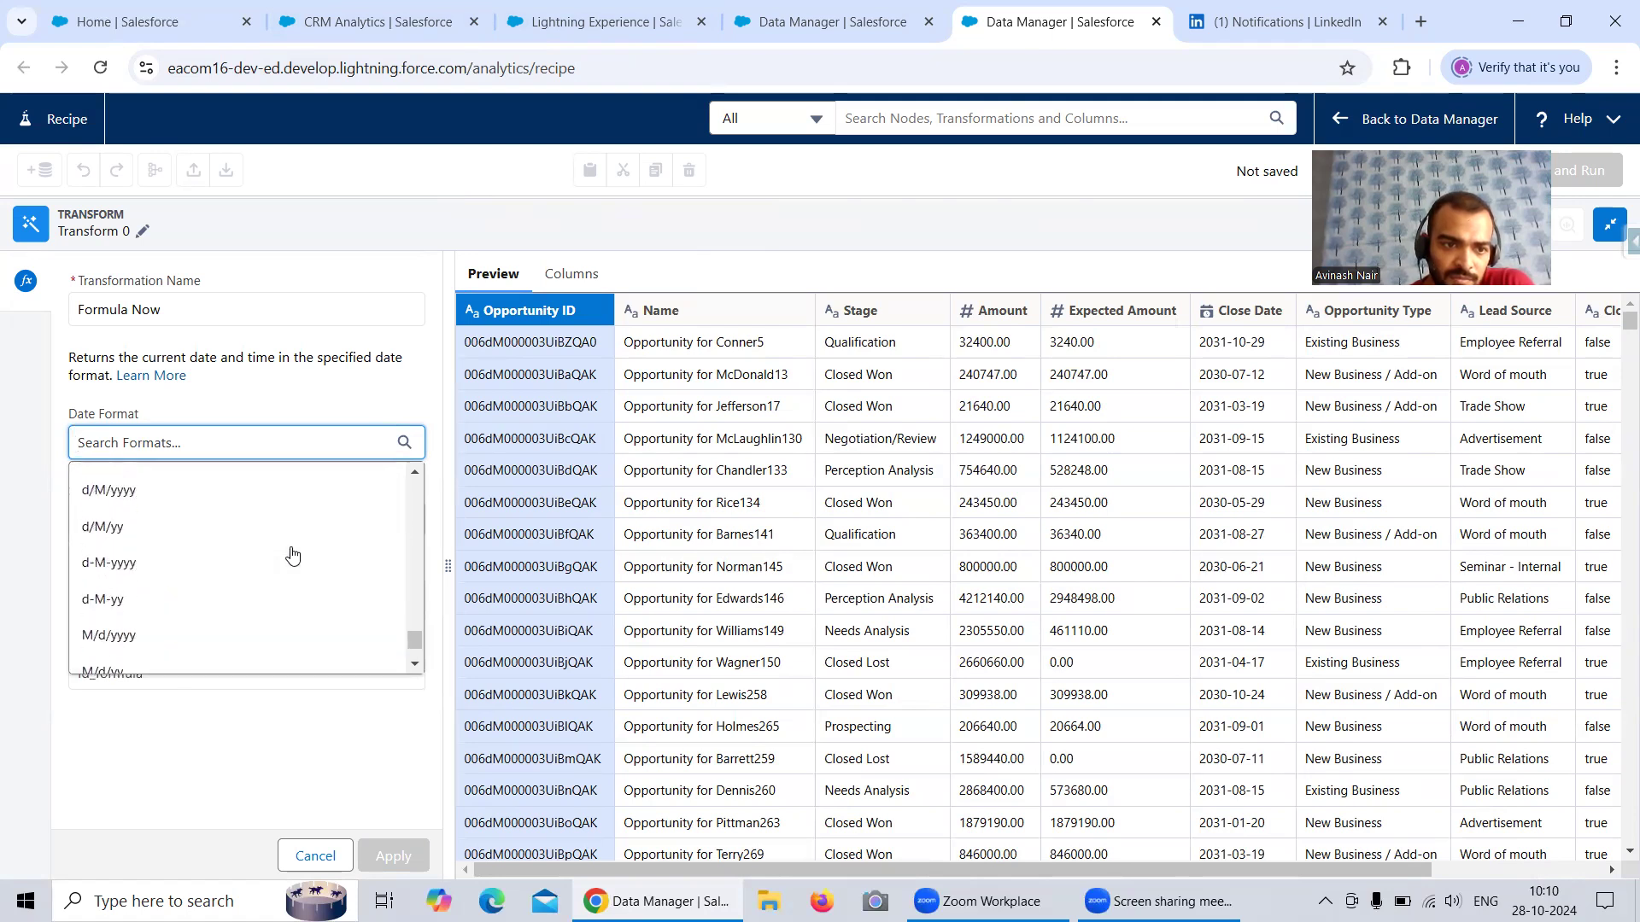
scroll(292, 556, "up", 4)
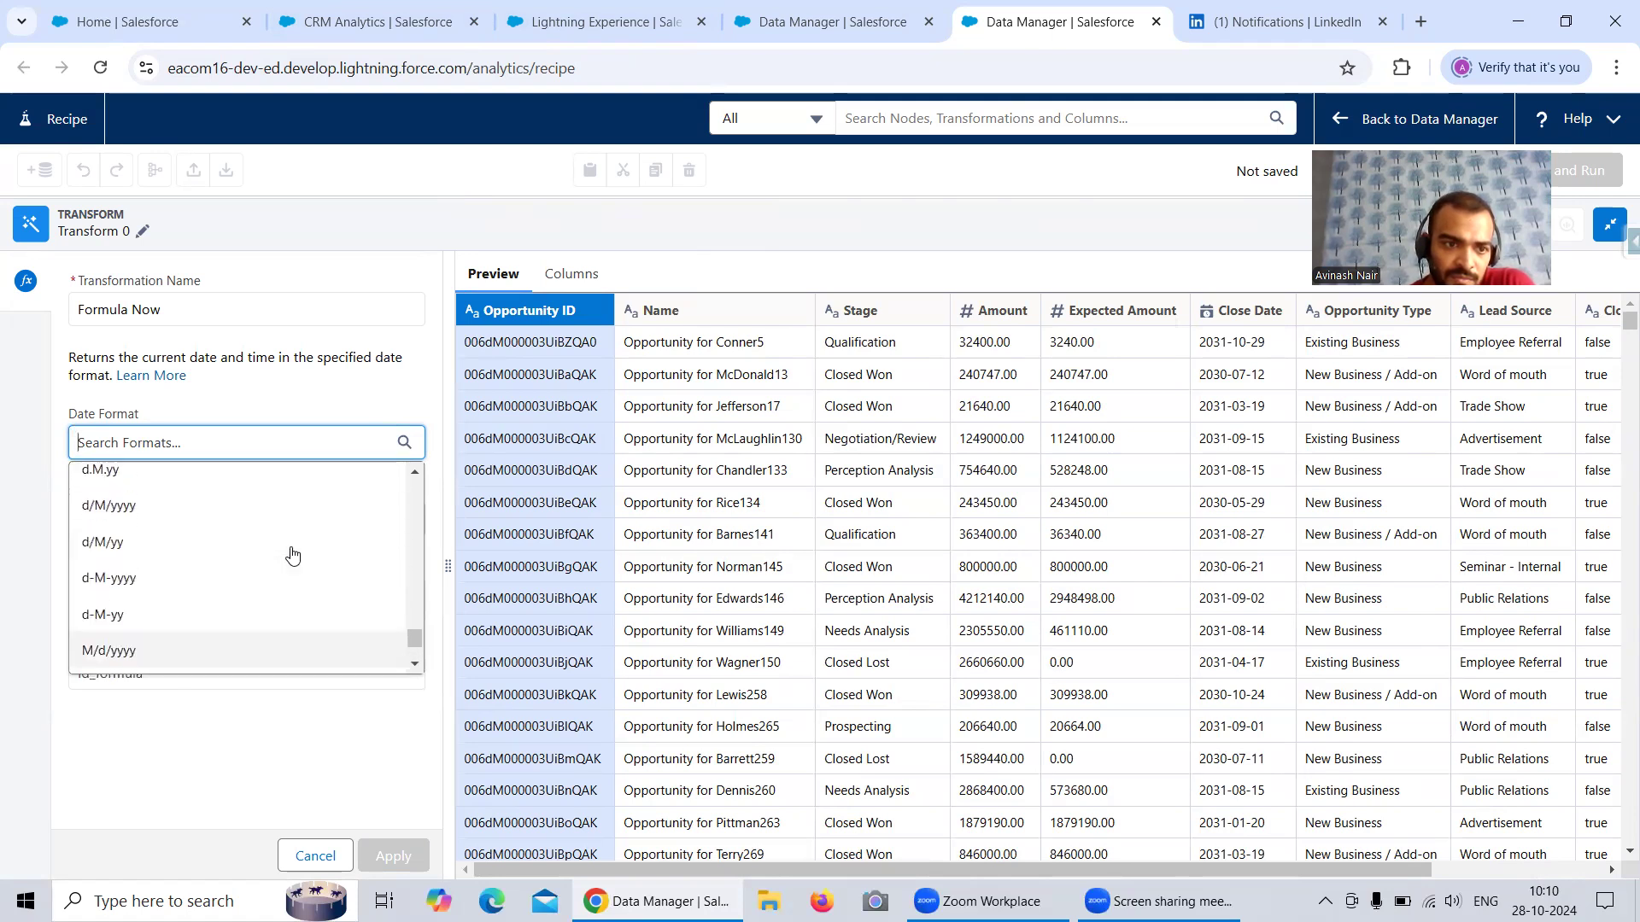
scroll(292, 556, "up", 4)
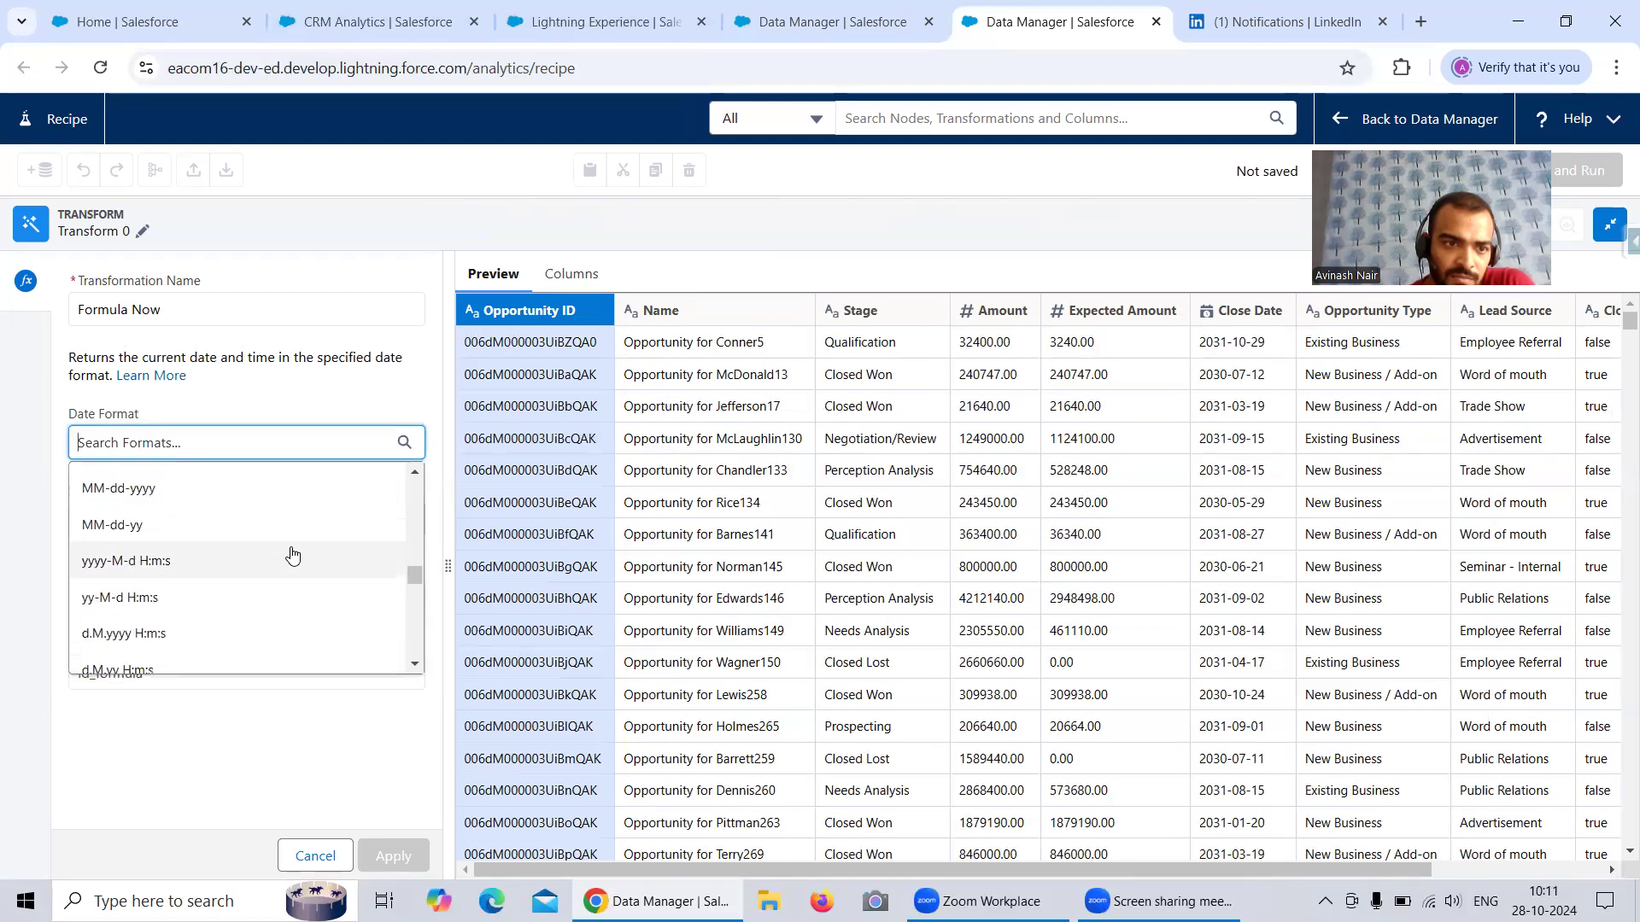
type("yyyy")
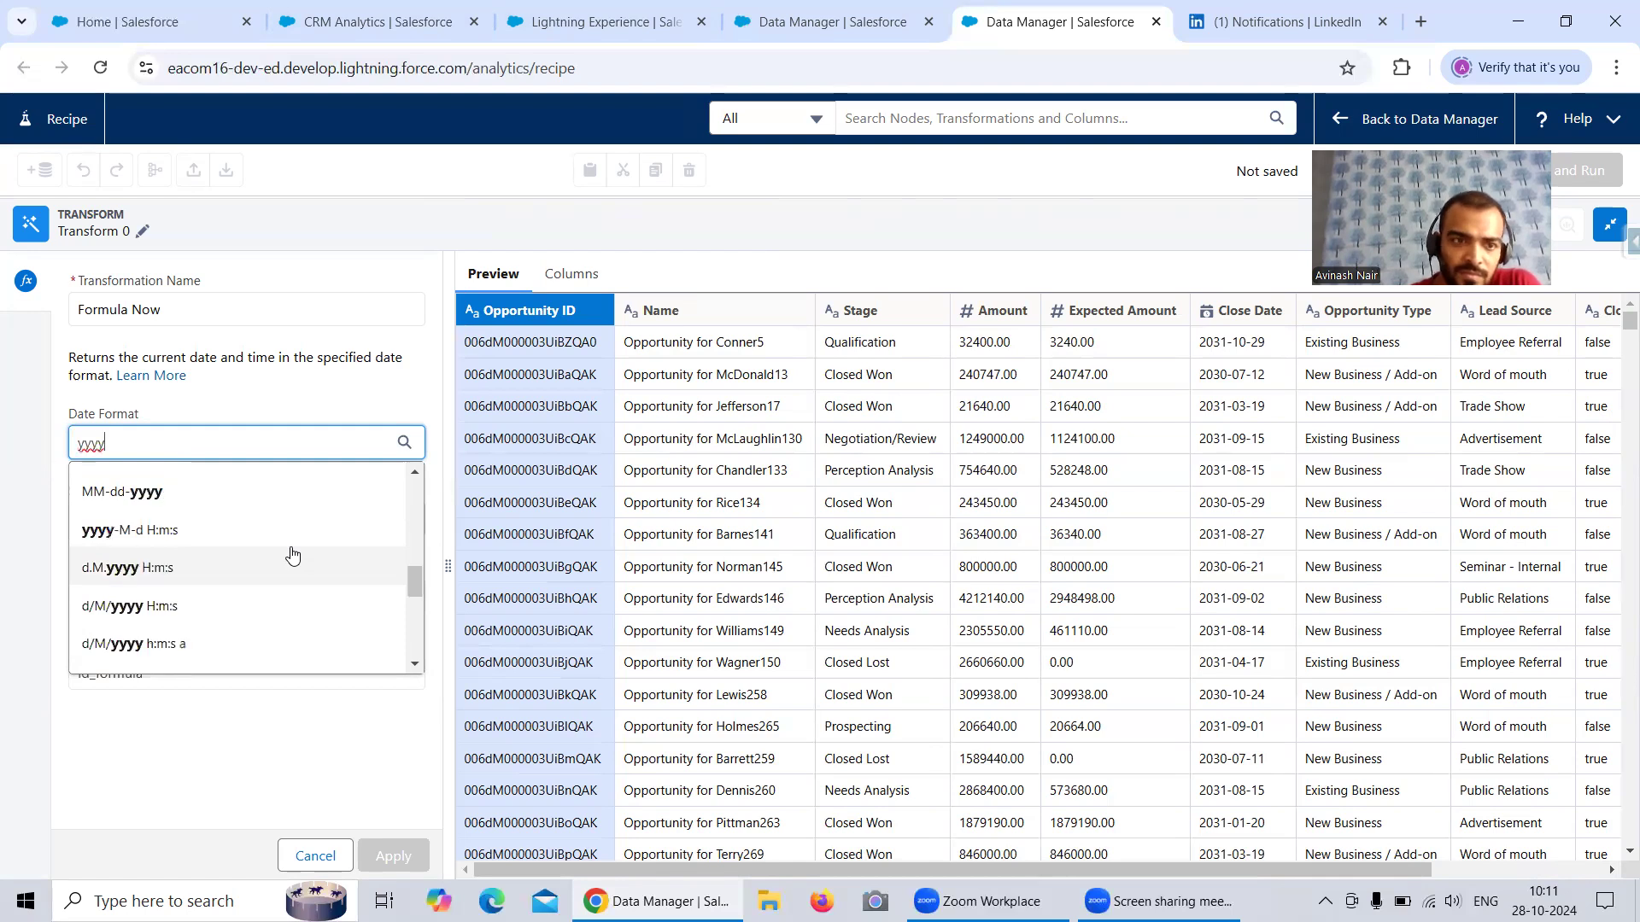
type("-MM")
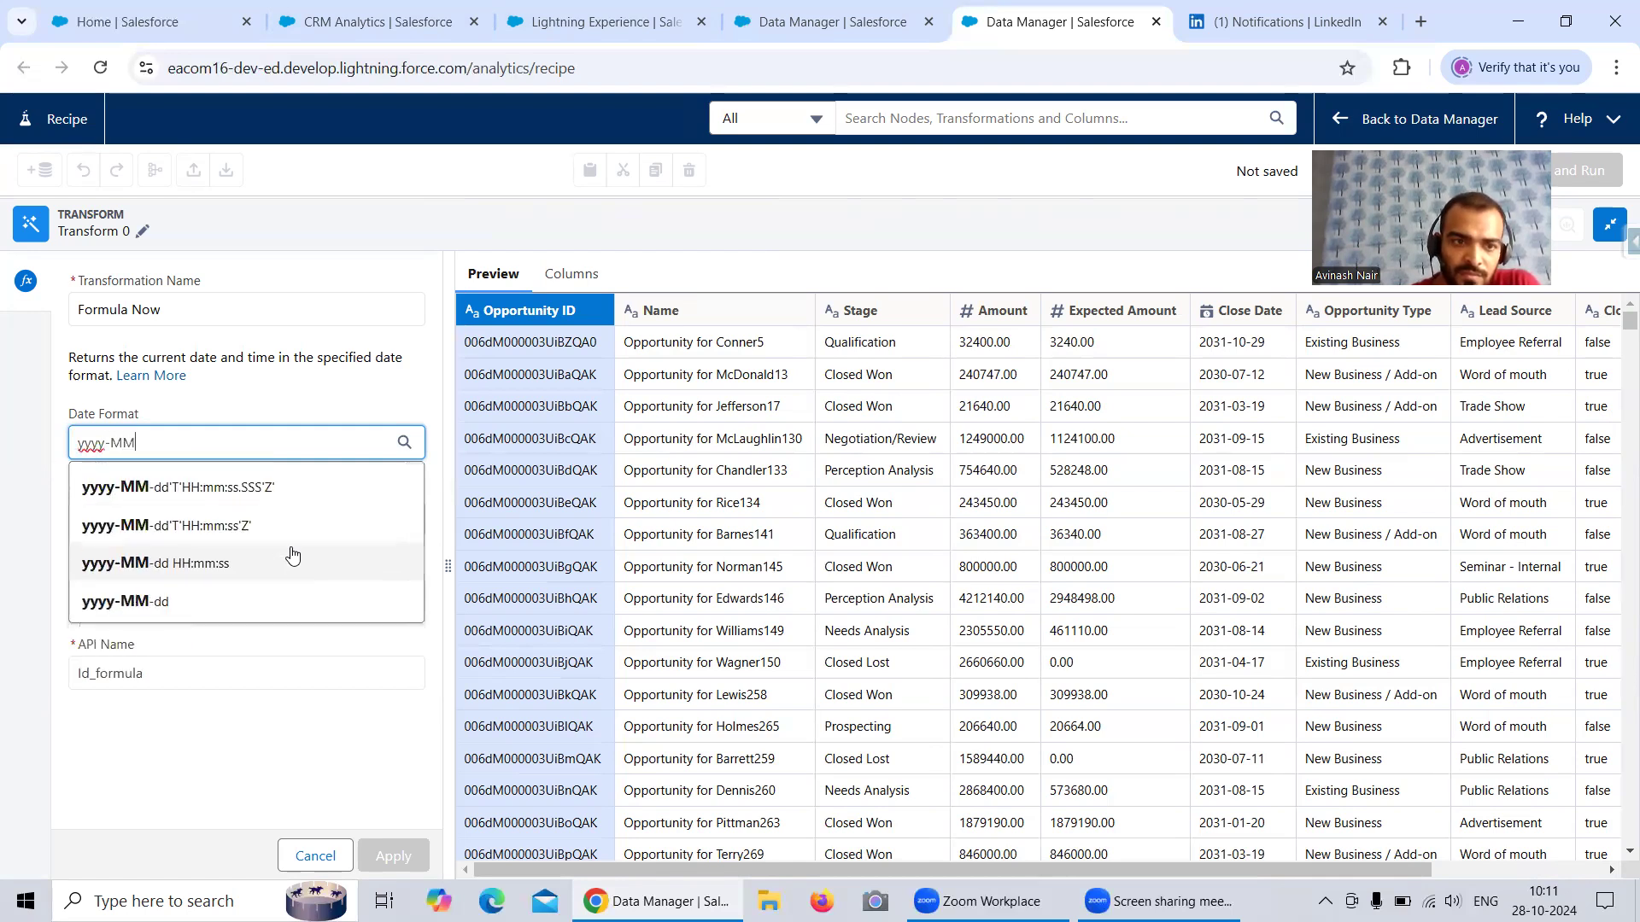
left_click(188, 599)
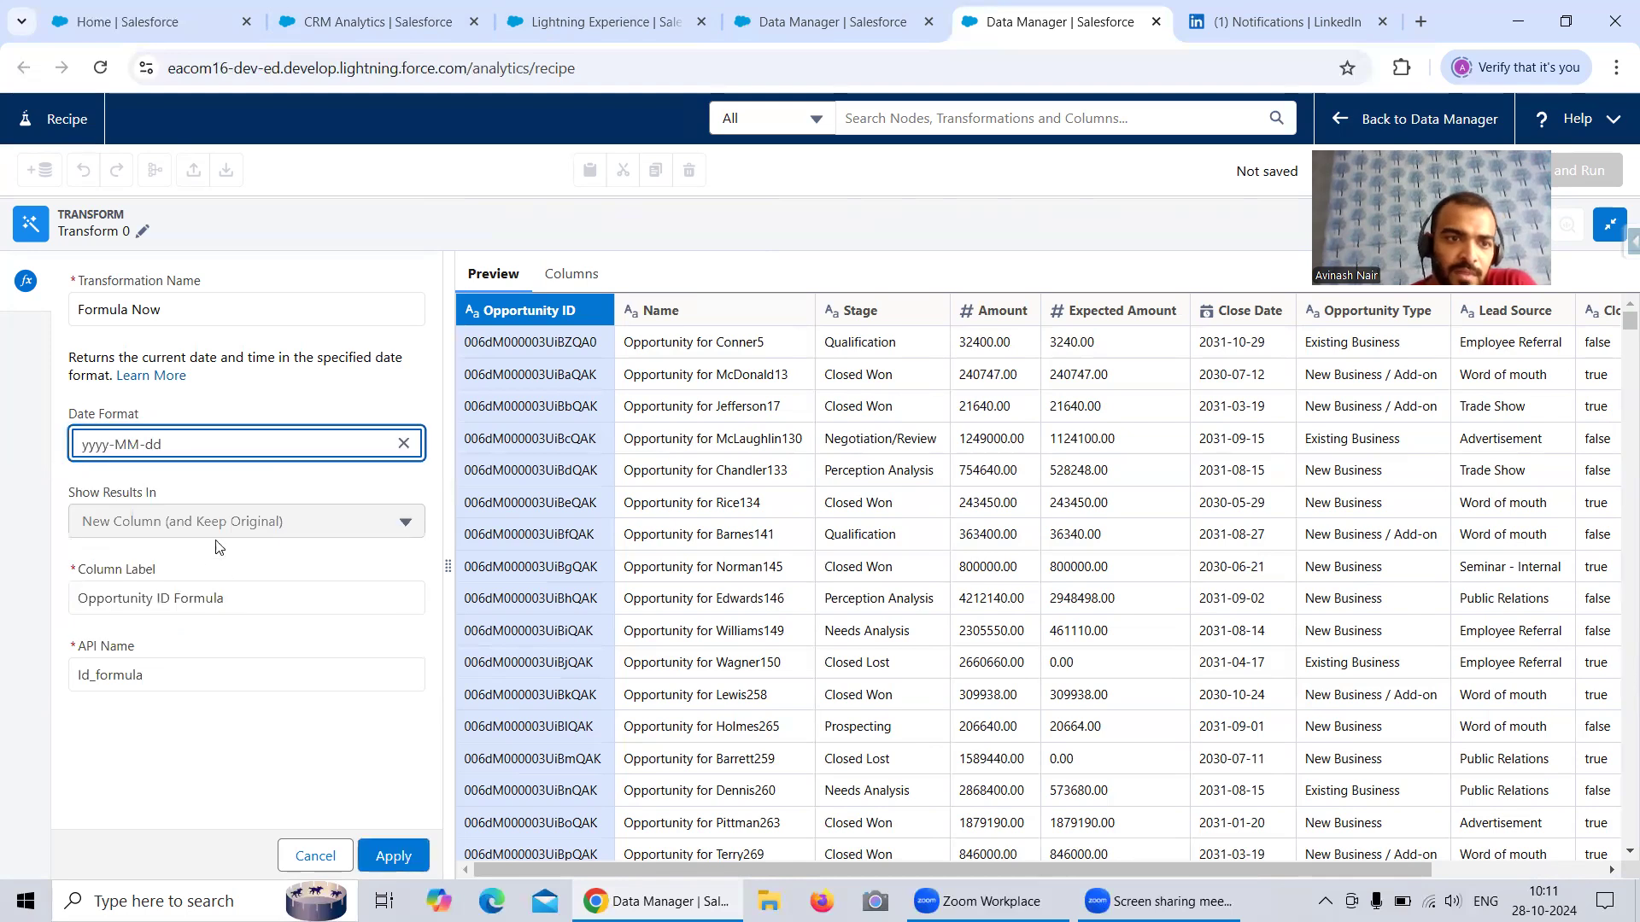
- Label the new column Current Date with the API name Current_Date, and apply the formula
left_click_drag(247, 596, 74, 597)
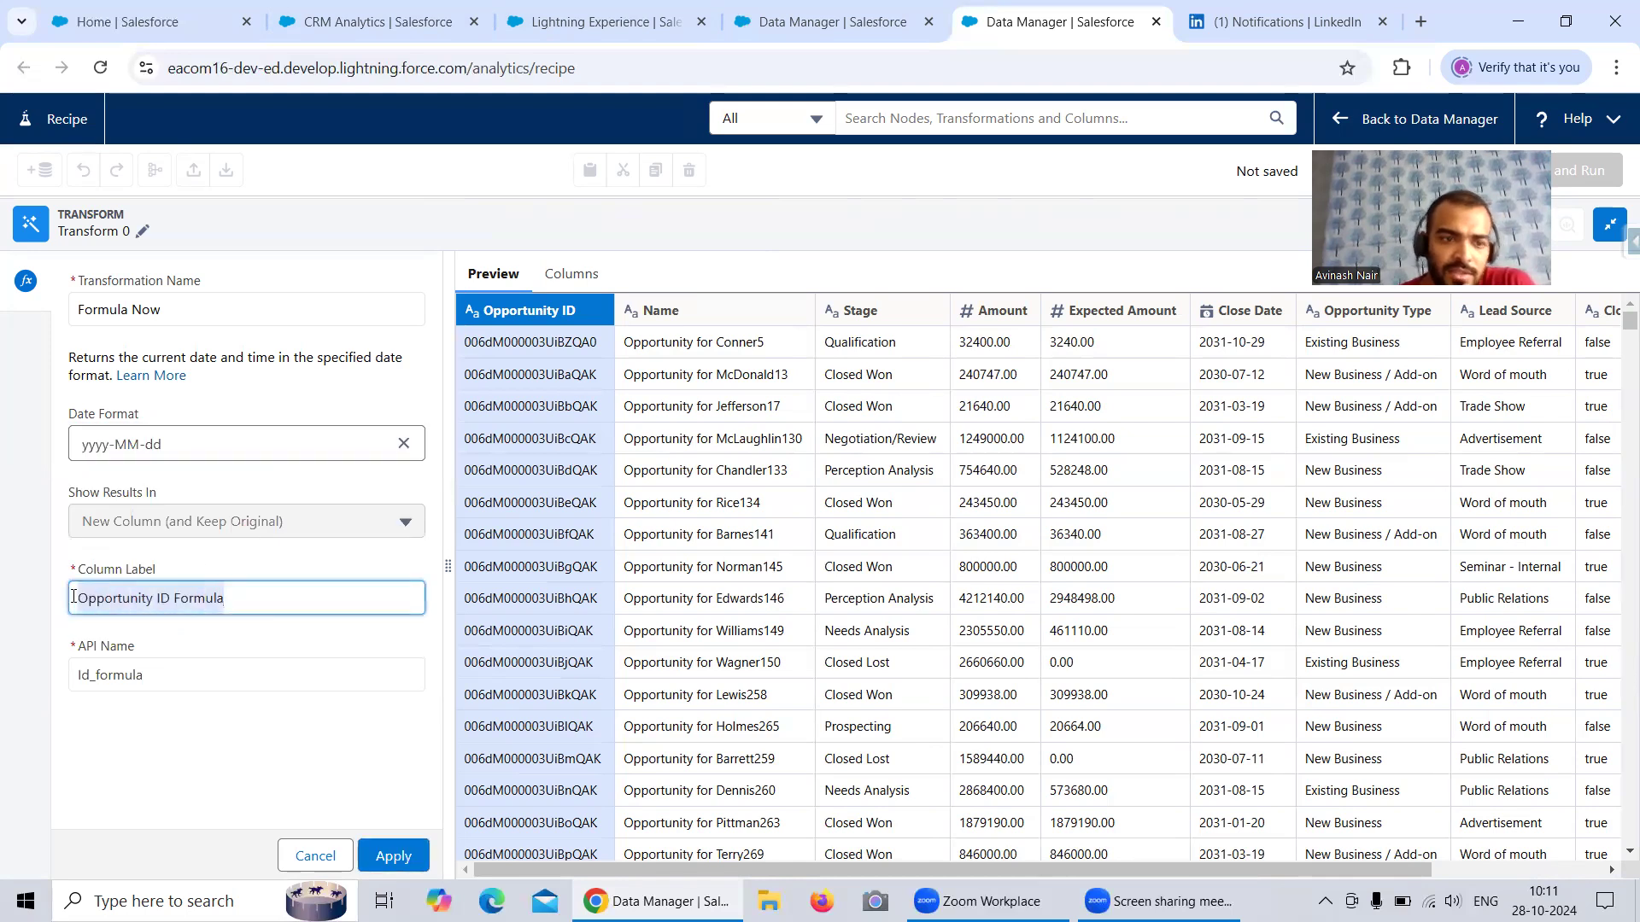
type("Current Date")
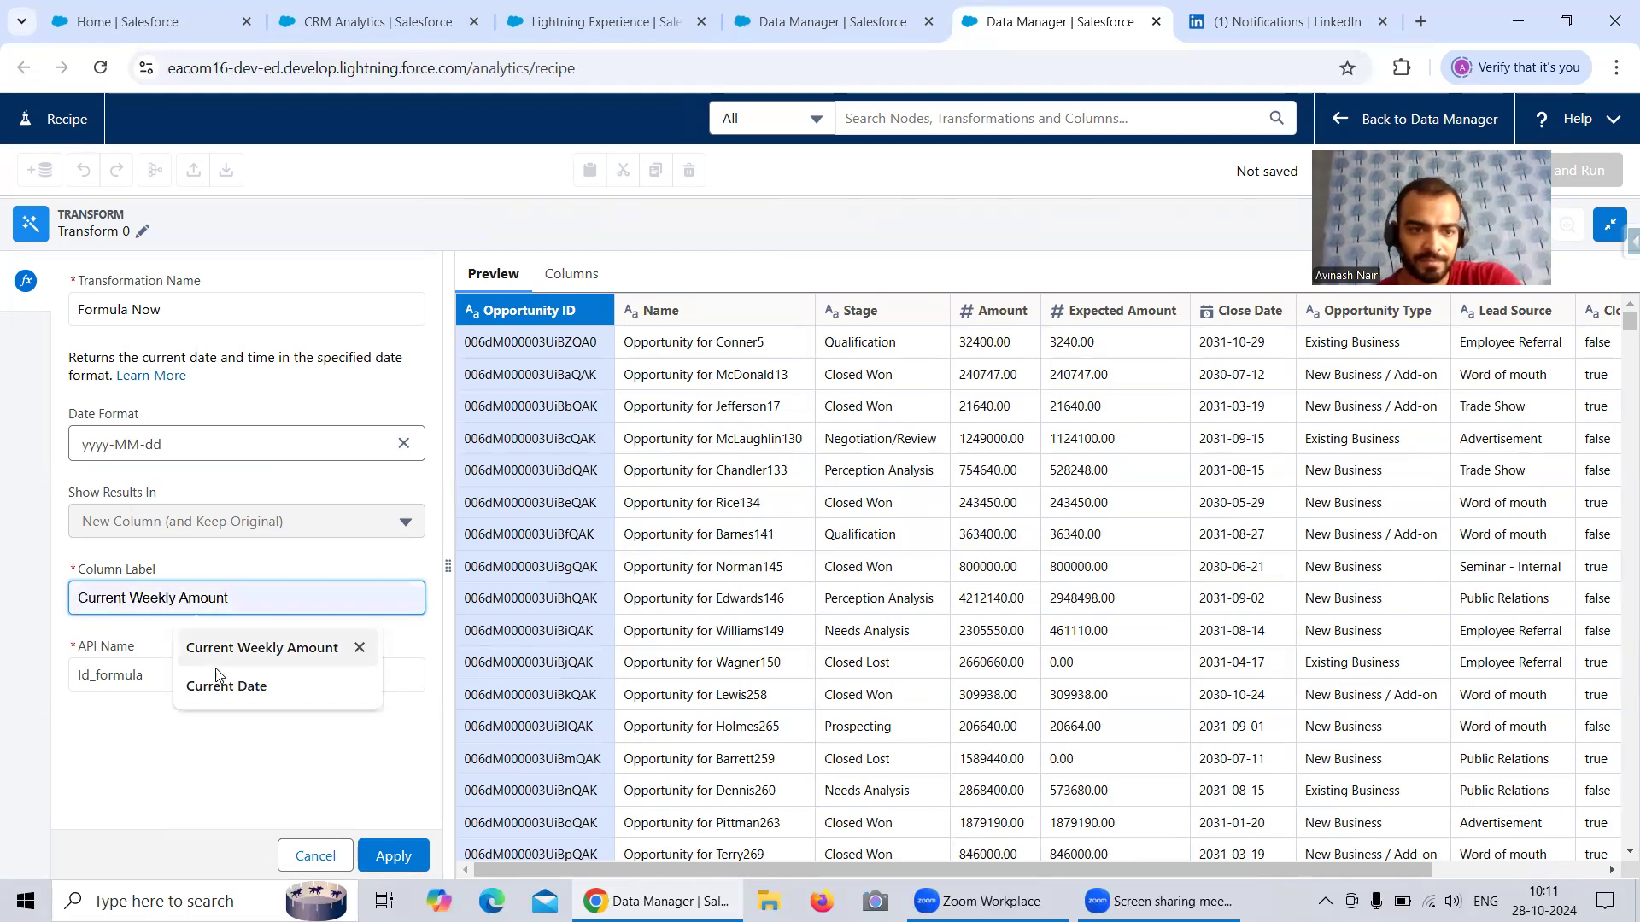
left_click(249, 684)
left_click_drag(161, 677, 74, 674)
type("Curr")
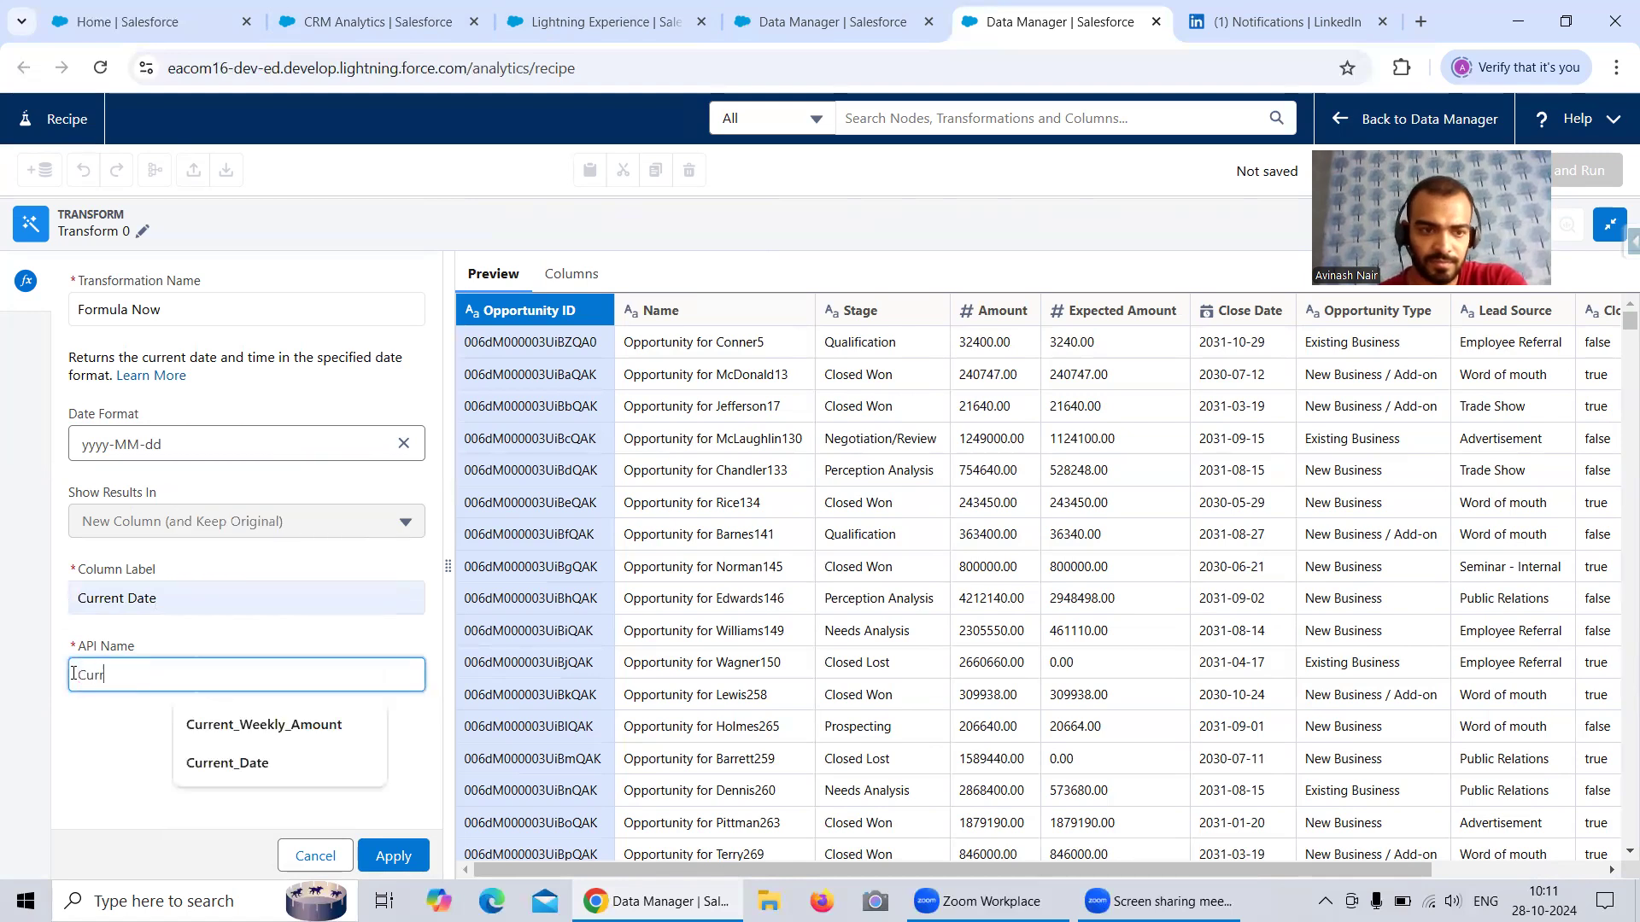
type("ent_Date")
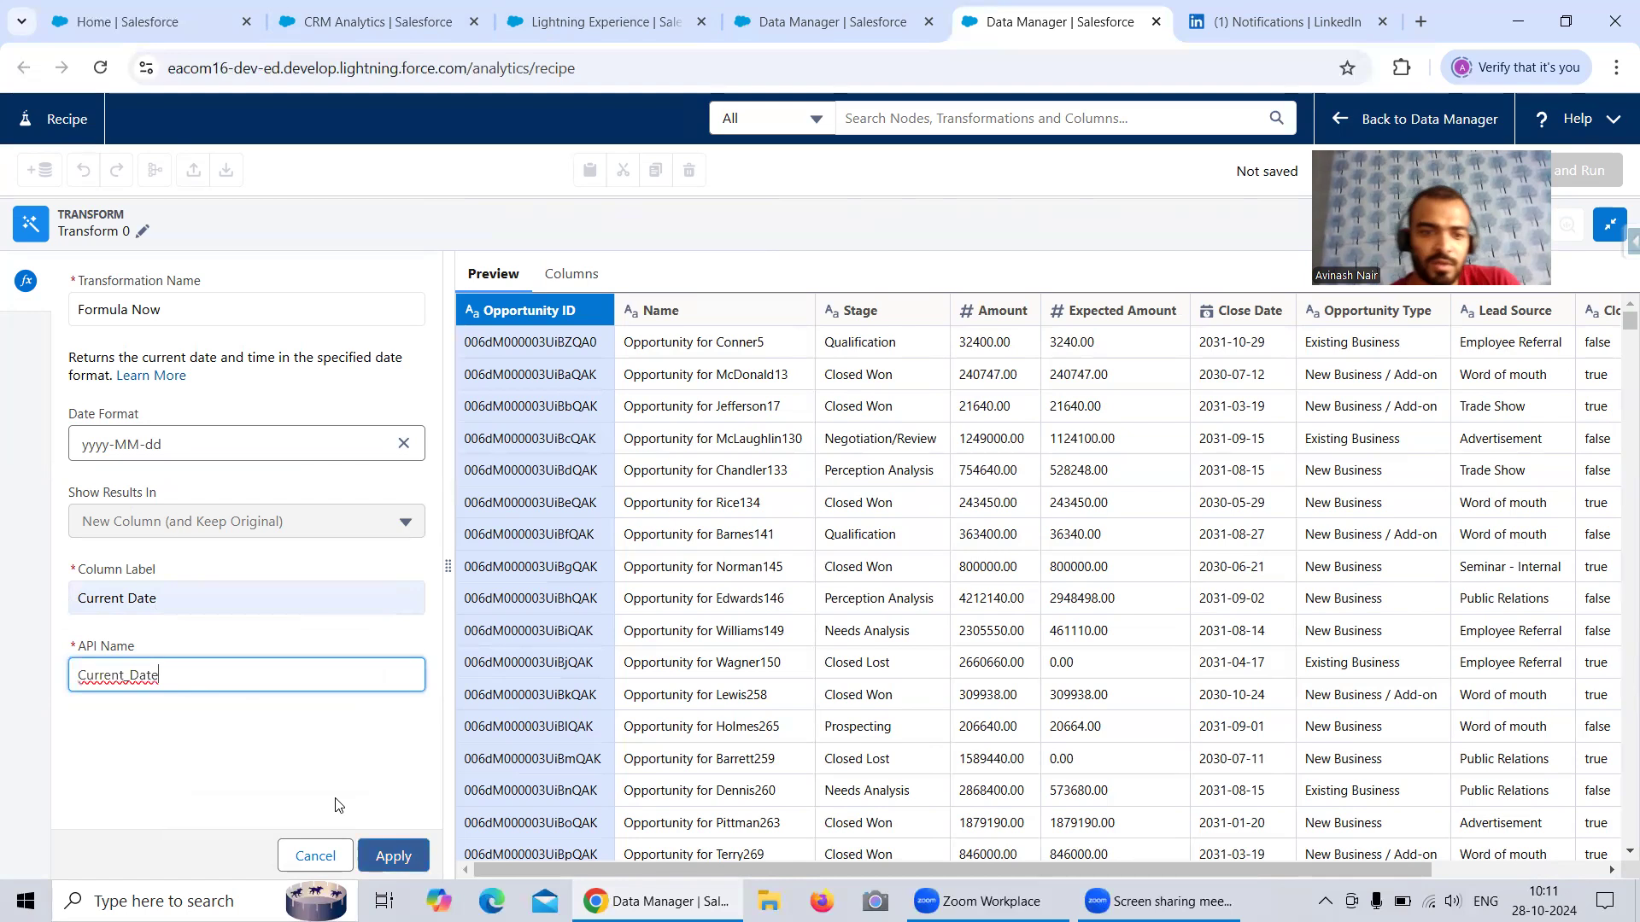
left_click(393, 856)
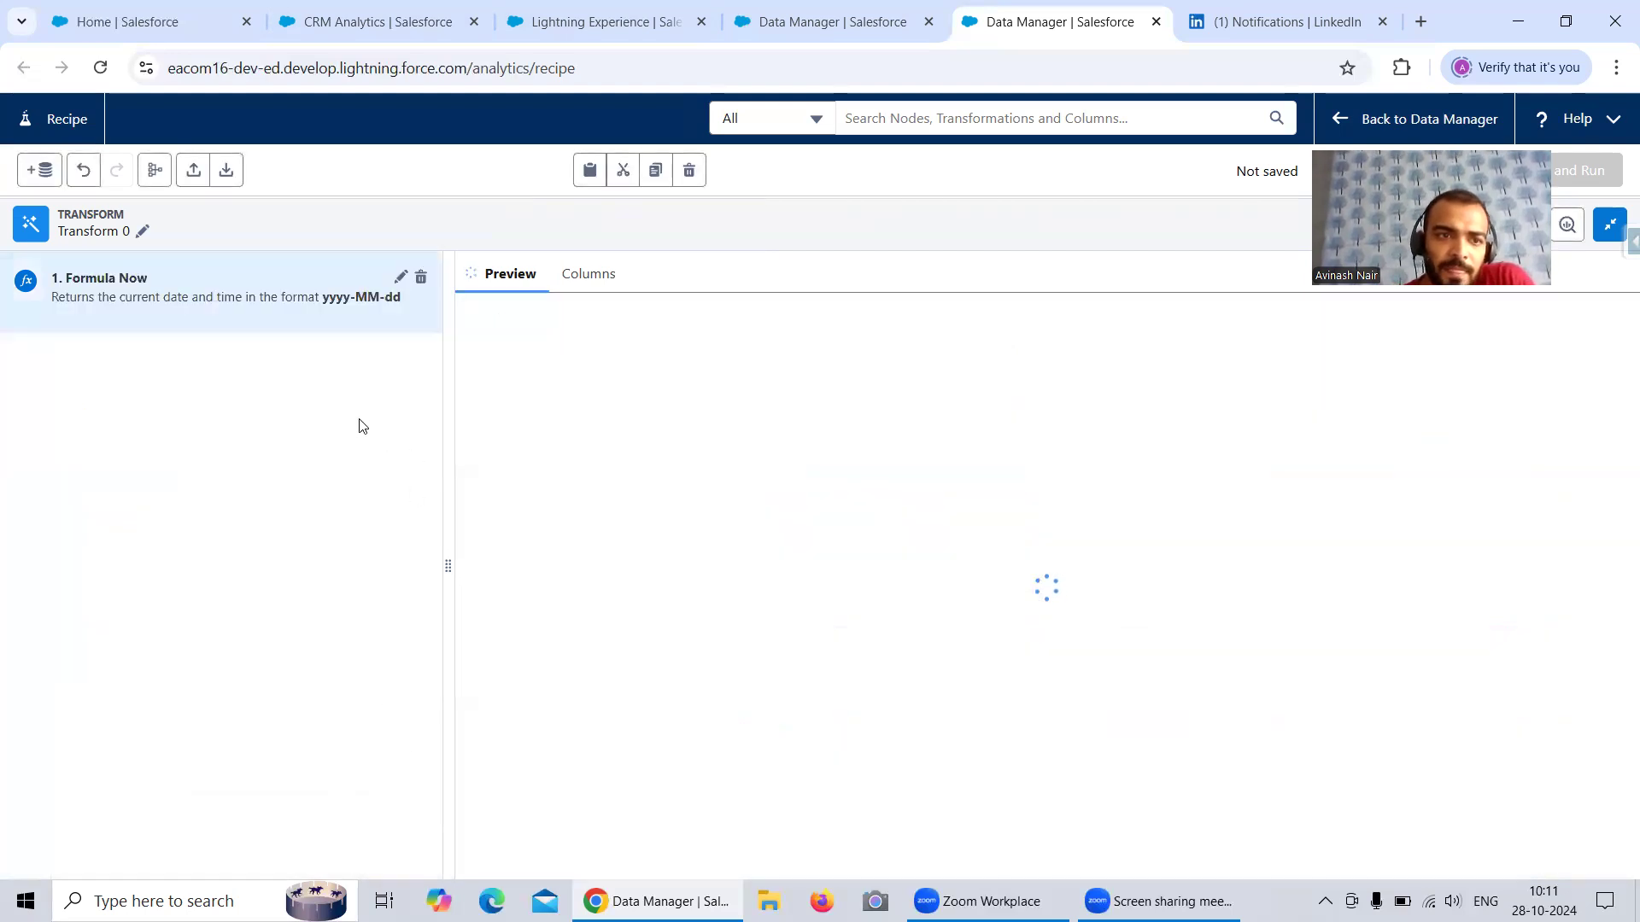
- Check the Current Date column in the data preview, and bring the recipe canvas back into view
left_click_drag(1187, 869, 1579, 867)
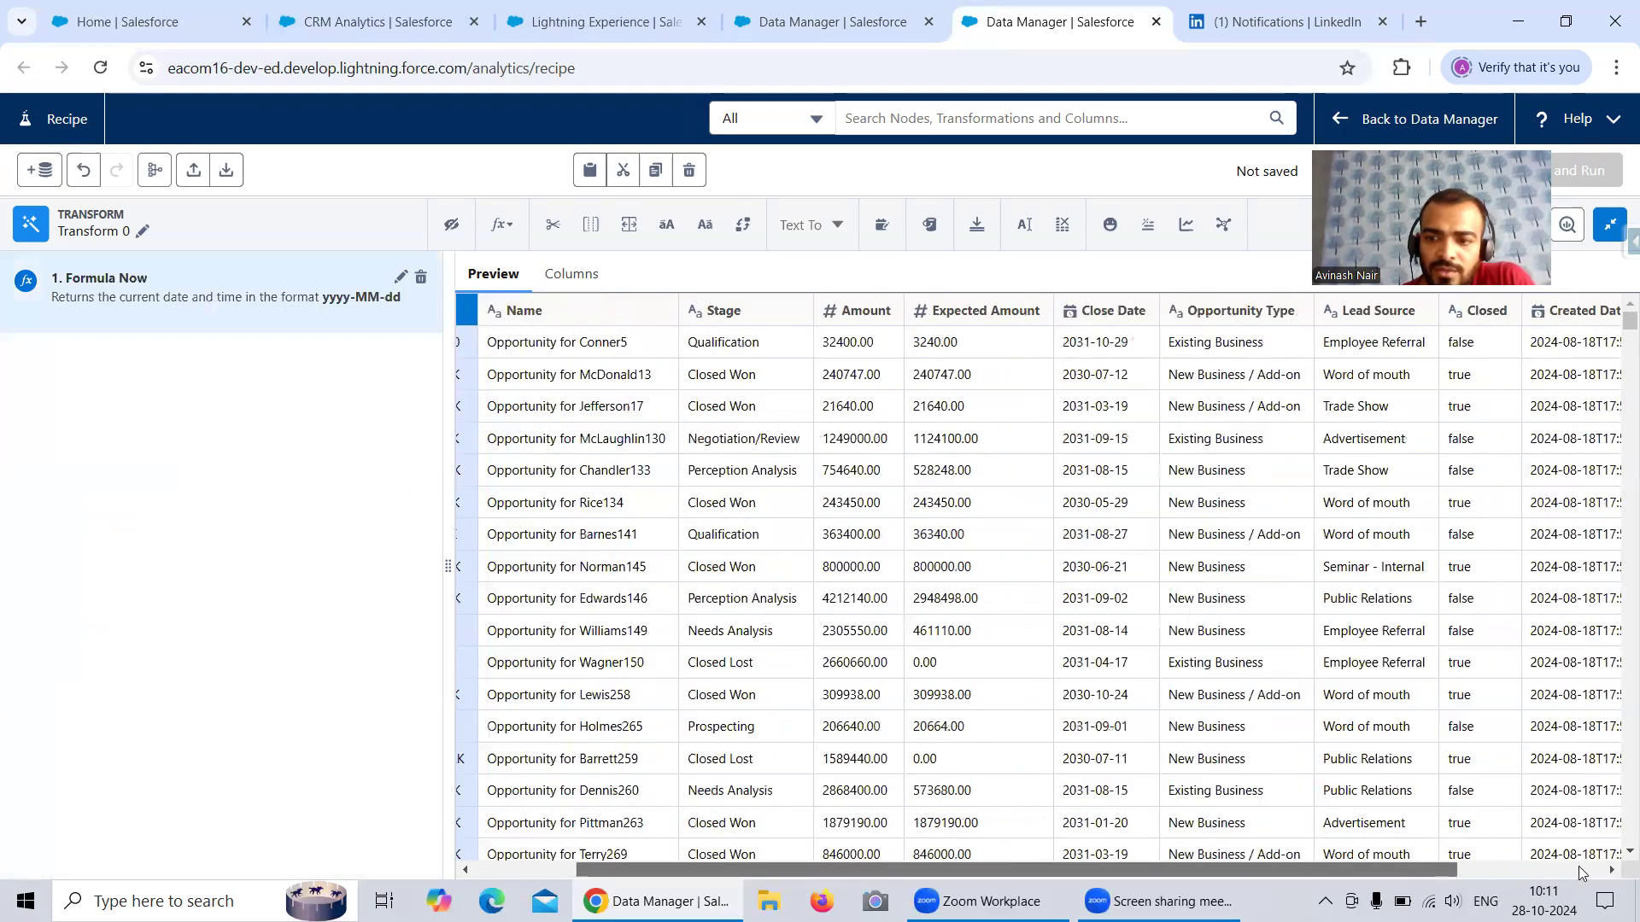
scroll(1548, 337, "right", 3)
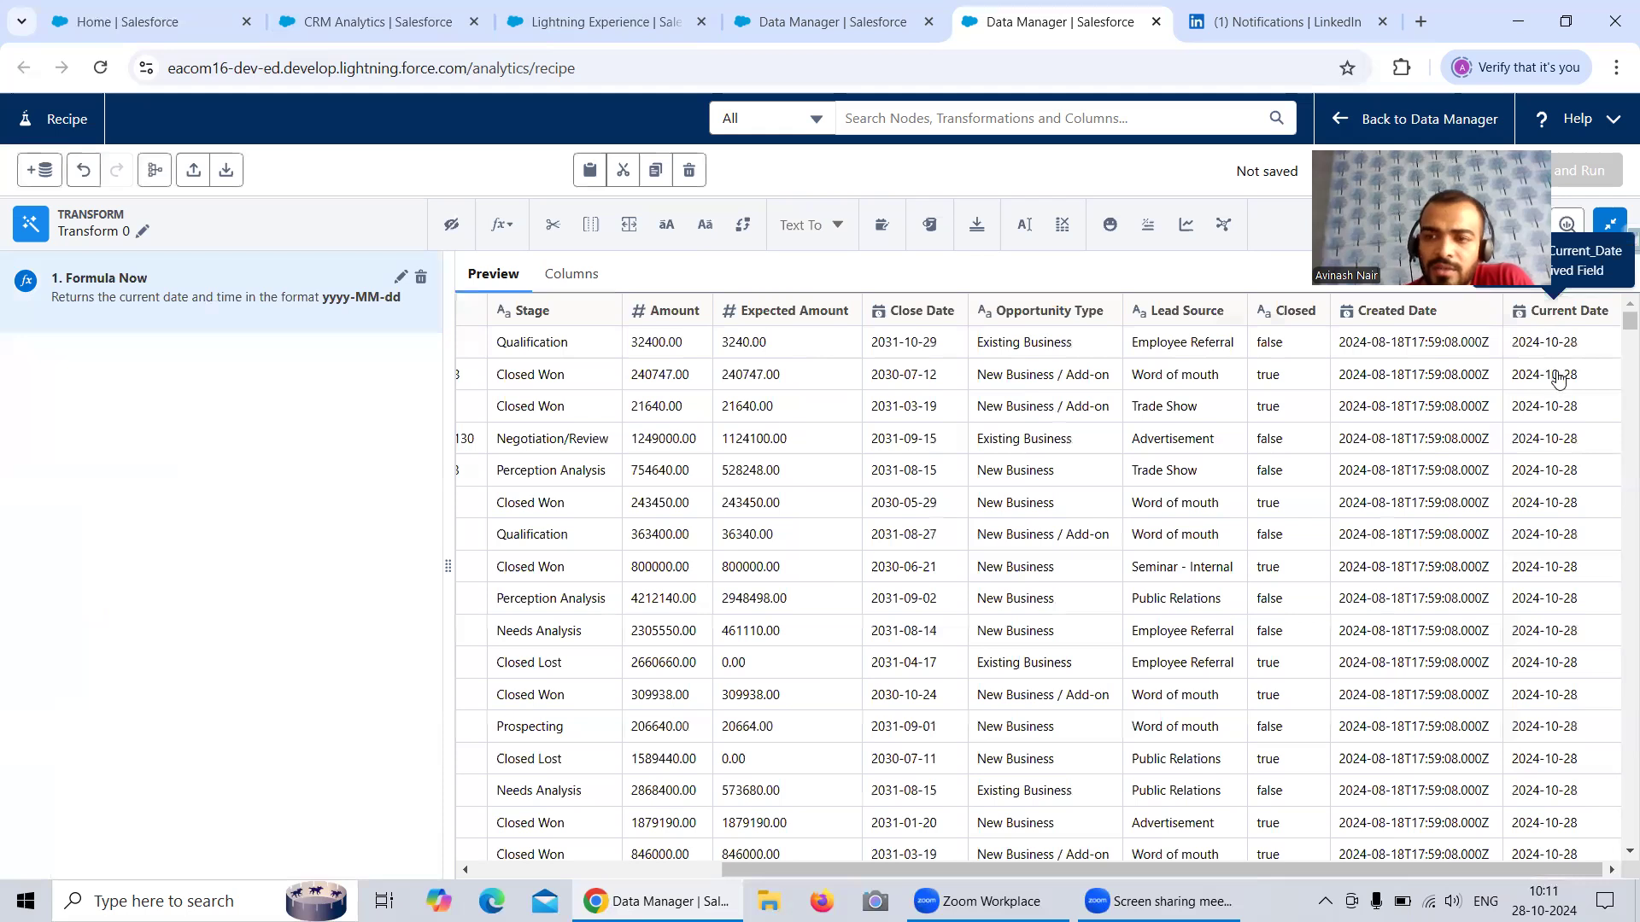
scroll(1065, 520, "left", 4)
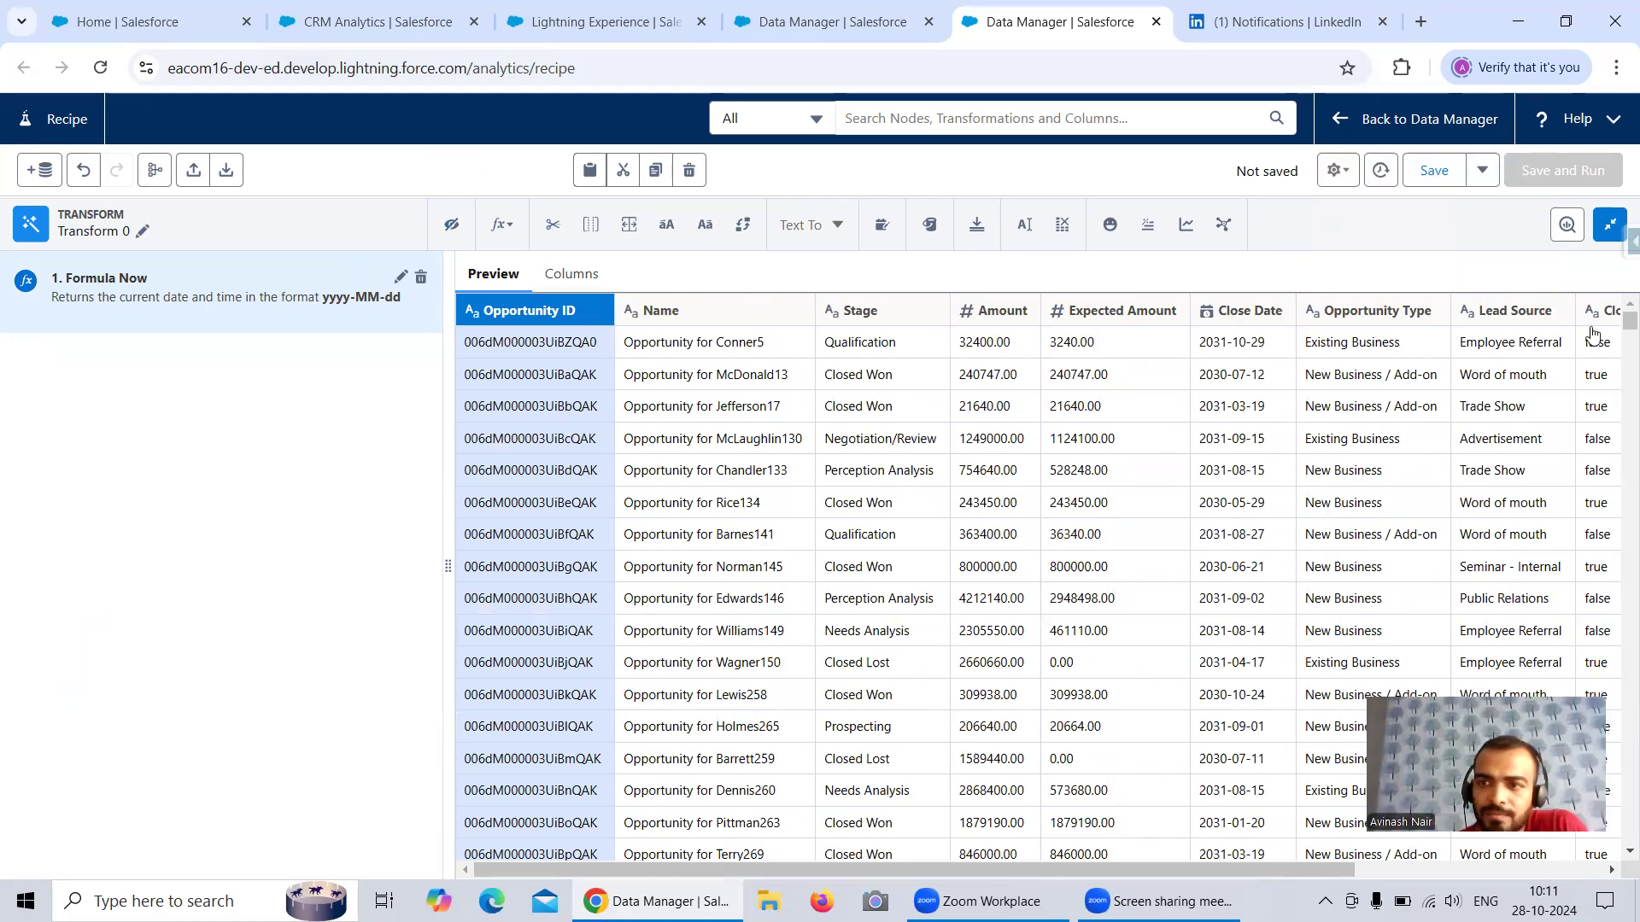
left_click(1609, 224)
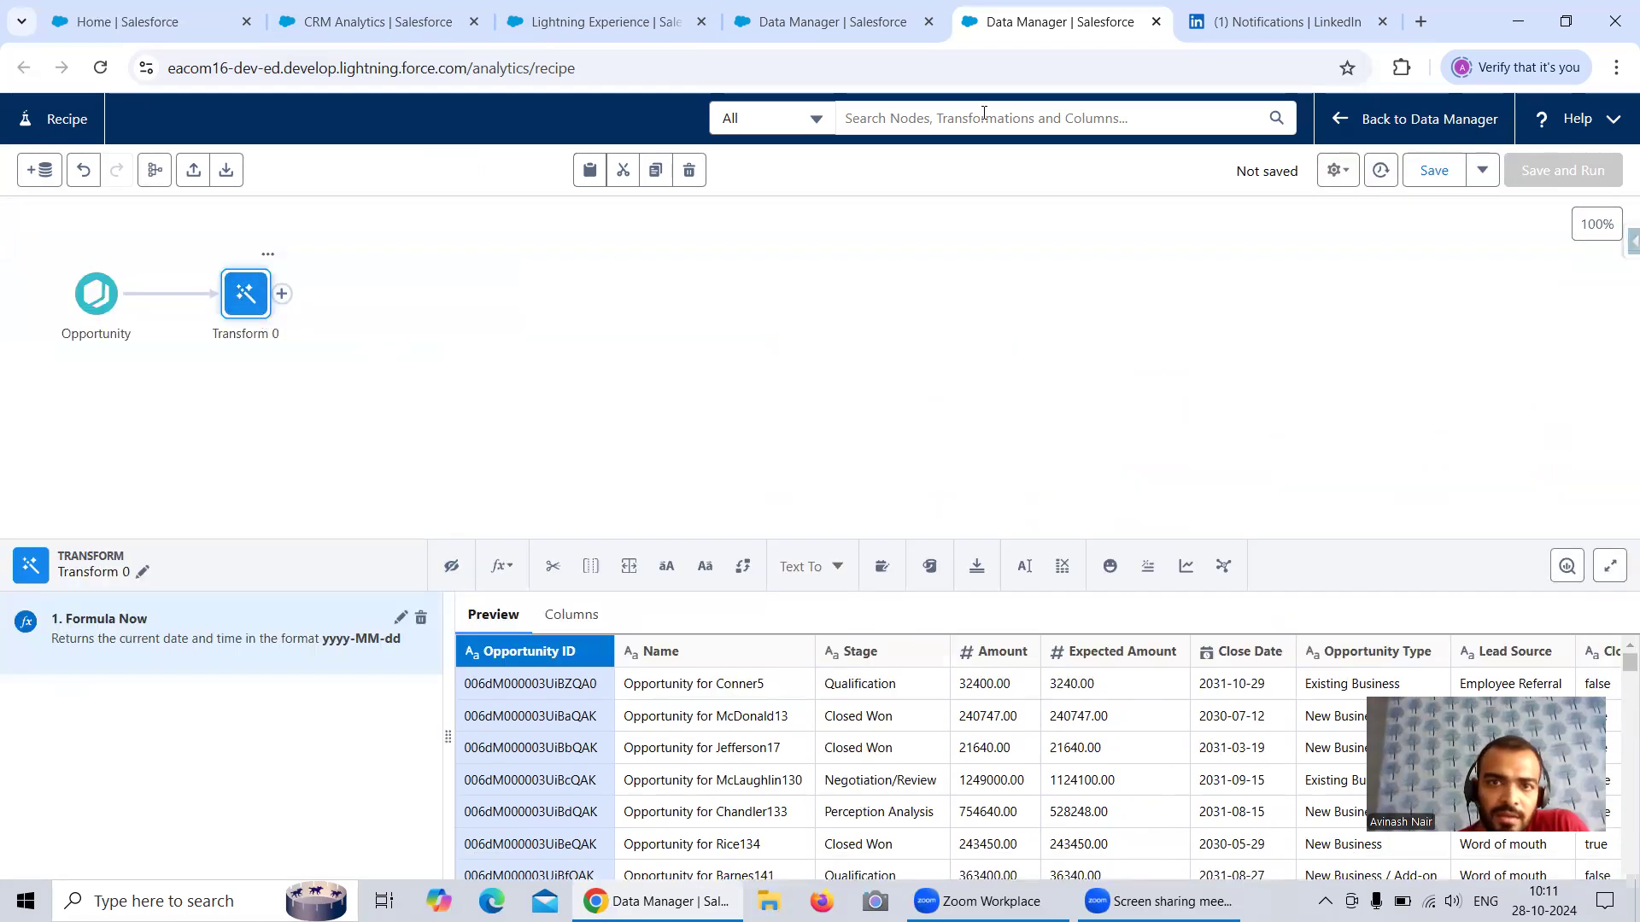
- Switch to the Free Session 6 dataflow, leave the current date field, and view the Last4CharacterOfID field's SAQL expression
left_click(837, 26)
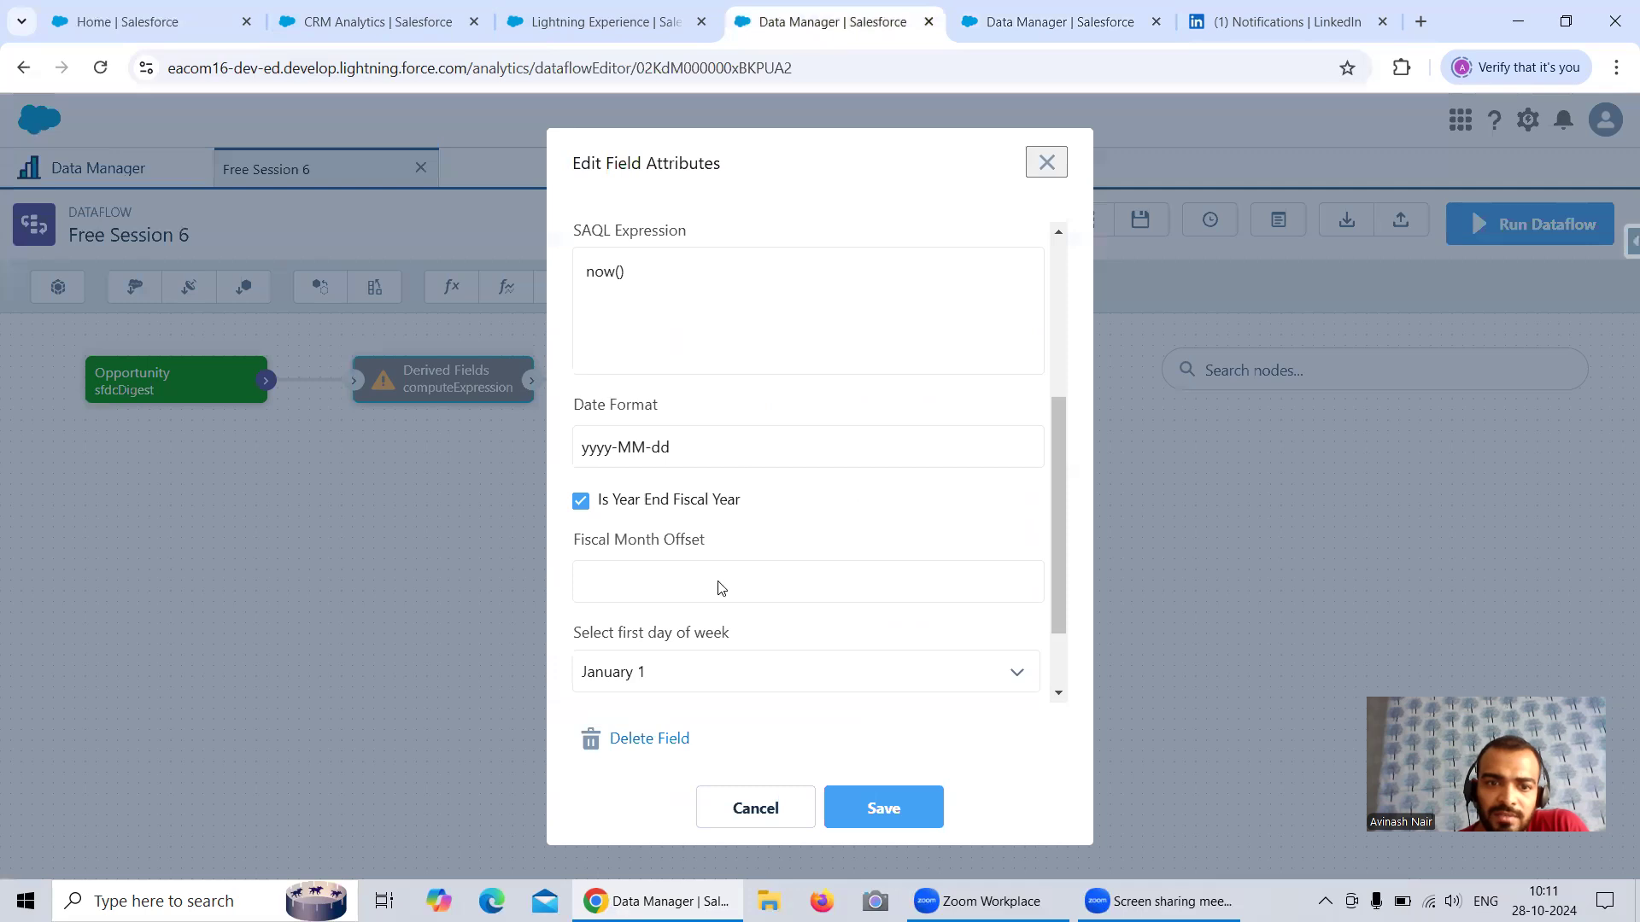
left_click(752, 809)
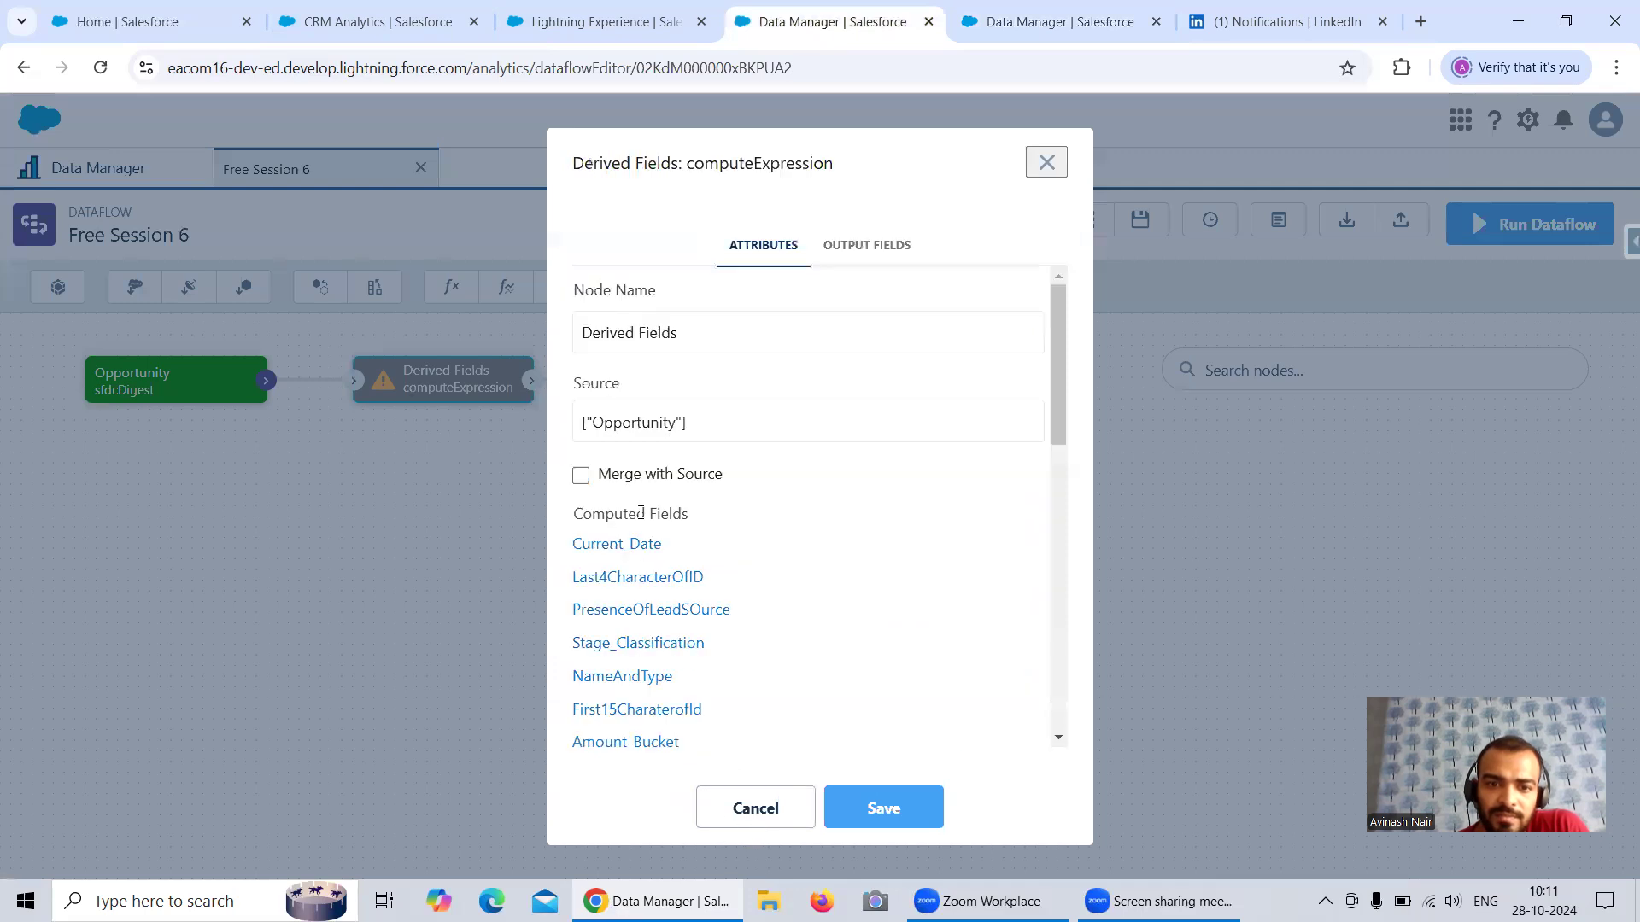
left_click(649, 577)
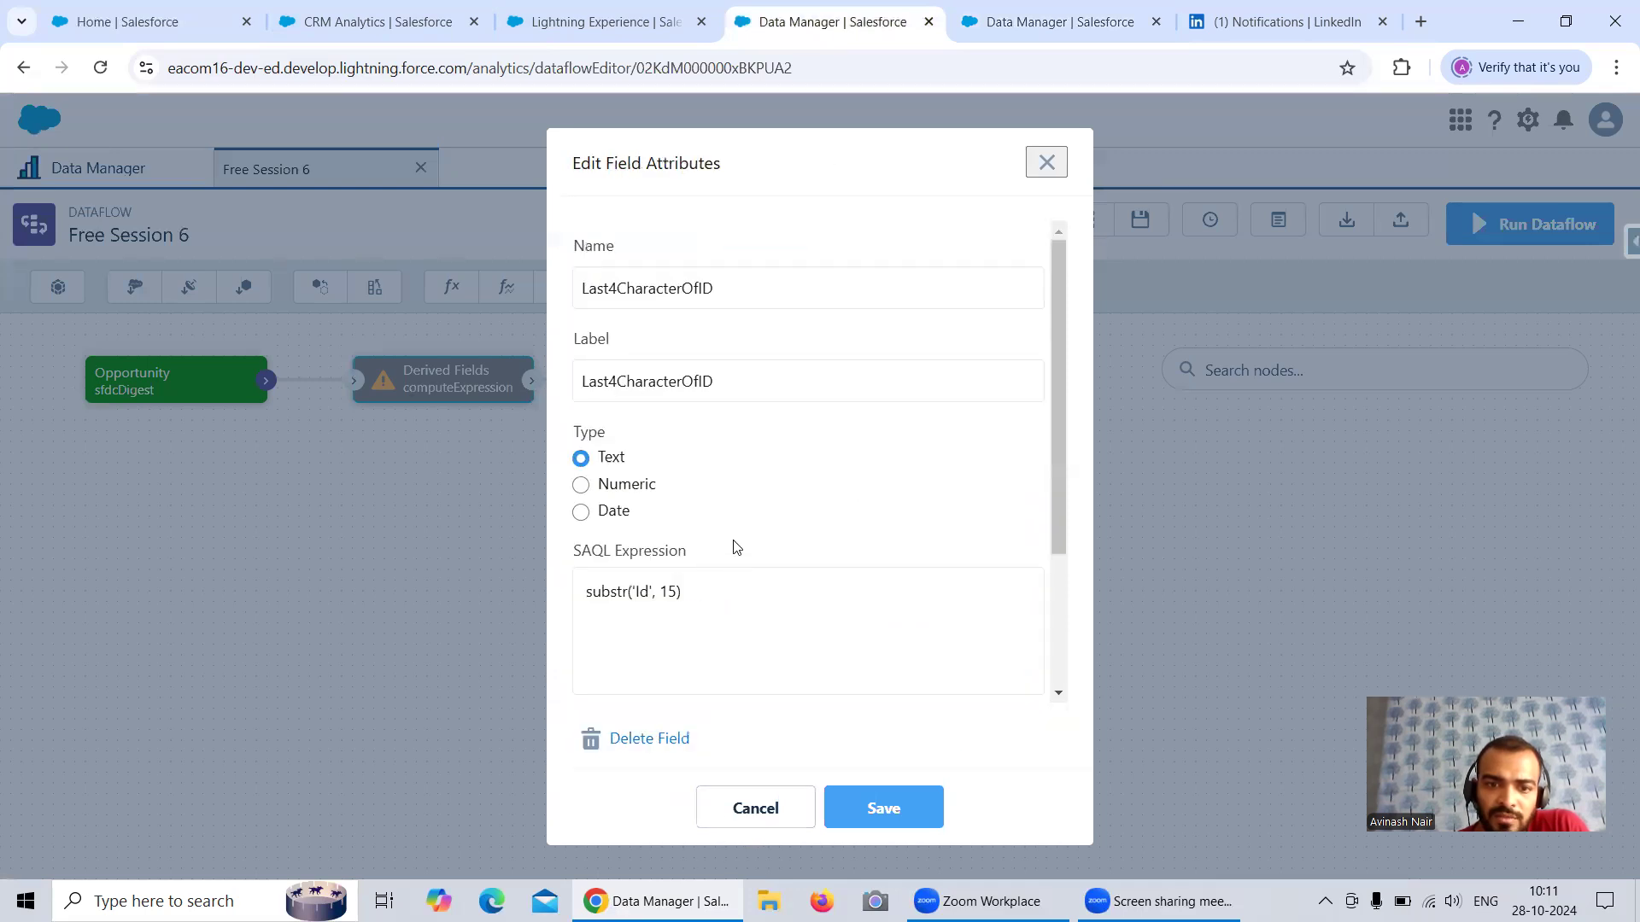
- Return to the recipe, start a custom formula in the Transform node, and widen the formula editor
left_click(1059, 22)
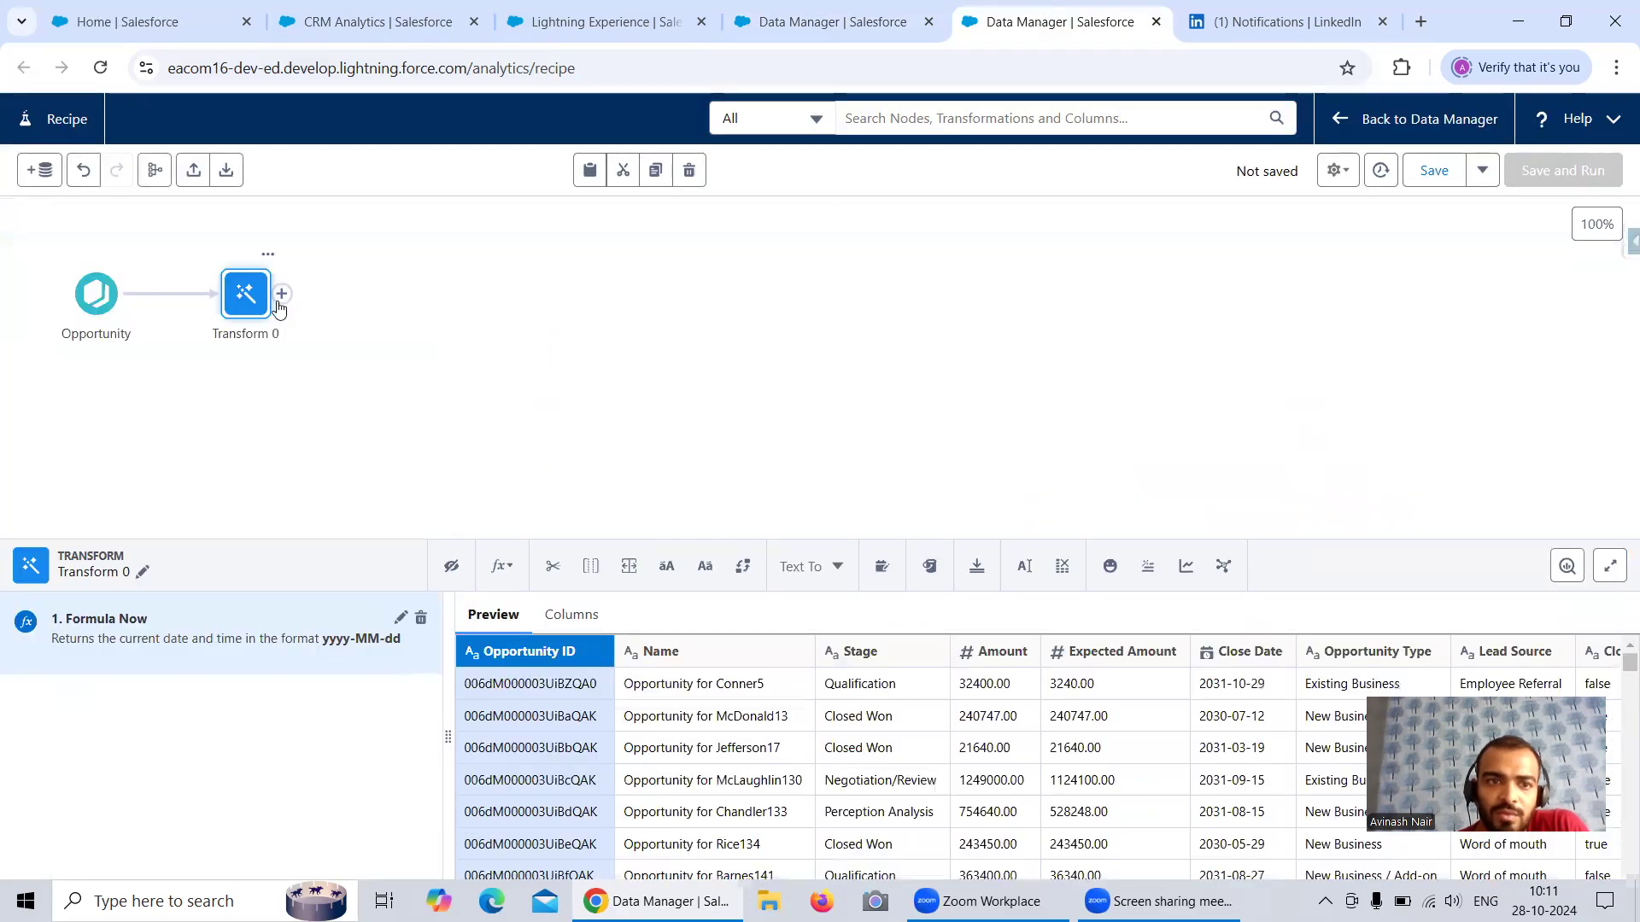
left_click(501, 566)
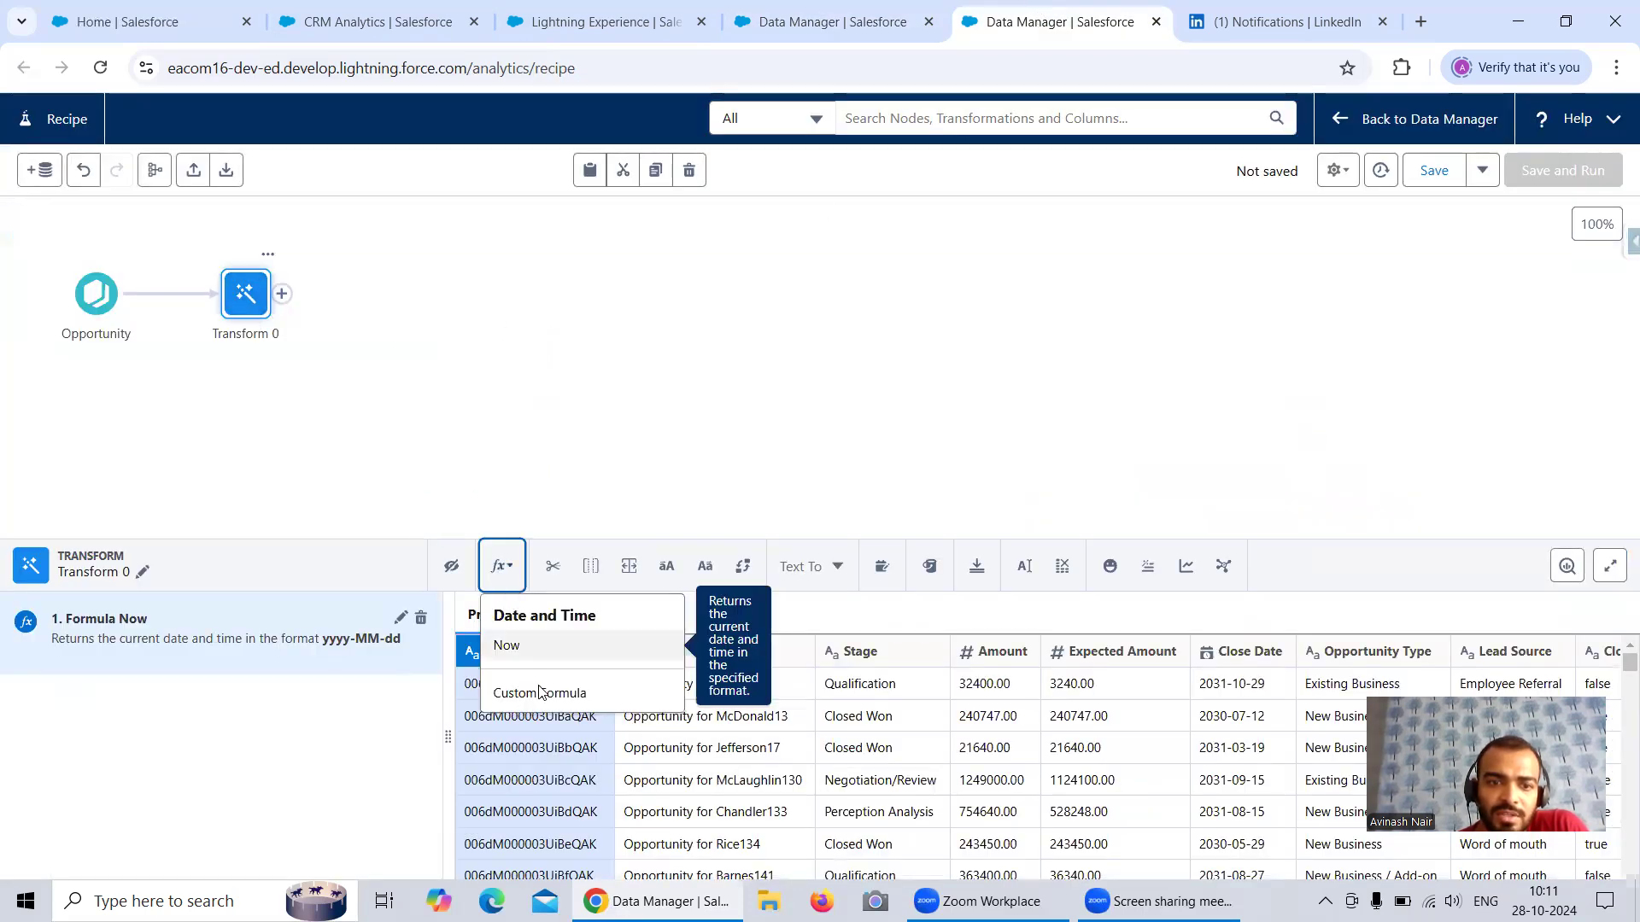
left_click(538, 693)
left_click_drag(449, 734, 632, 736)
scroll(195, 696, "down", 1)
scroll(188, 692, "down", 2)
scroll(179, 696, "up", 1)
- Find the SUBSTR function under string functions and insert it into the custom formula
left_click(178, 708)
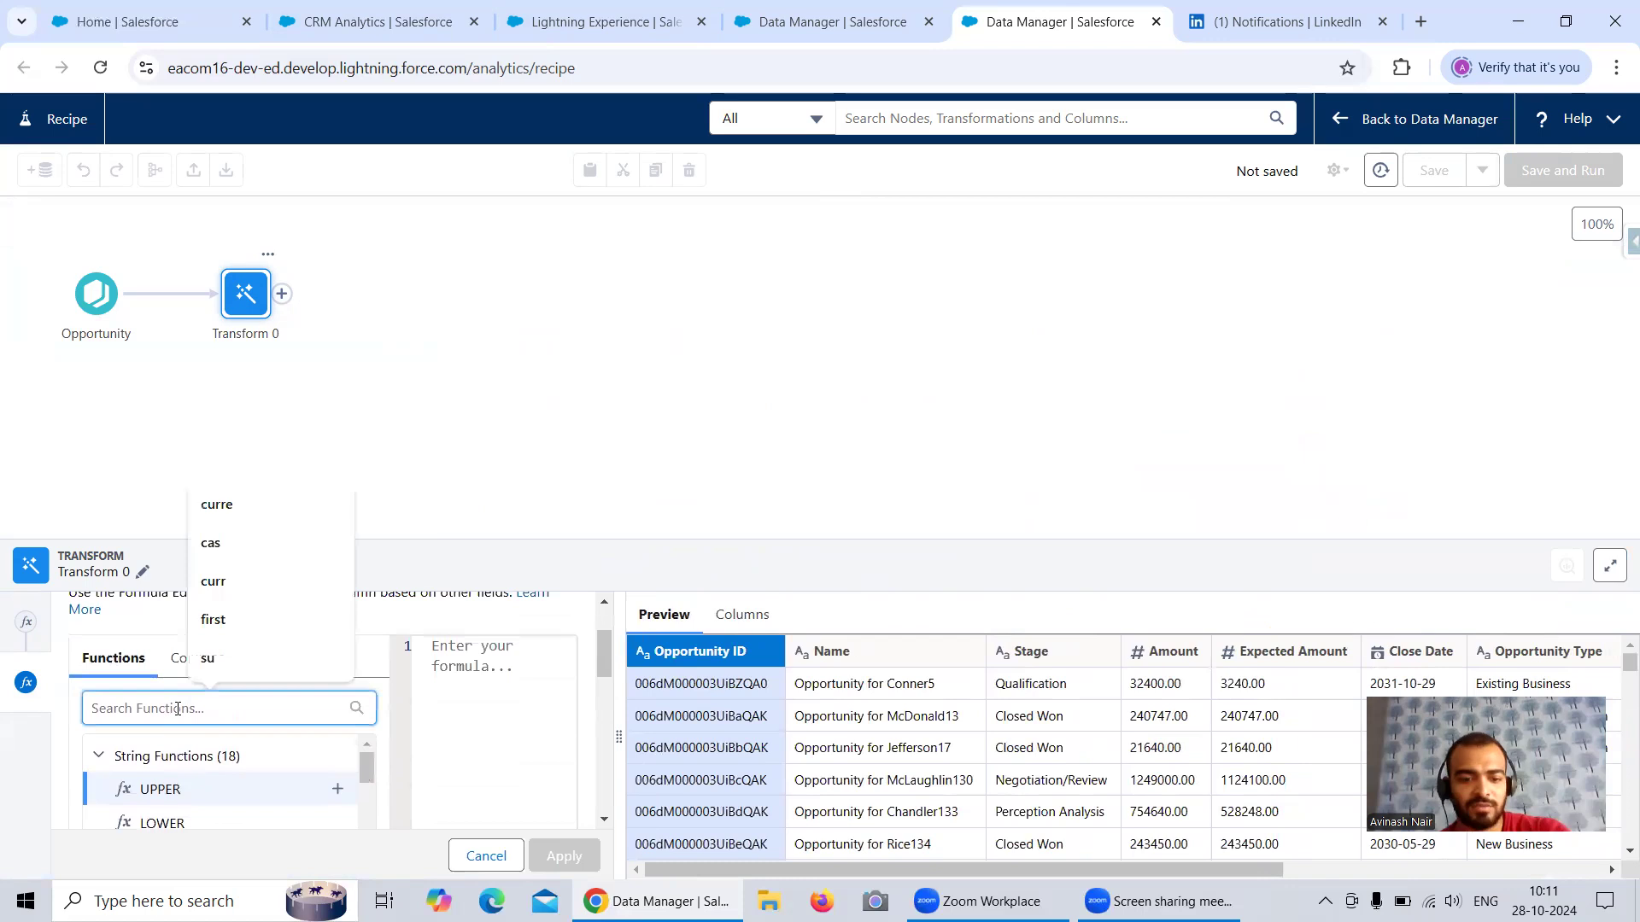
type("sub")
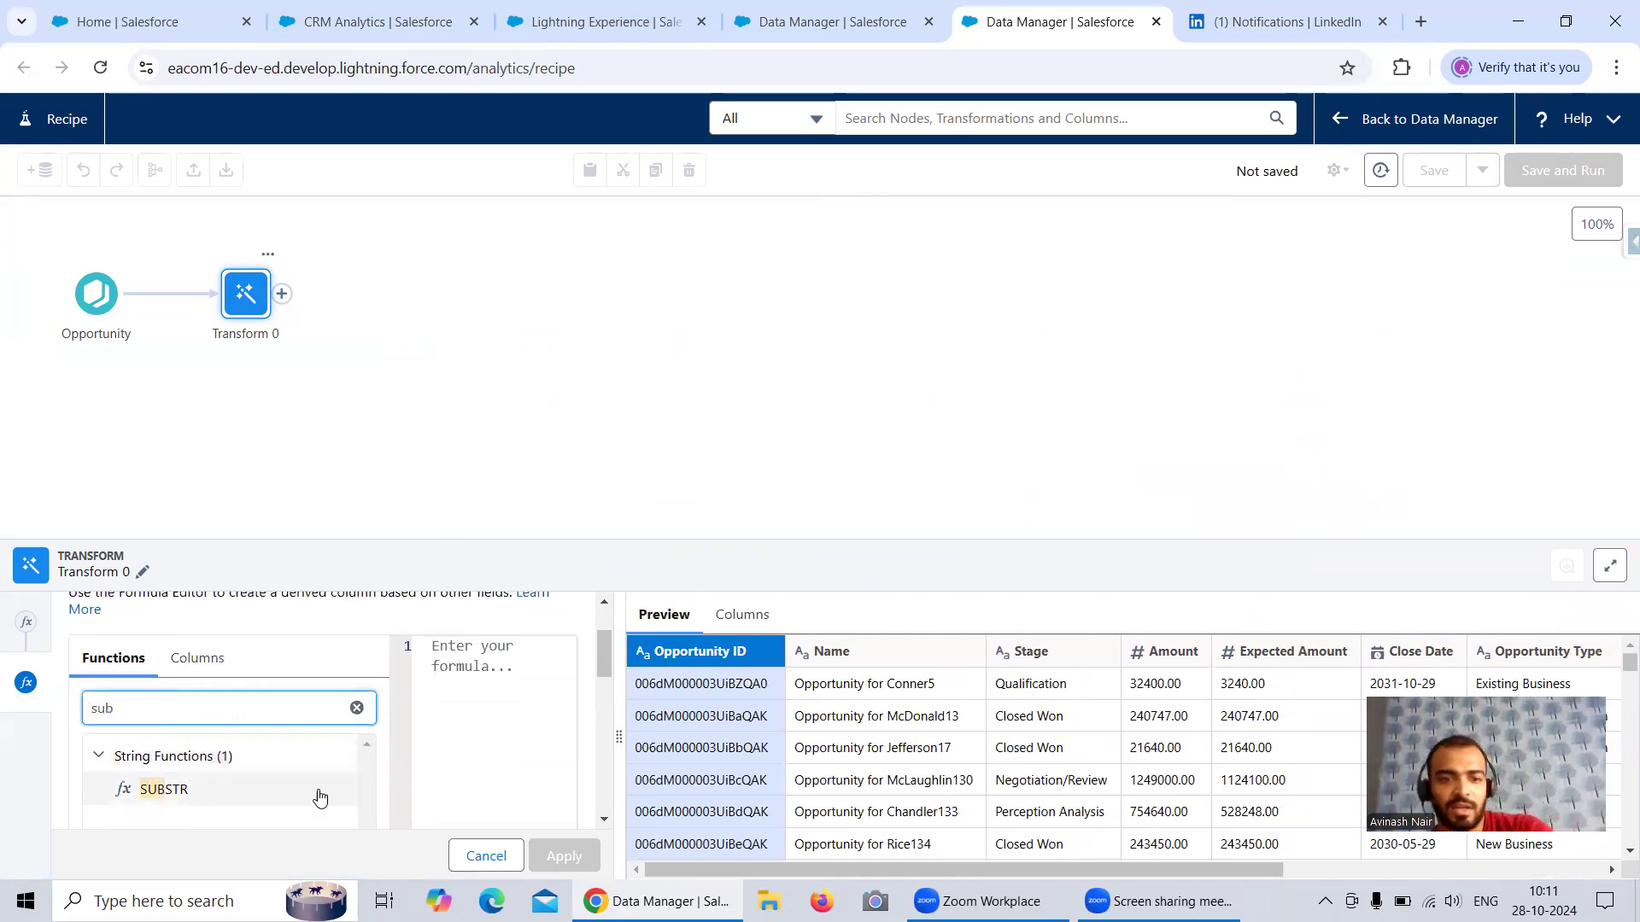
left_click(345, 796)
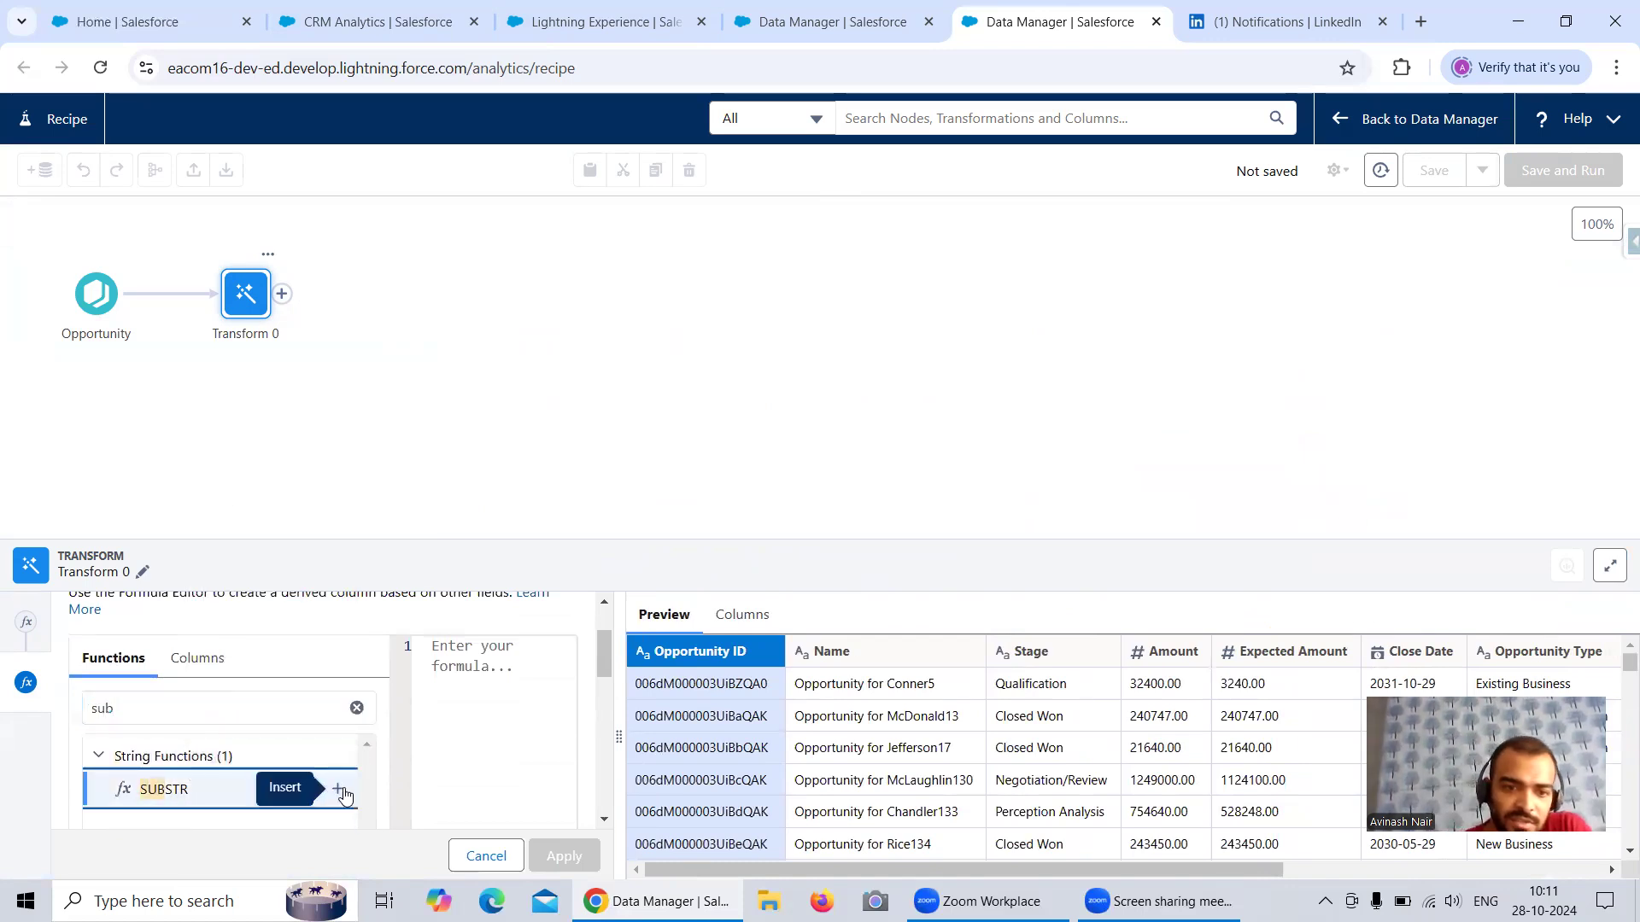
left_click(344, 794)
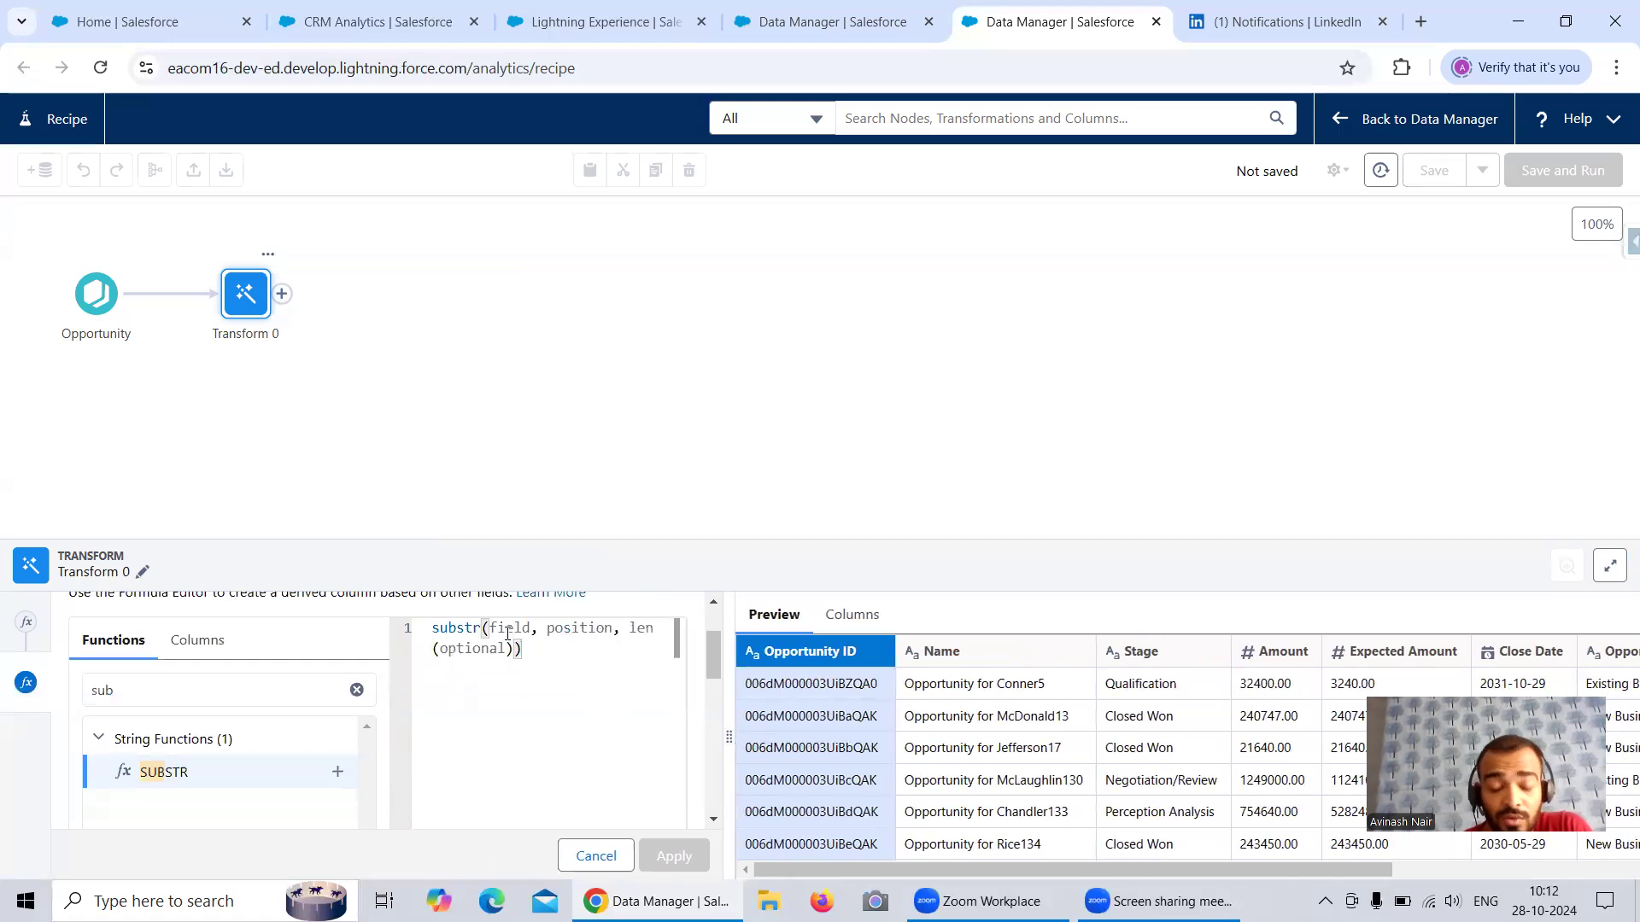
- Replace the SUBSTR placeholder arguments with the Opportunity ID column and position 15, giving substr(Id, 15)
left_click_drag(491, 628, 513, 651)
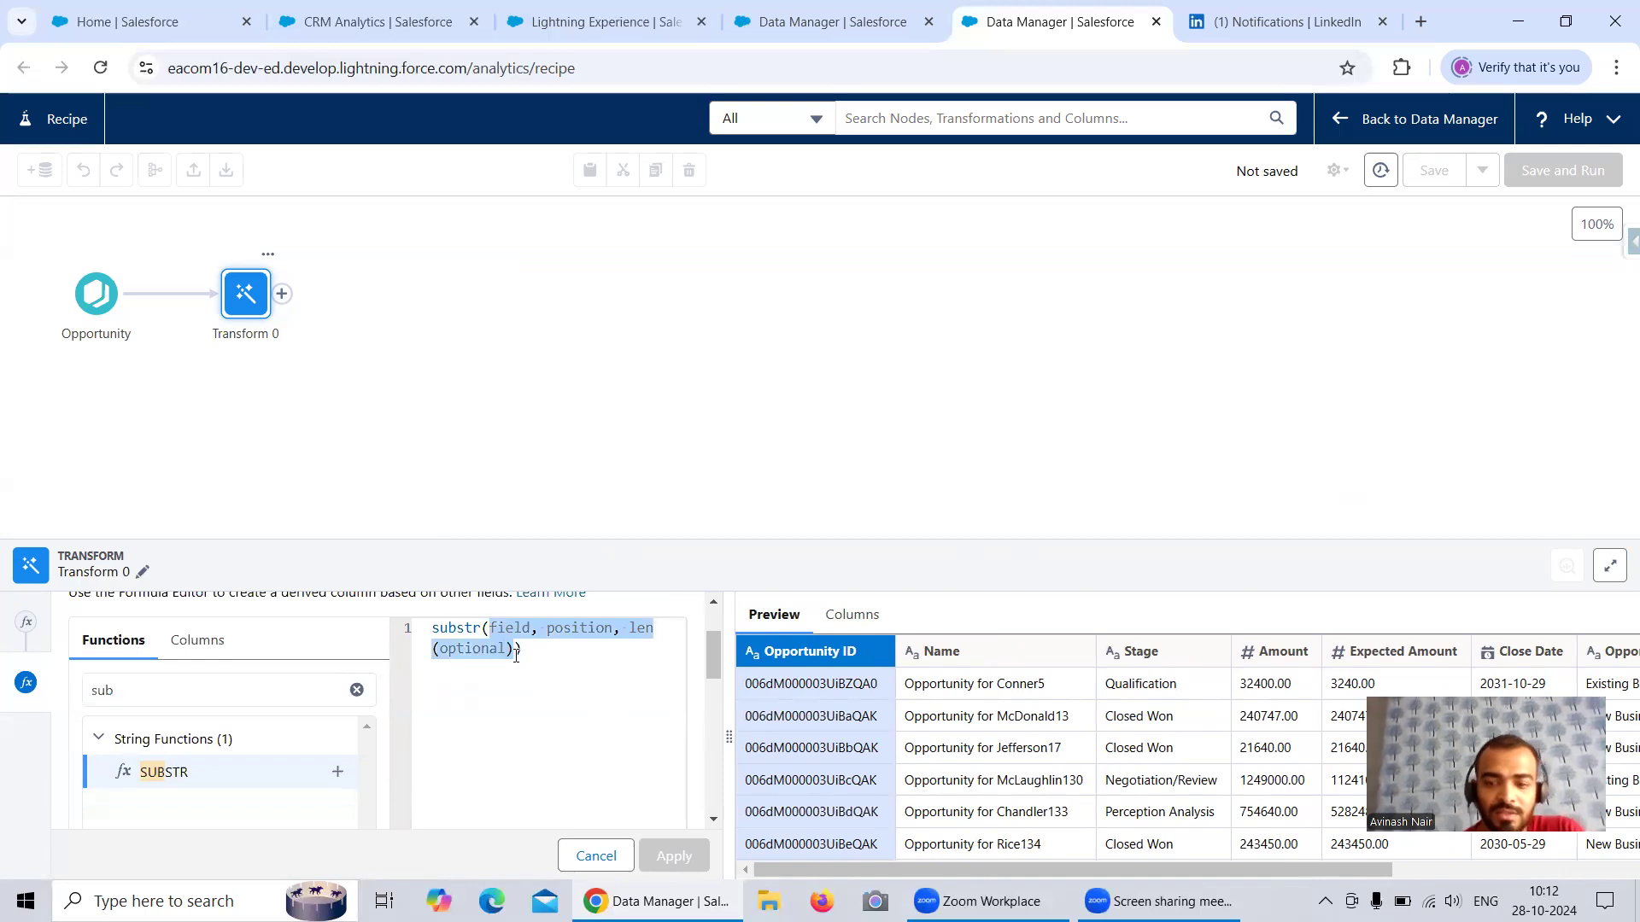
key("BackSpace")
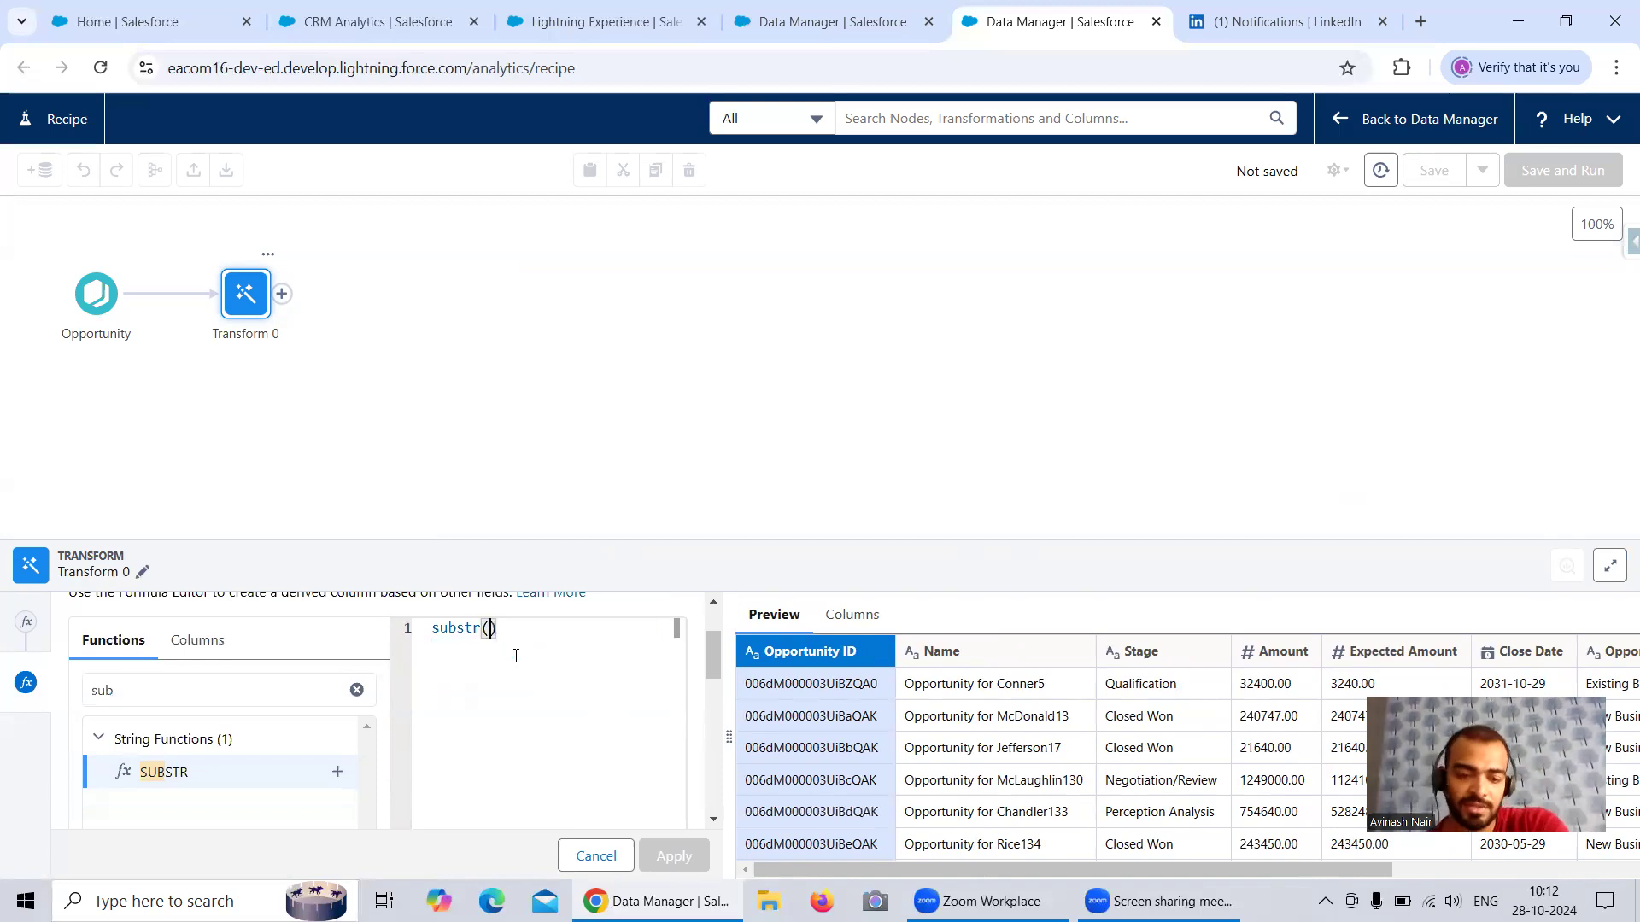
type("Id")
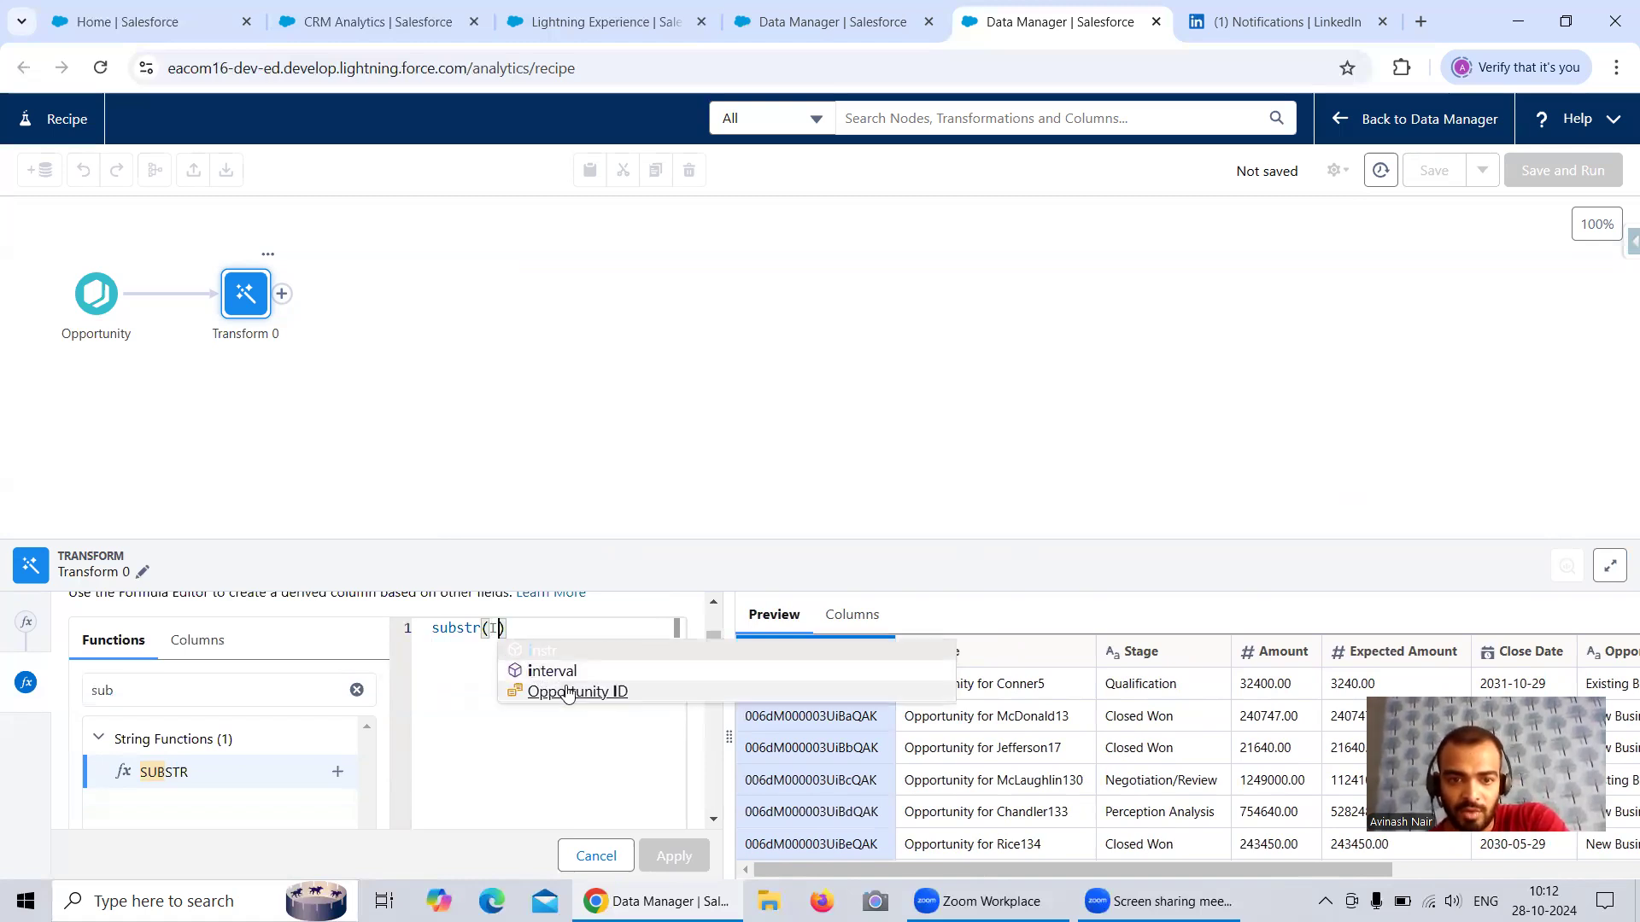
left_click(564, 688)
type(", 15")
- Set the formula's output type to Text
left_click_drag(709, 639, 710, 726)
left_click(245, 805)
left_click(172, 628)
- Copy the name Last4CharacterOfID from the dataflow field, use it as the new column's label and API name, and apply the formula
scroll(341, 752, "down", 3)
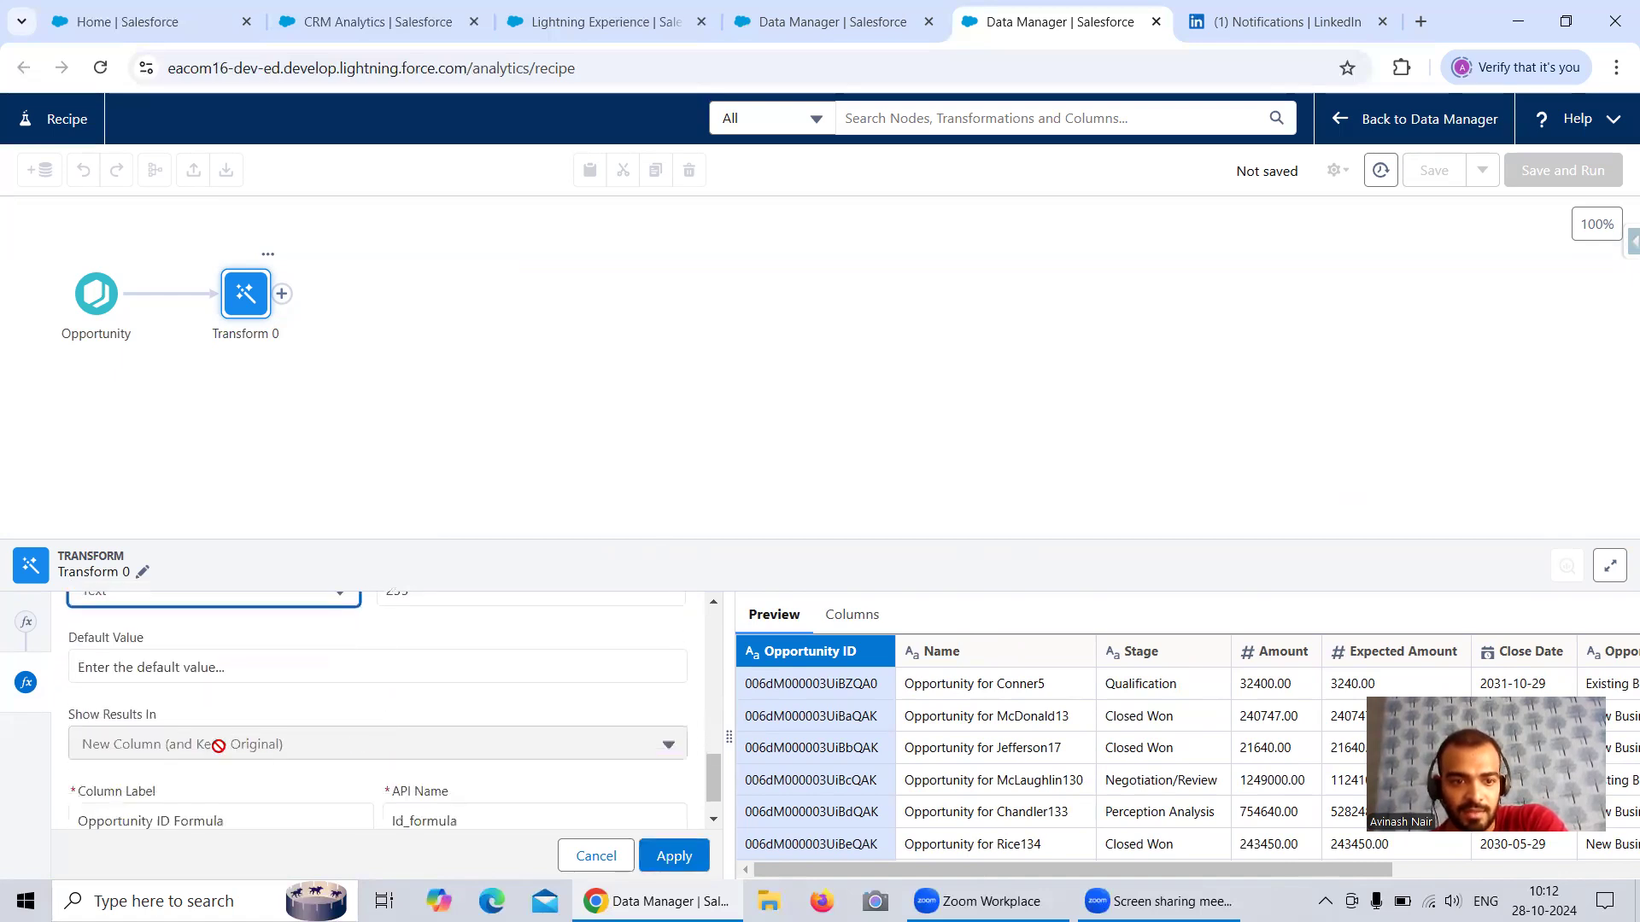
scroll(286, 753, "down", 1)
left_click_drag(237, 779, 71, 781)
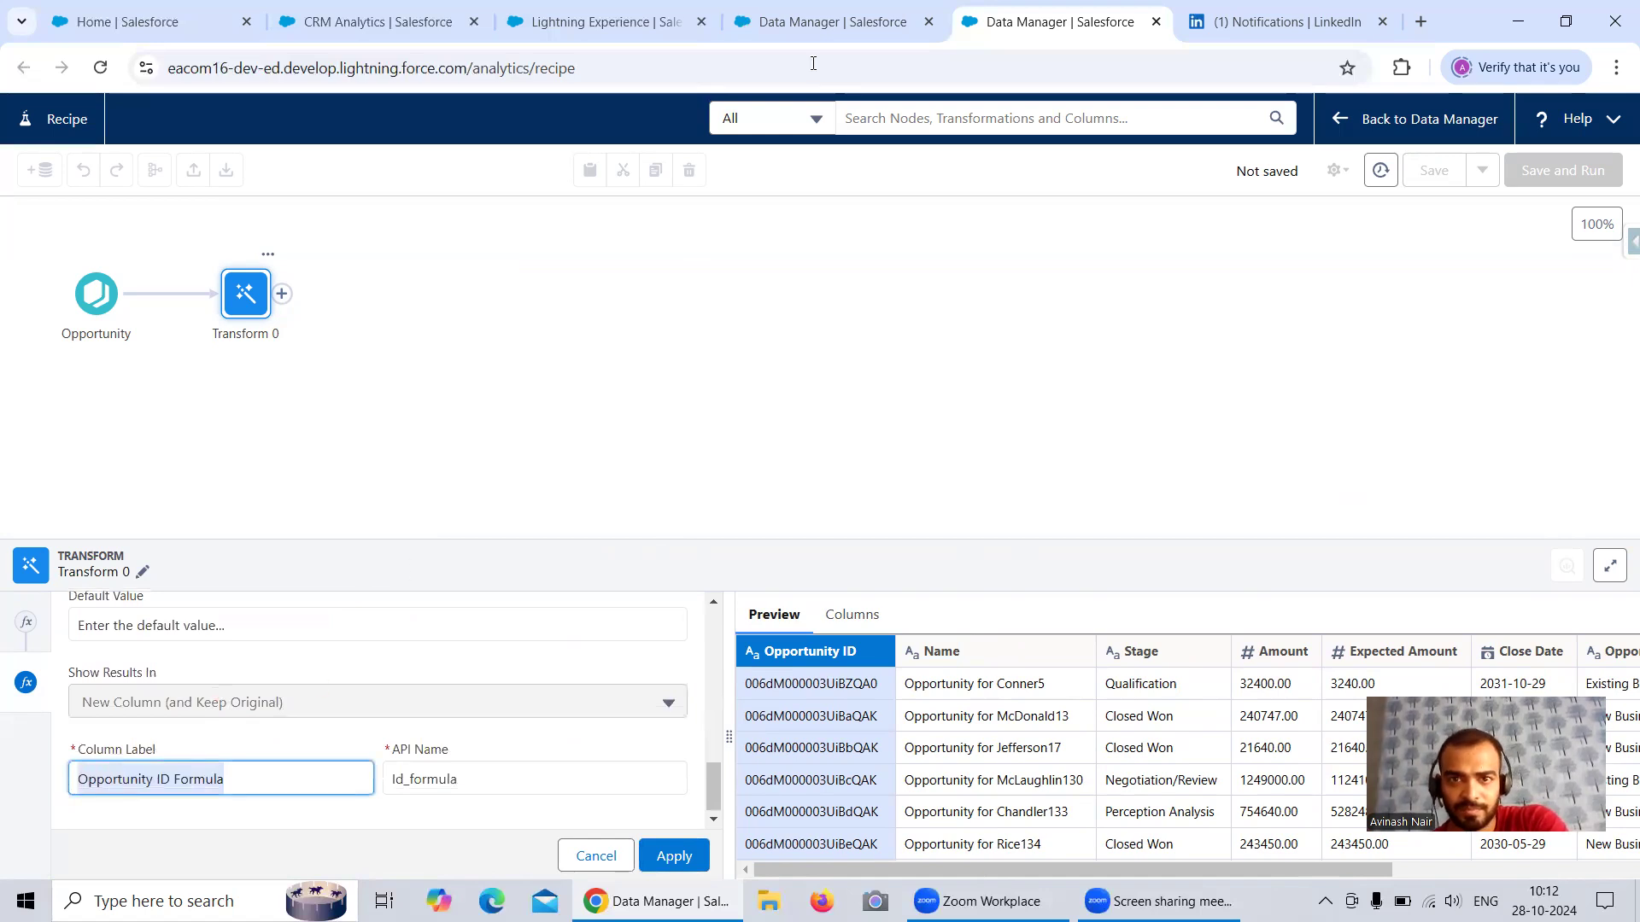
left_click(812, 21)
left_click_drag(724, 280, 577, 292)
key("ctrl+c")
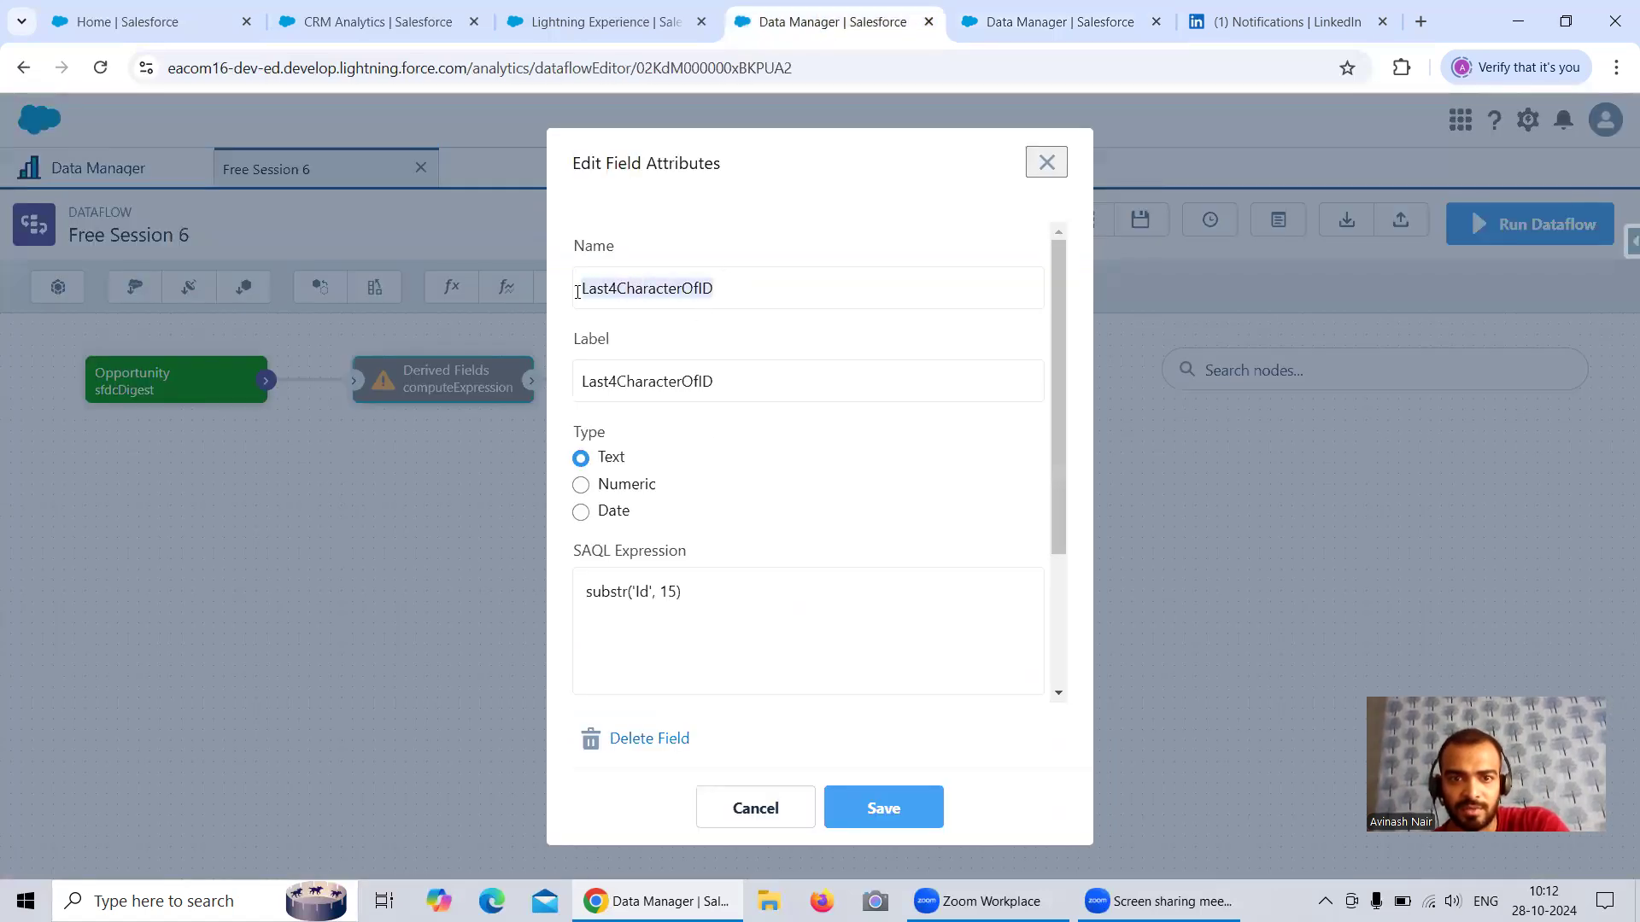
left_click(1013, 24)
key("ctrl+v")
left_click_drag(495, 782, 368, 781)
key("ctrl+v")
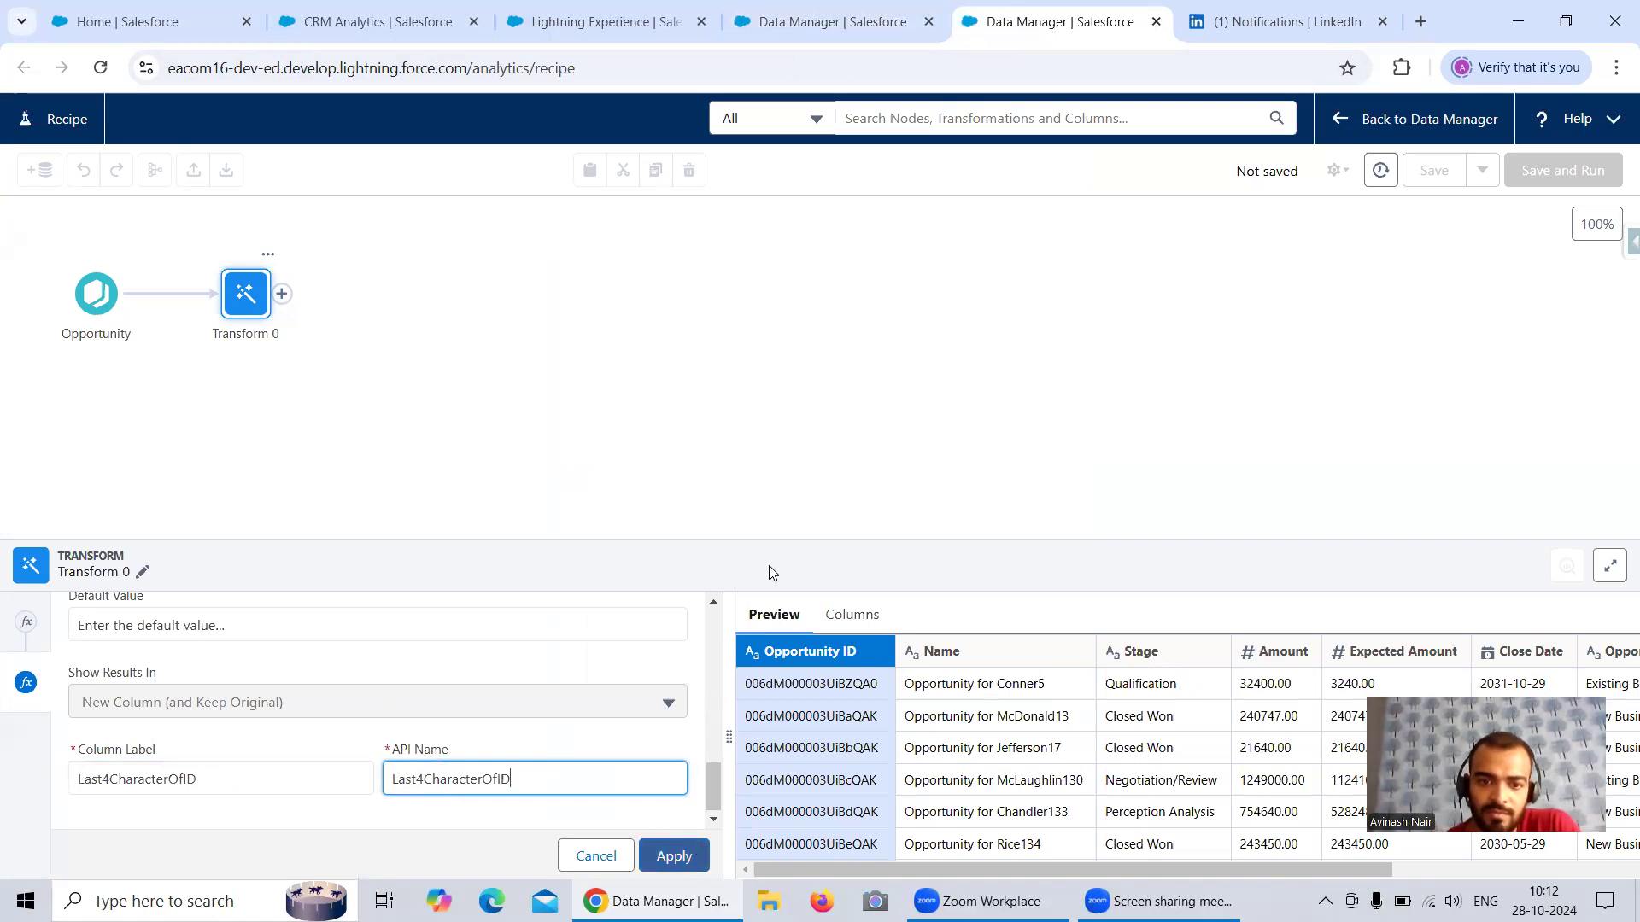
left_click(672, 853)
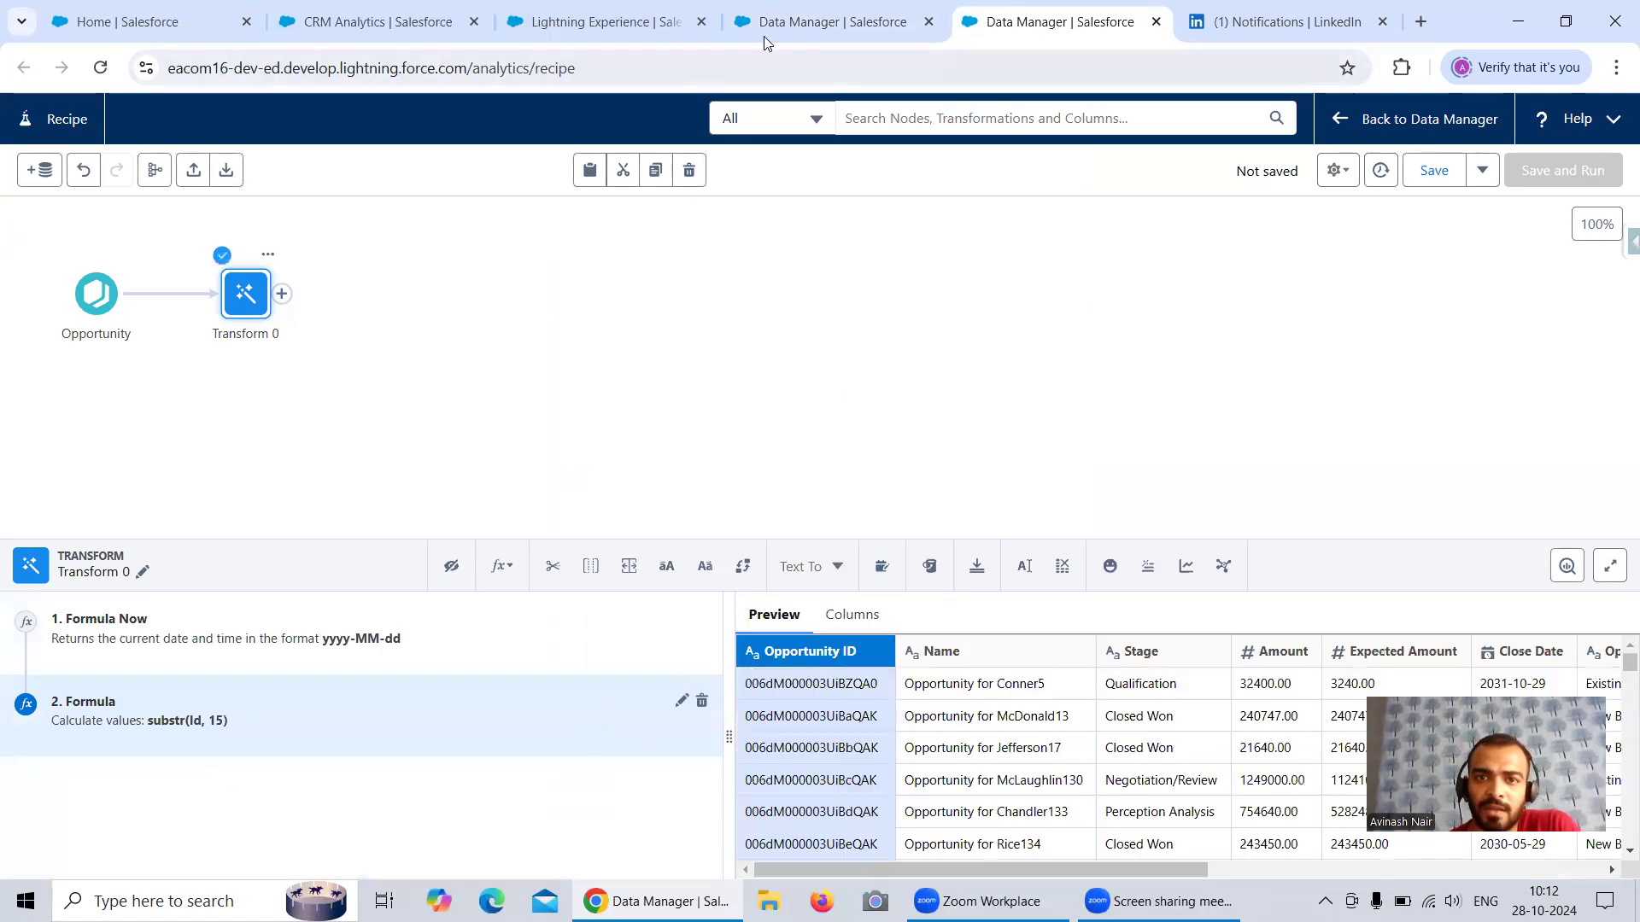
- Switch to the Free Session 6 dataflow, leave the Last4CharacterOfID field, and view the PresenceOfLeadSOurce field's SAQL expression
left_click(782, 22)
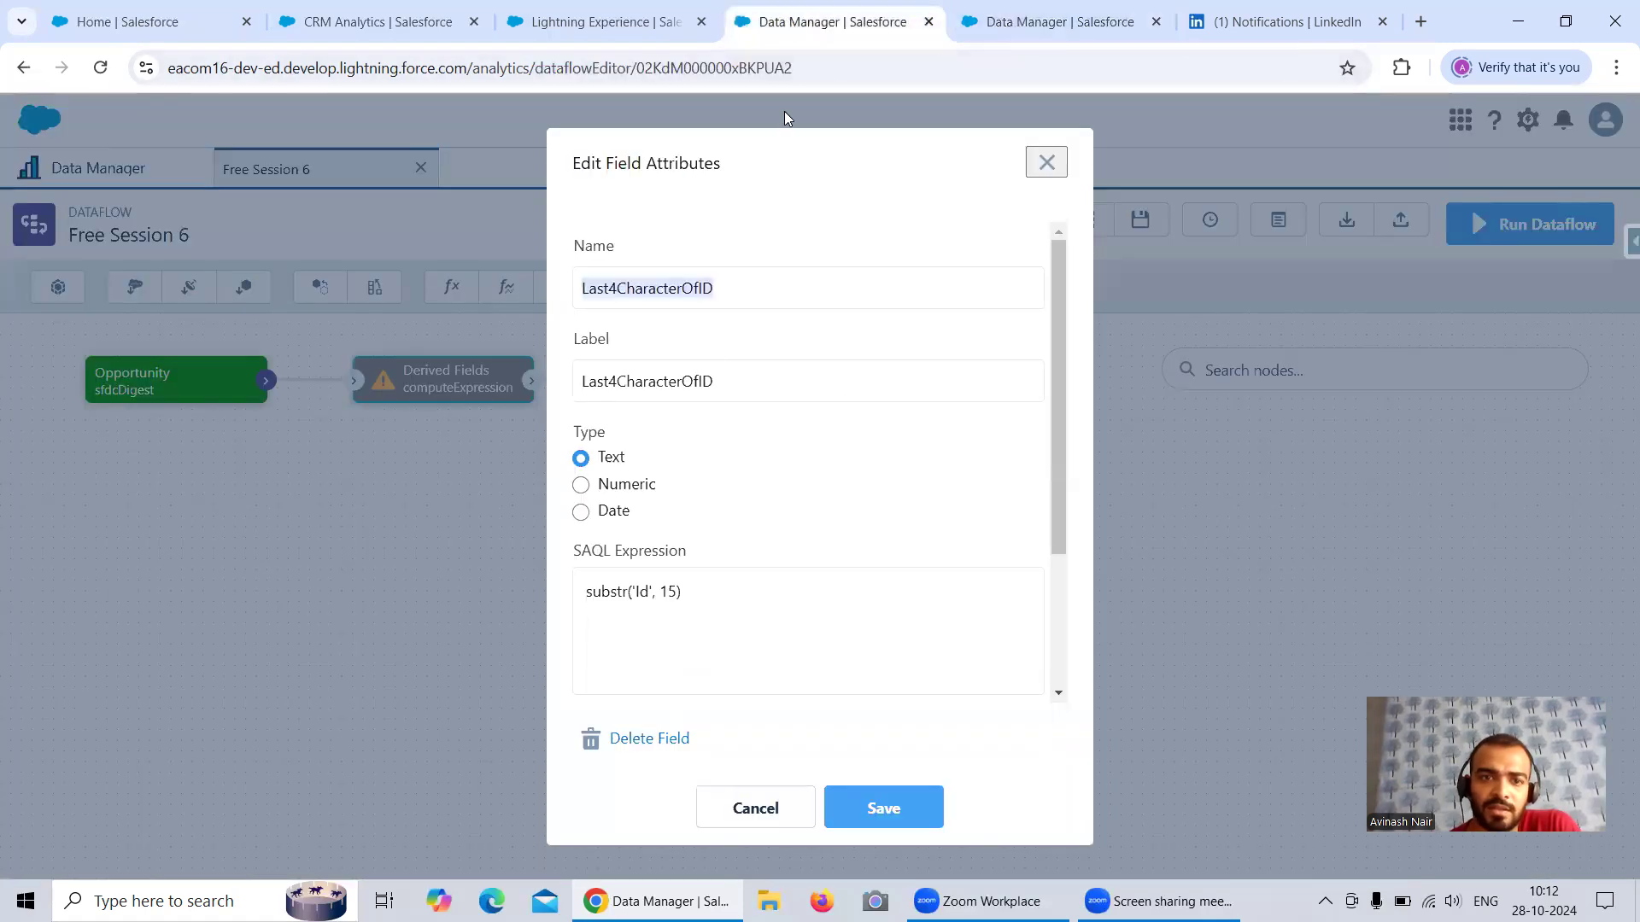
left_click(751, 810)
scroll(709, 570, "down", 2)
left_click(667, 505)
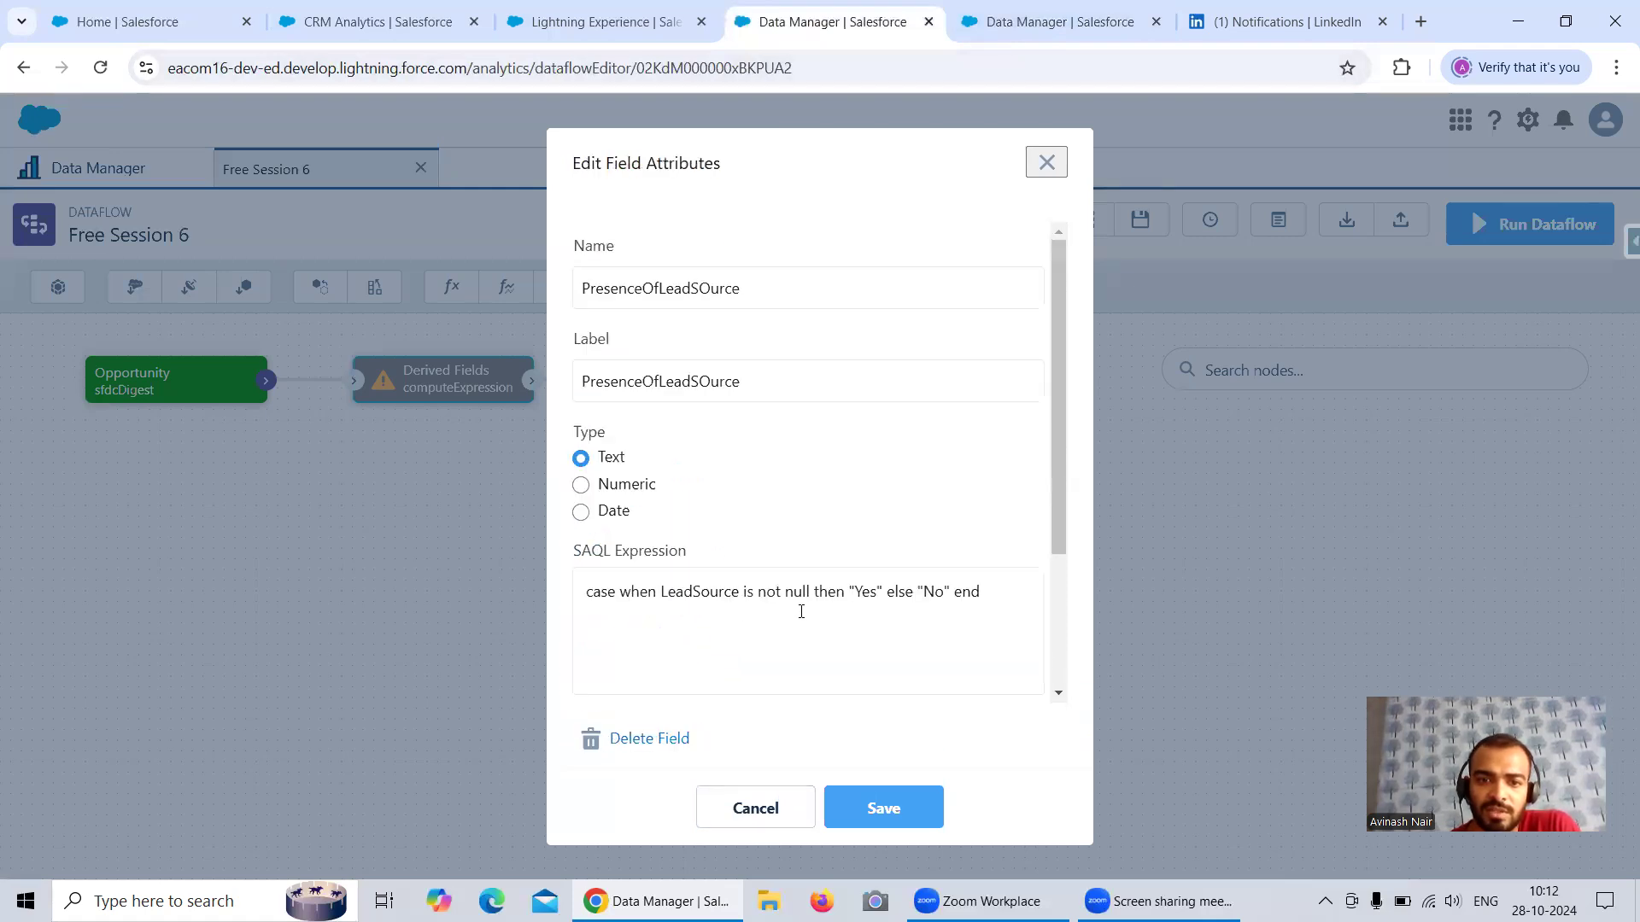
- Return to the recipe and start another custom formula in the Transform node
left_click(1050, 23)
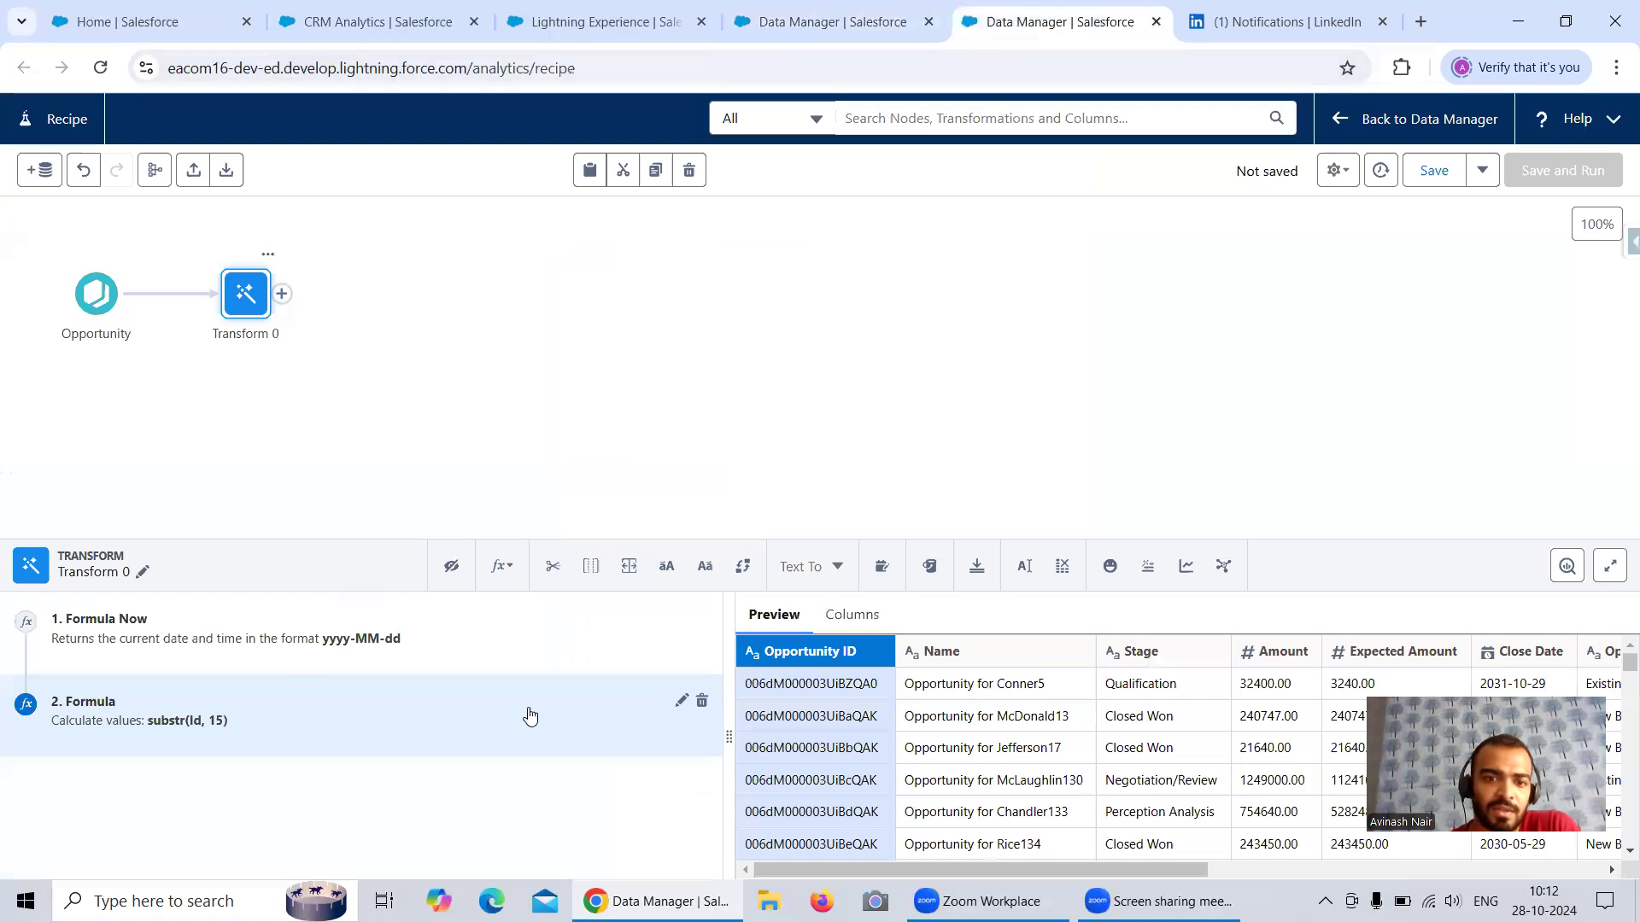
left_click(502, 568)
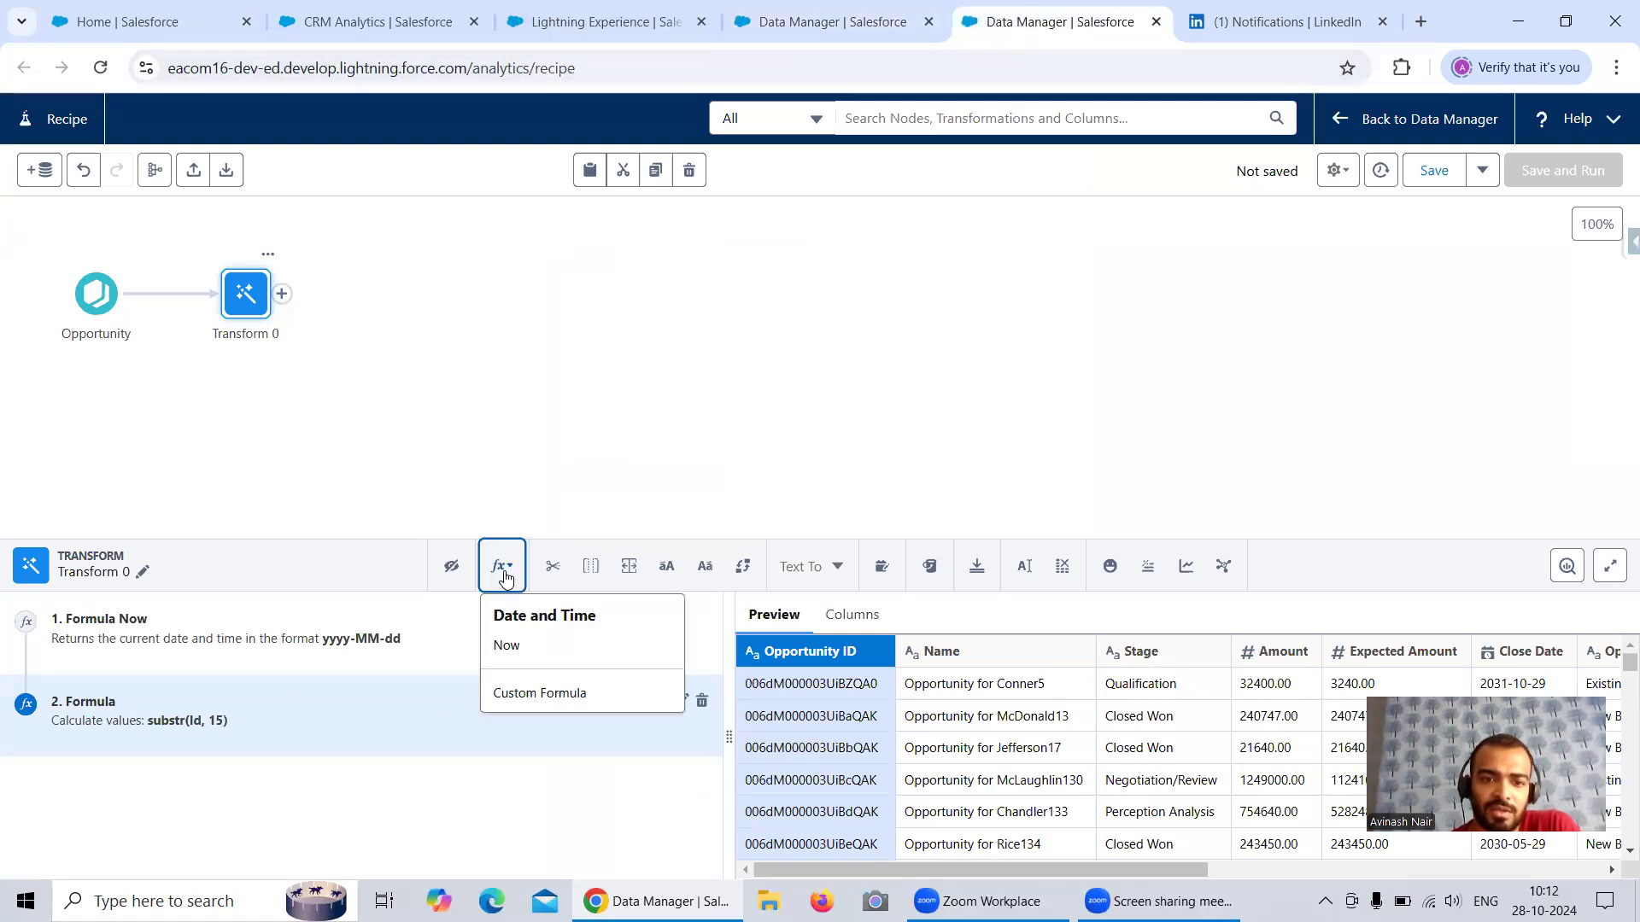
left_click(536, 693)
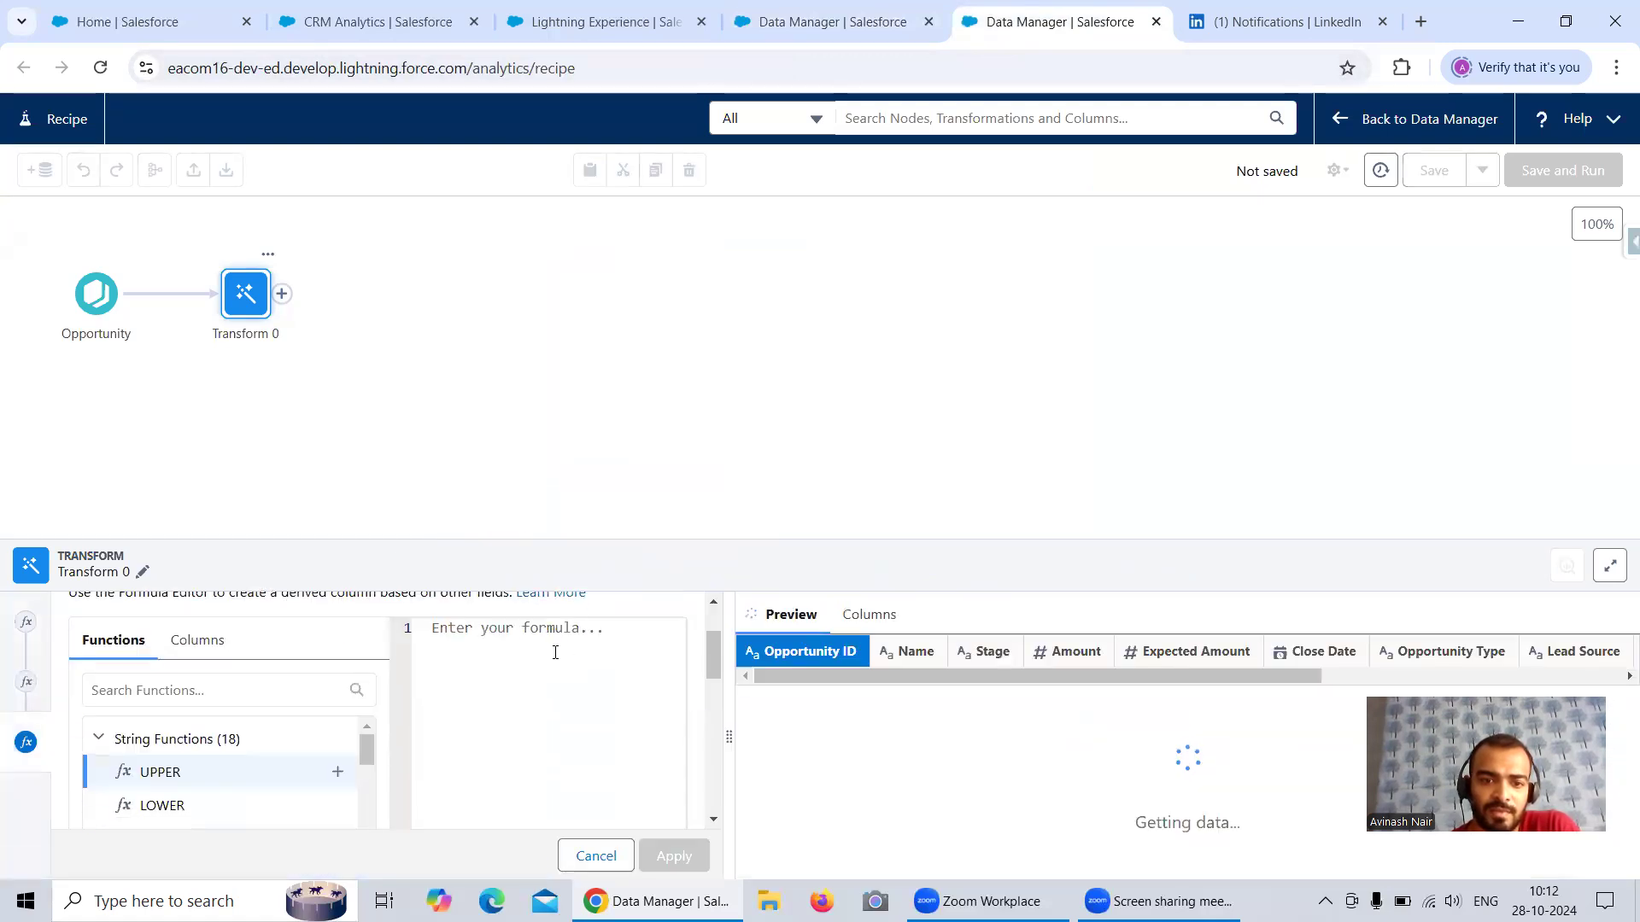
type("case when")
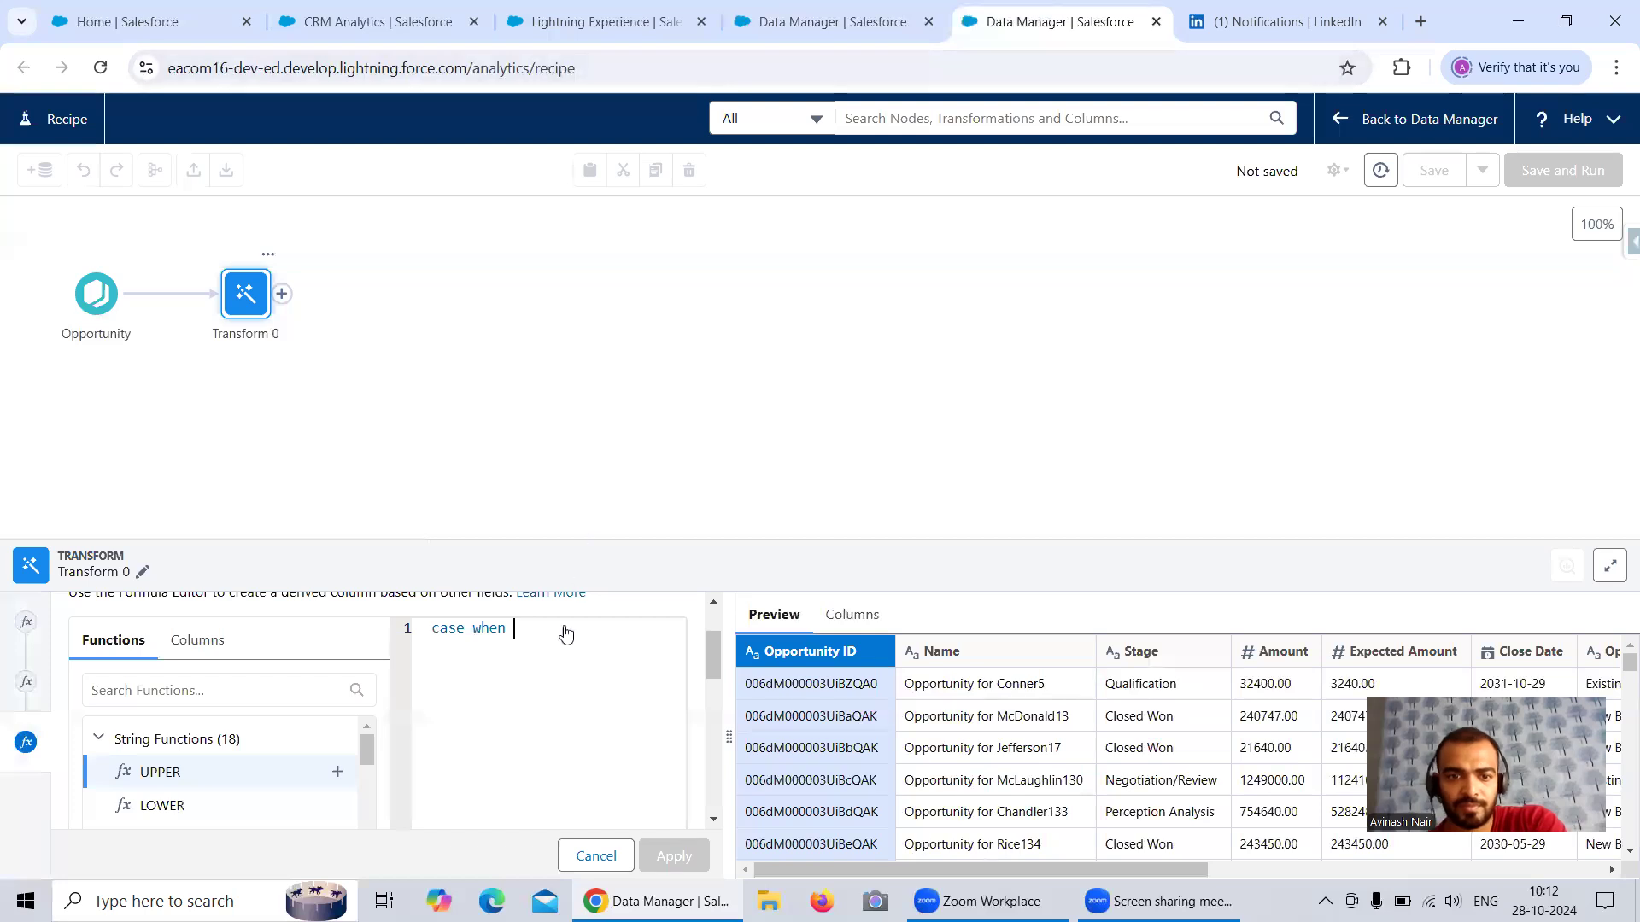
type(" Lea")
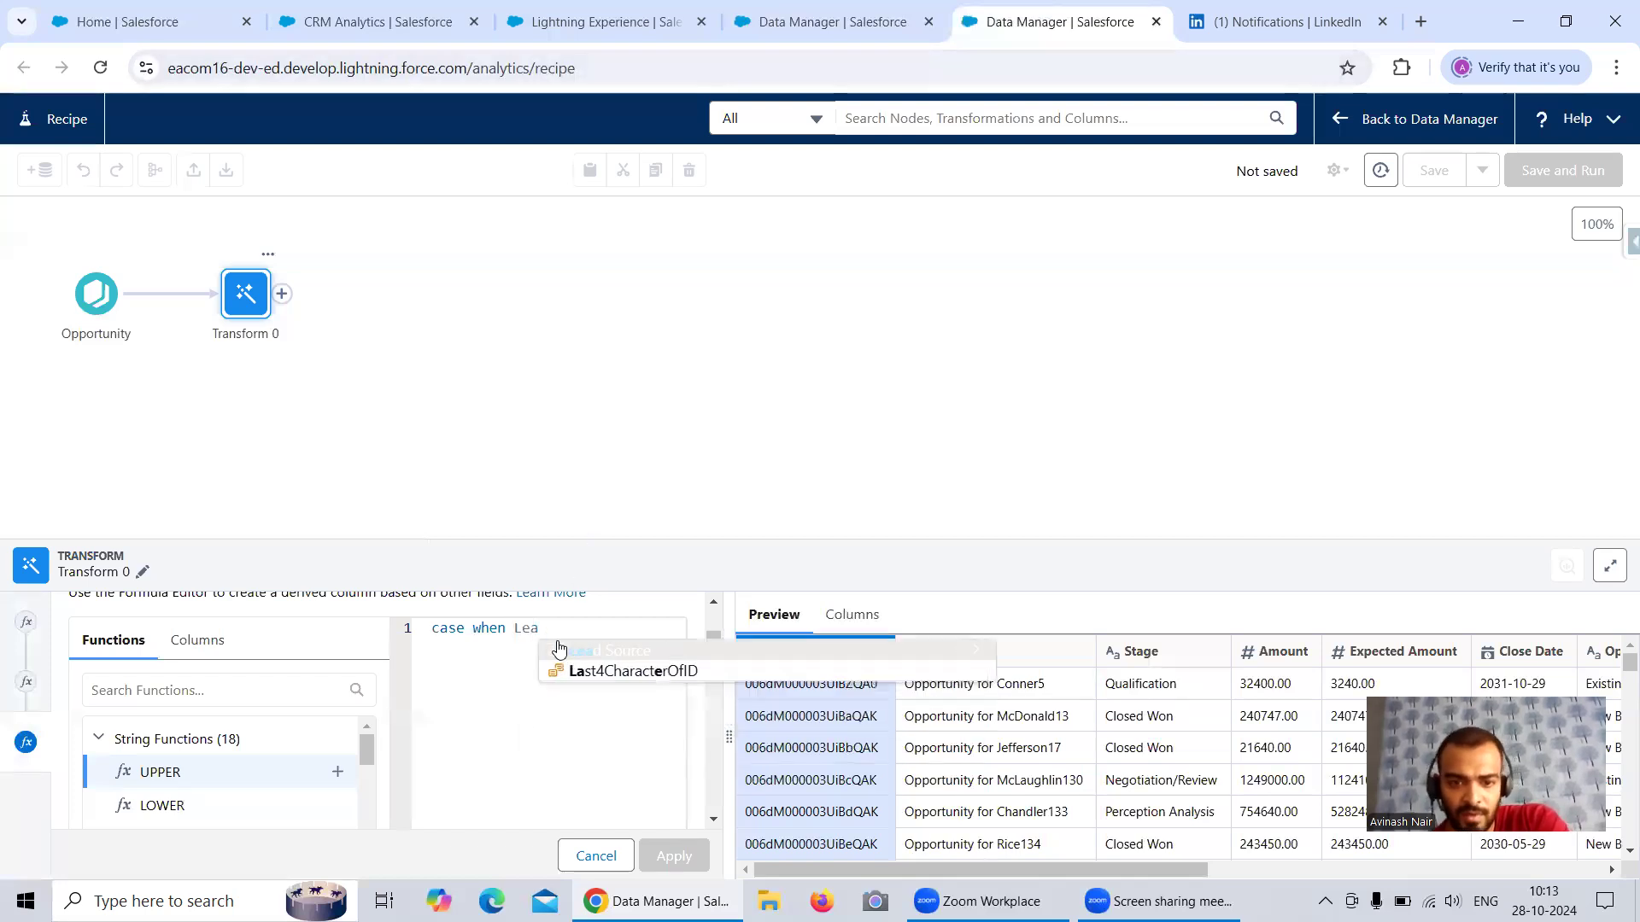
left_click(627, 652)
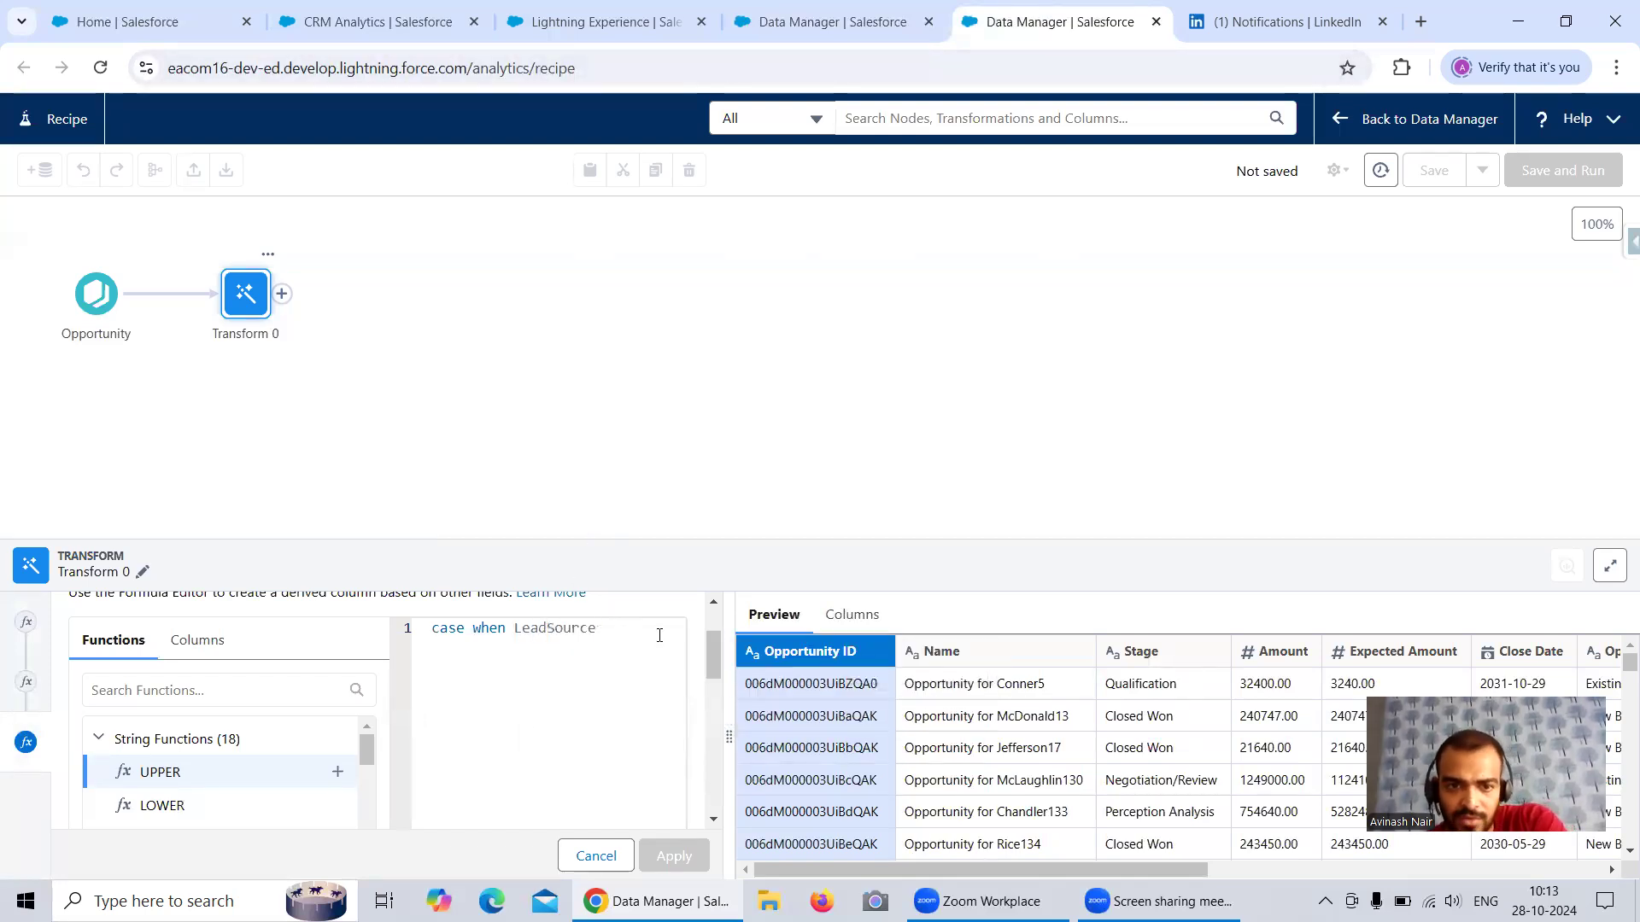
type("is noy")
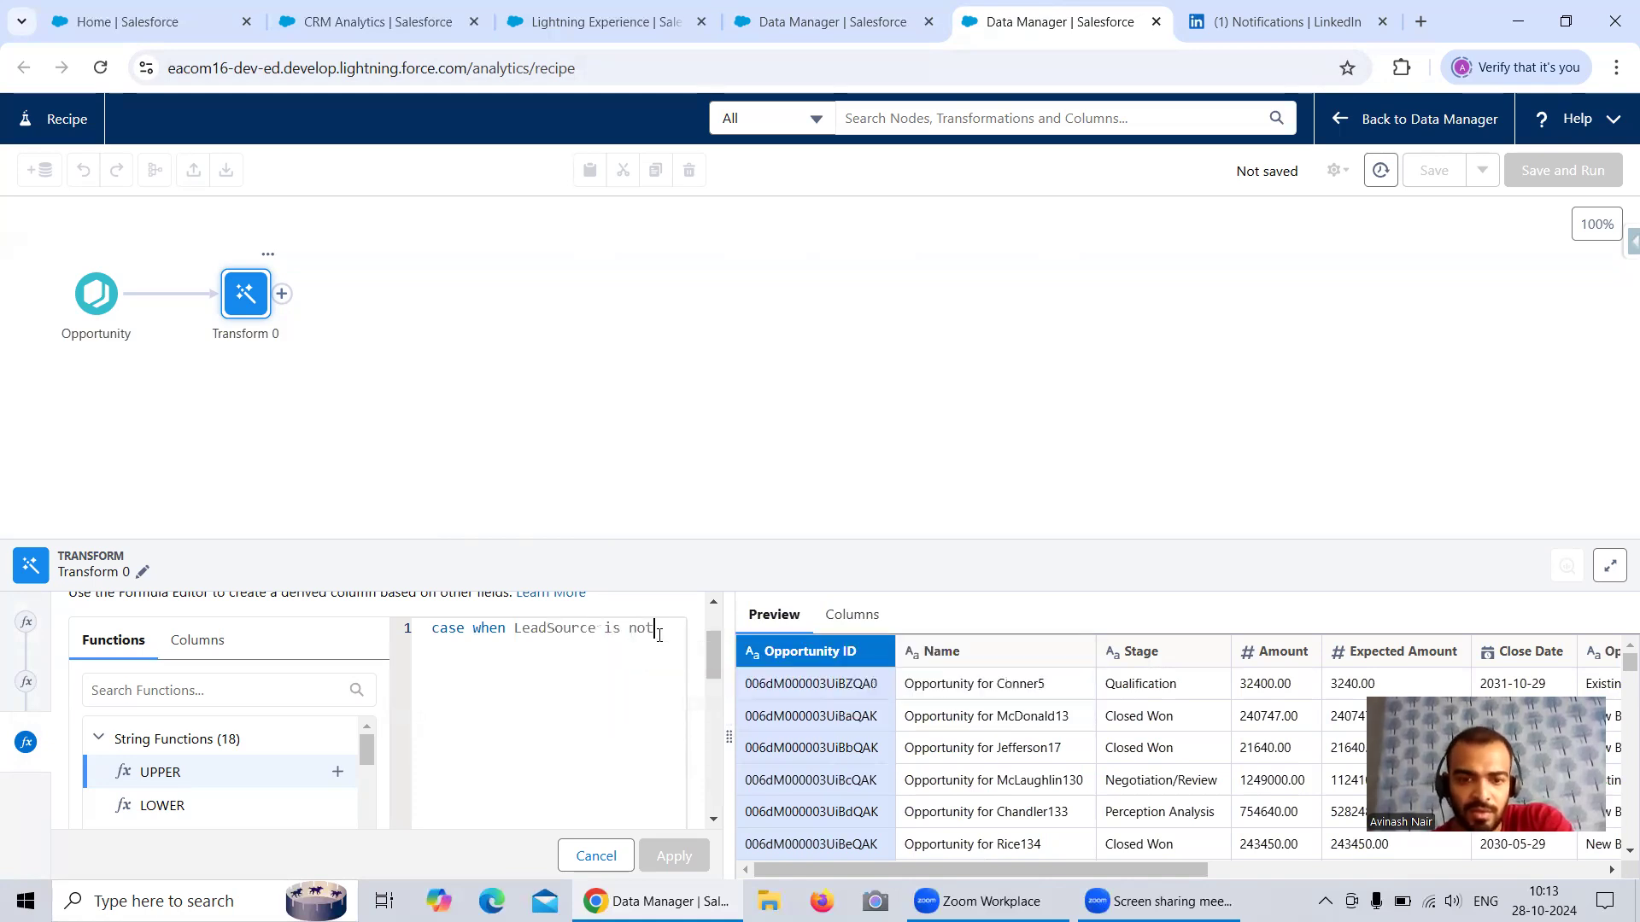
type("null")
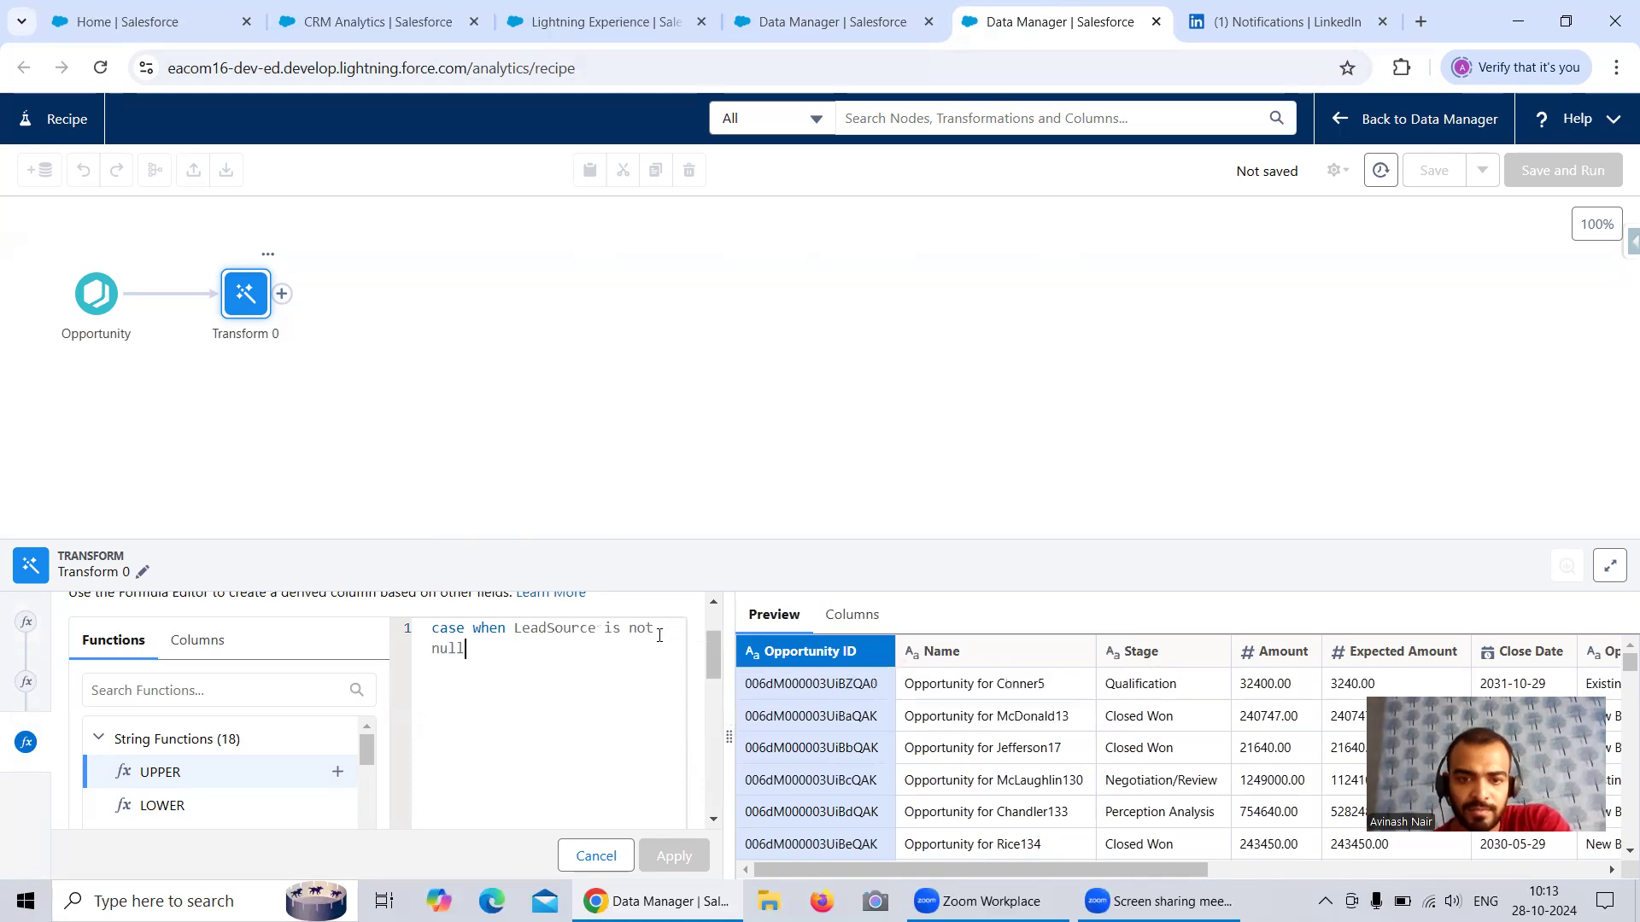
- Copy the PresenceOfLeadSOurce SAQL expression from the dataflow and replace the recipe's entire custom formula text with it
left_click(837, 26)
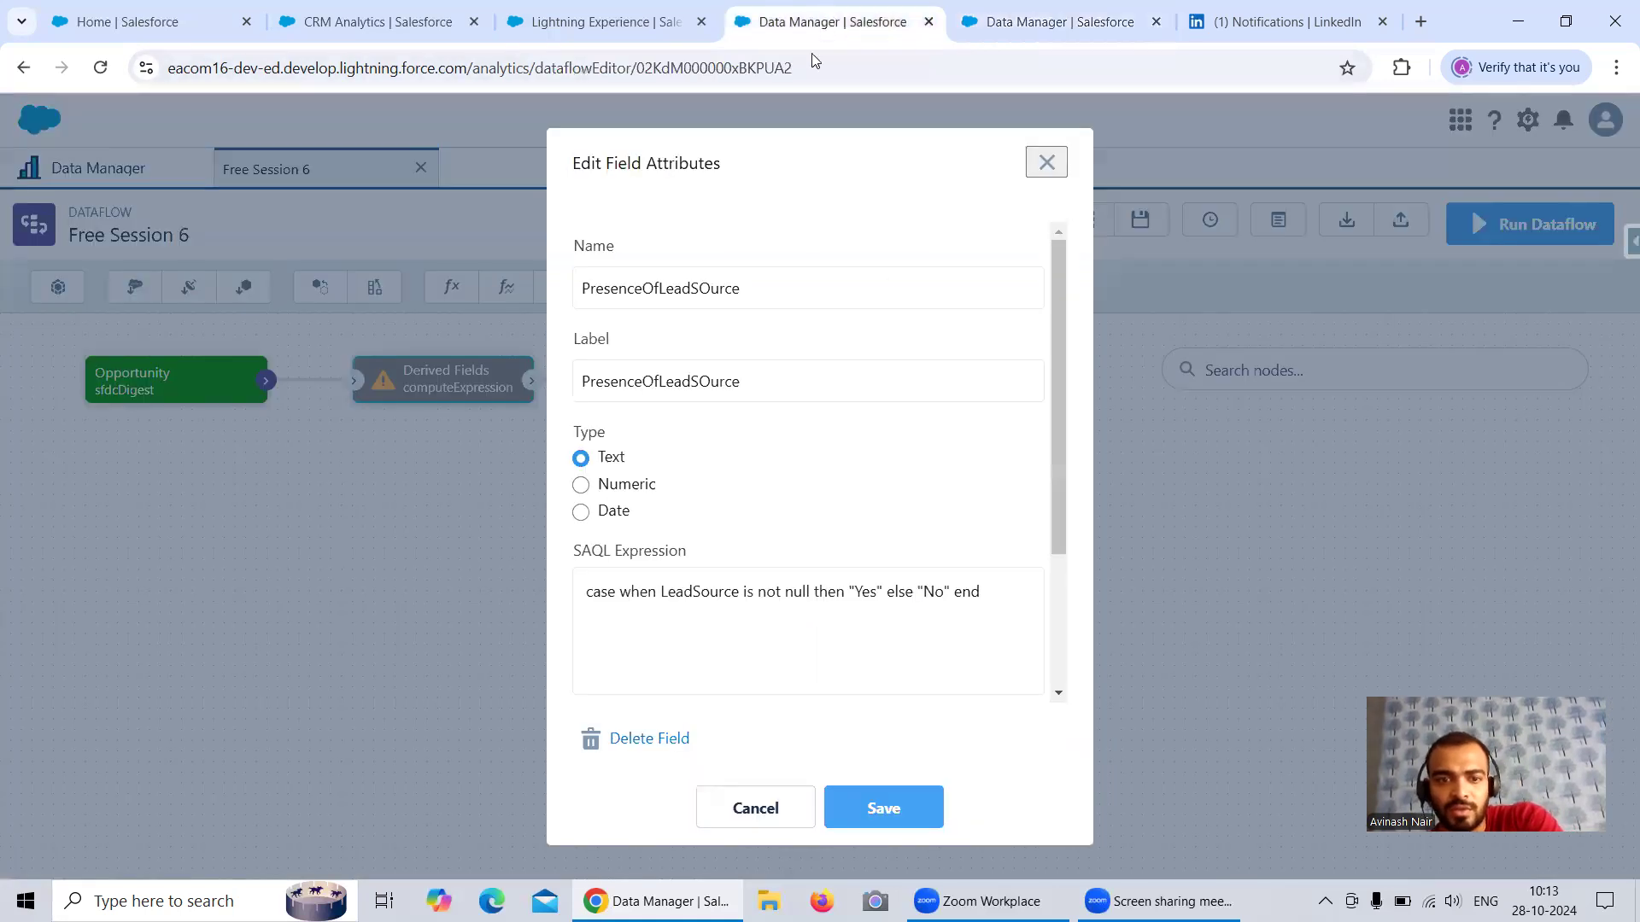
left_click_drag(975, 589, 582, 591)
key("ctrl+c")
left_click(1018, 26)
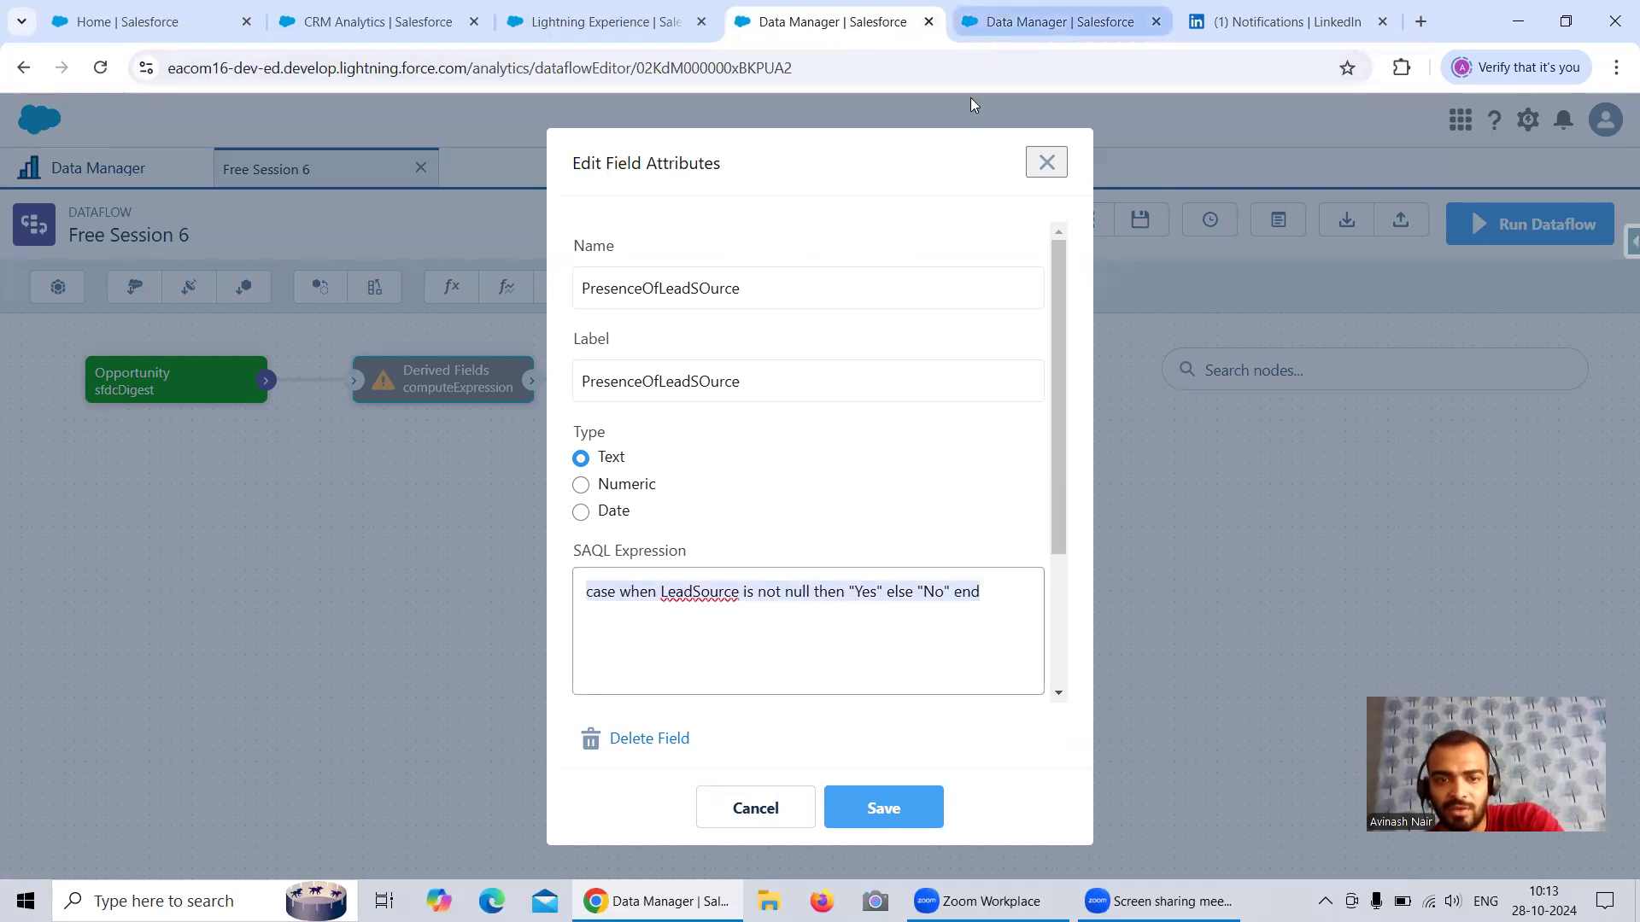
key("ctrl+a")
key("ctrl+v")
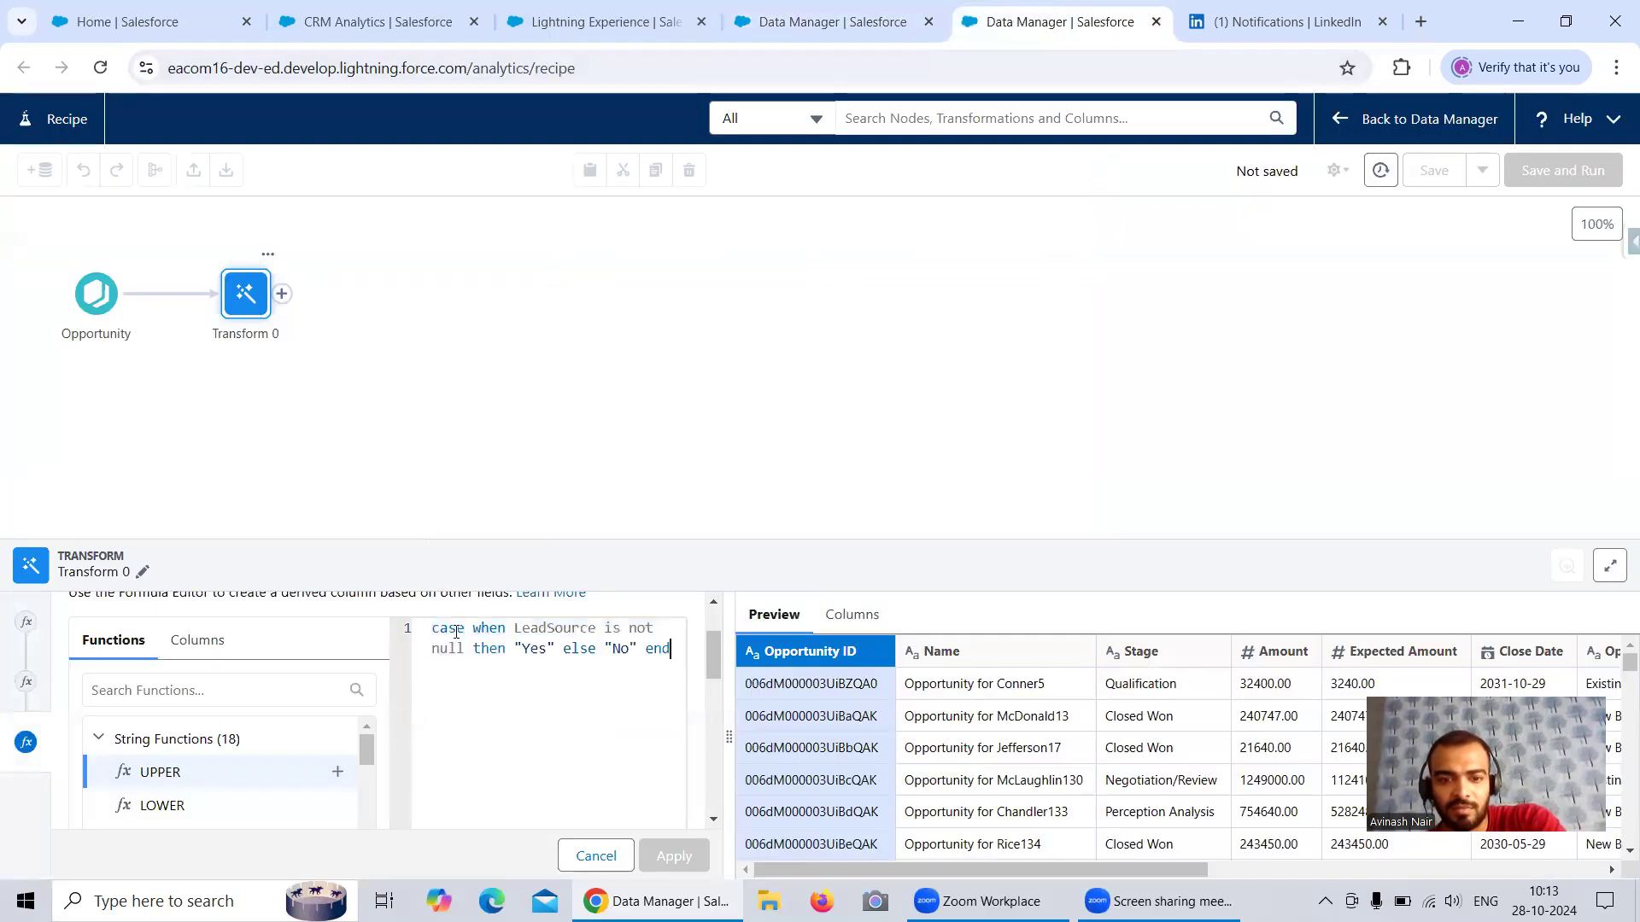
- Change the double quotes around Yes and No in the case formula to single quotes
left_click(557, 649)
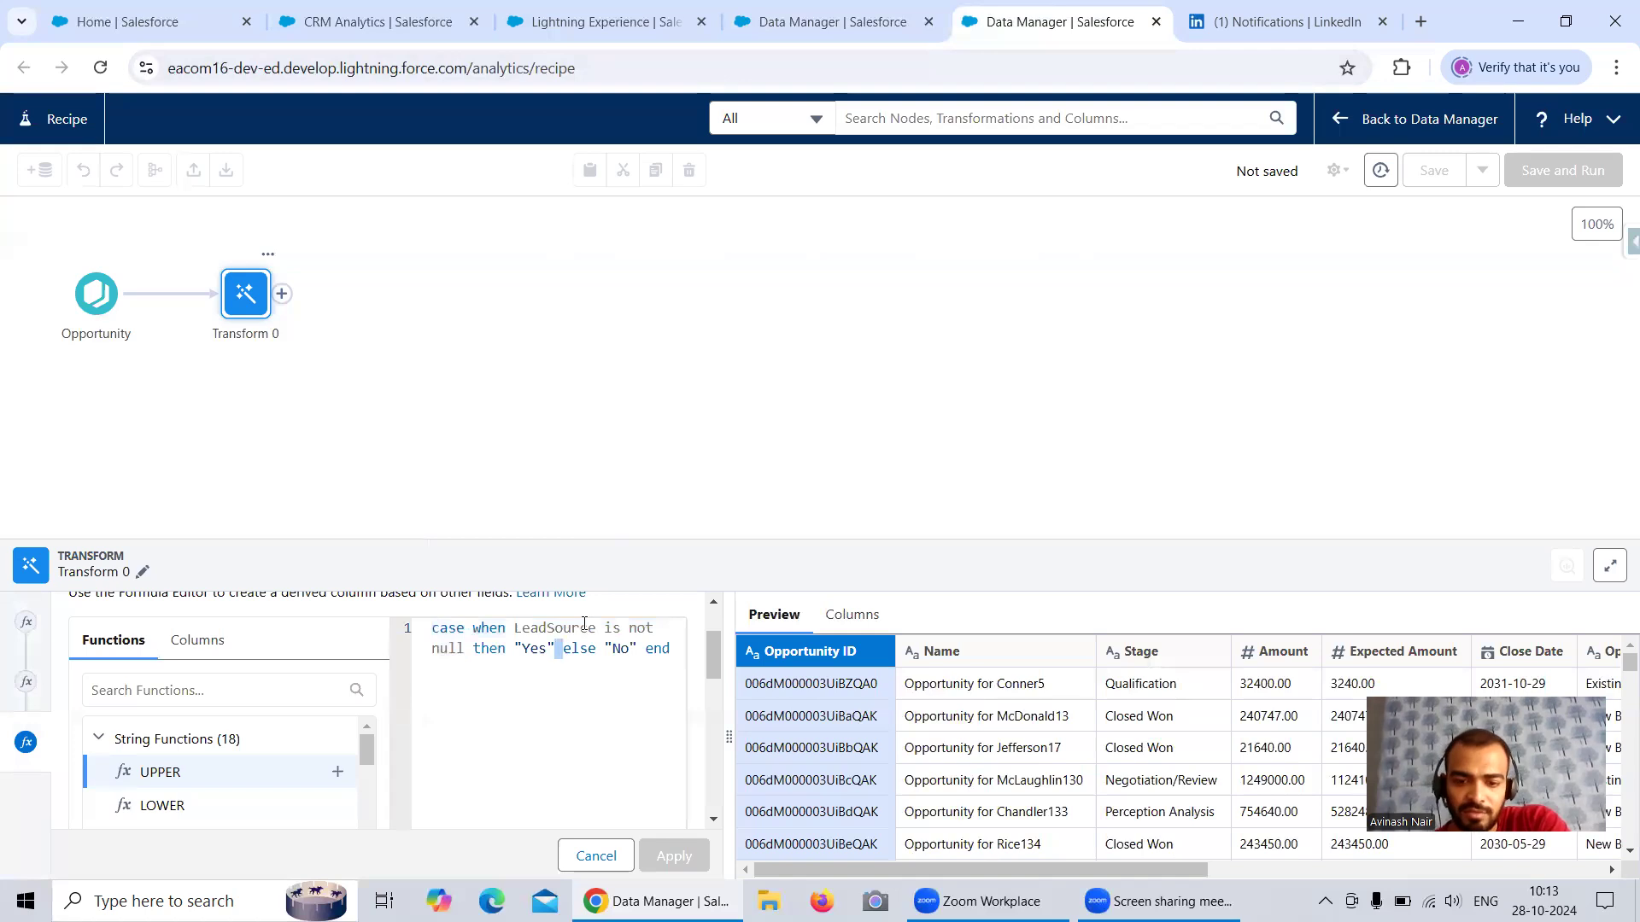
key("BackSpace")
type("'")
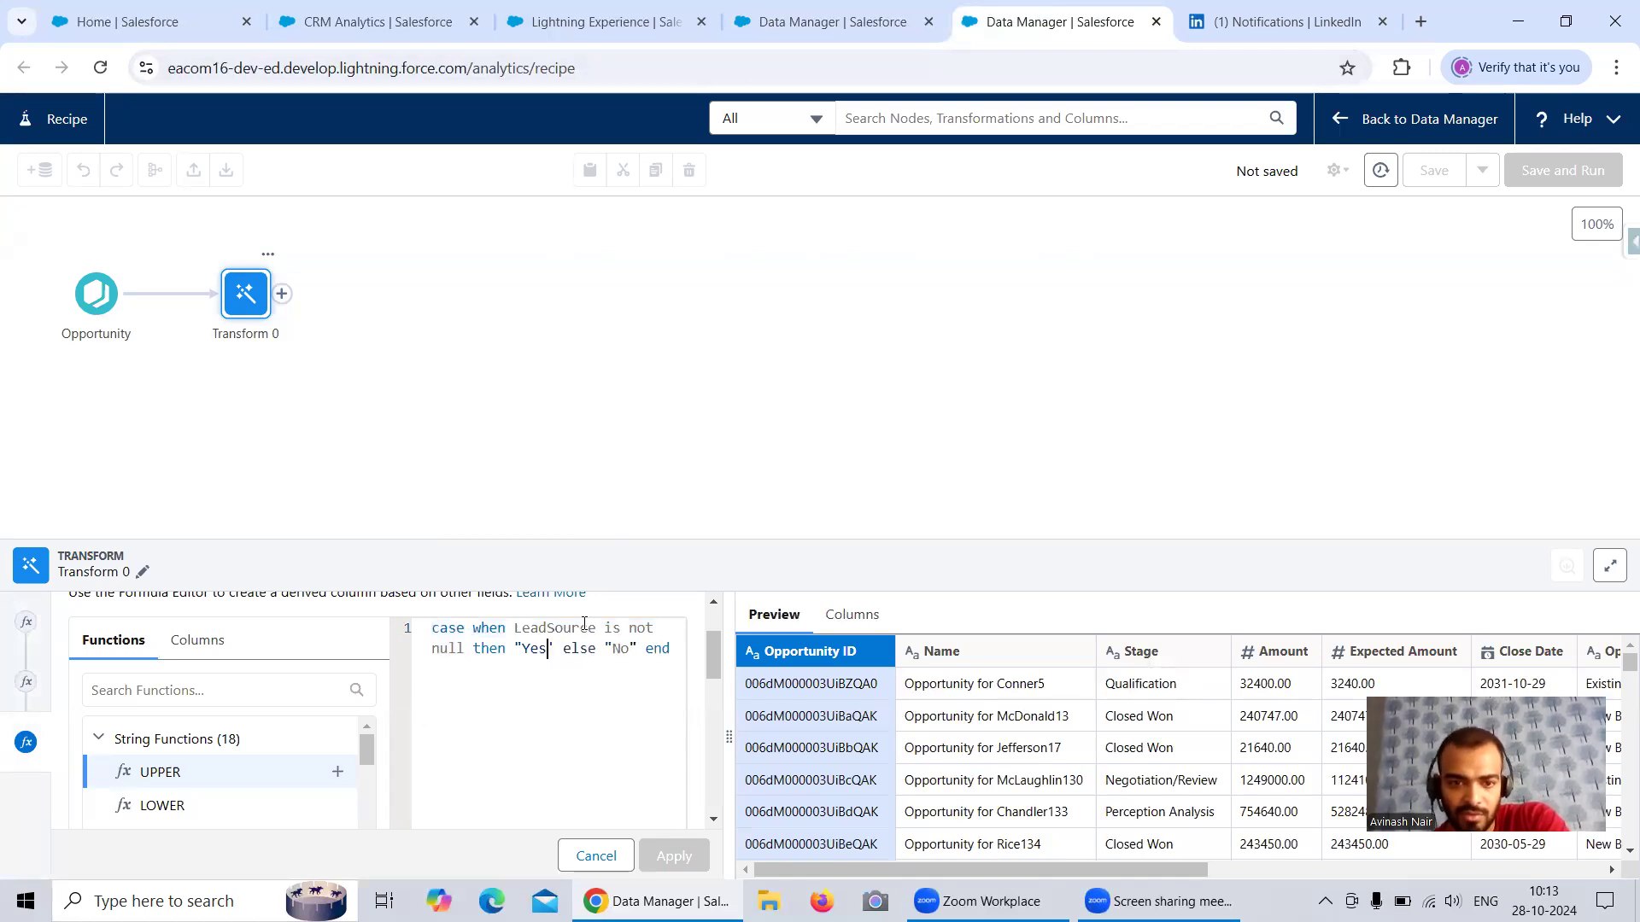
key("BackSpace")
type("'")
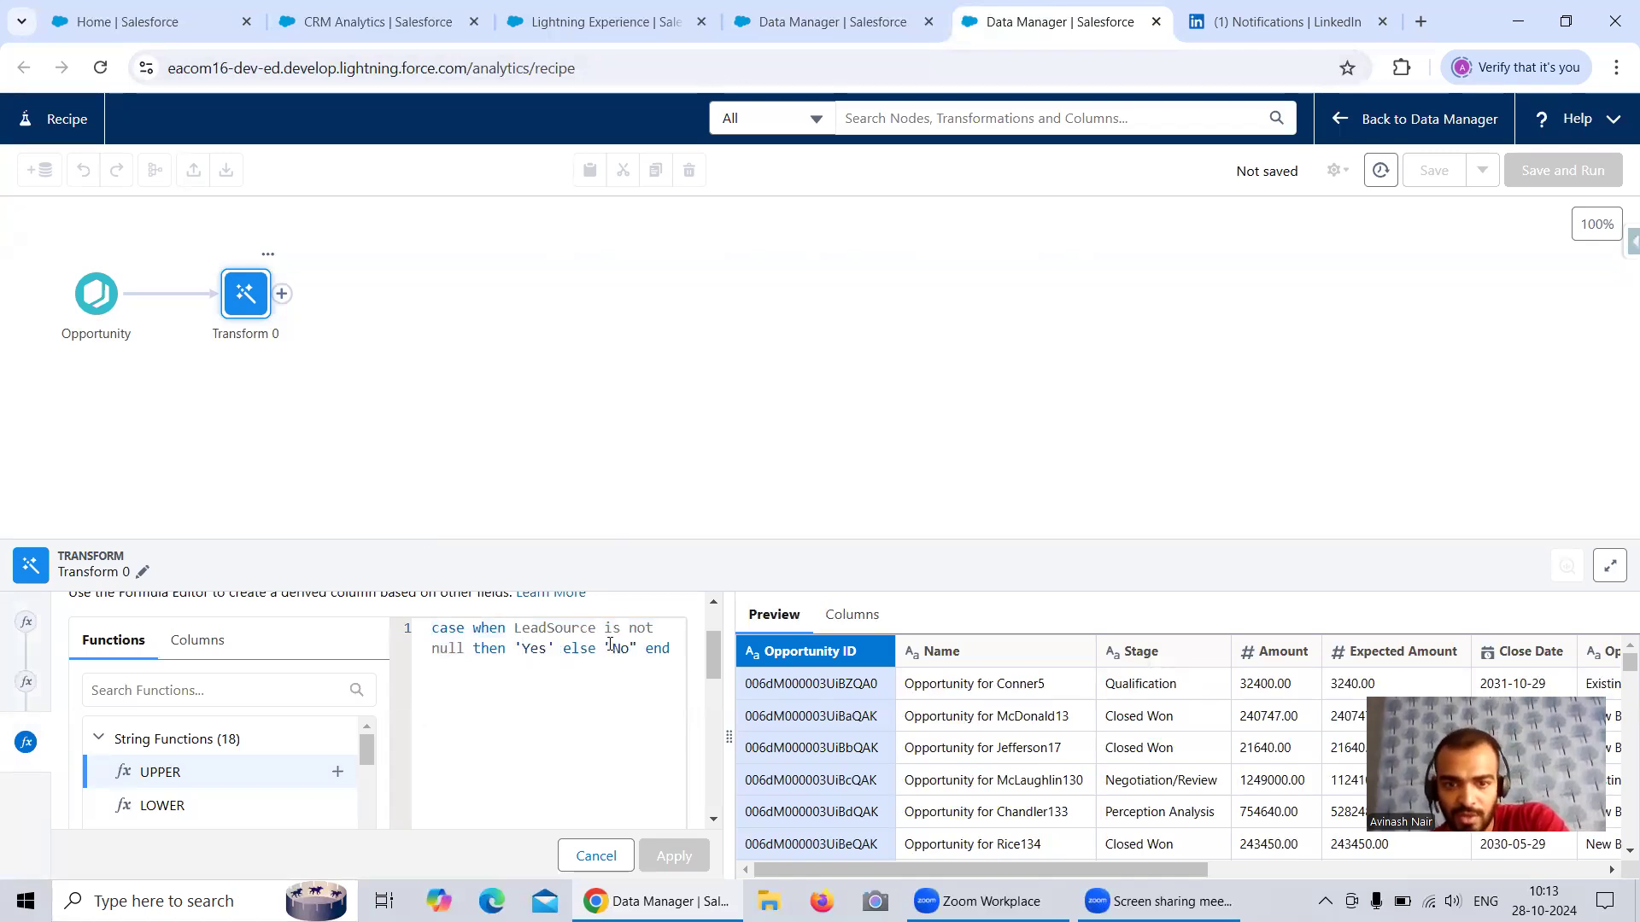
key("BackSpace")
type("'")
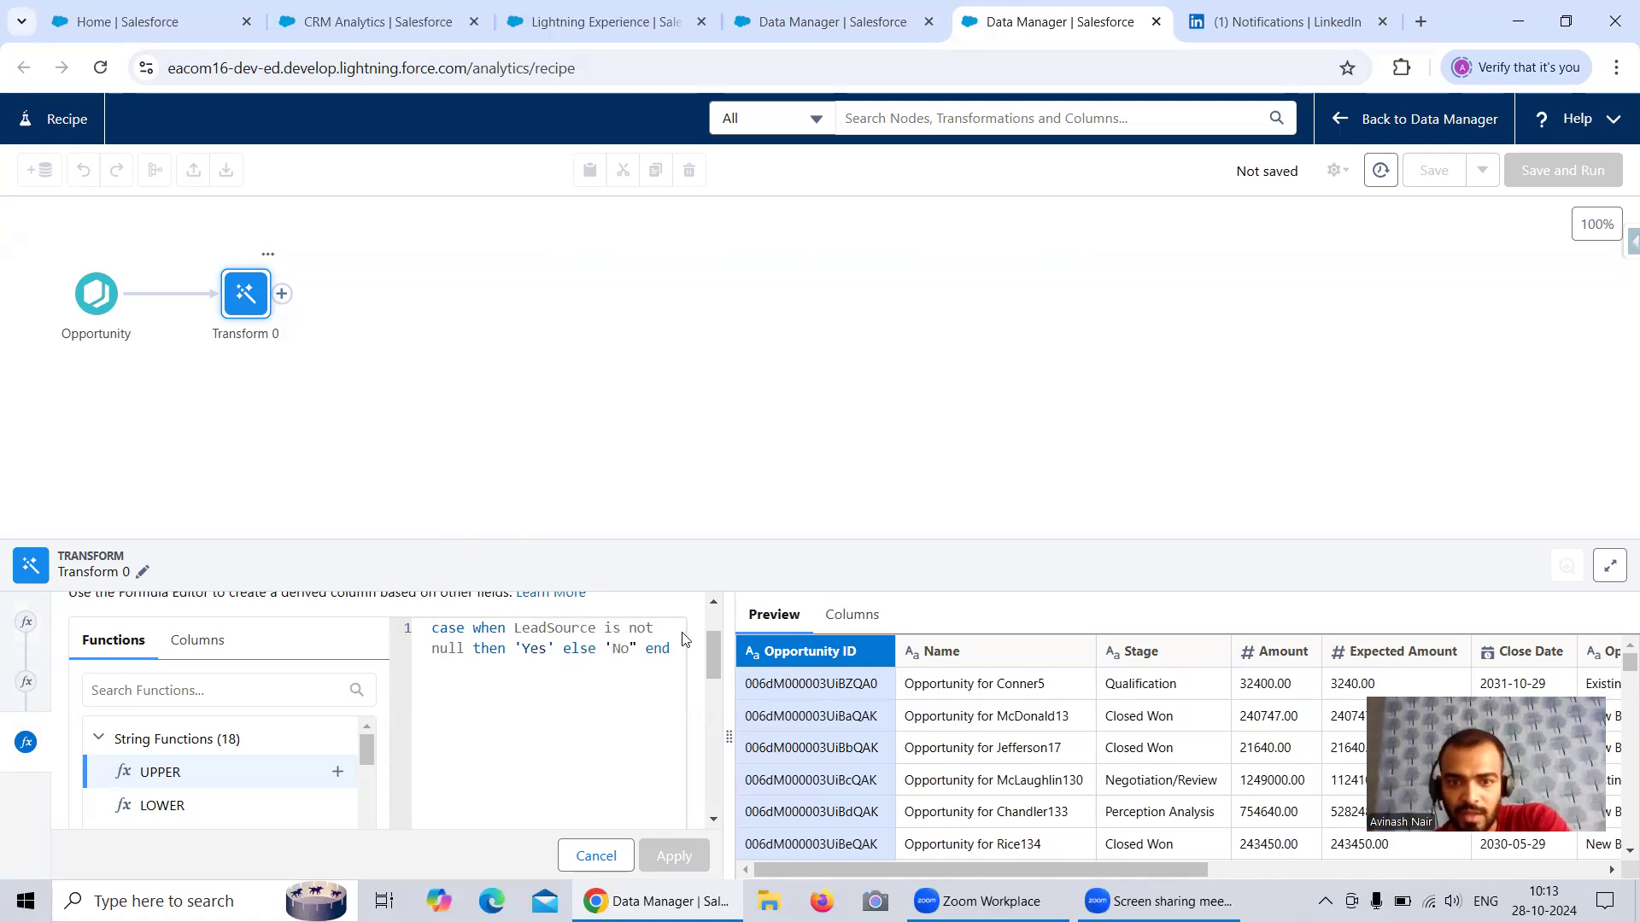
key("BackSpace")
type("'")
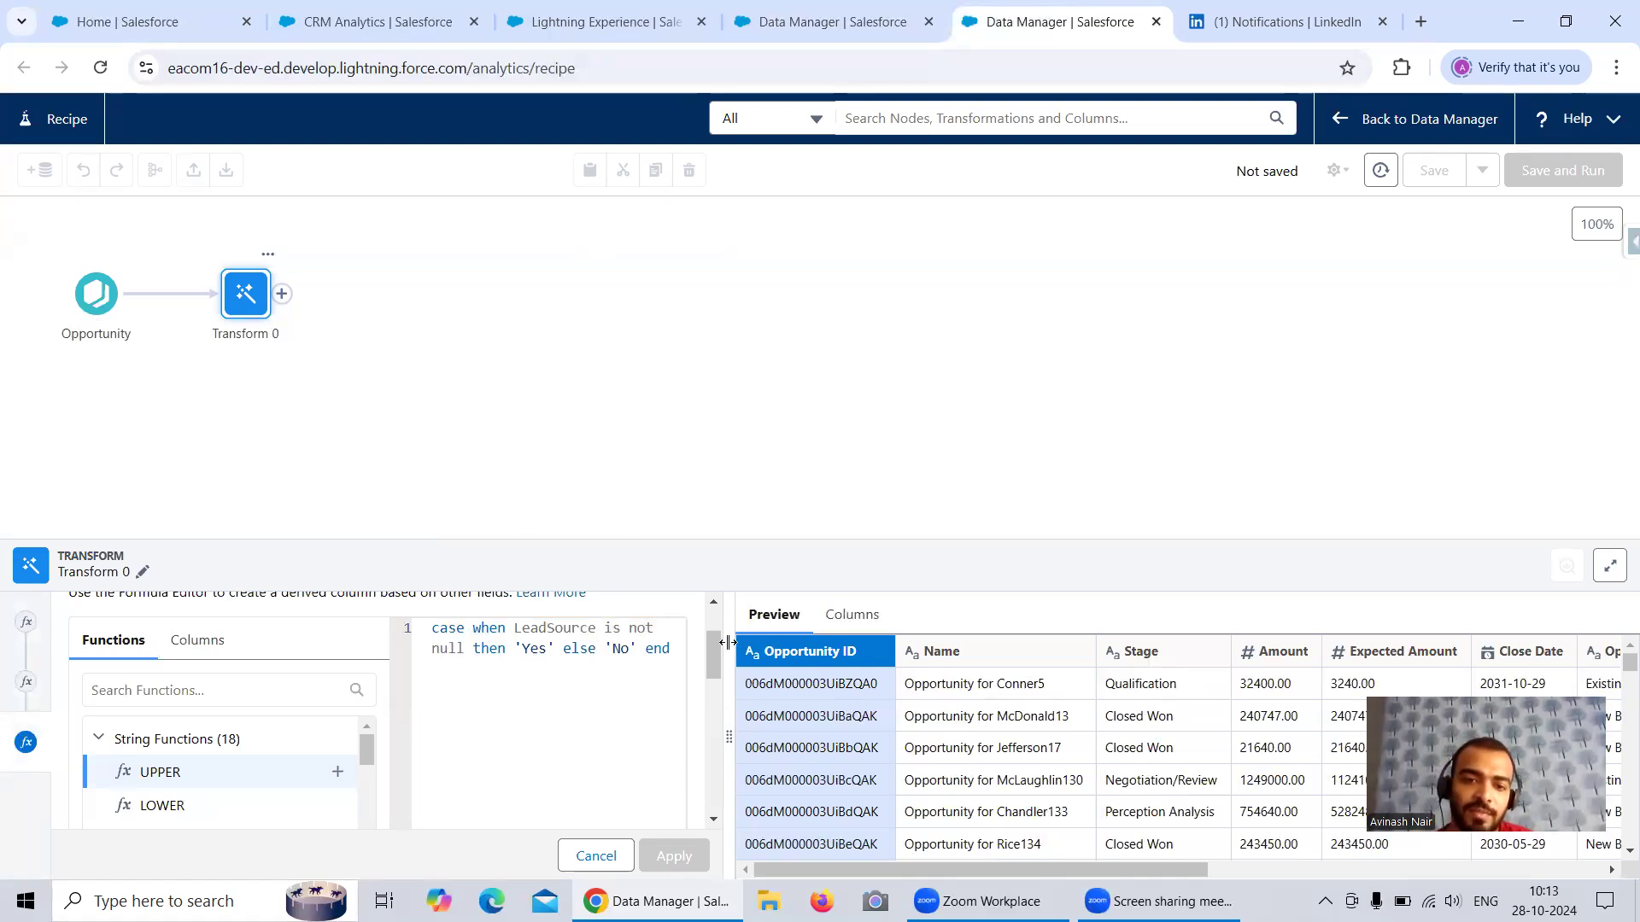
double_click(666, 656)
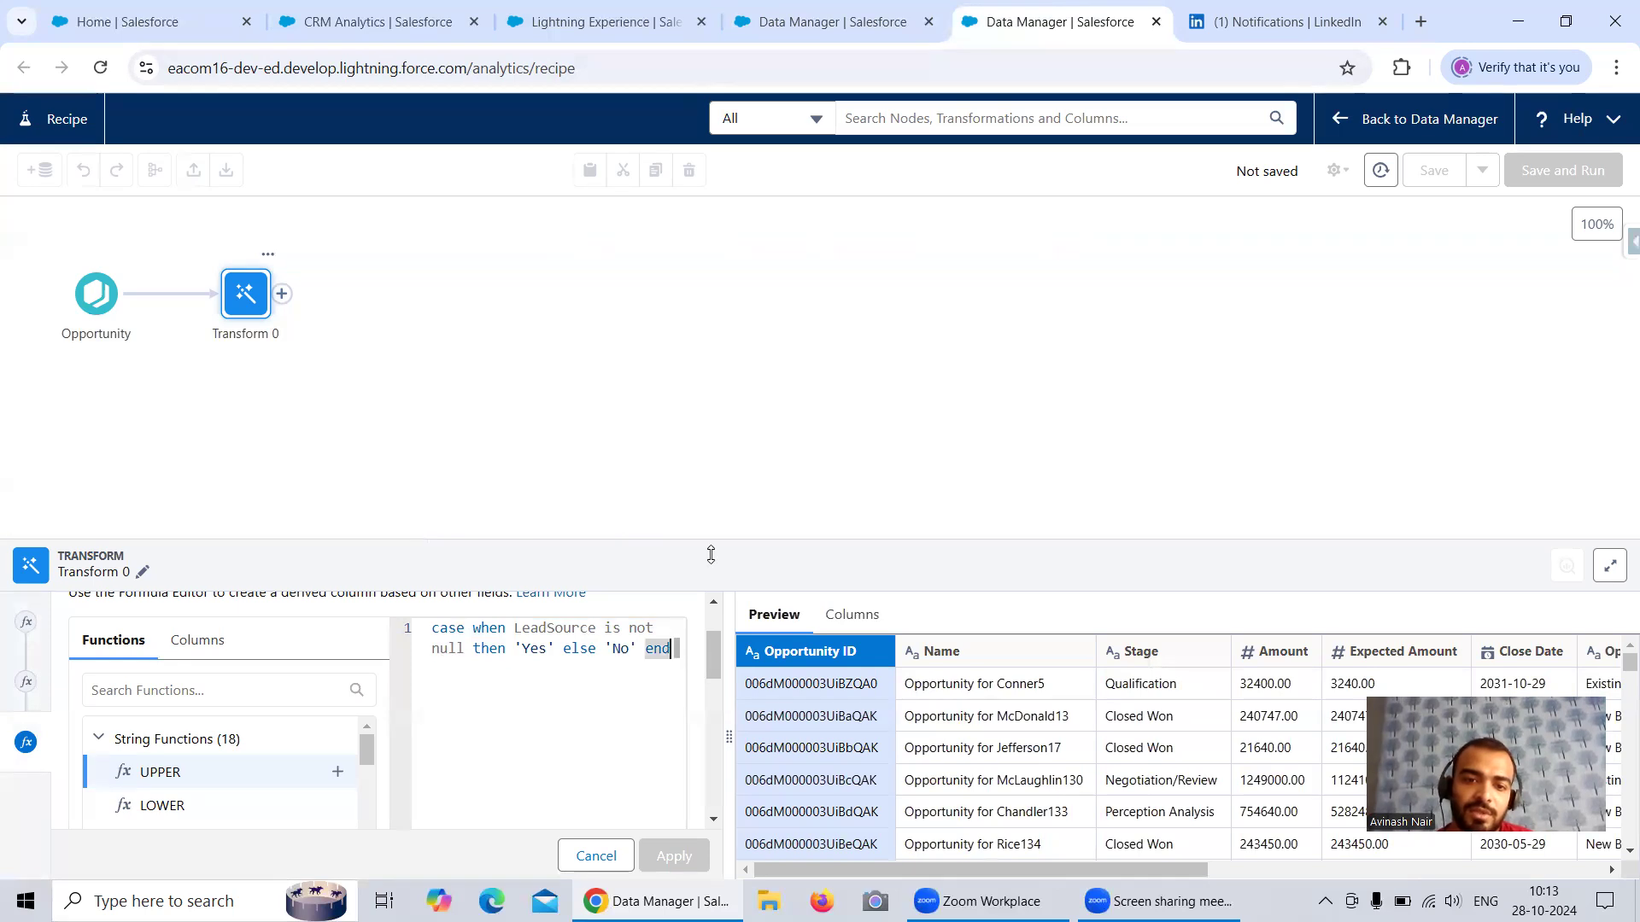
- Copy the PresenceOfLeadSOurce field name from the dataflow and set it as the recipe formula's column label and API name
left_click(833, 22)
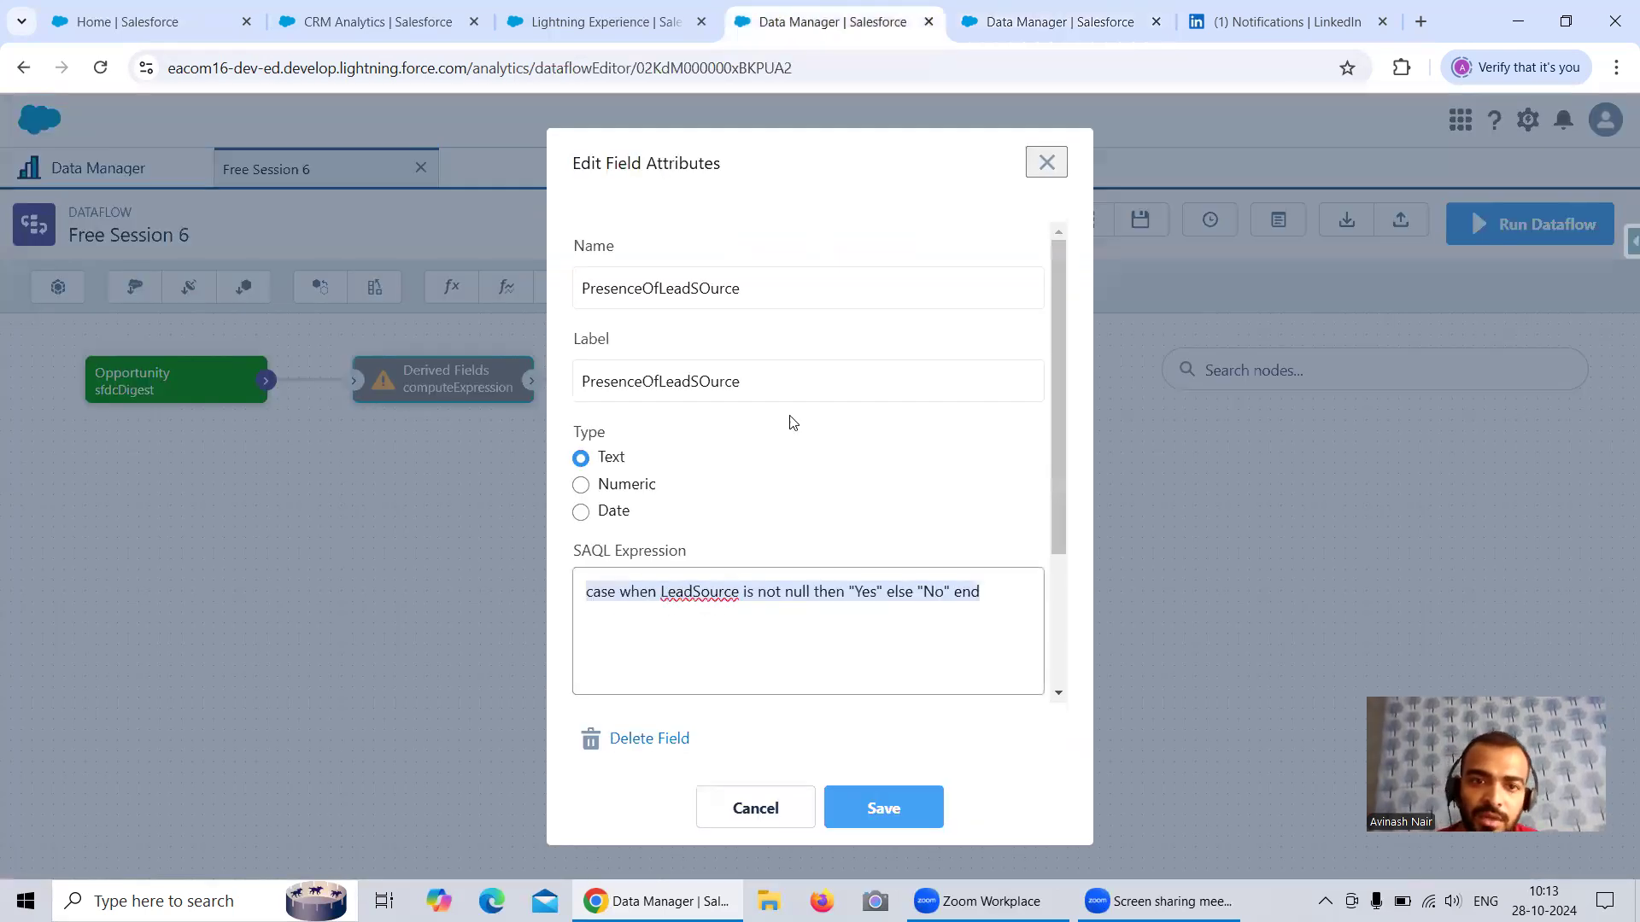
left_click(585, 289)
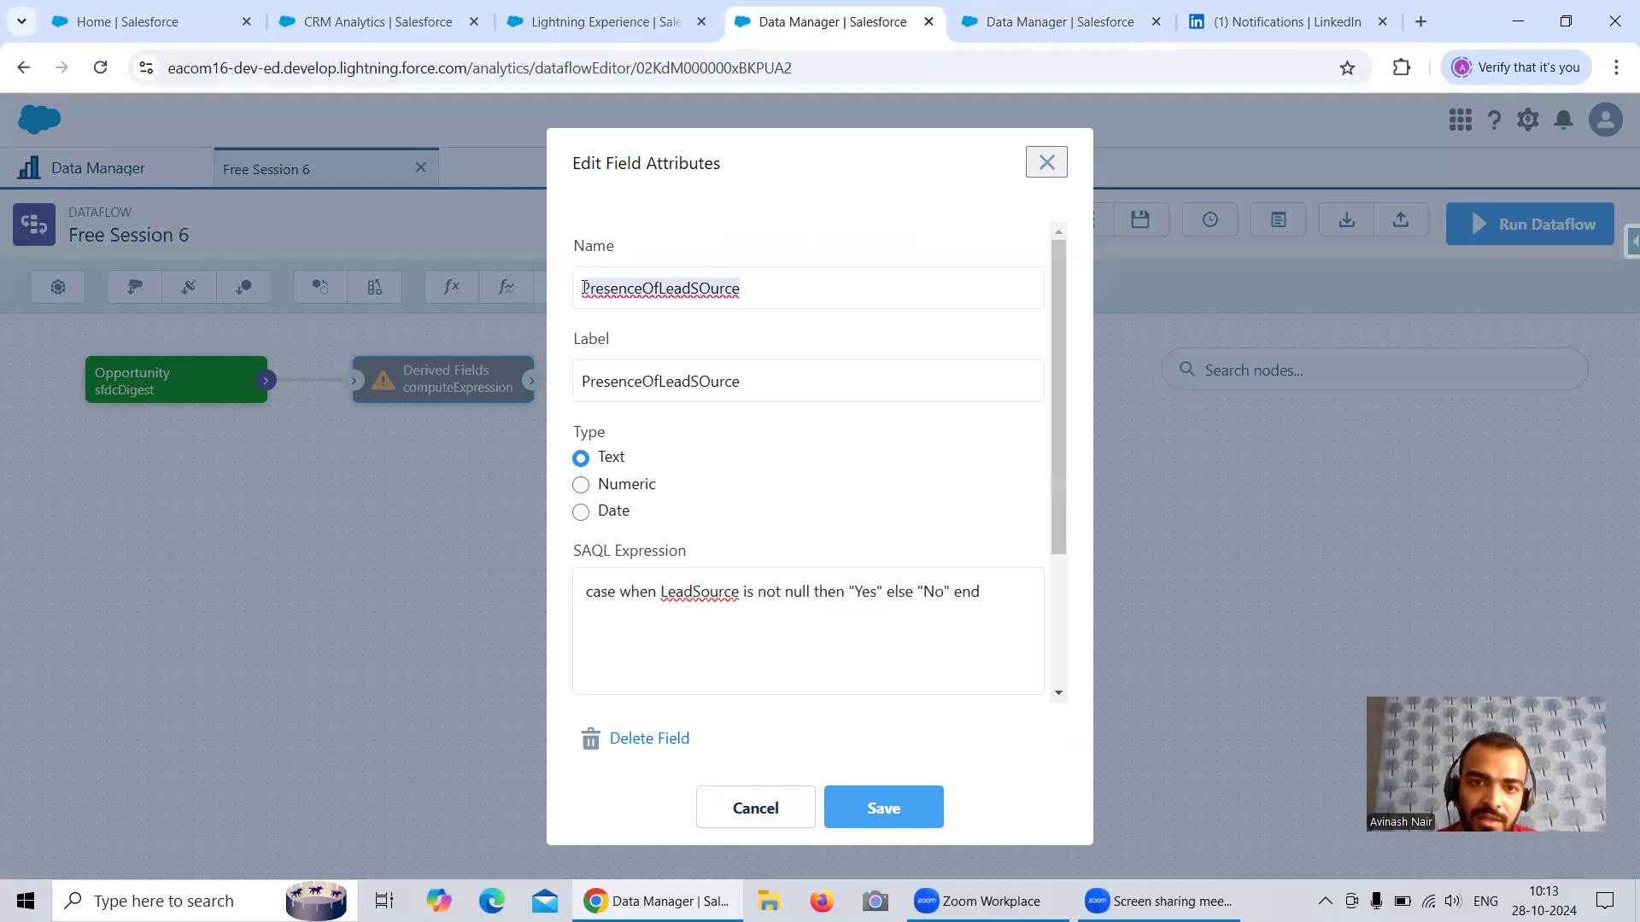
left_click(991, 24)
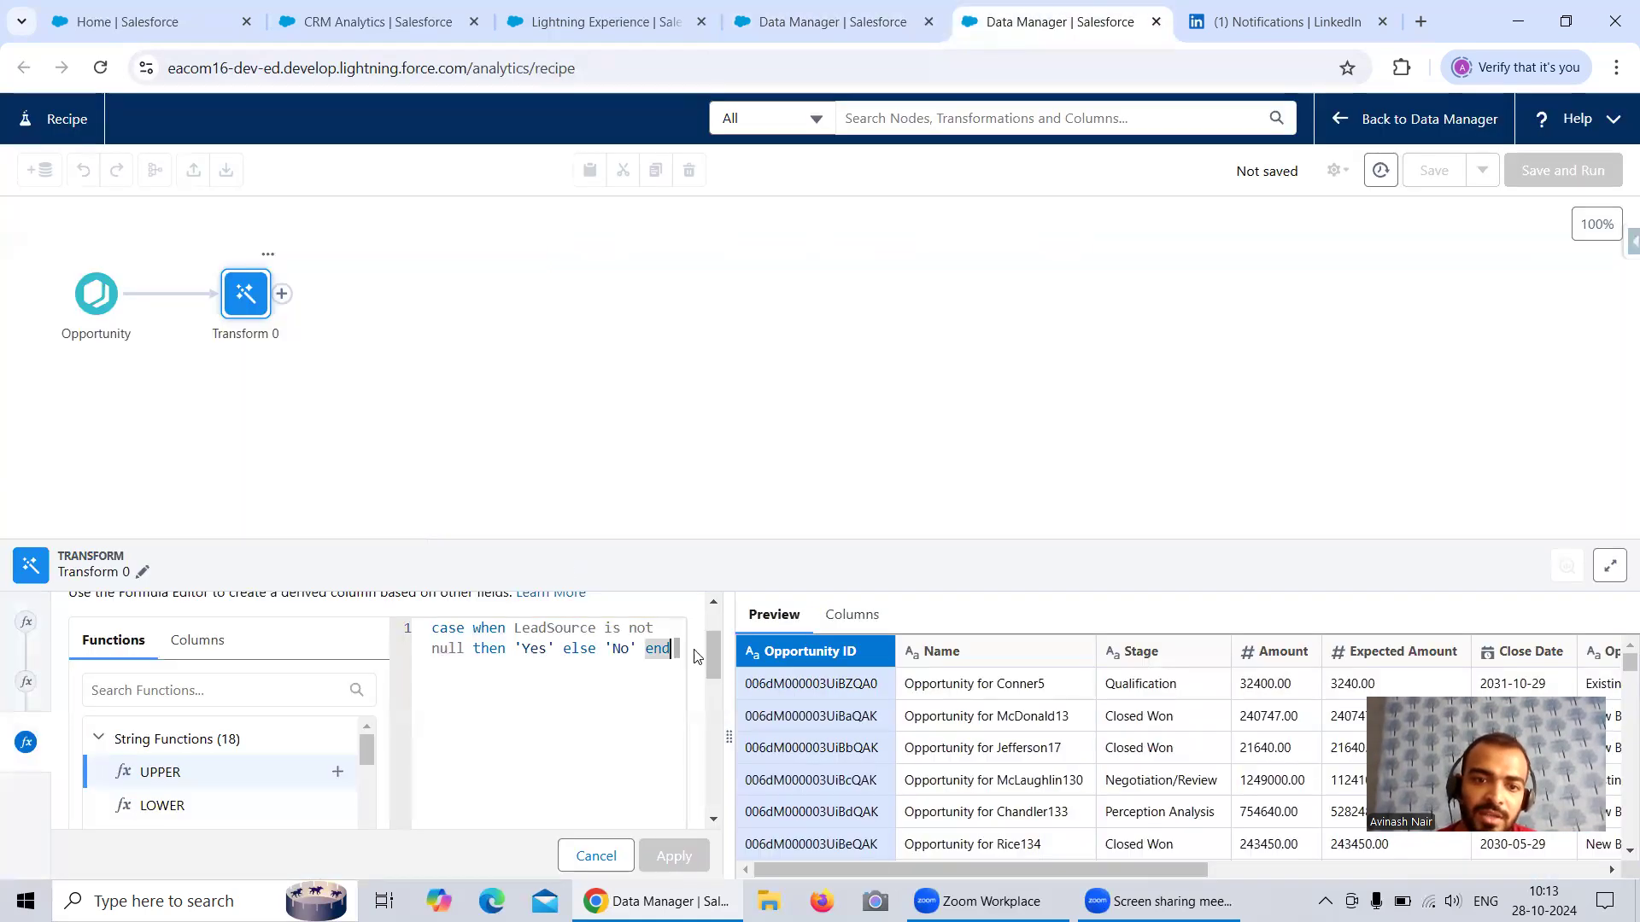
left_click_drag(718, 660, 716, 775)
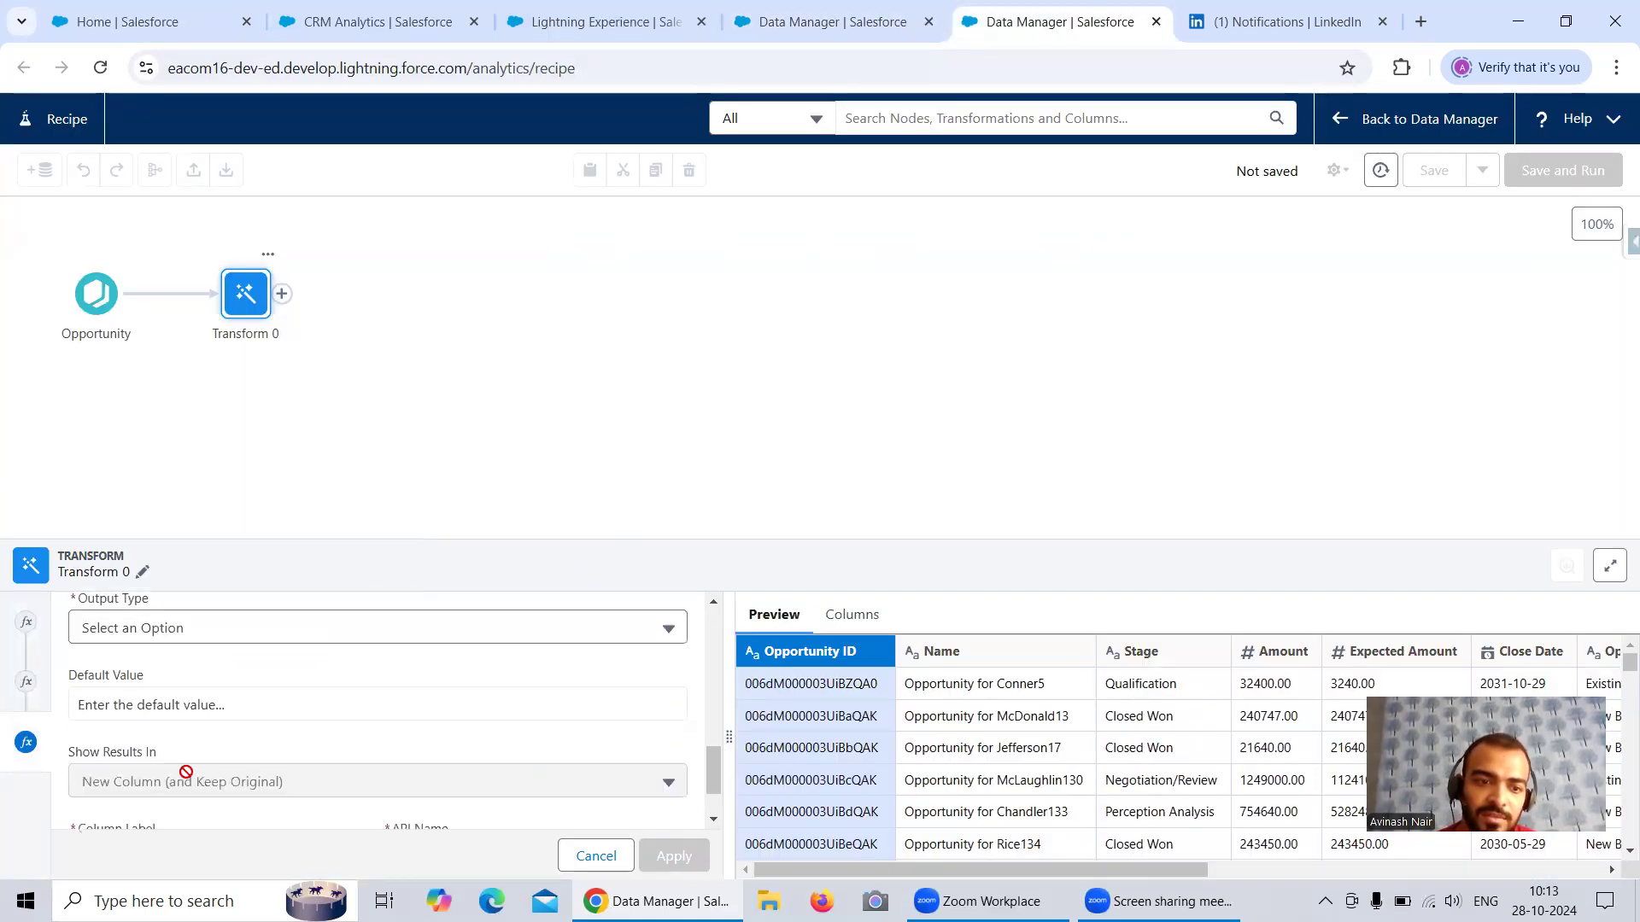
scroll(130, 760, "down", 1)
left_click_drag(241, 779, 53, 786)
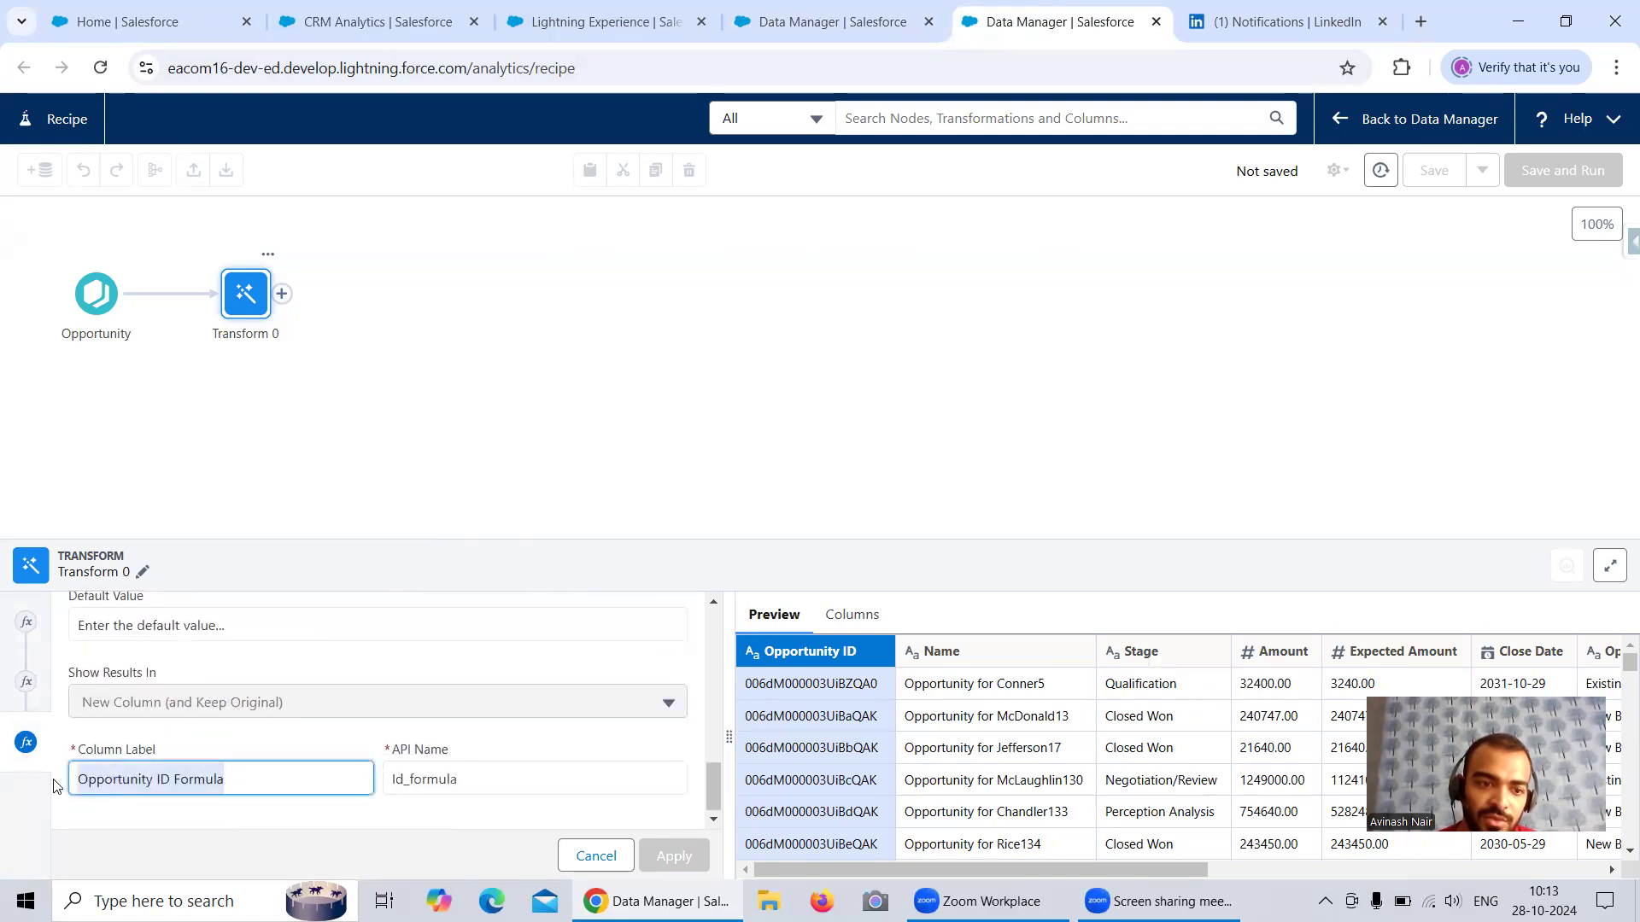
type("PresenceOfLeadSOurce")
left_click_drag(461, 779, 387, 771)
type("PresenceOfLeadSOurce")
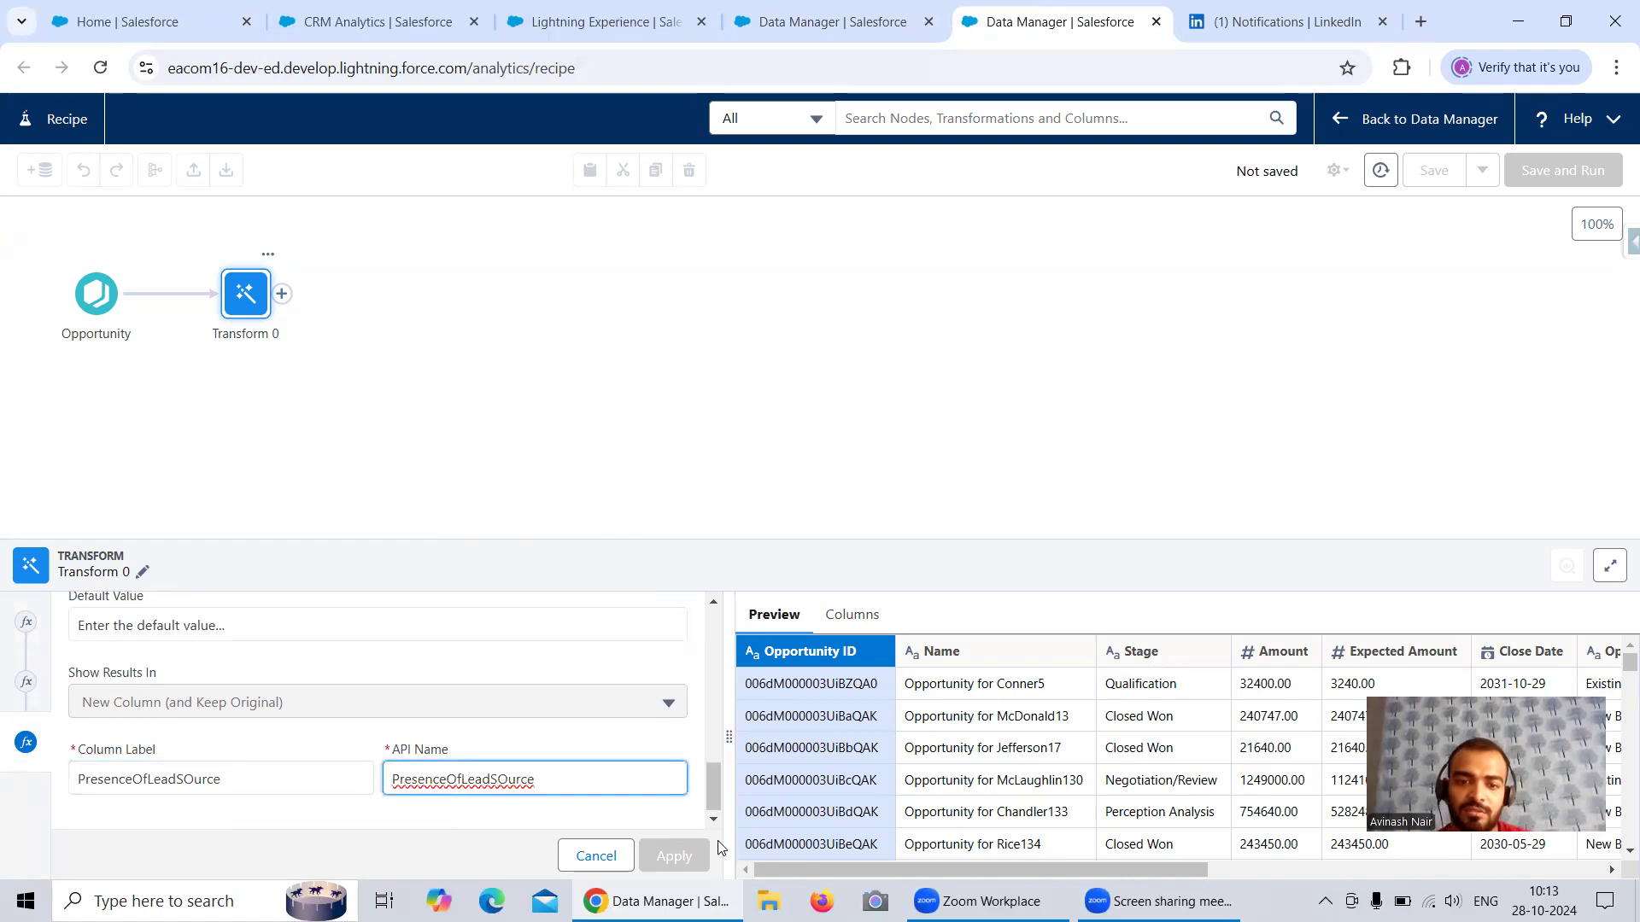
- Set the PresenceOfLeadSOurce formula's output type to Text and apply it to the Transform node
scroll(610, 707, "up", 1)
left_click(392, 655)
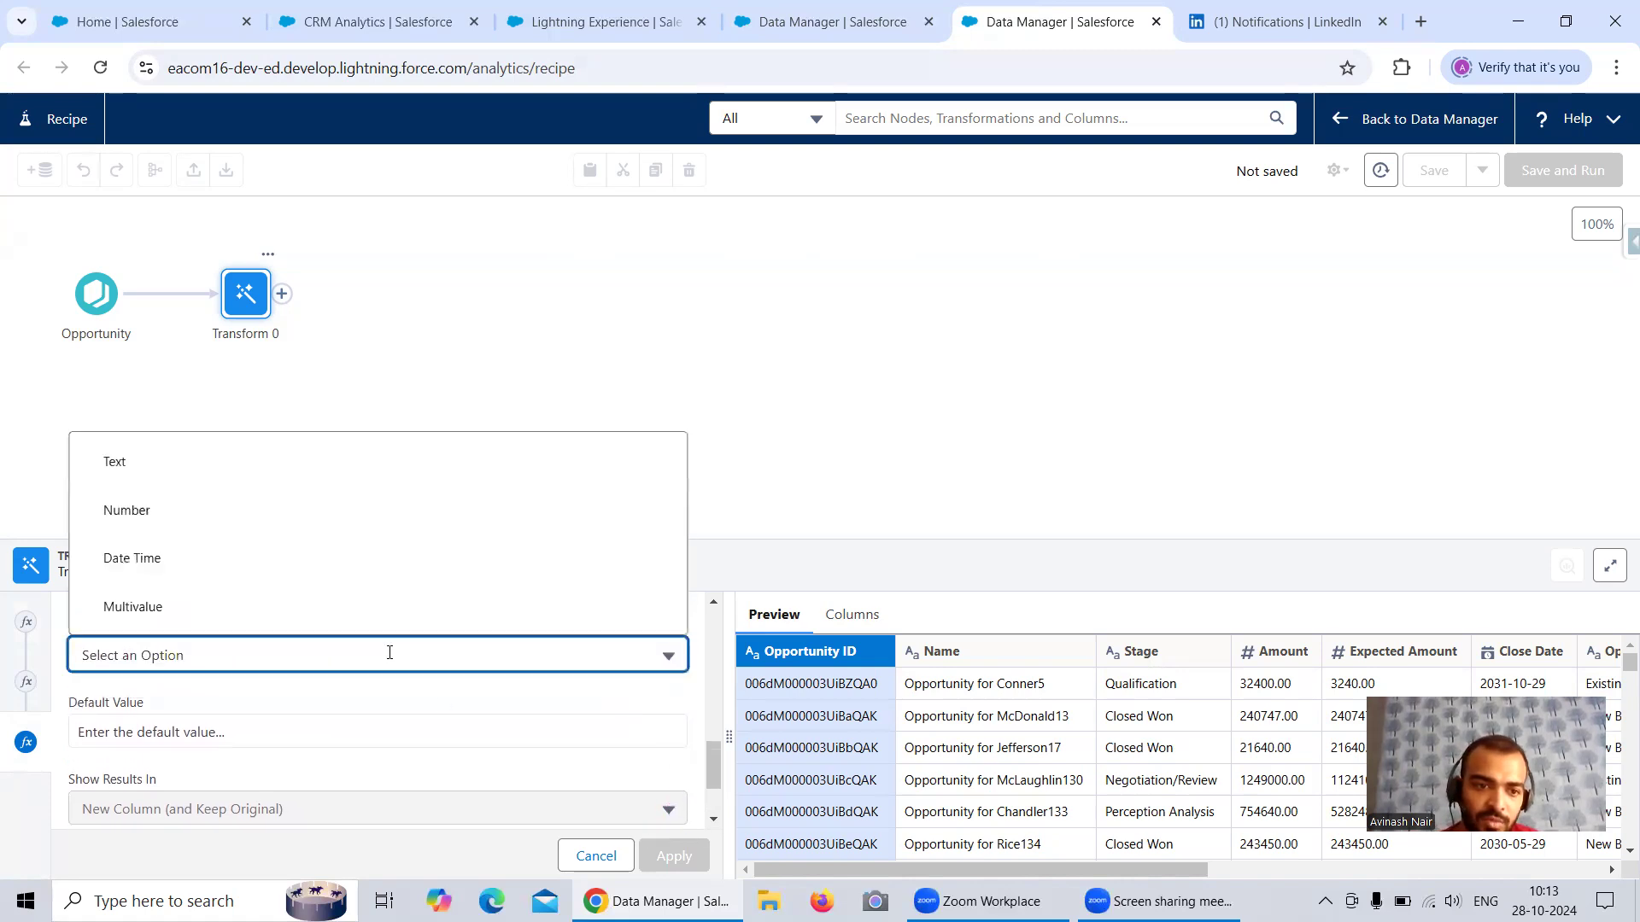
left_click(160, 465)
scroll(493, 660, "down", 2)
left_click(673, 856)
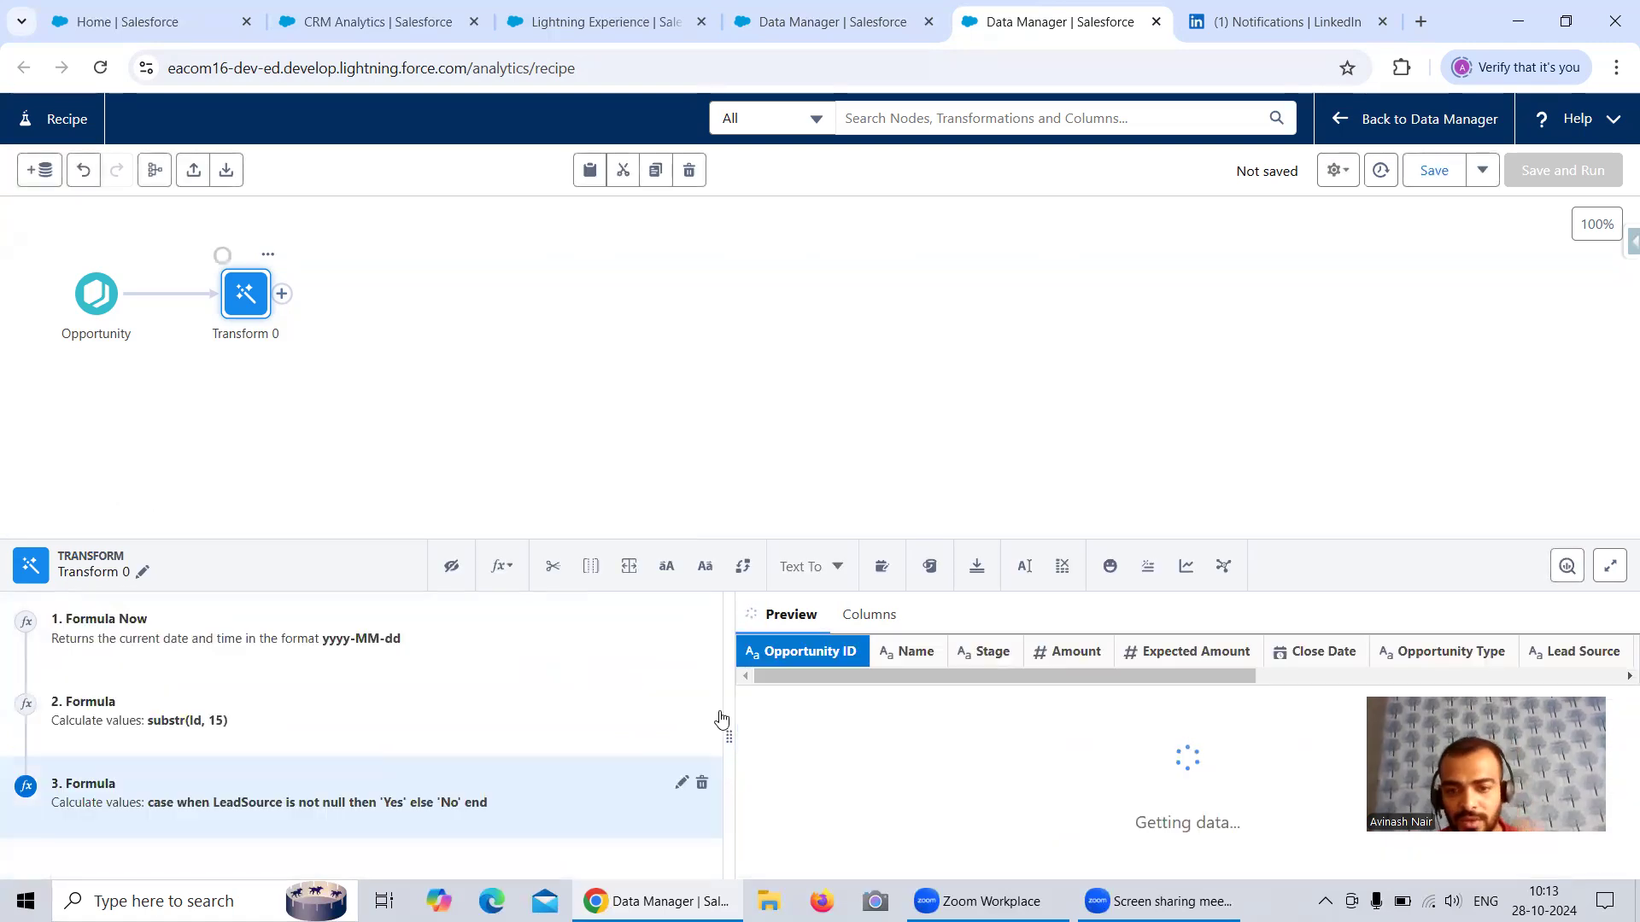
- Compare the PresenceOfLeadSOurce column with Lead Source throughout the preview rows
left_click_drag(1492, 837, 1505, 278)
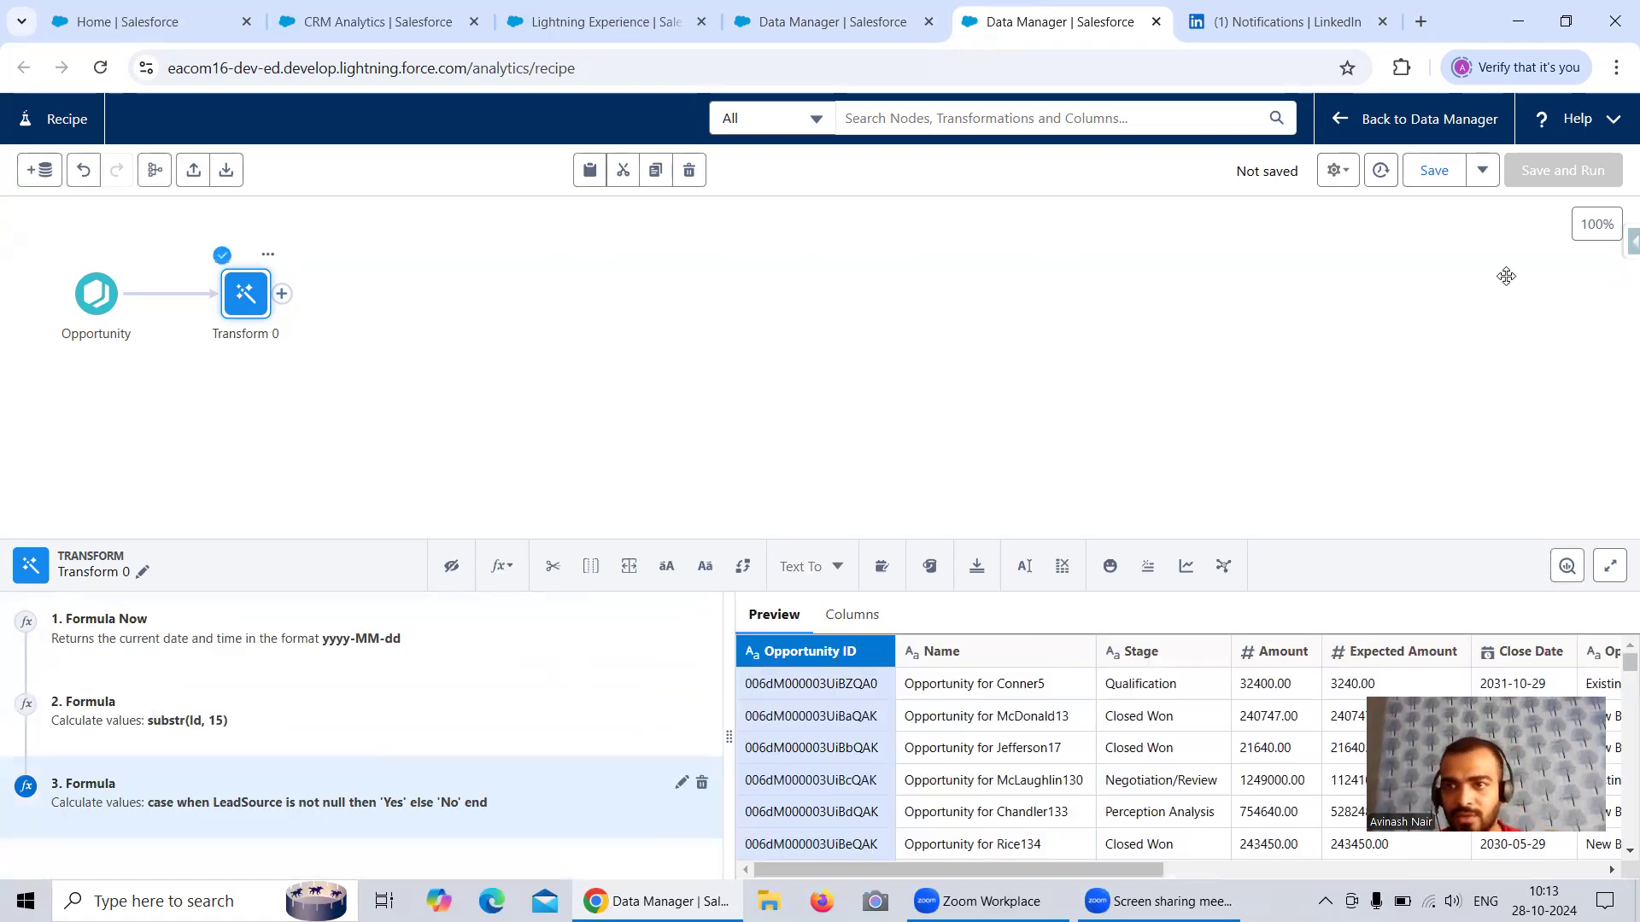
scroll(1551, 798, "right", 10)
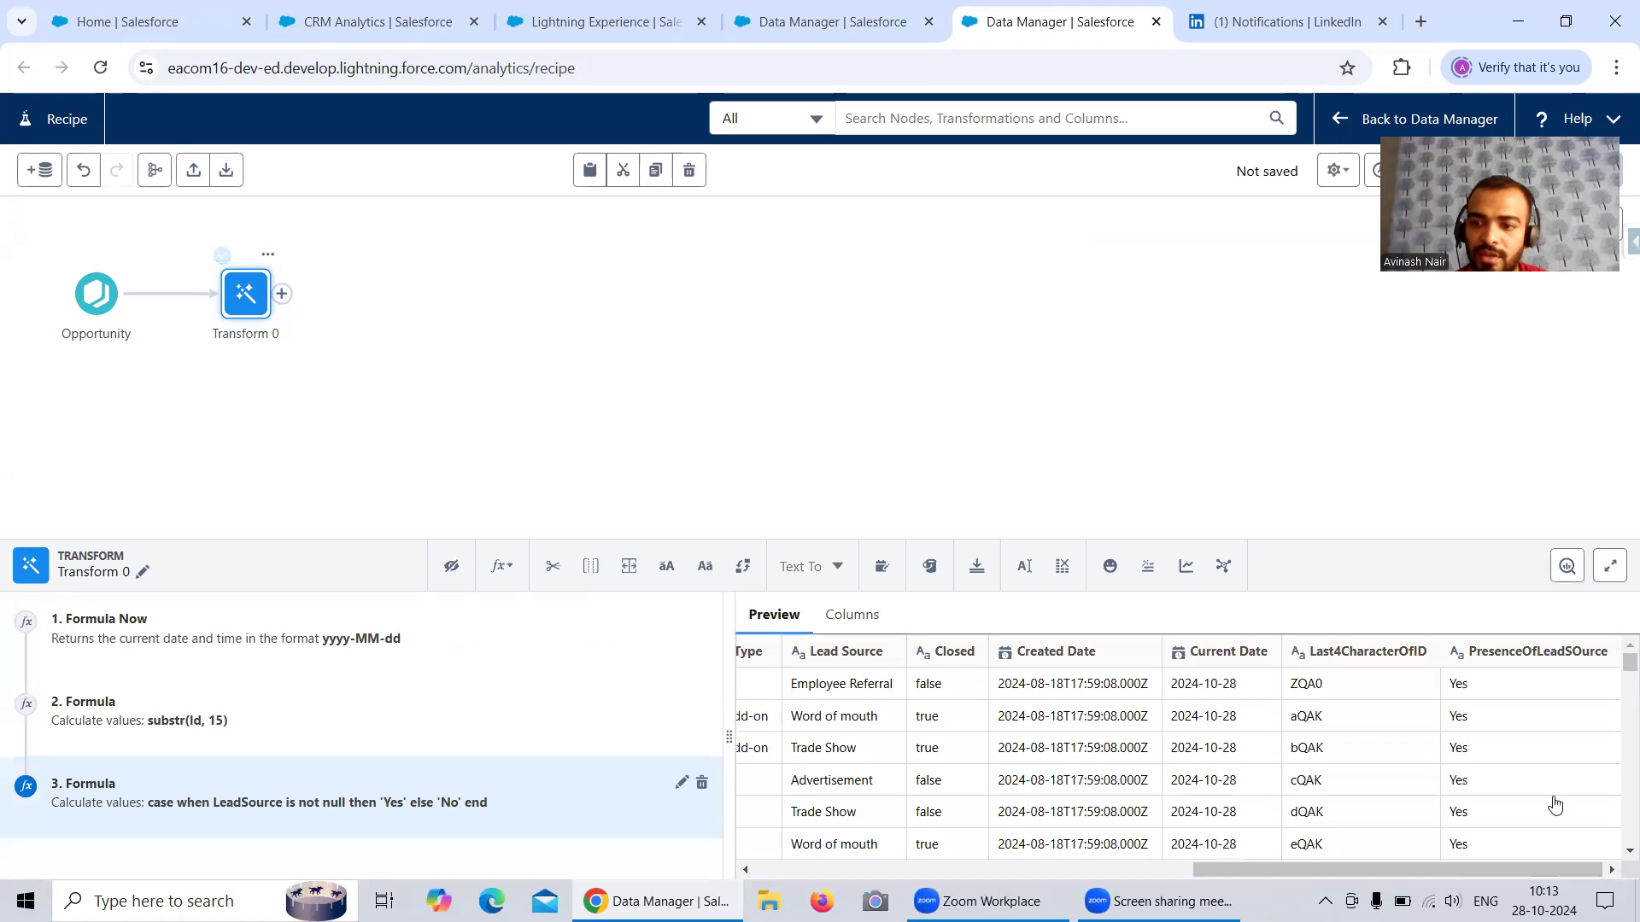
scroll(1471, 722, "left", 10)
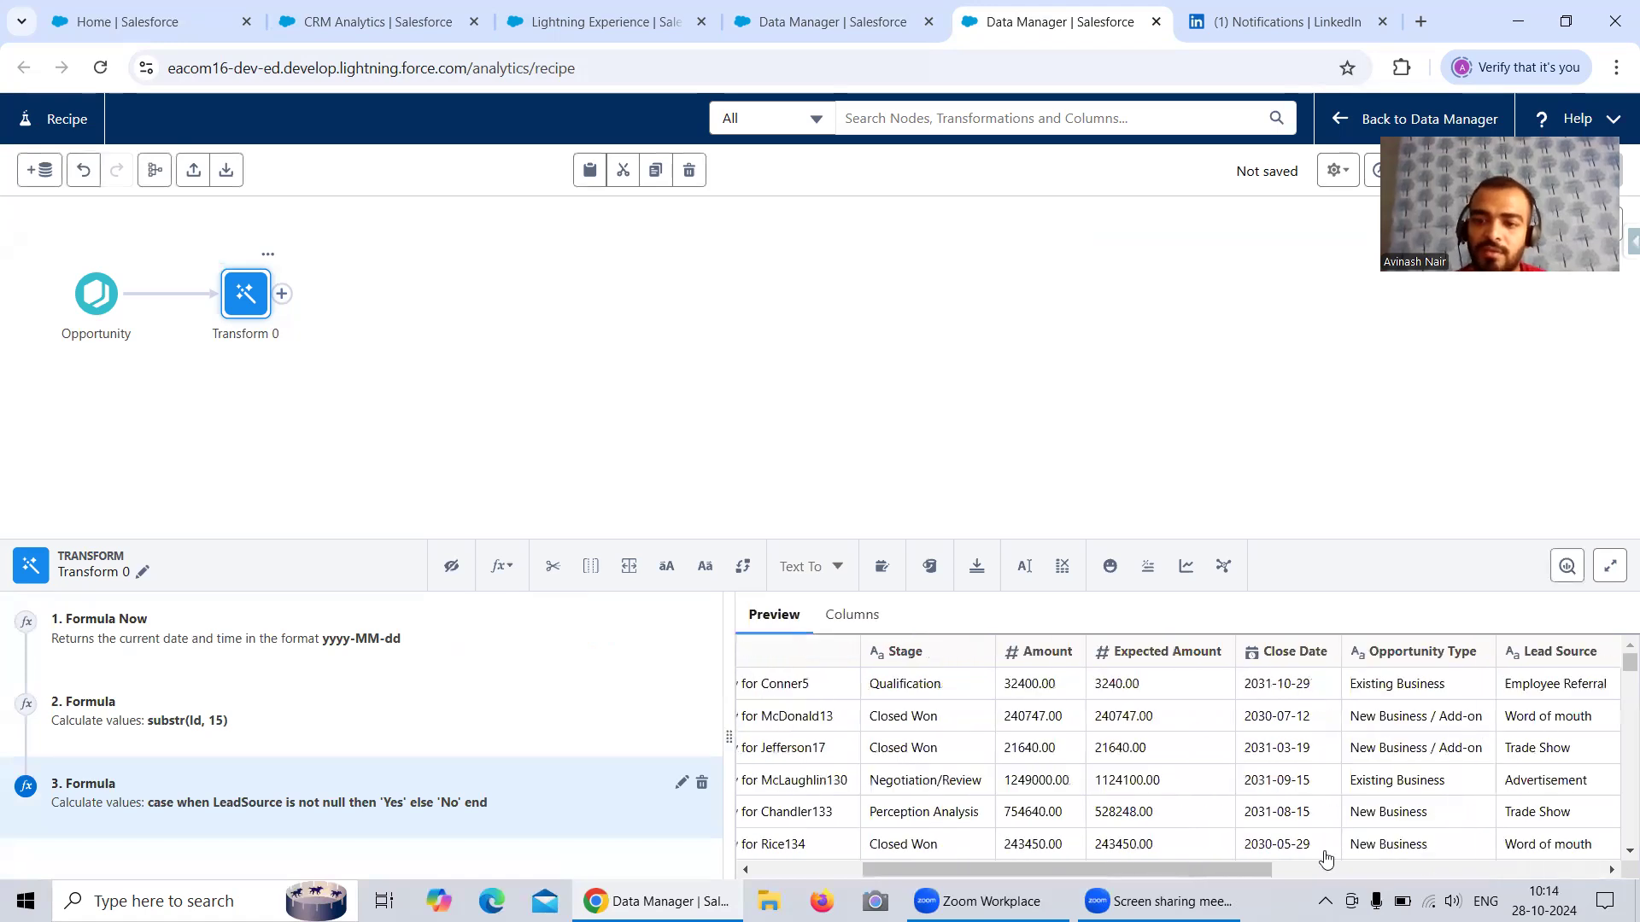
scroll(1578, 869, "right", 5)
scroll(1579, 869, "right", 5)
scroll(1537, 777, "down", 10)
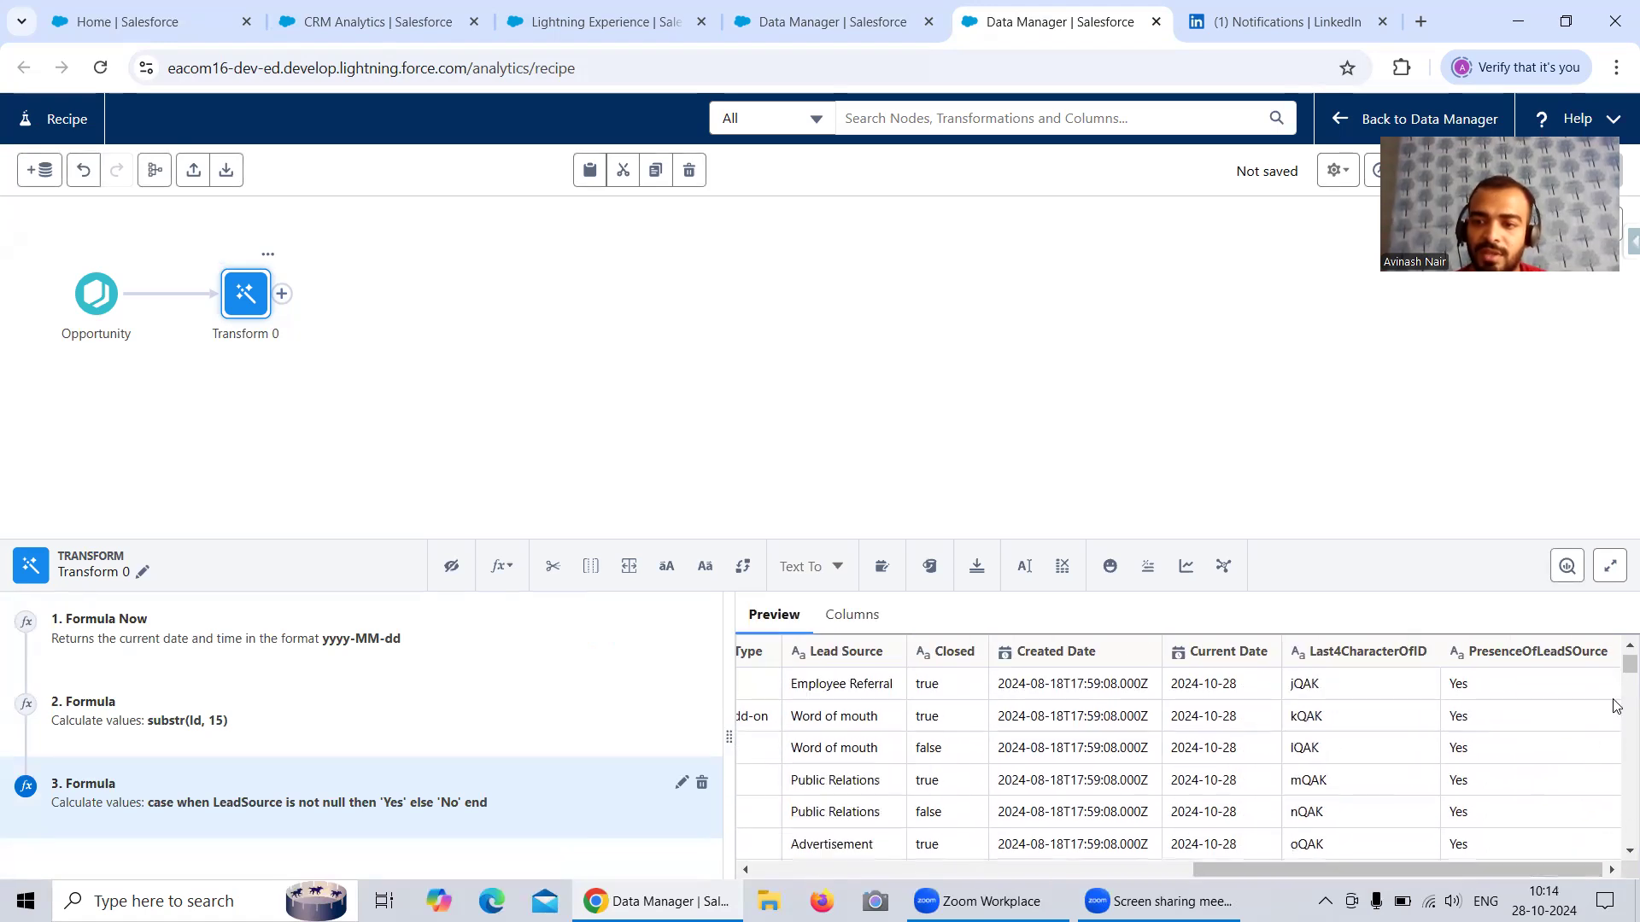
scroll(1617, 835, "down", 10)
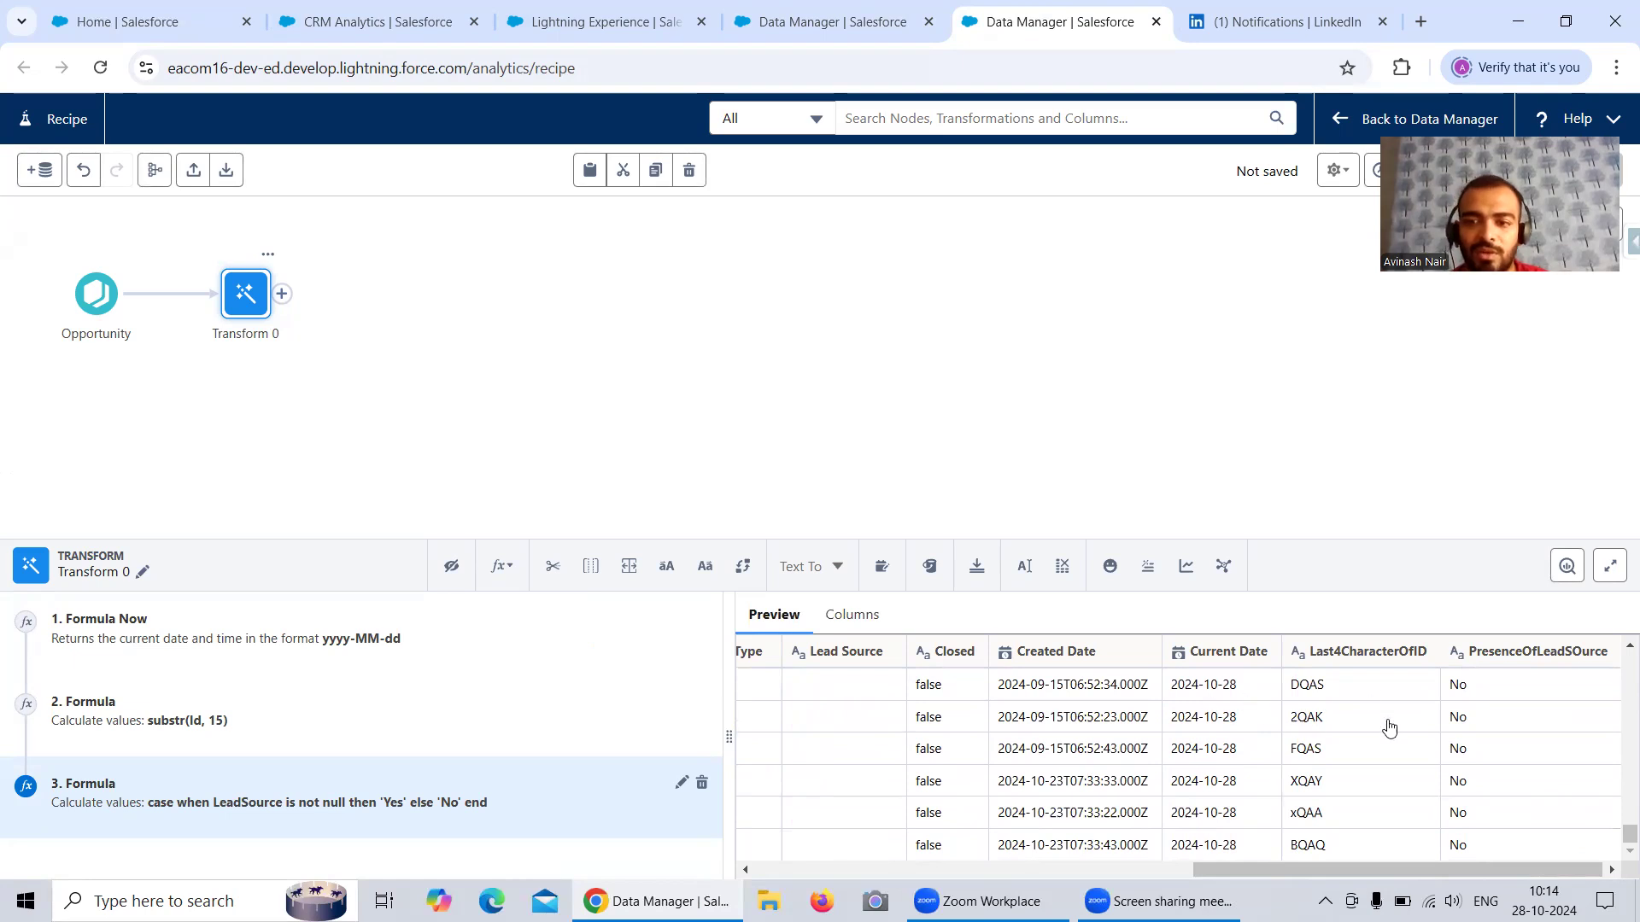
- Switch to the Free Session 6 dataflow, leave the PresenceOfLeadSOurce field, and copy the Stage_Classification field's entire SAQL expression
left_click(843, 26)
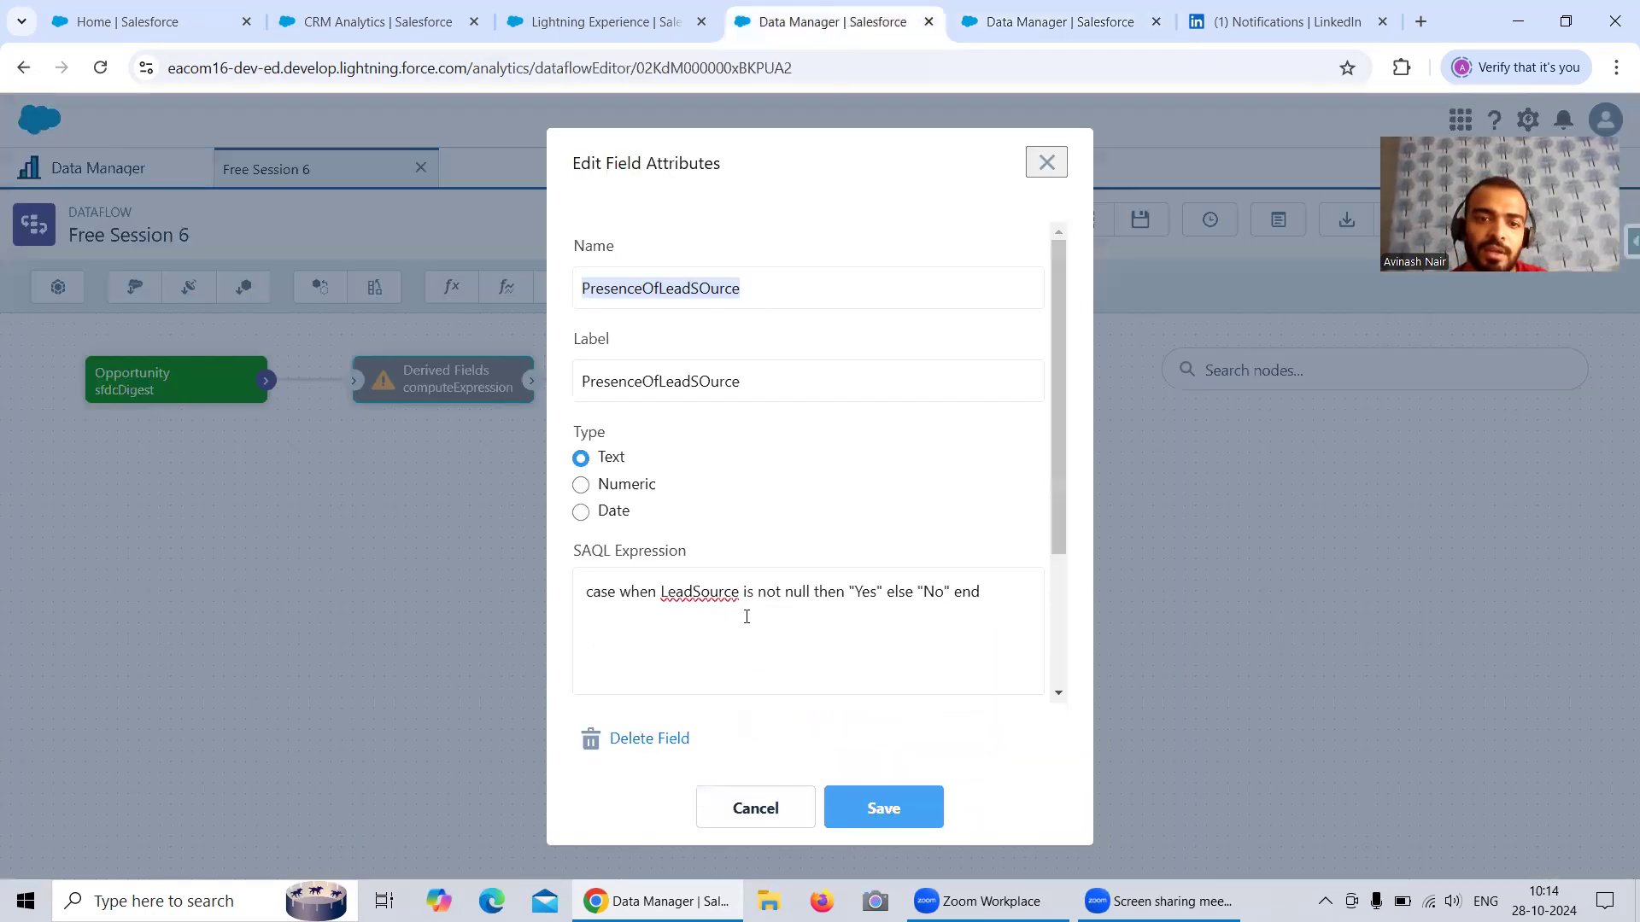
left_click(774, 810)
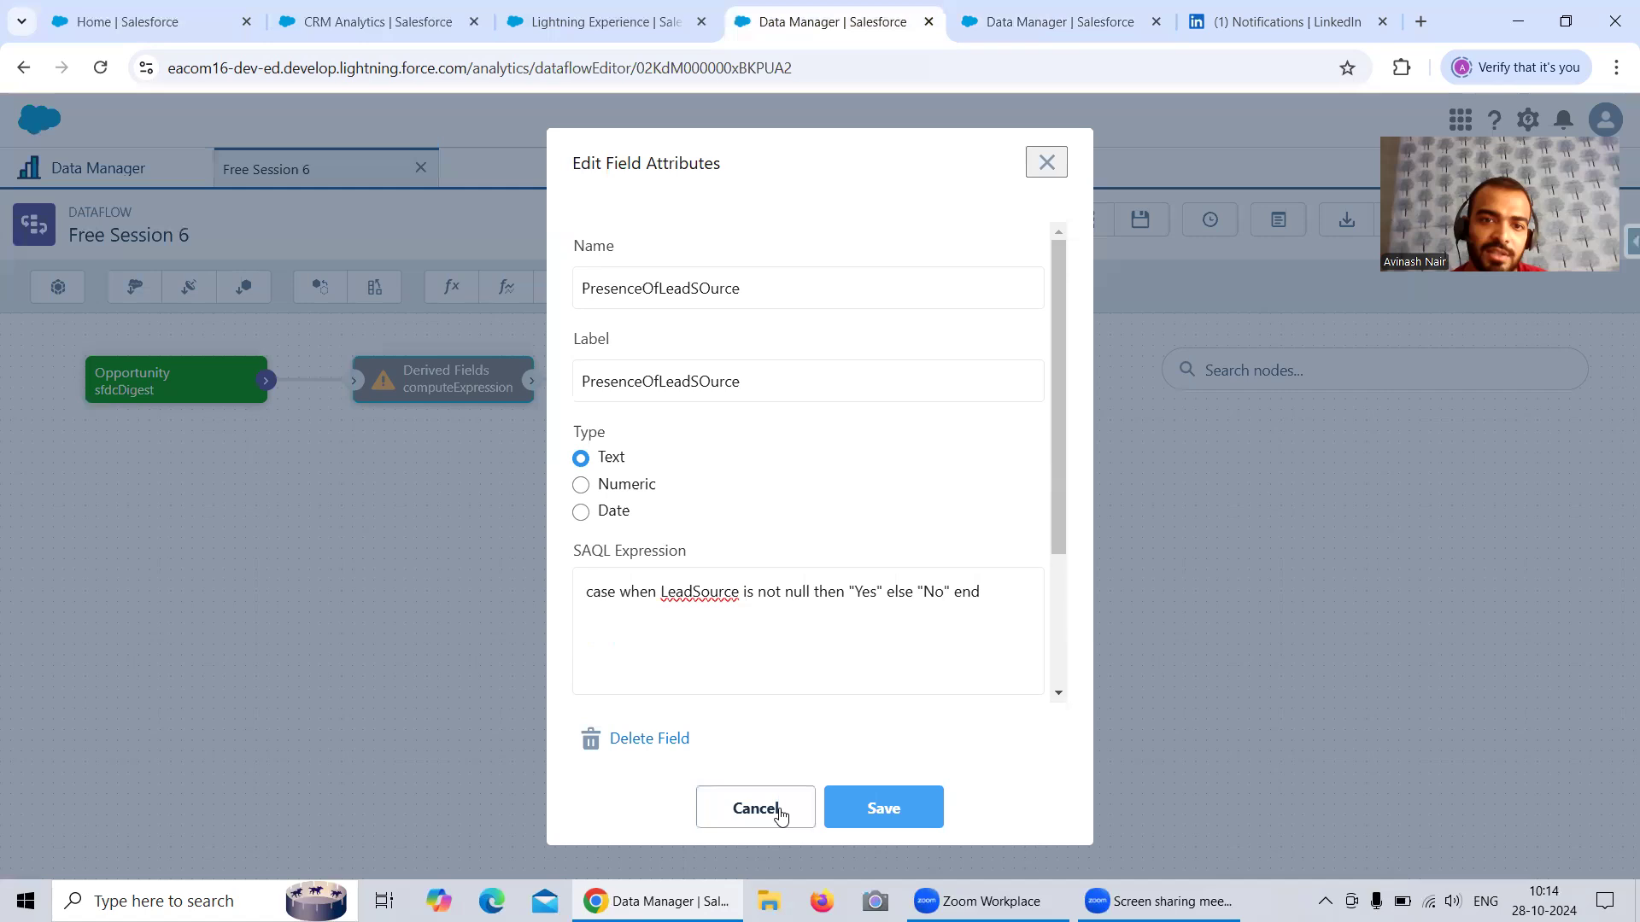
scroll(841, 658, "down", 1)
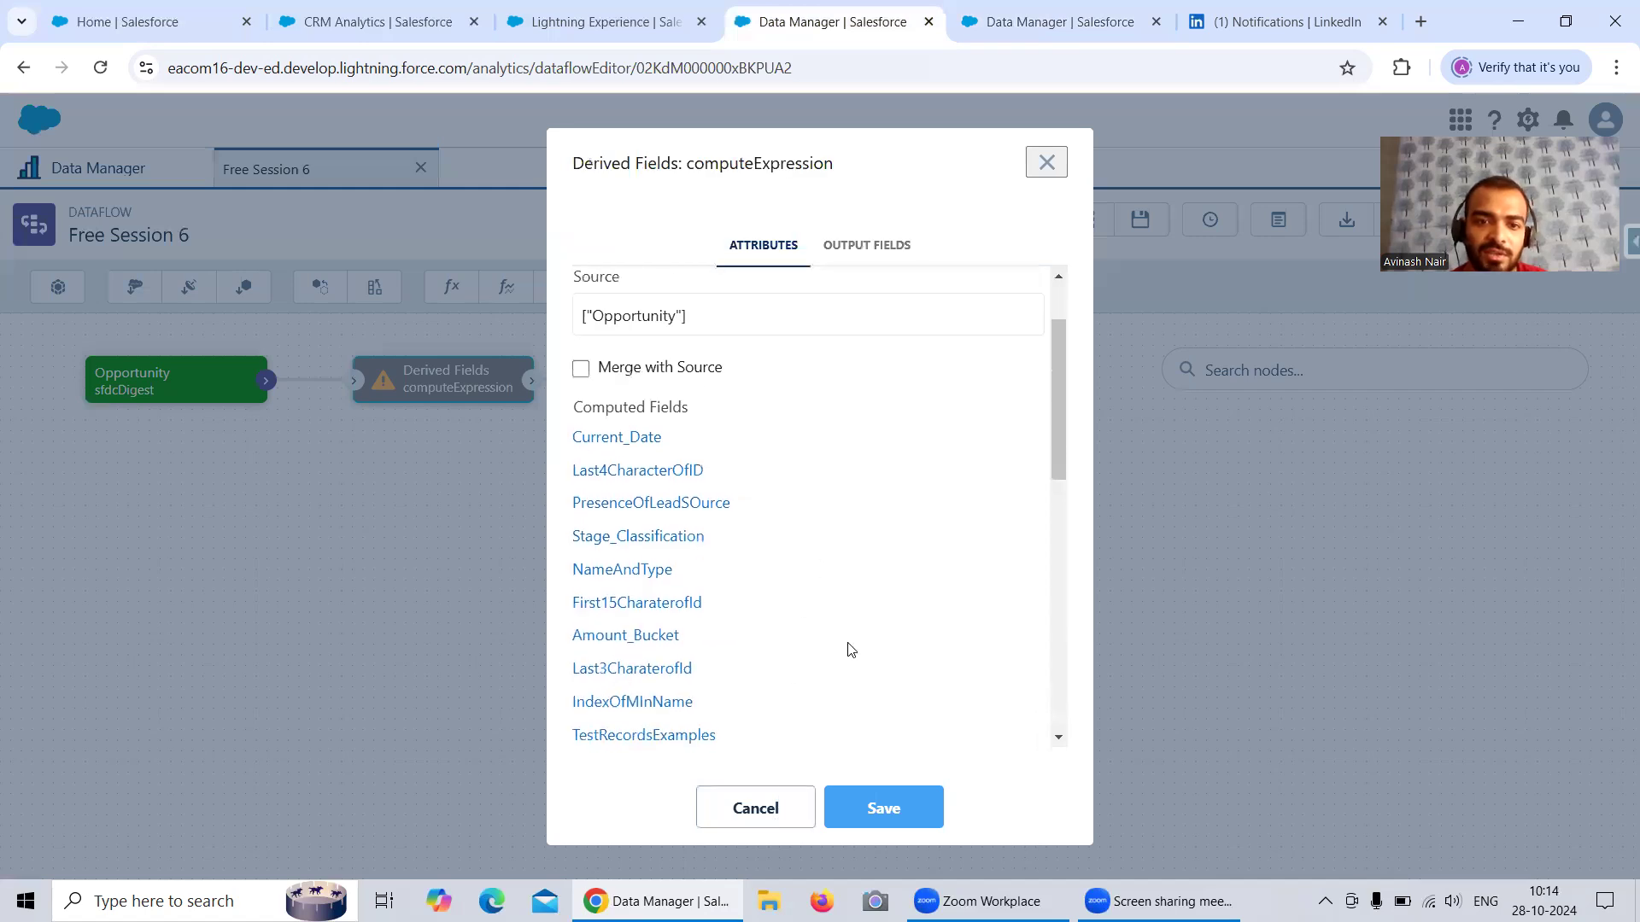
left_click(681, 540)
left_click_drag(851, 605, 574, 587)
key("ctrl+c")
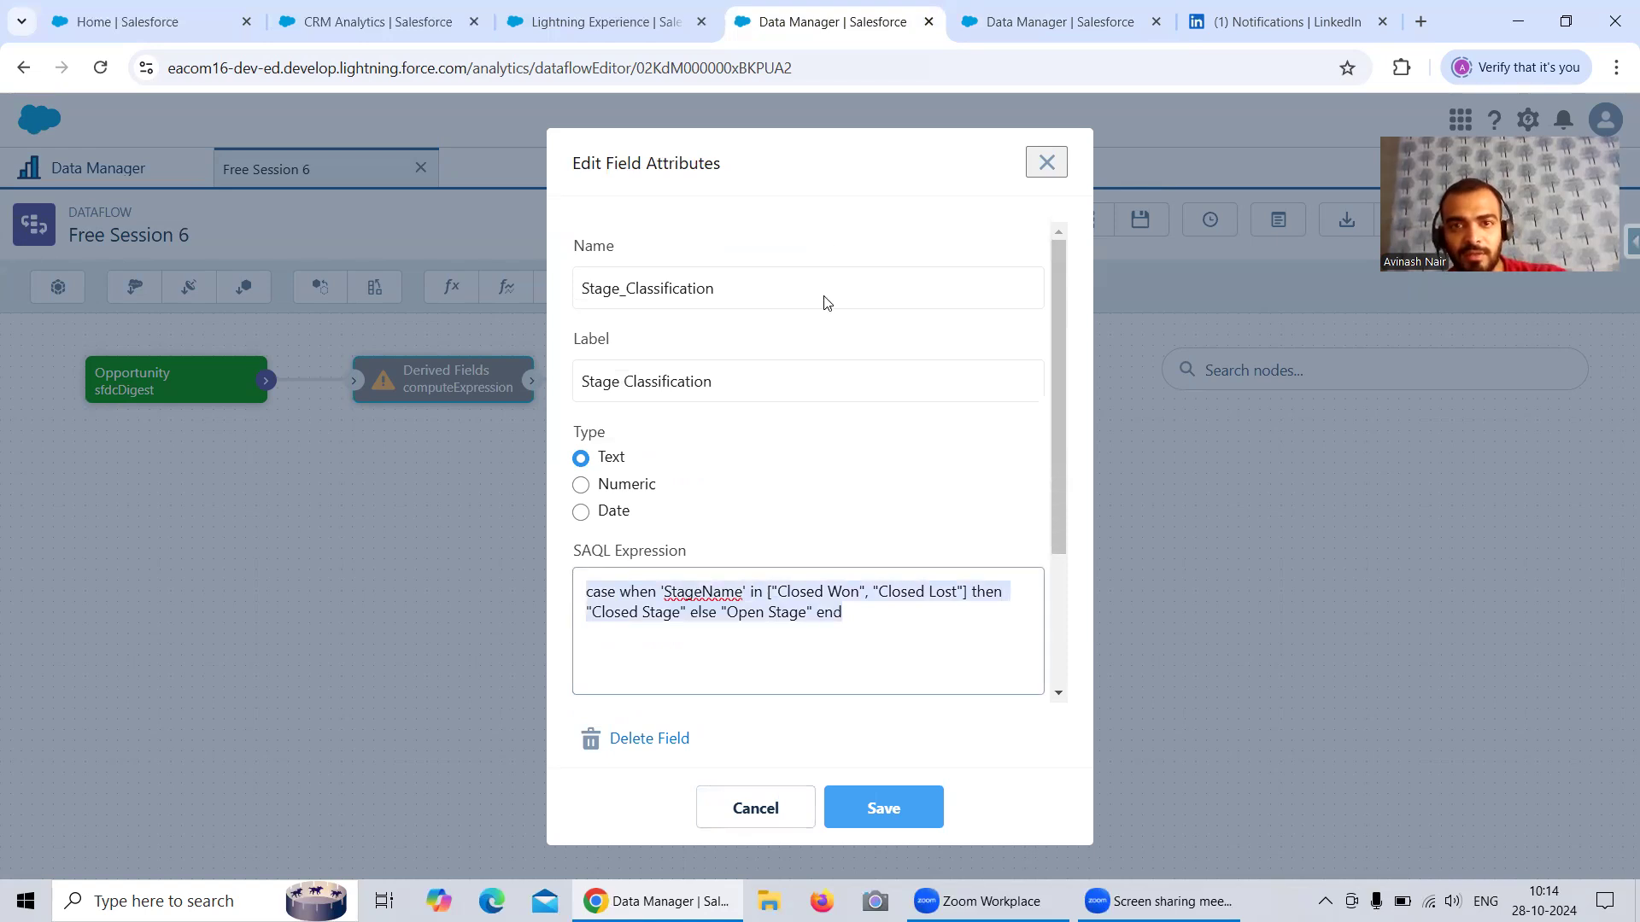
- Return to the recipe and paste the copied Stage_Classification expression into a new custom formula in the Transform node
left_click(1059, 21)
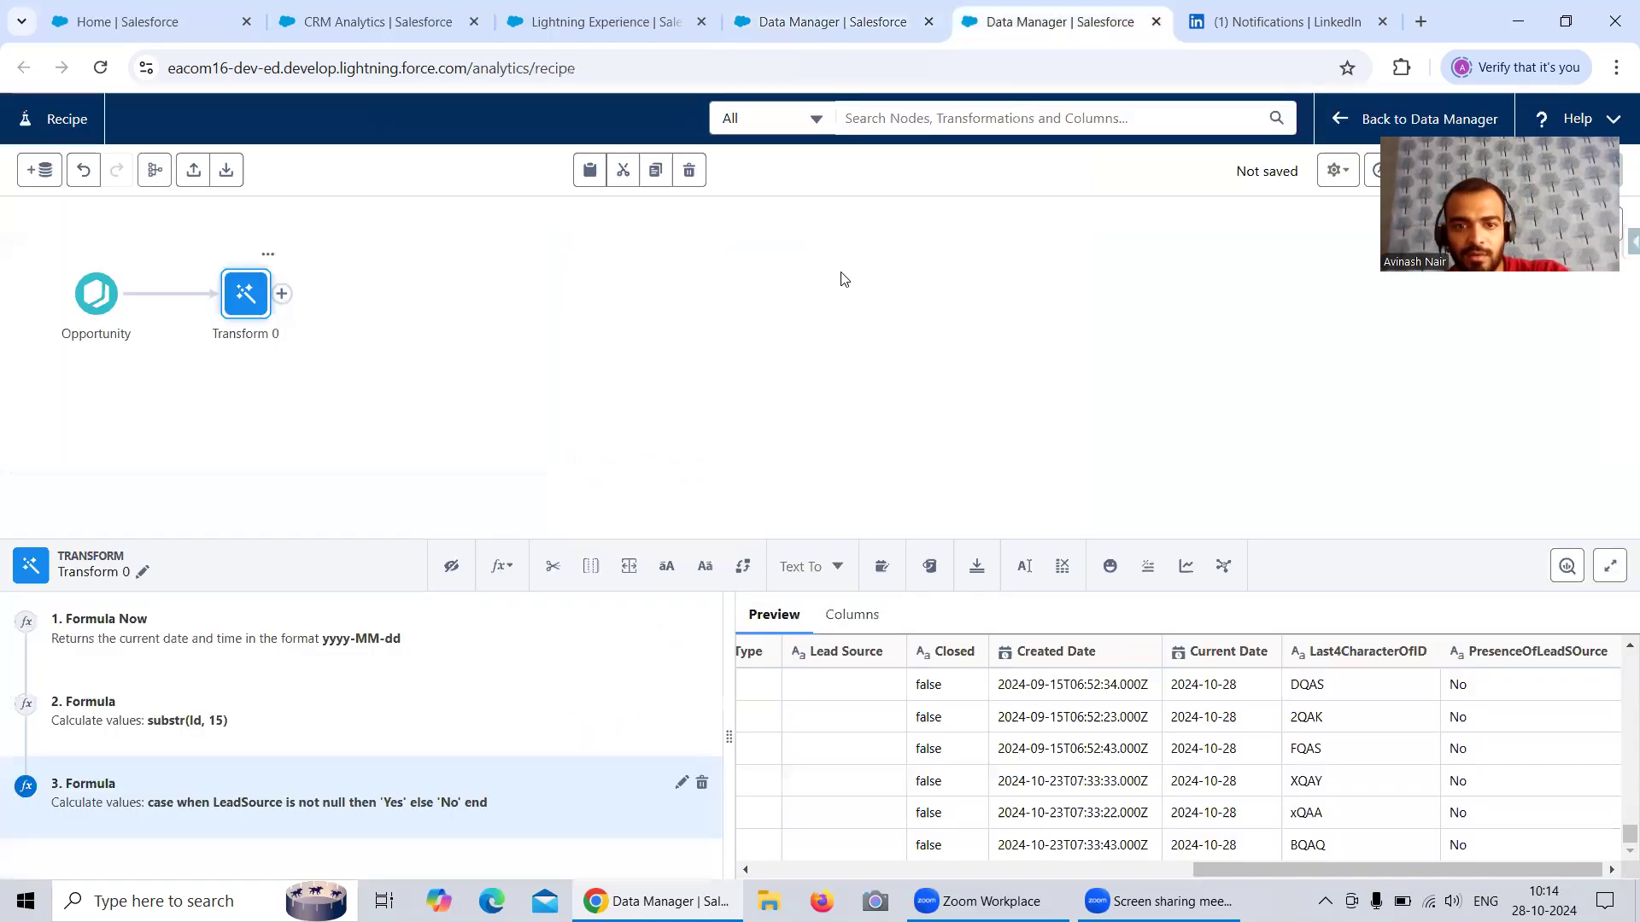
left_click(502, 567)
left_click(549, 693)
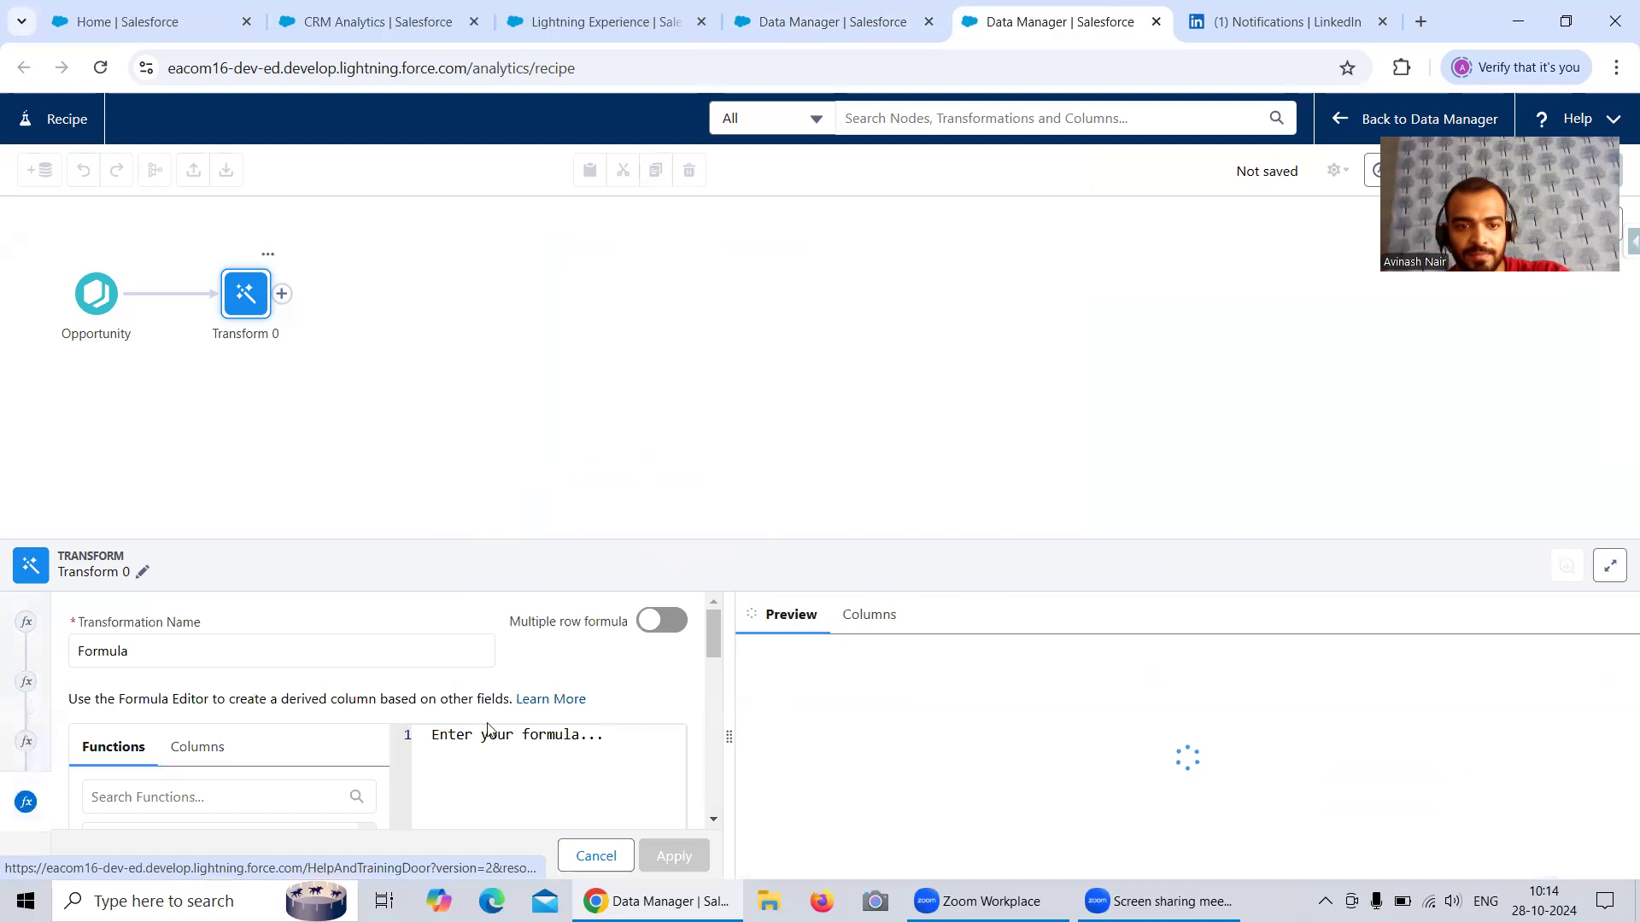
scroll(688, 714, "down", 3)
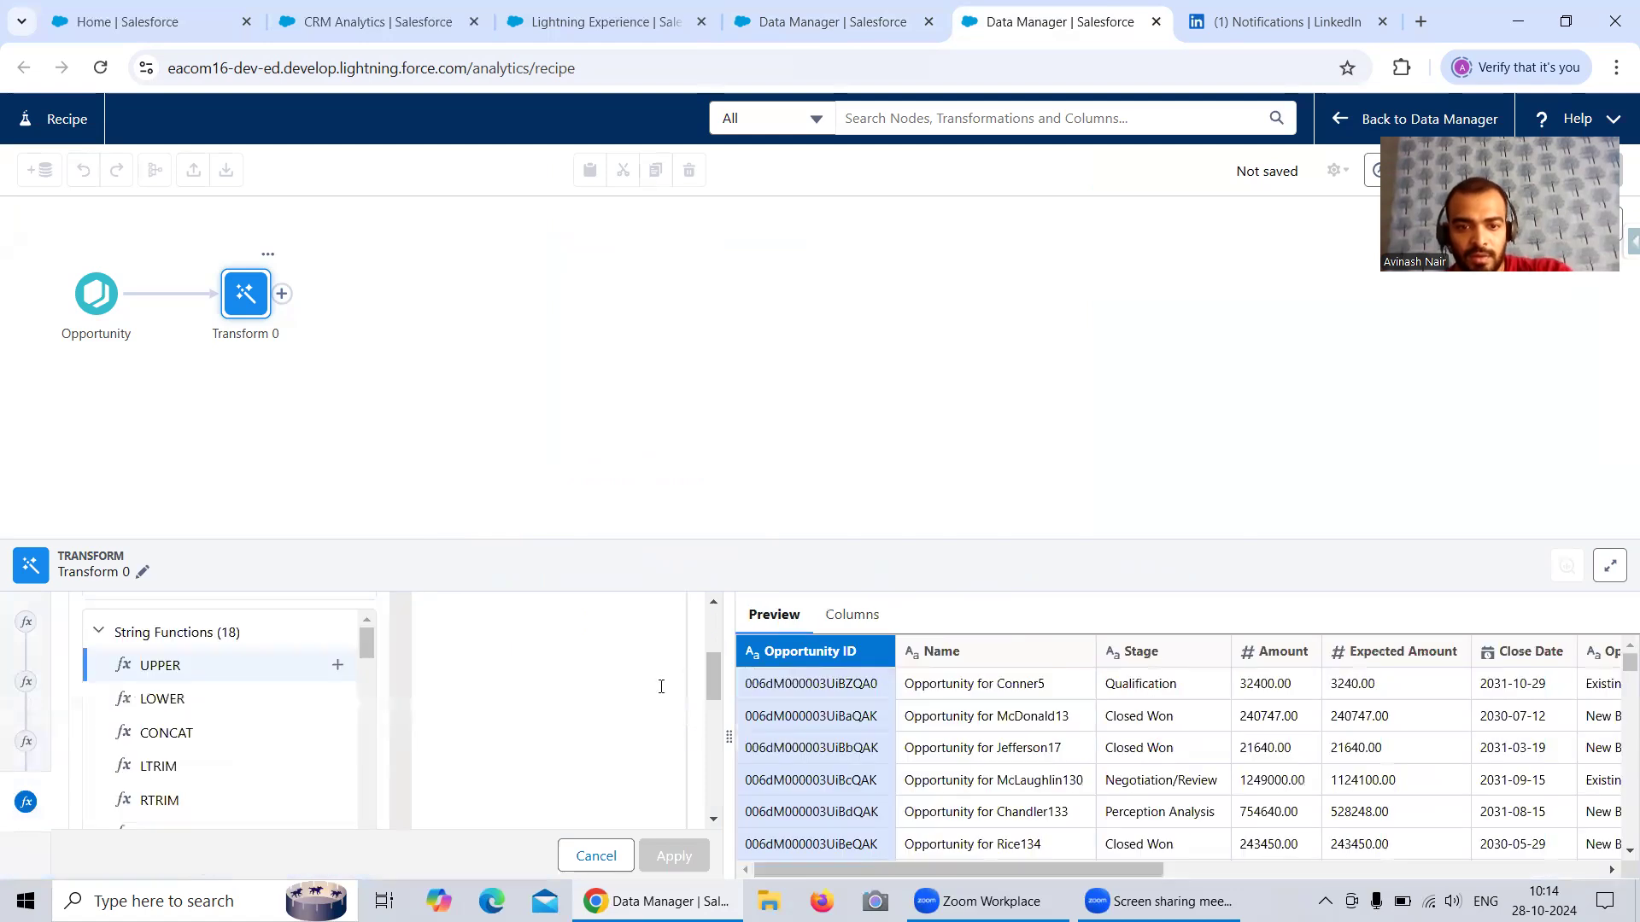
scroll(716, 654, "up", 2)
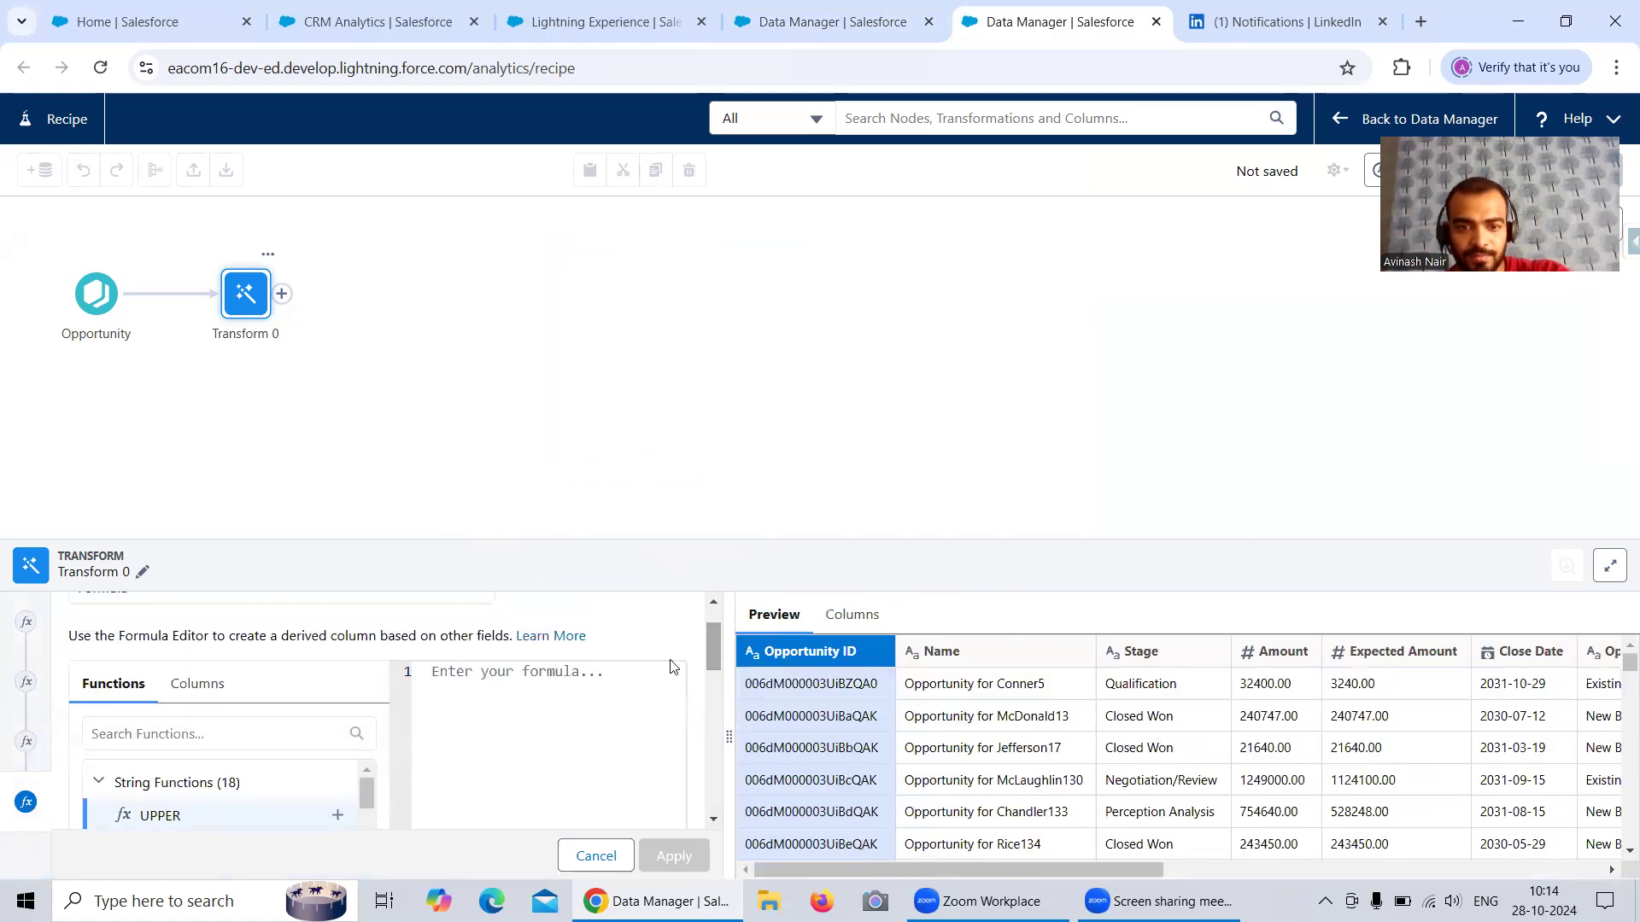
key("ctrl+v")
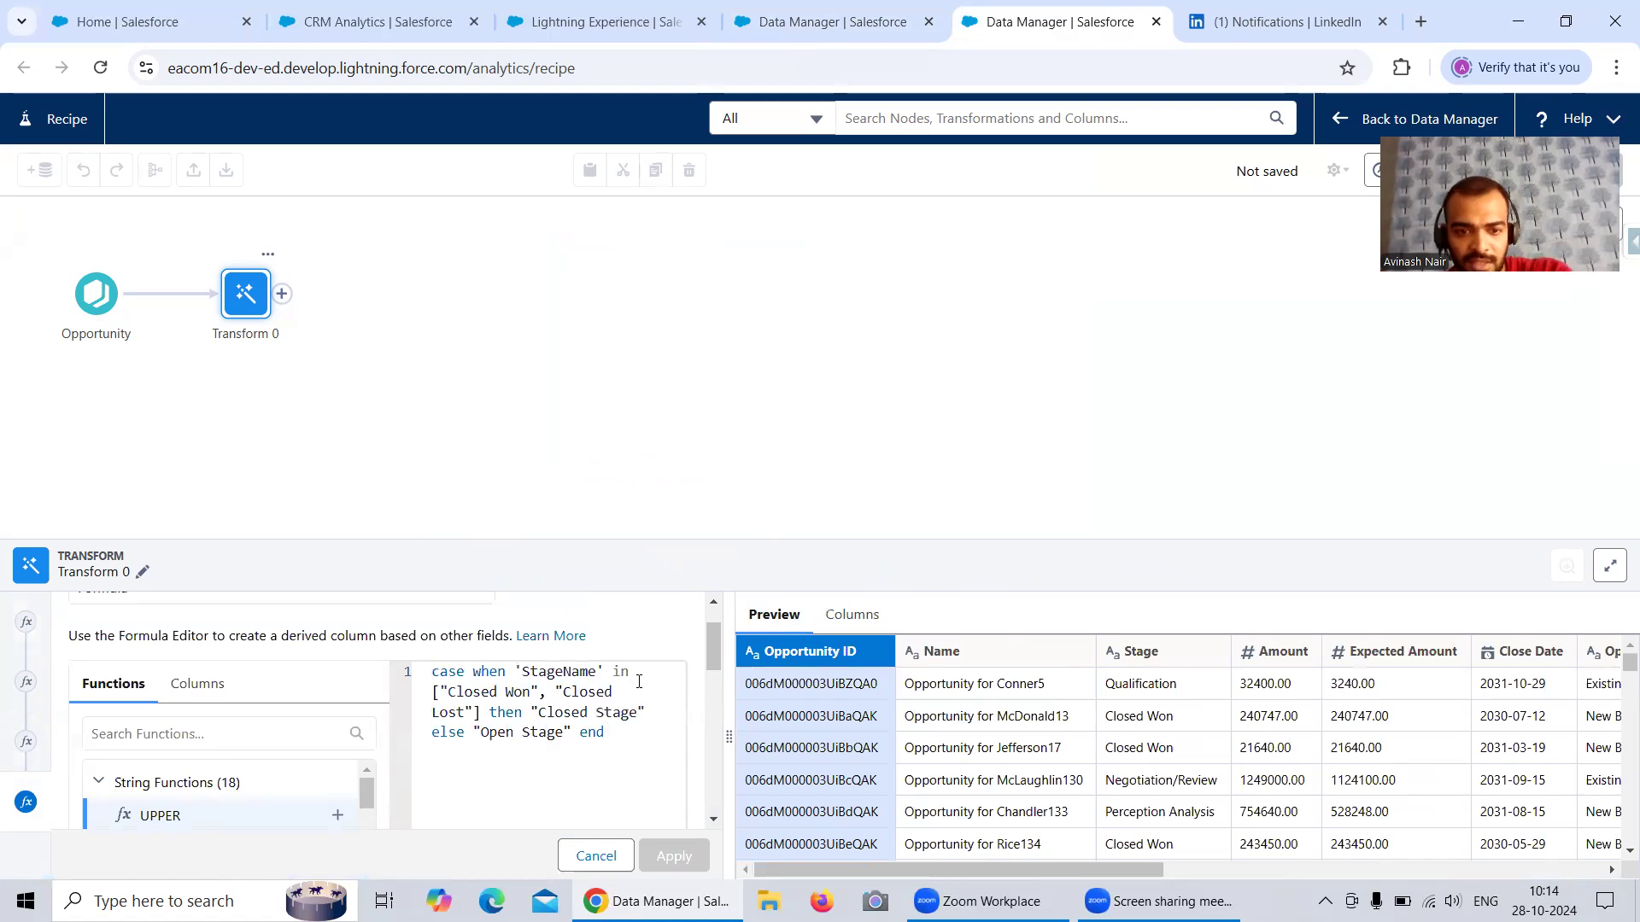
- Replace the quoted 'StageName' in the case formula with the unquoted StageName column reference
left_click(607, 671)
key("BackSpace")
key("BackSpace")
key("BackSpace")
key("BackSpace")
key("BackSpace")
key("BackSpace")
key("BackSpace")
key("BackSpace")
key("BackSpace")
key("BackSpace")
key("BackSpace")
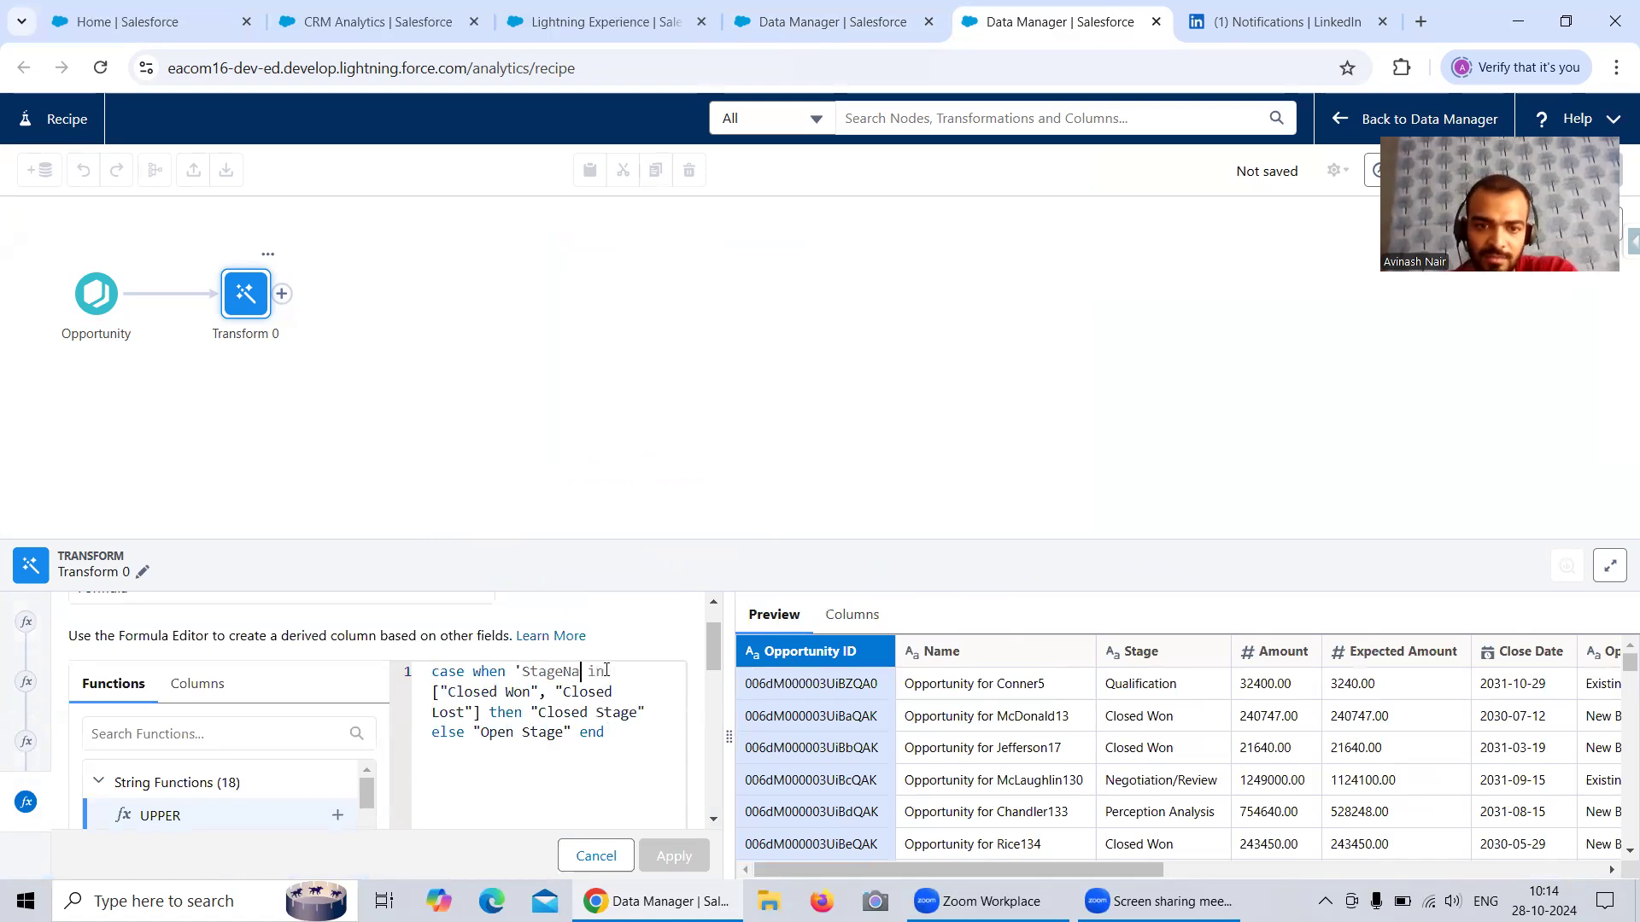
type("Sta")
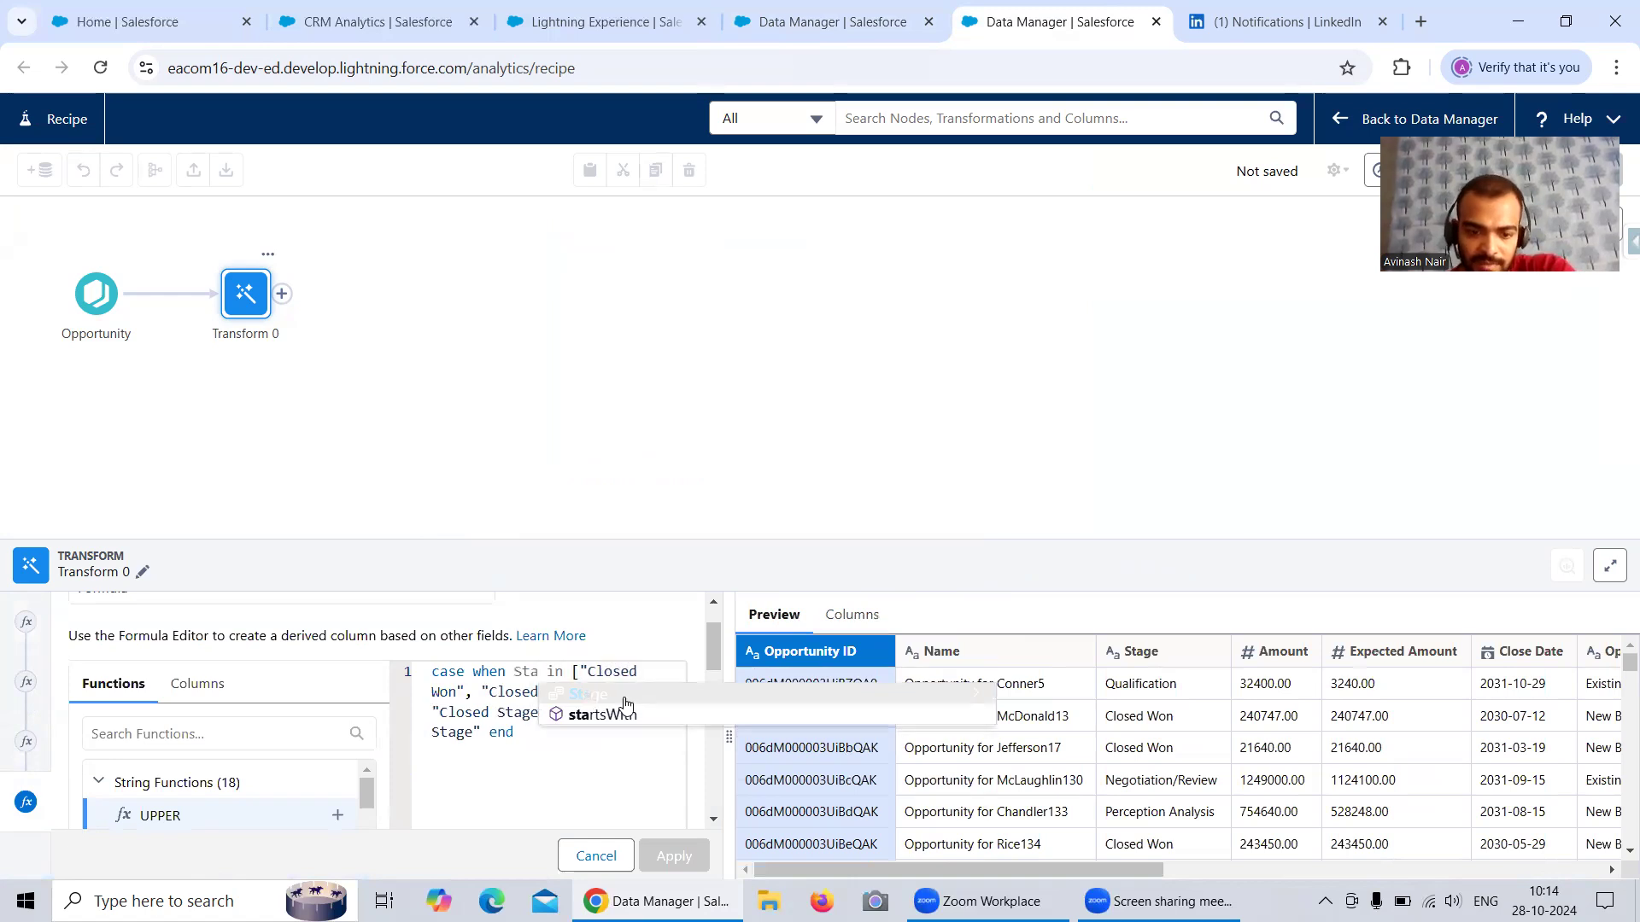
left_click(625, 695)
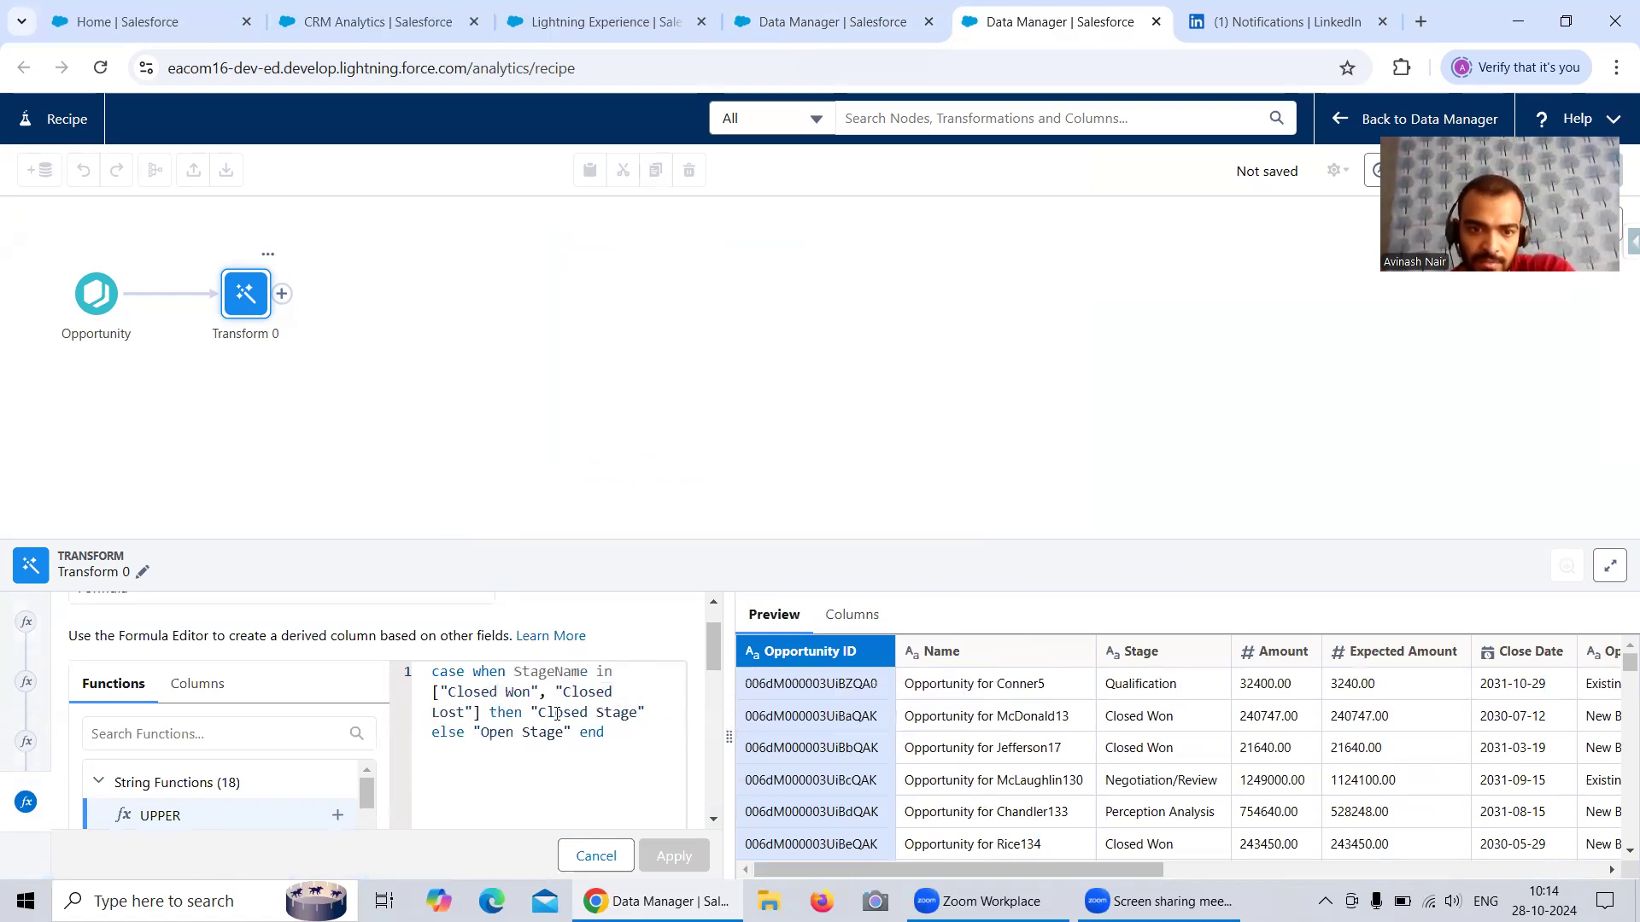
- Change the square brackets around the Closed Won and Closed Lost list to parentheses
left_click(441, 693)
key("BackSpace")
type("(")
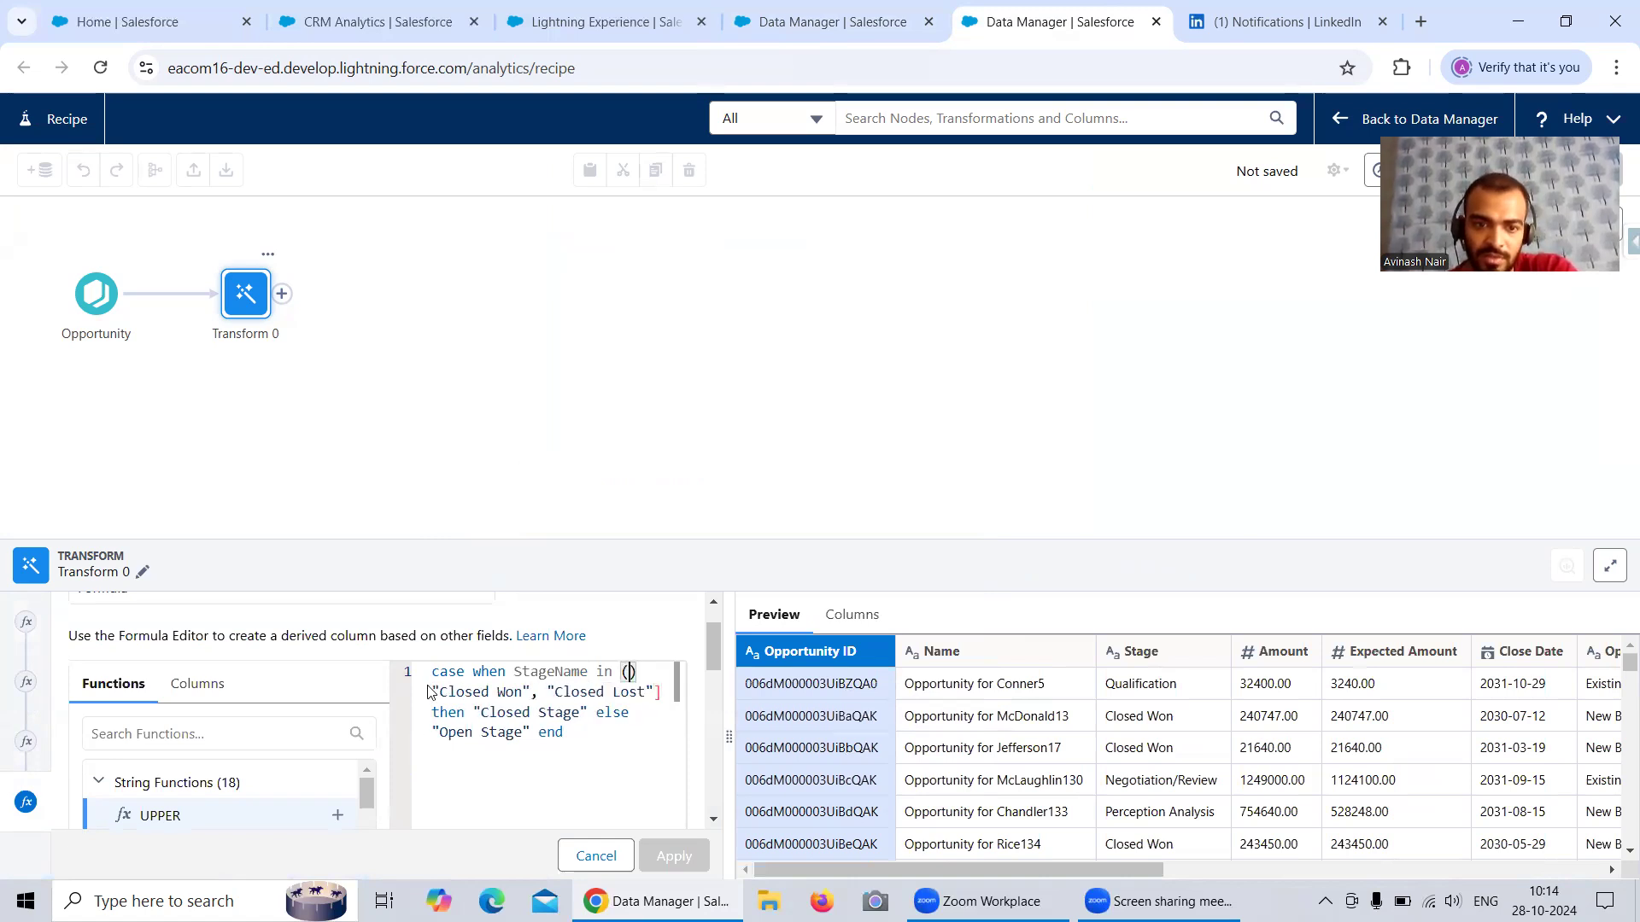
left_click(662, 692)
key("BackSpace")
left_click(634, 672)
key("BackSpace")
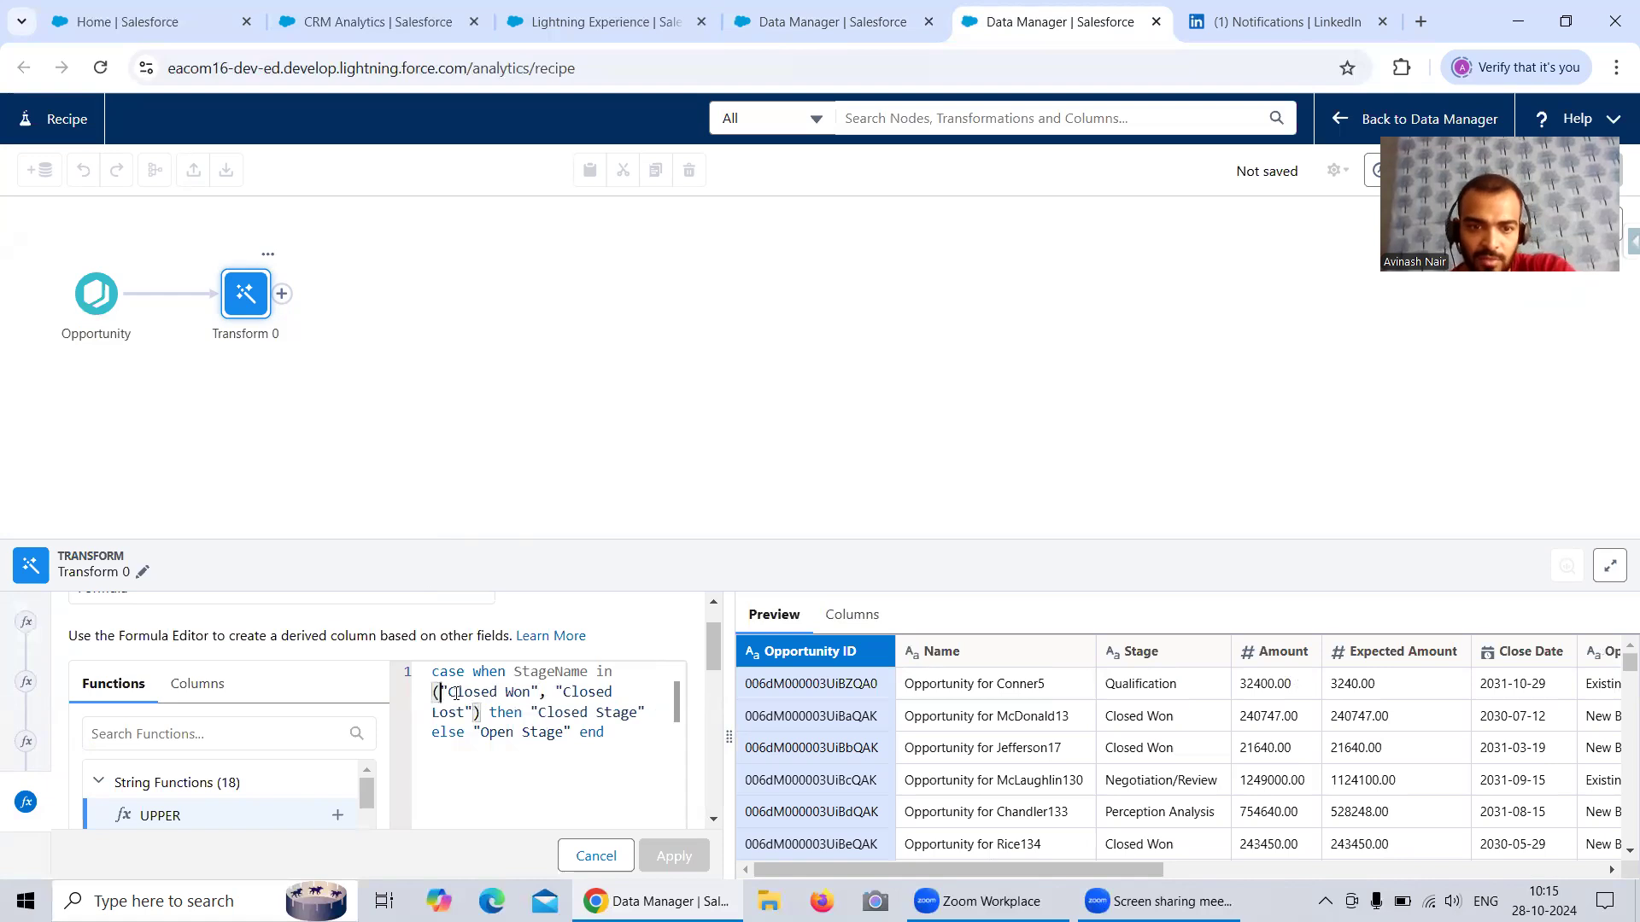
- Change the double quotes around Closed Won and Closed Lost in the formula to single quotes
type("'")
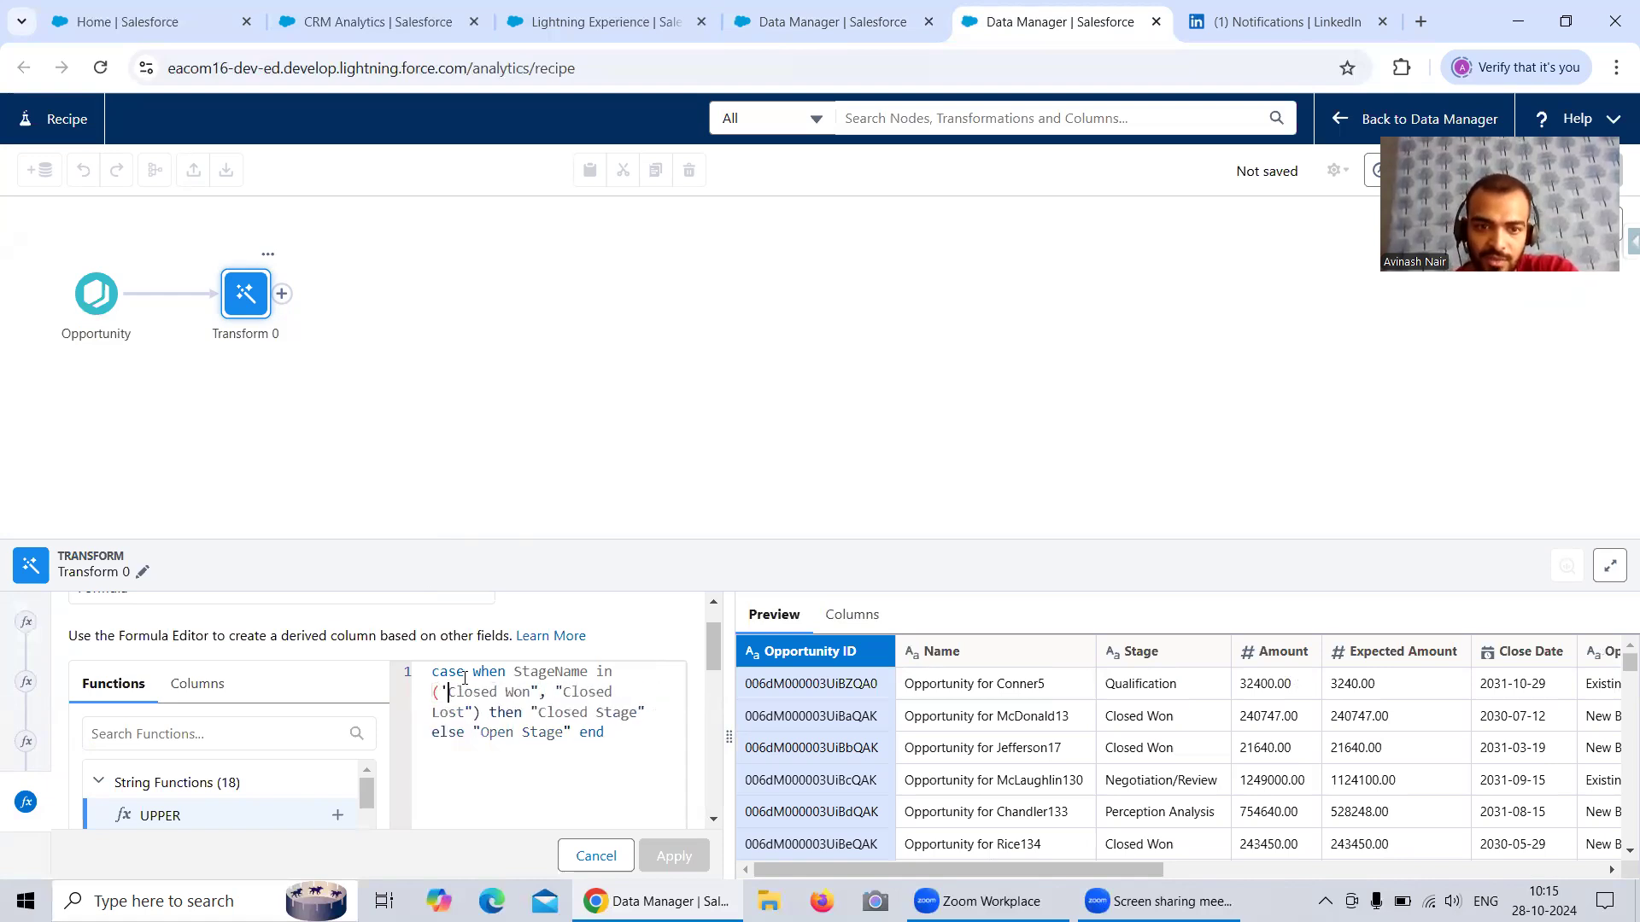
left_click(540, 692)
key("BackSpace")
type("'")
left_click(563, 691)
key("BackSpace")
type("'")
left_click_drag(472, 711, 482, 686)
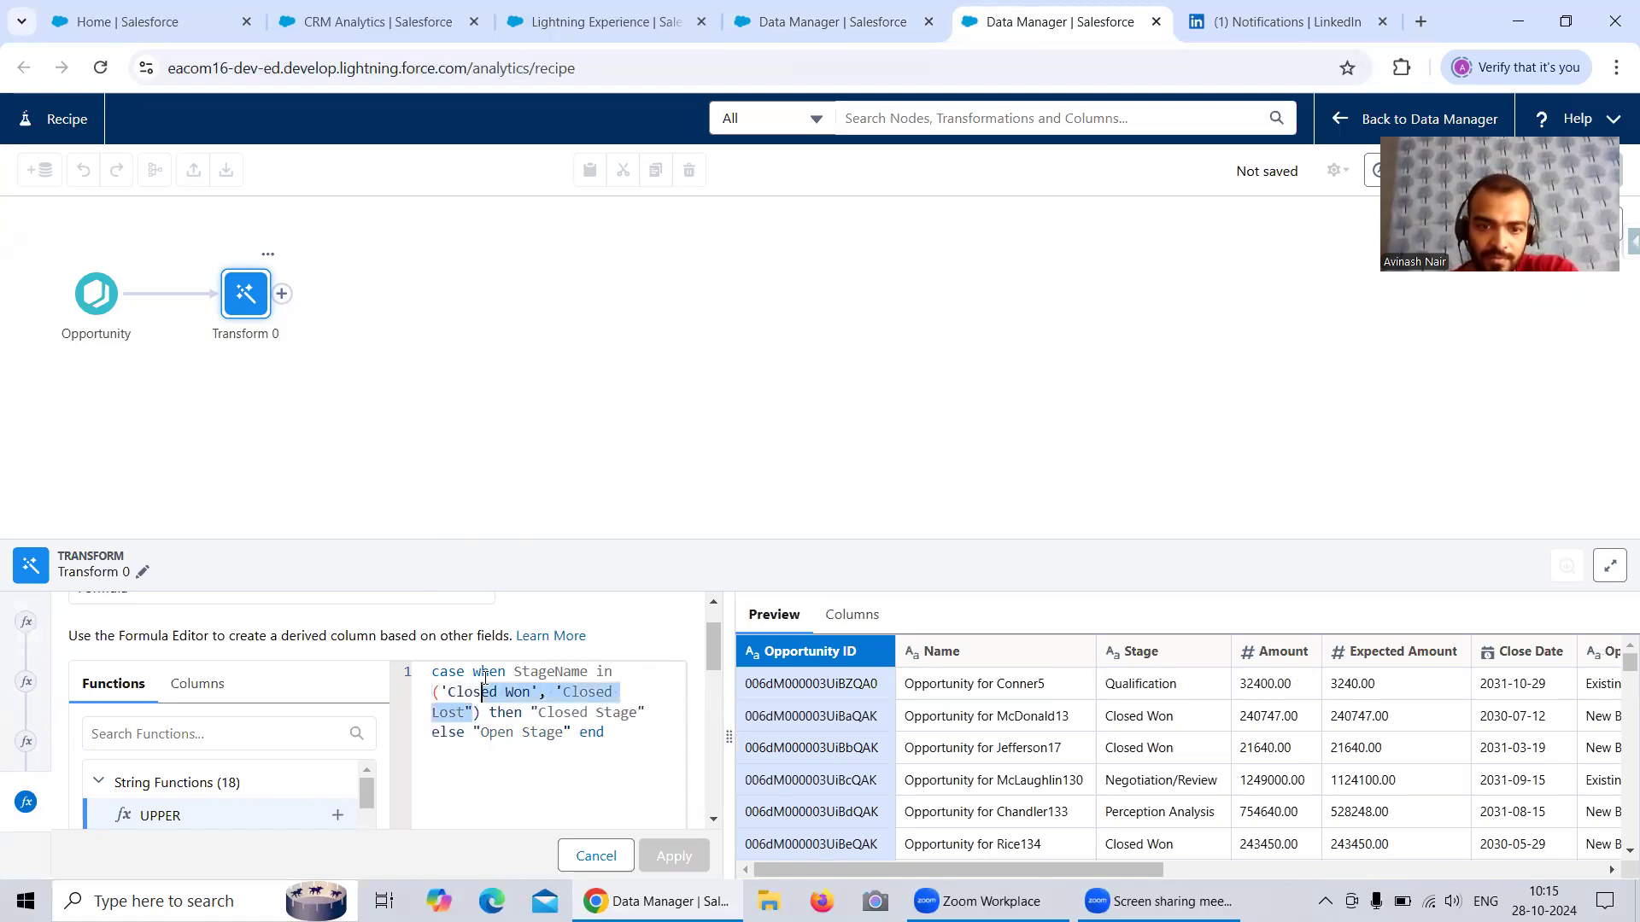
key("Down")
key("Down")
key("Up")
key("BackSpace")
type("'")
- Change the double quotes around Closed Stage and Open Stage in the formula to single quotes
left_click(539, 714)
key("BackSpace")
type("'")
left_click(666, 709)
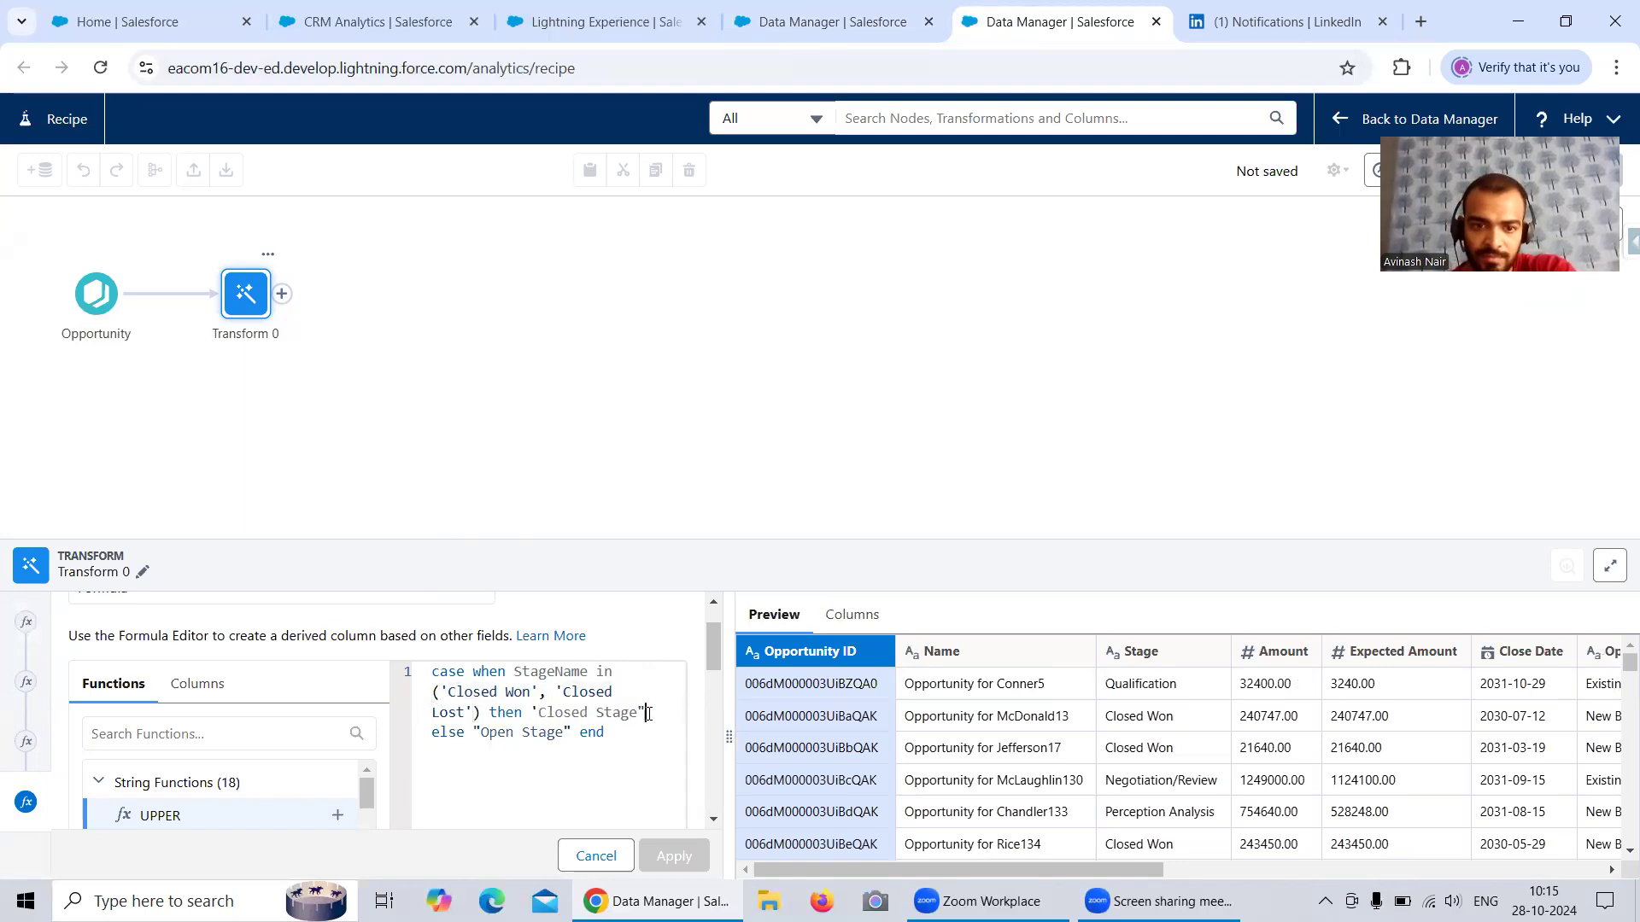
key("BackSpace")
type("'")
left_click(479, 732)
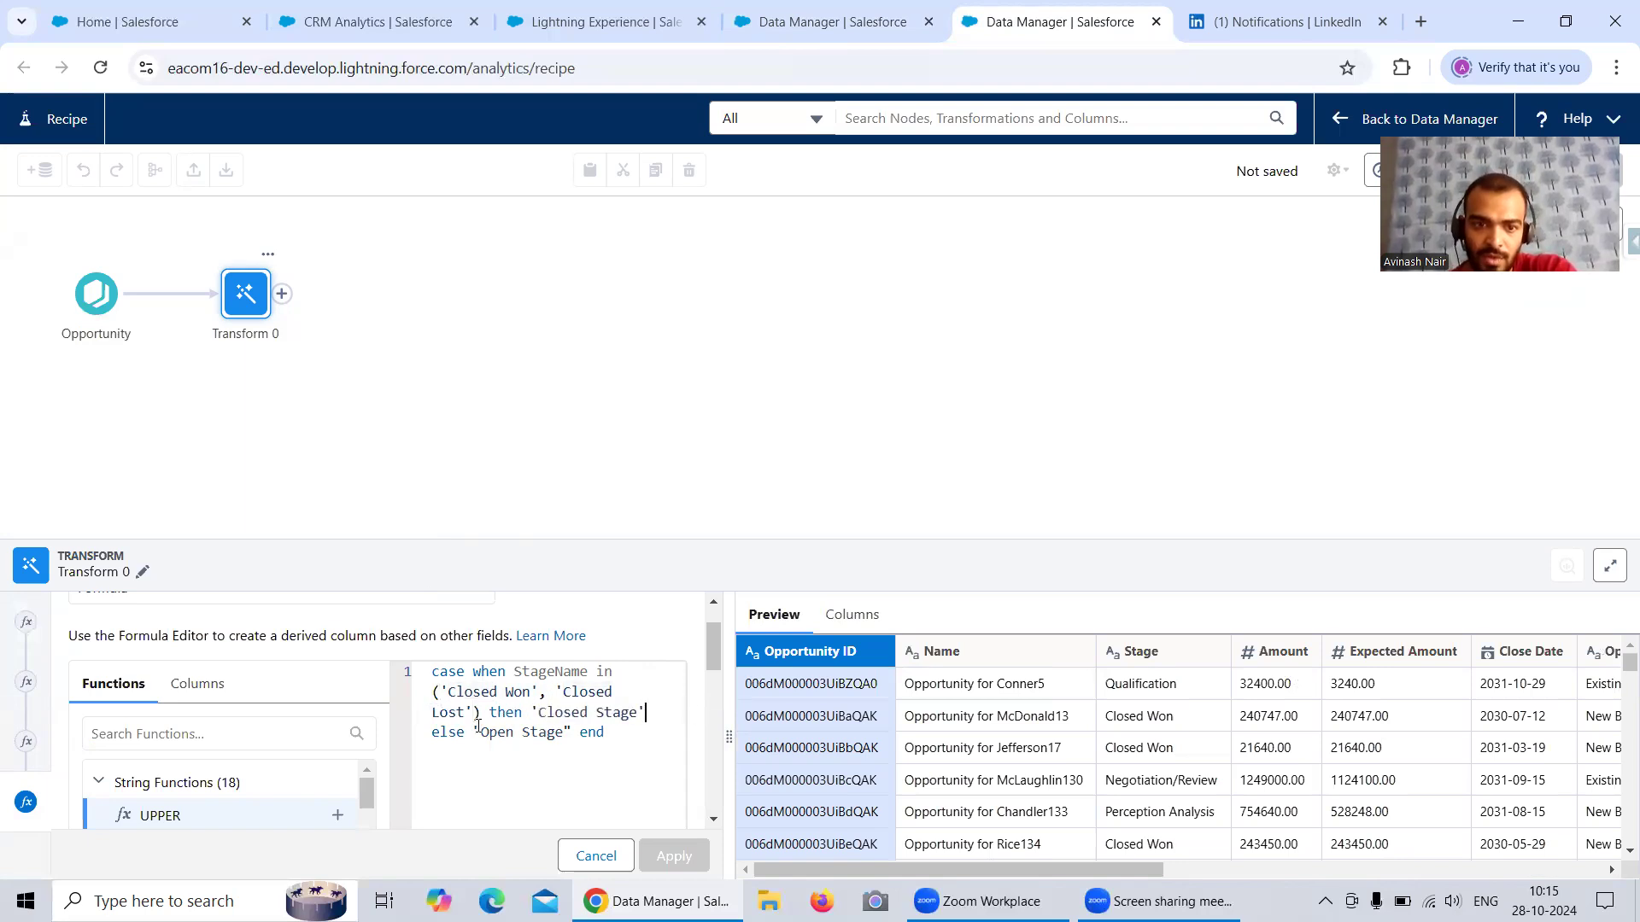
key("BackSpace")
type("'")
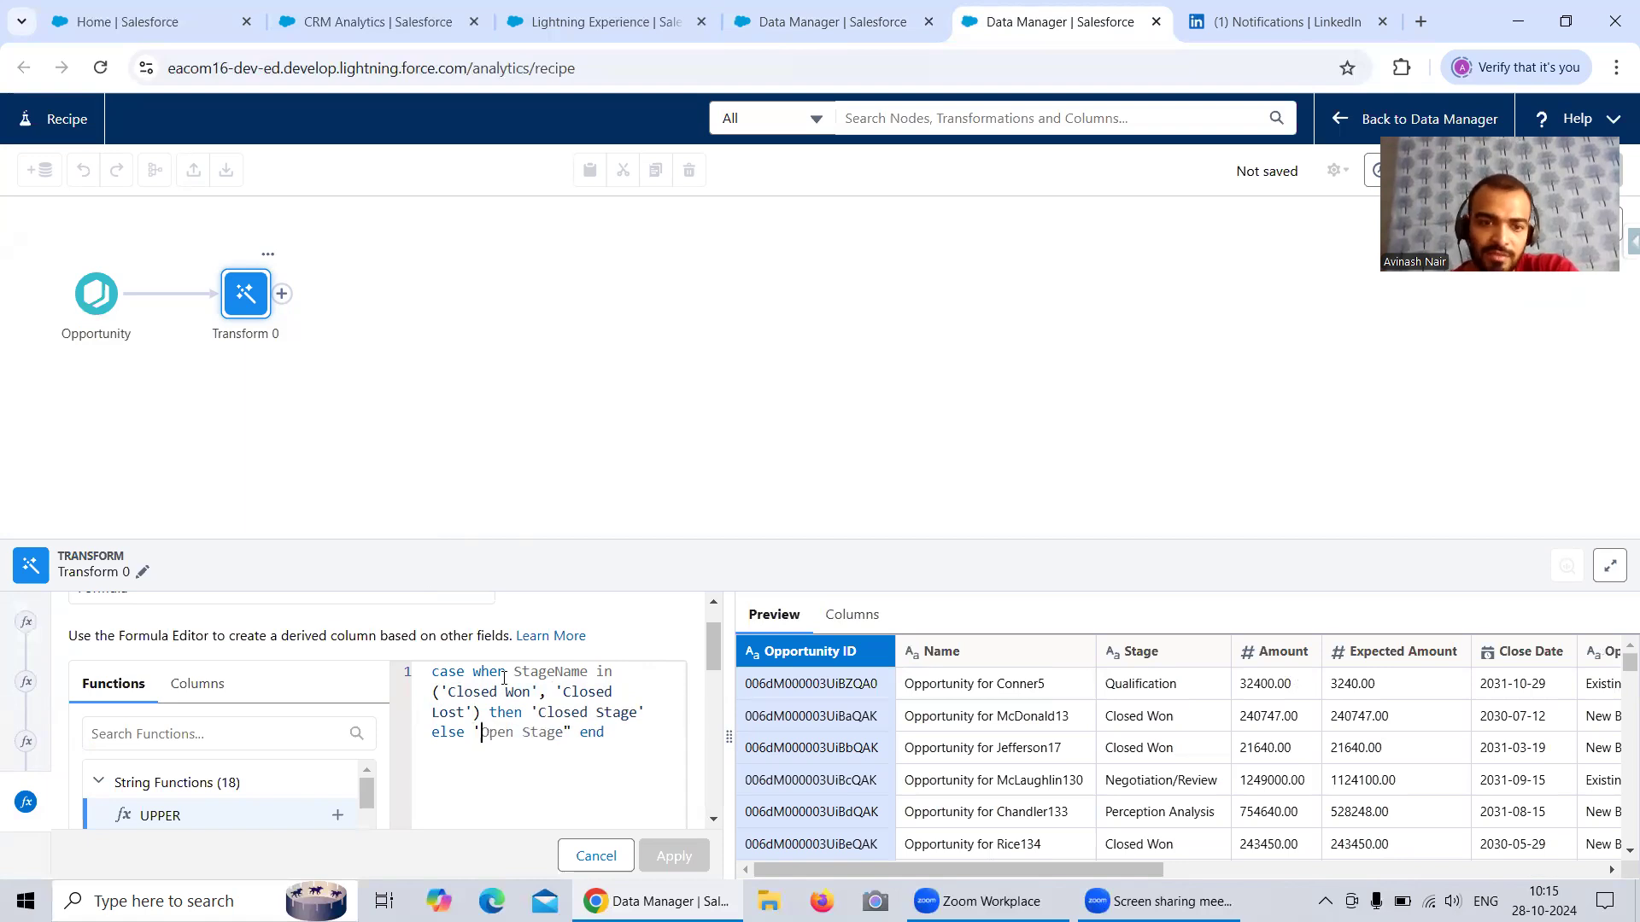
left_click(571, 728)
key("BackSpace")
type("'")
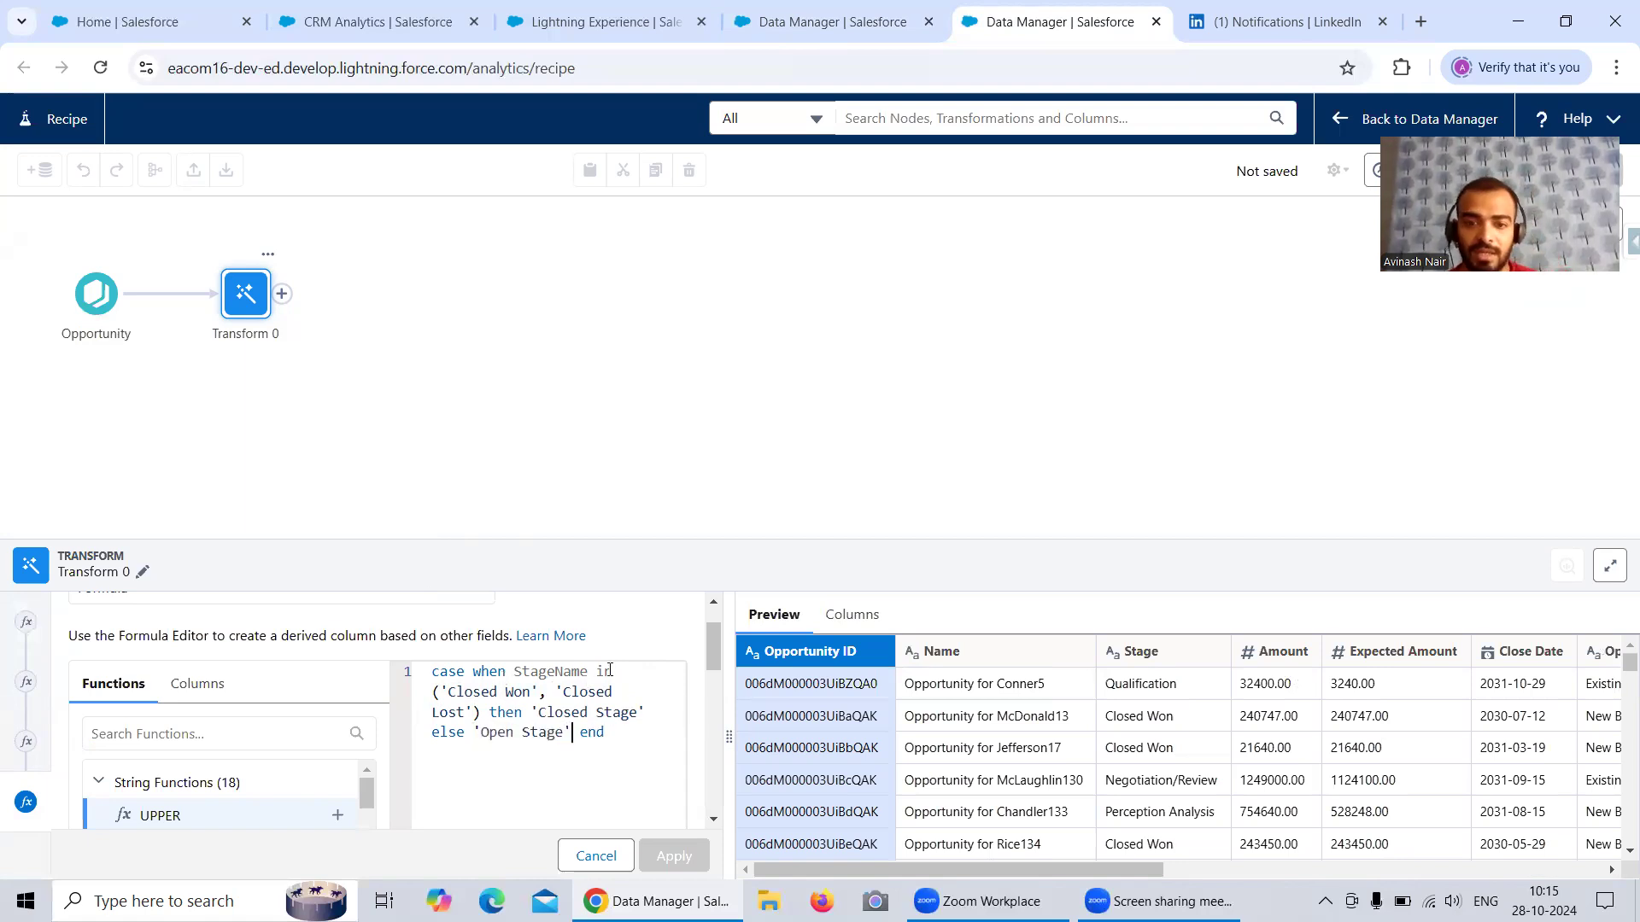
left_click(611, 731)
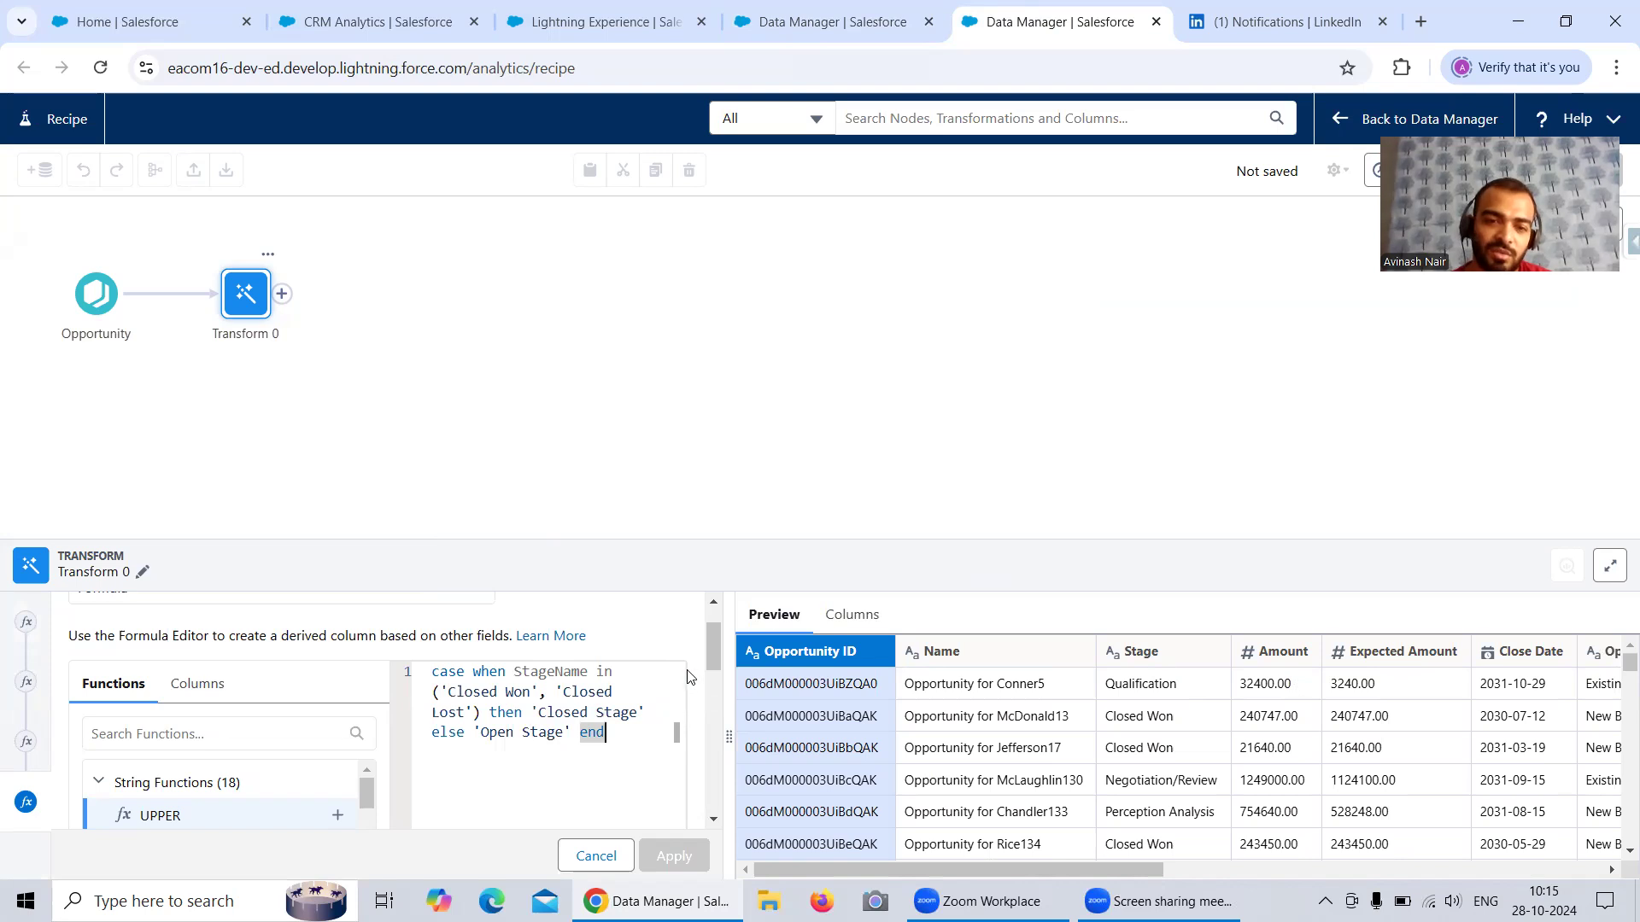
scroll(690, 676, "down", 6)
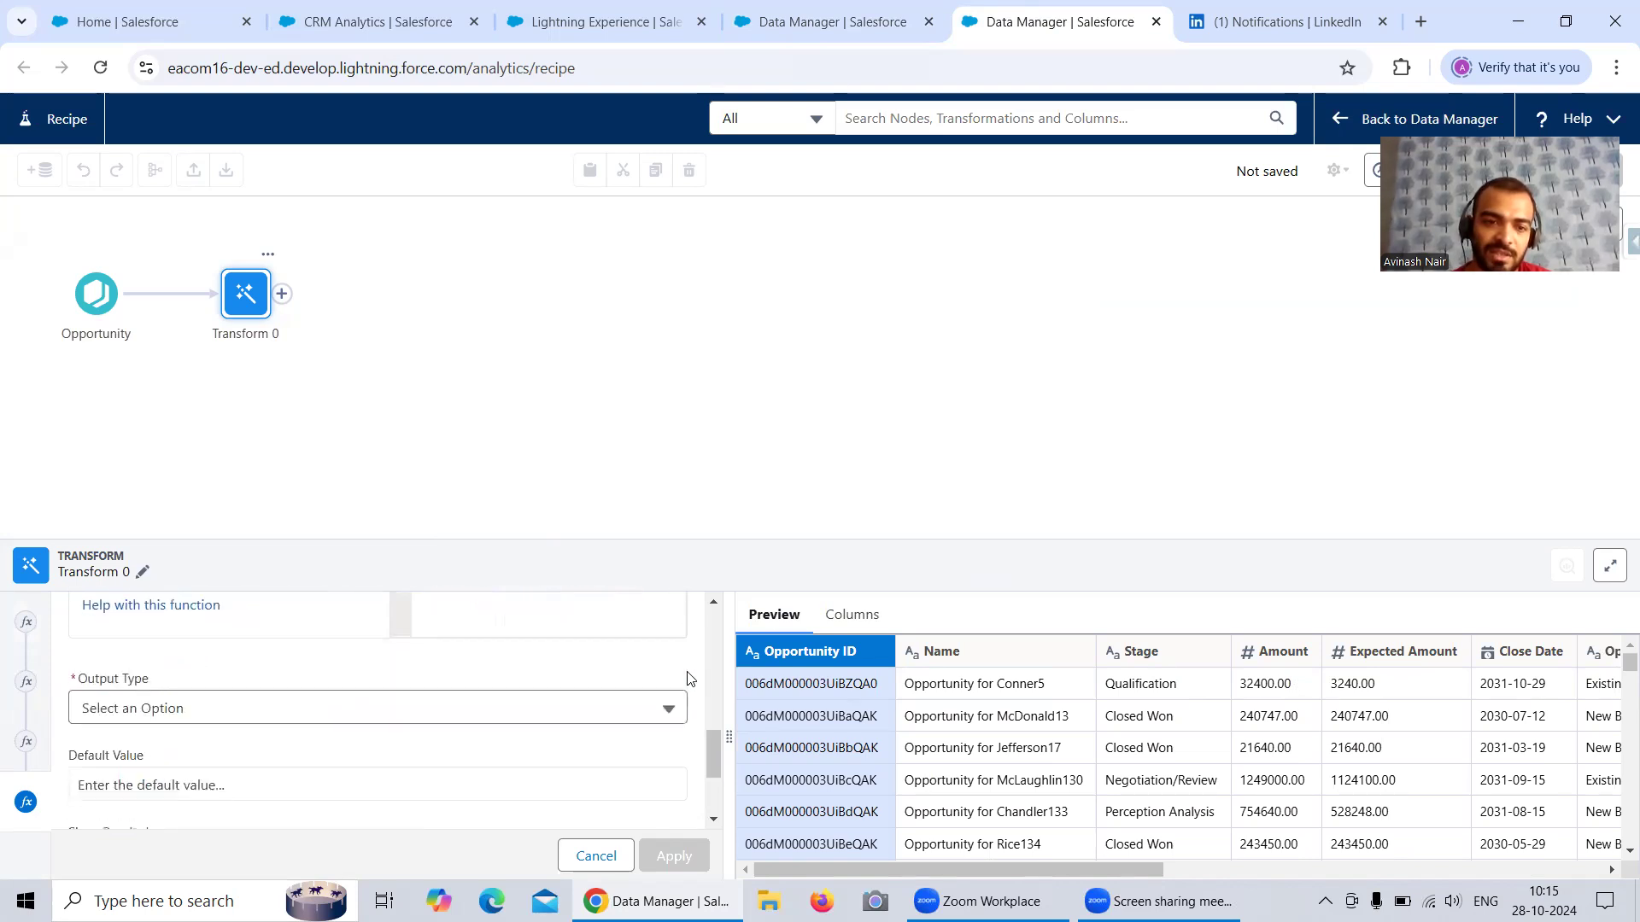
- Set the output type of the stage case formula to Text
left_click(245, 708)
left_click(182, 521)
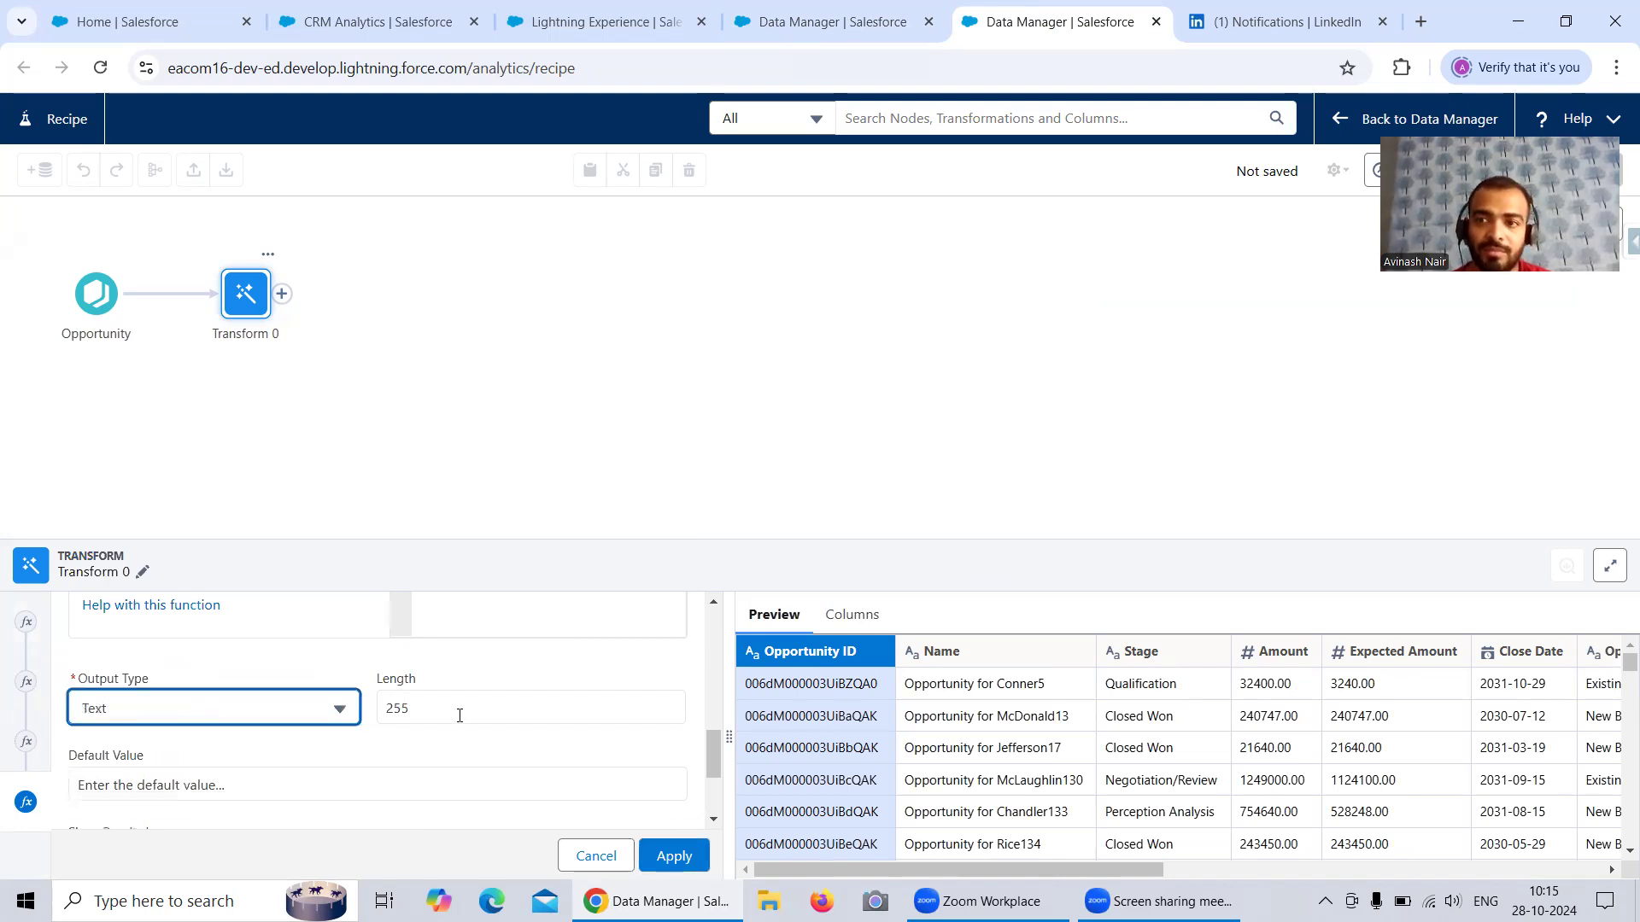
scroll(459, 718, "down", 2)
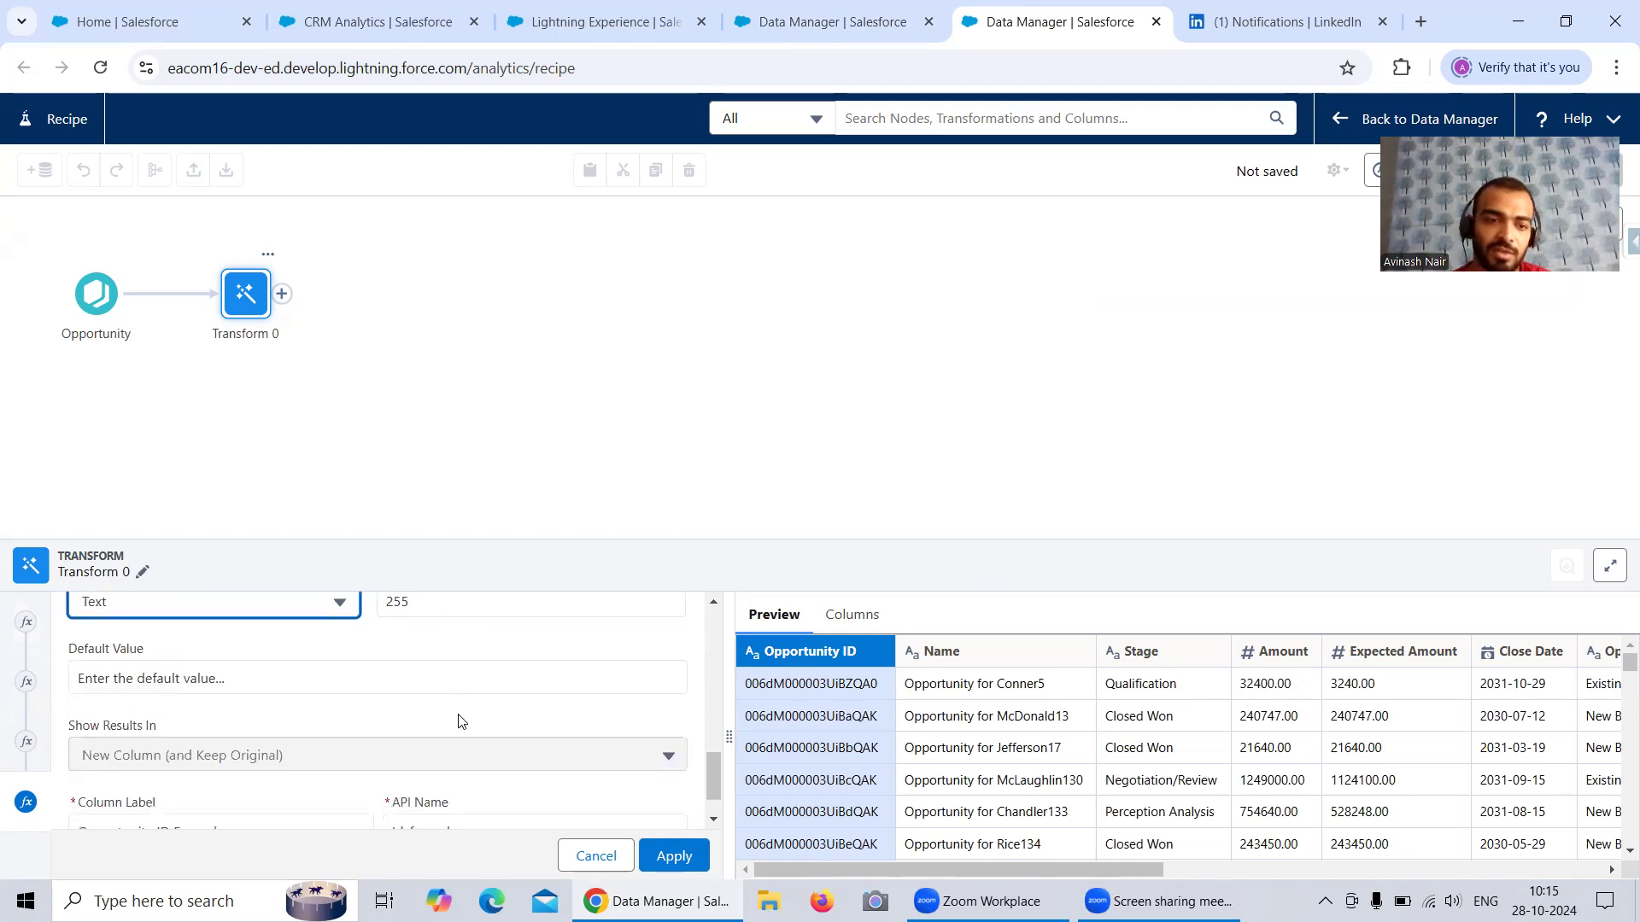
- Copy the name Stage_Classification from the dataflow field into the formula's column label and API name, and apply the formula
left_click(797, 22)
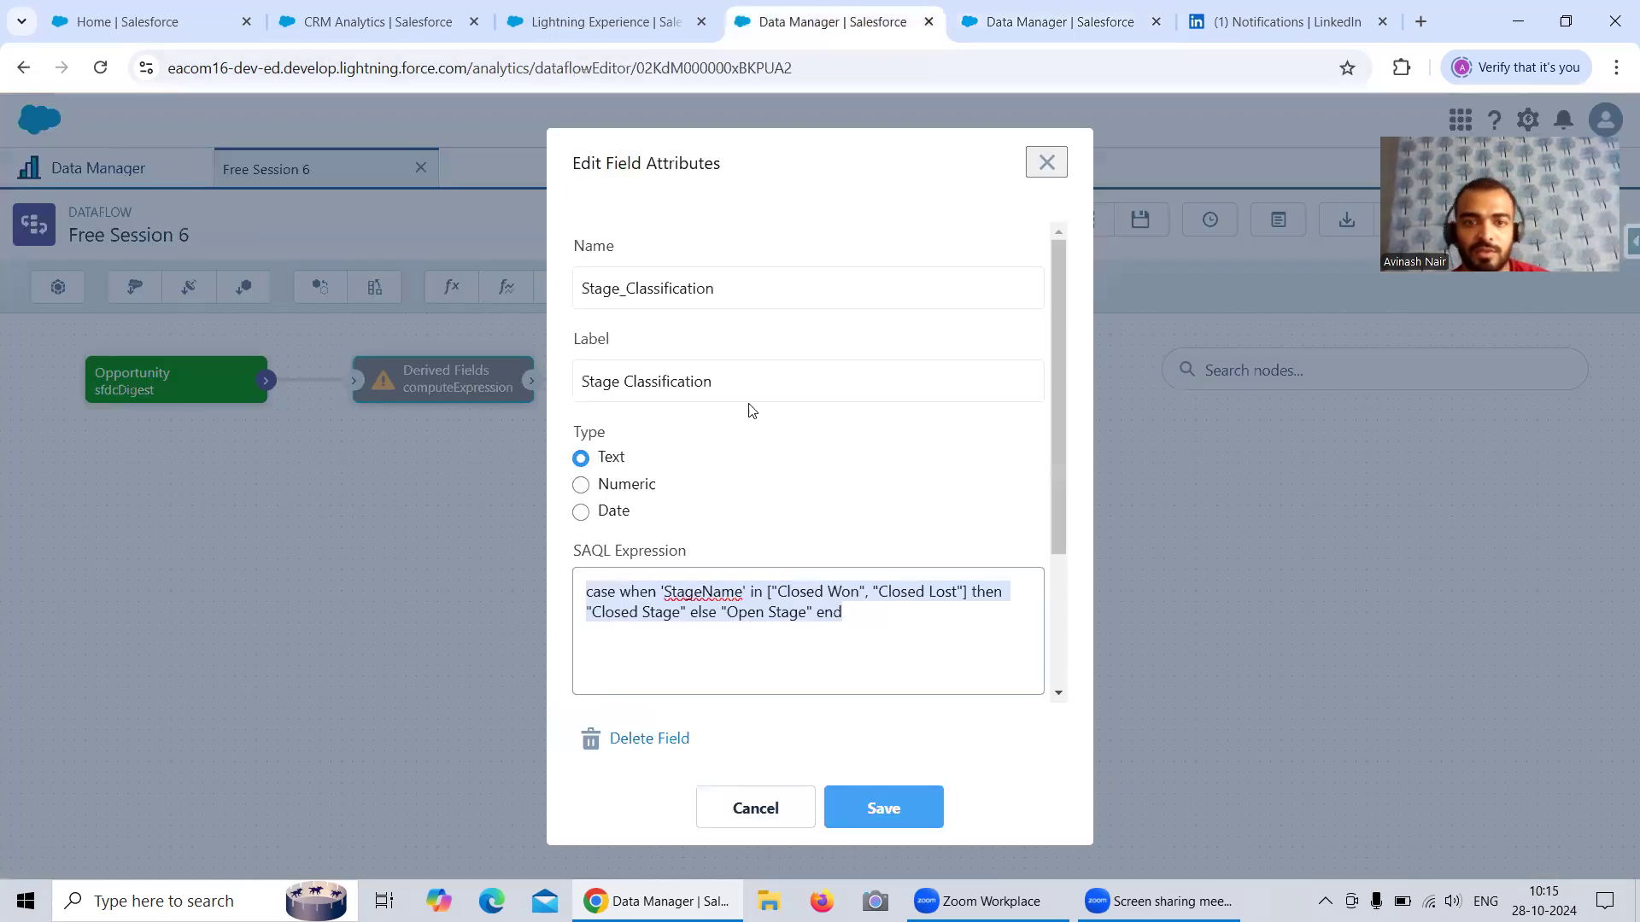
left_click_drag(725, 293, 574, 312)
key("ctrl+c")
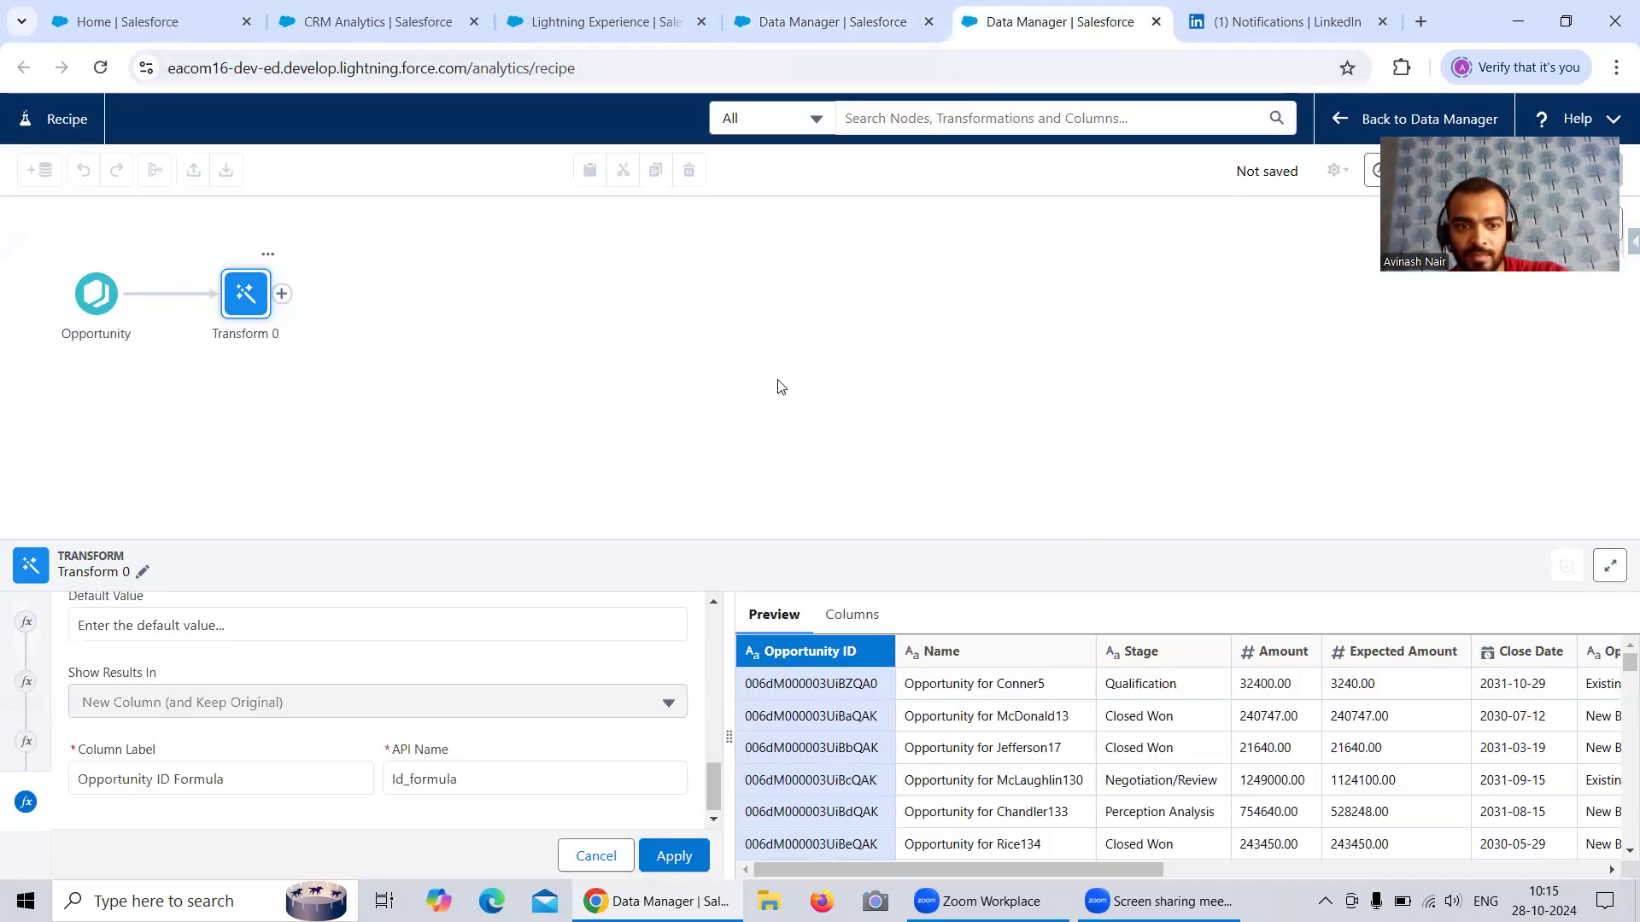
left_click(974, 23)
left_click(274, 774)
key("ctrl+a")
key("ctrl+v")
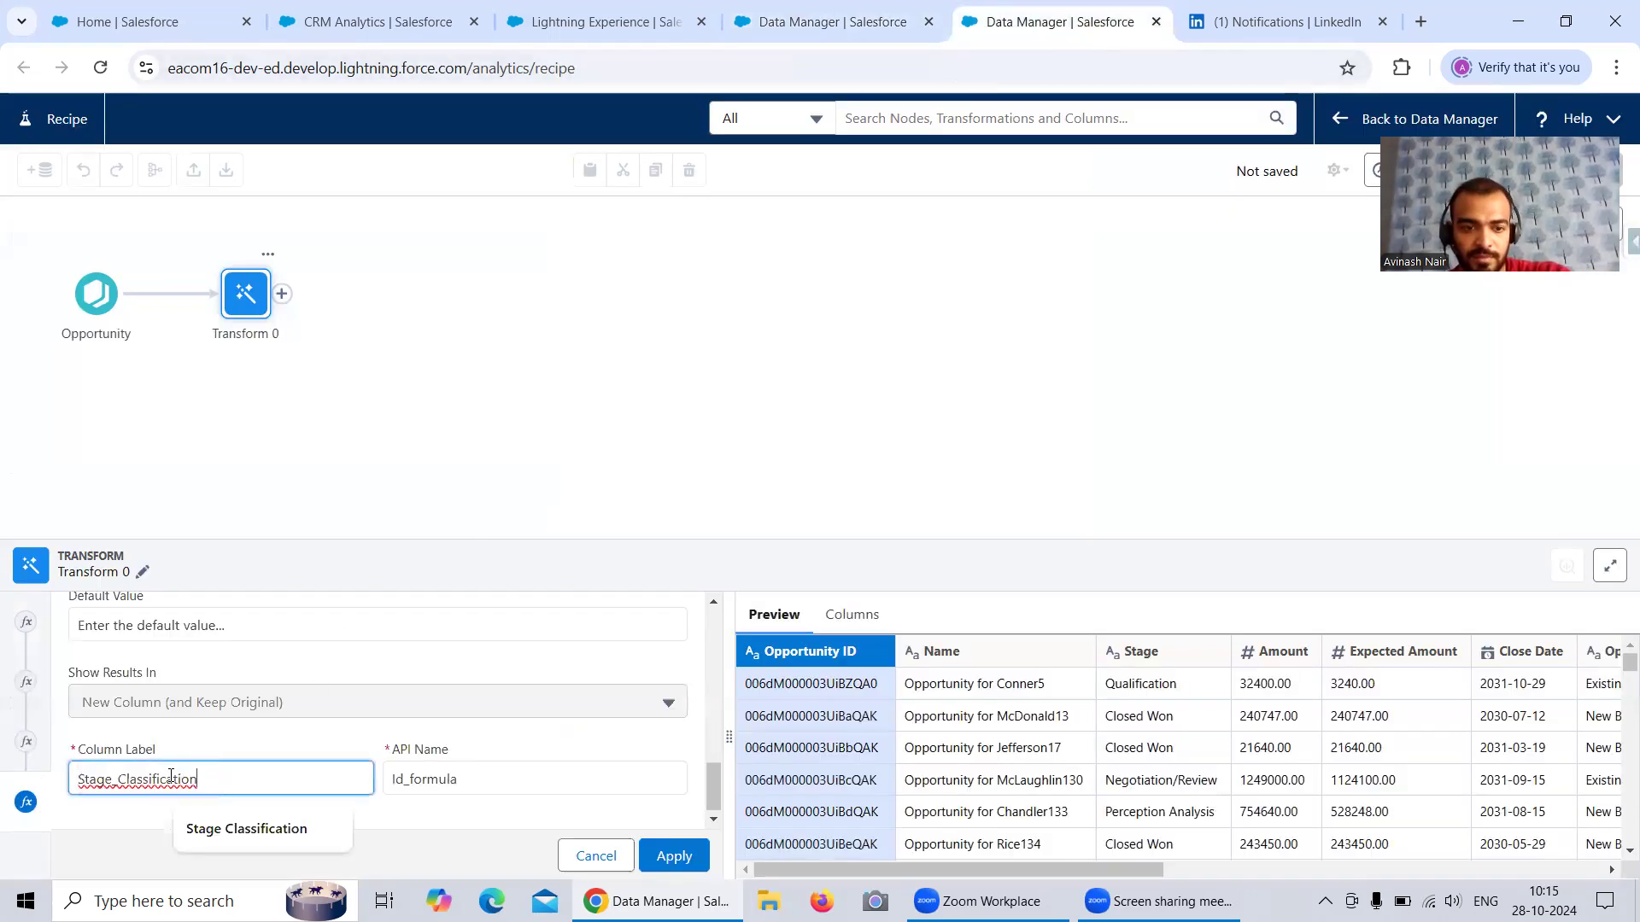
left_click(461, 773)
key("ctrl+a")
key("ctrl+v")
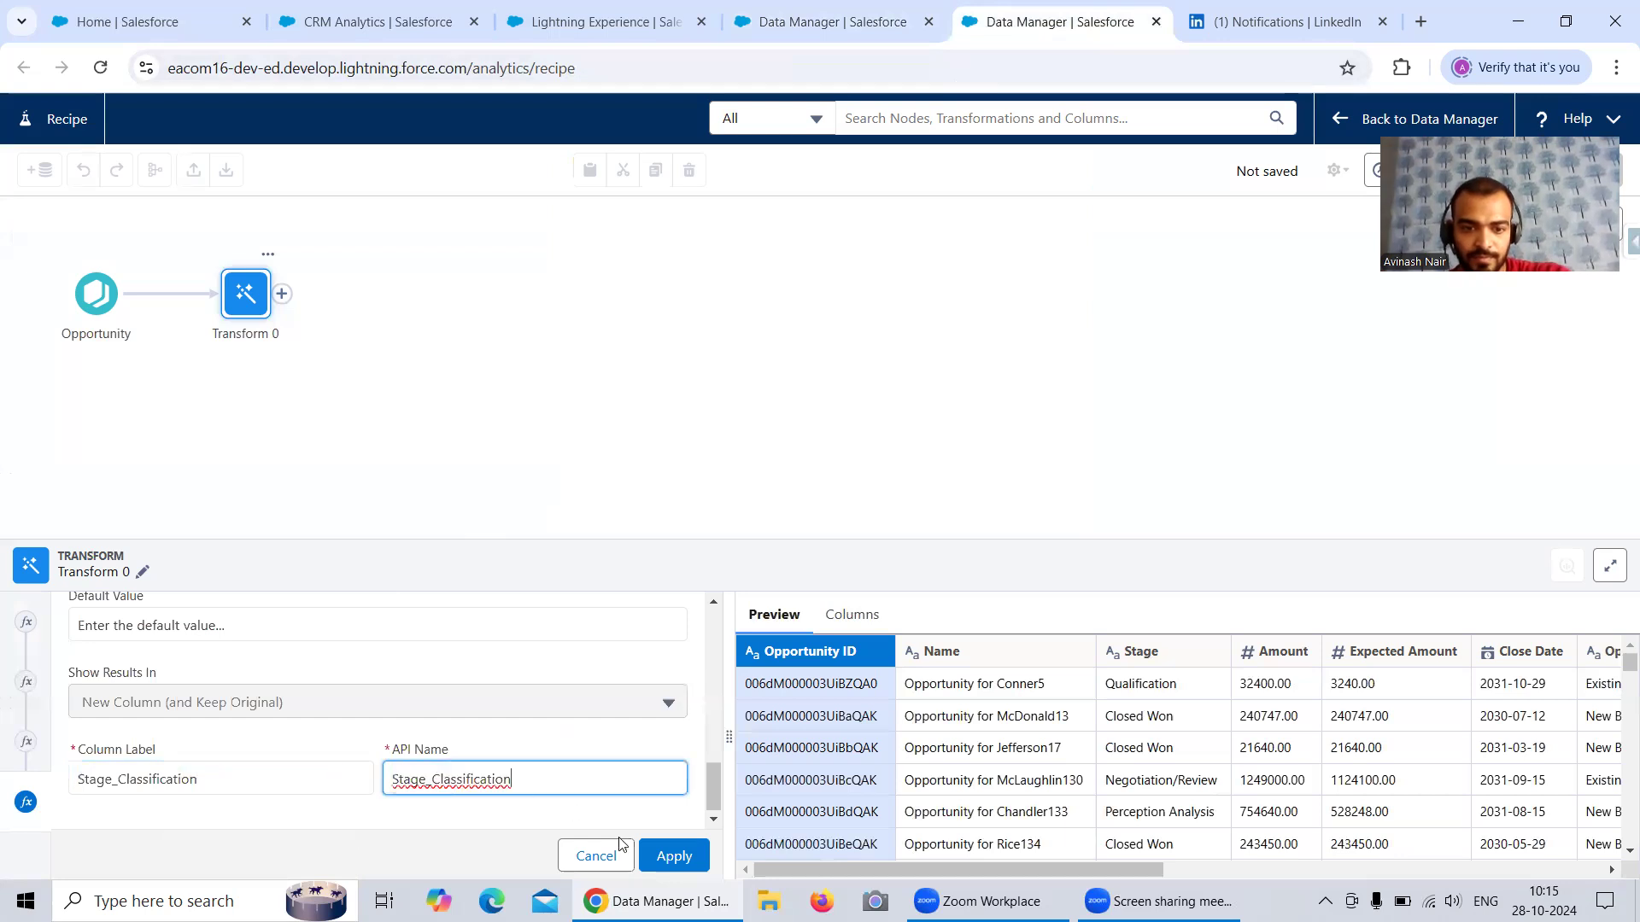
left_click(675, 854)
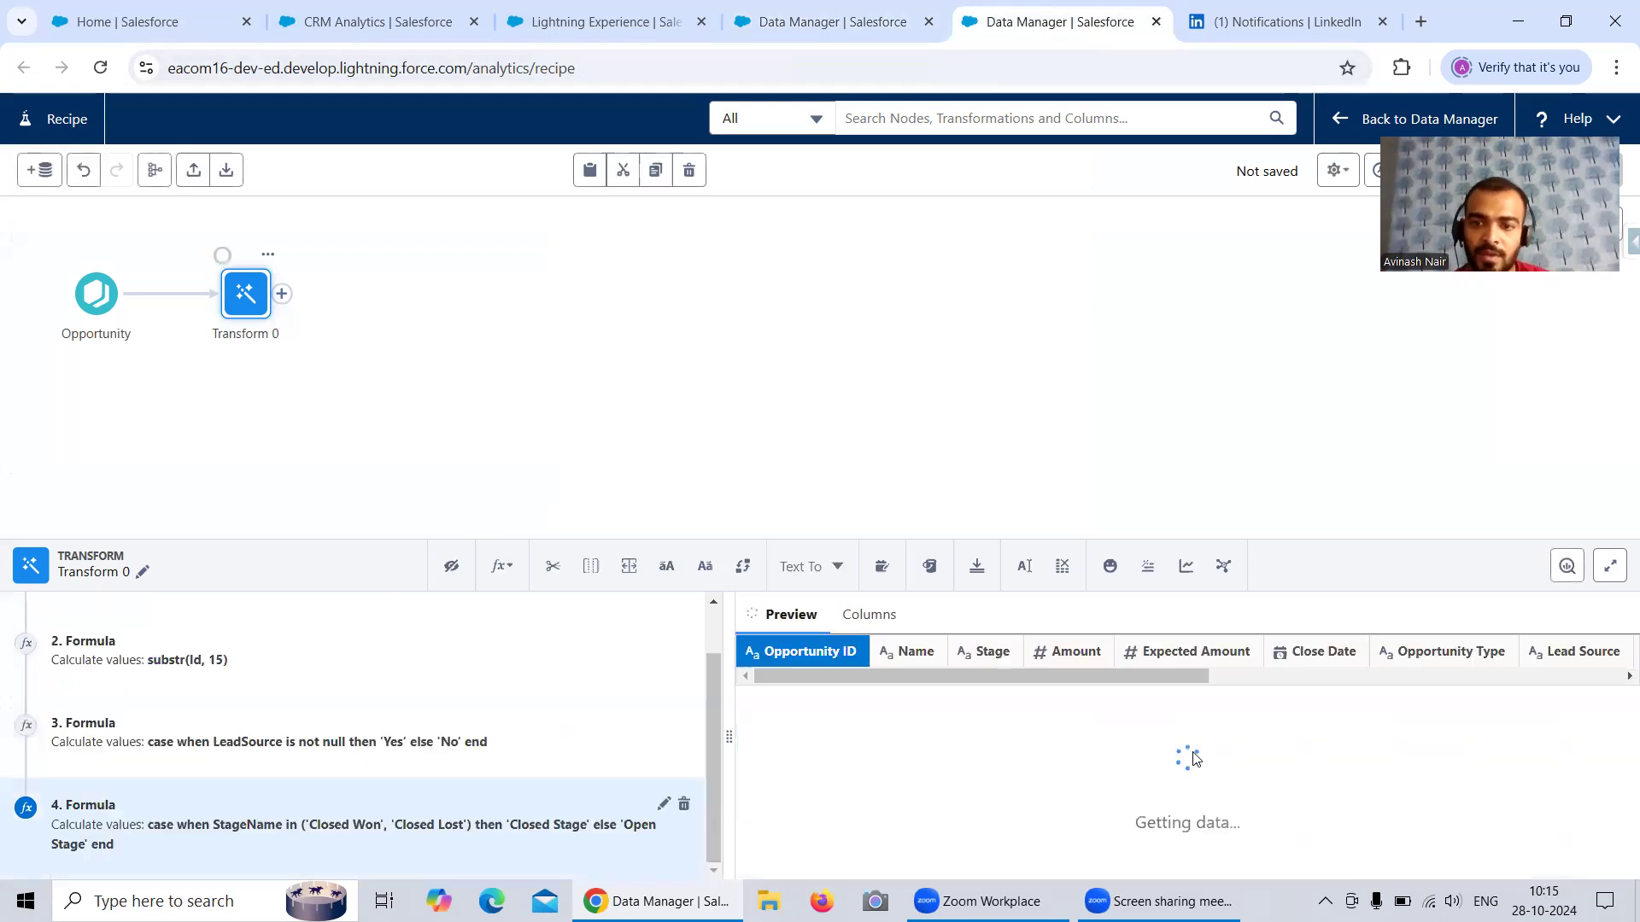
- Examine the Stage_Classification column in the preview and compare its values with the Stage column
left_click_drag(1078, 870, 1610, 862)
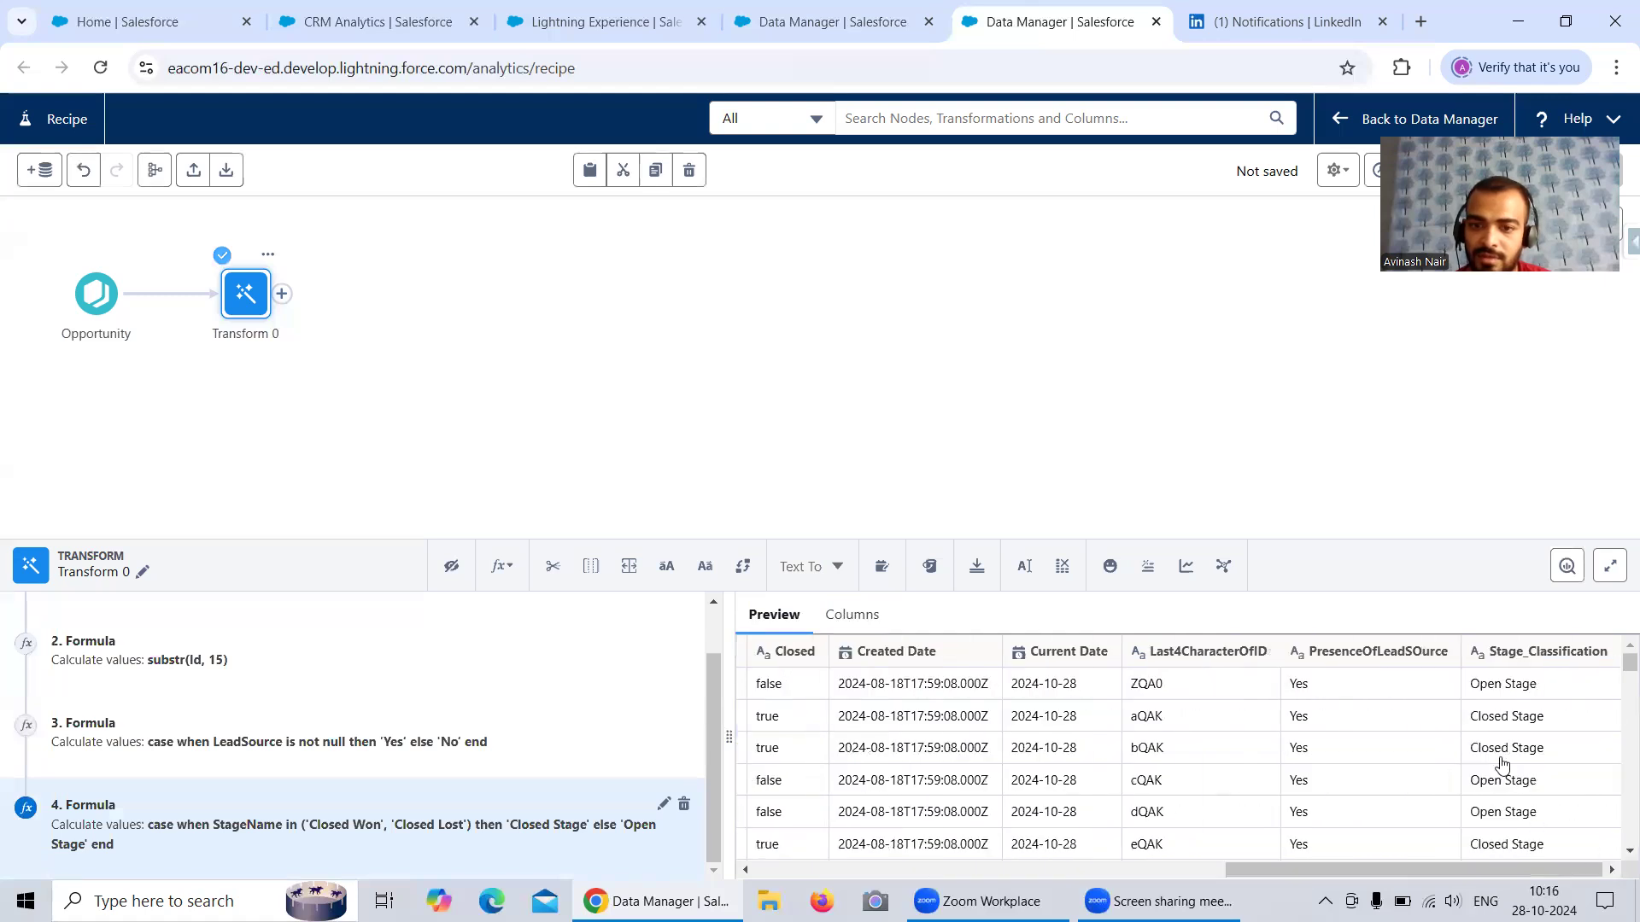
scroll(1501, 763, "down", 2)
scroll(1454, 868, "left", 3)
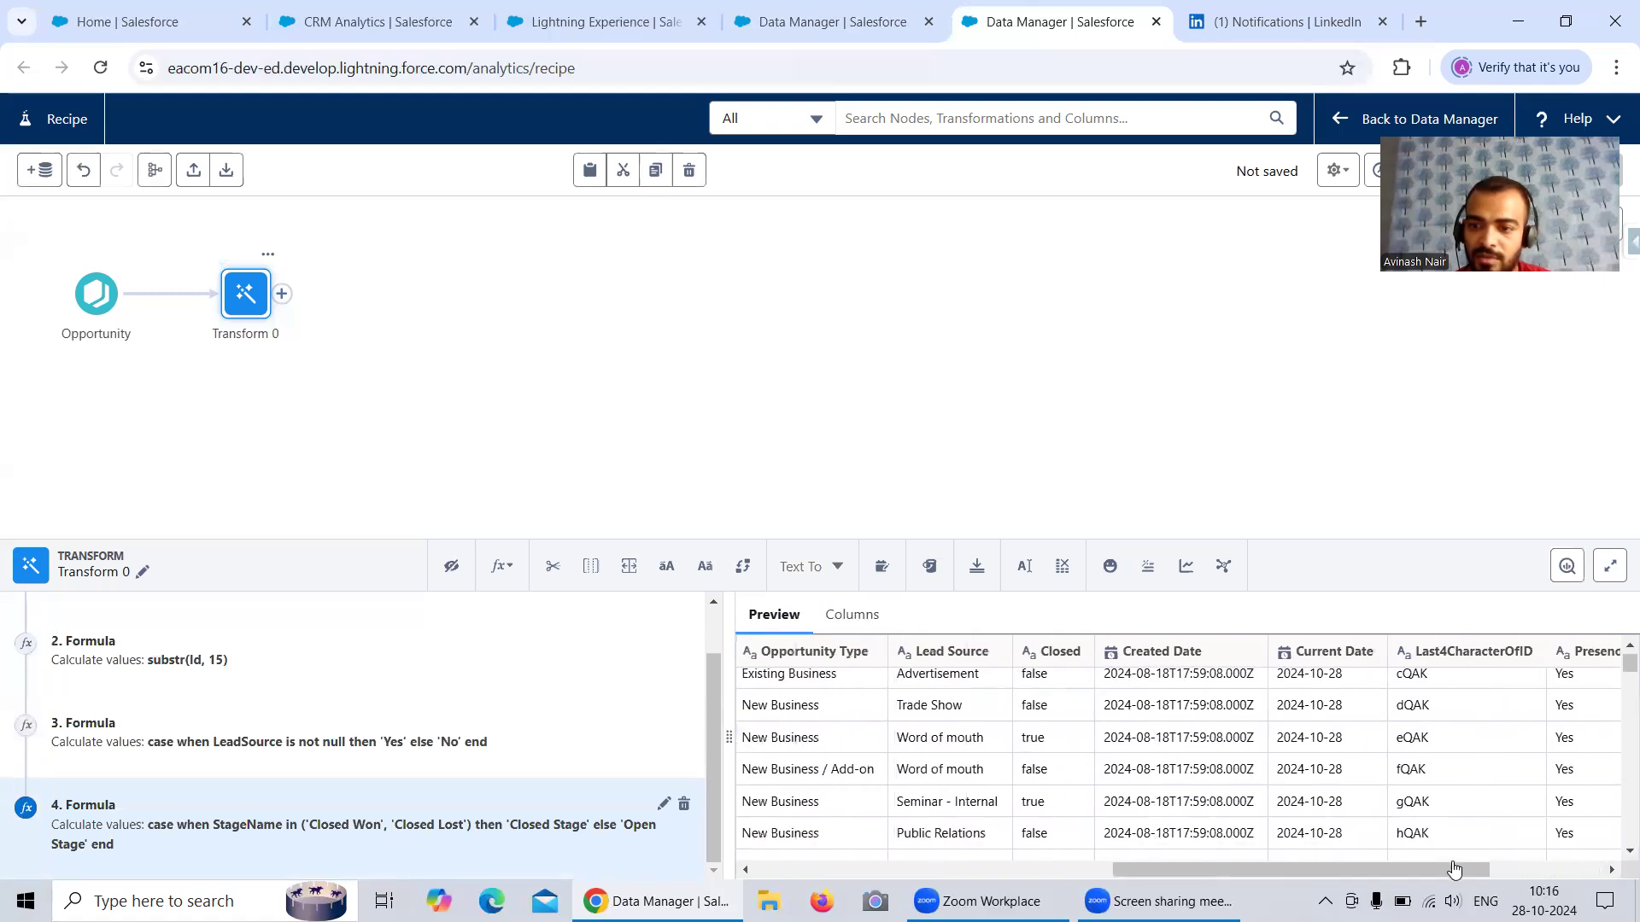
scroll(1455, 868, "left", 6)
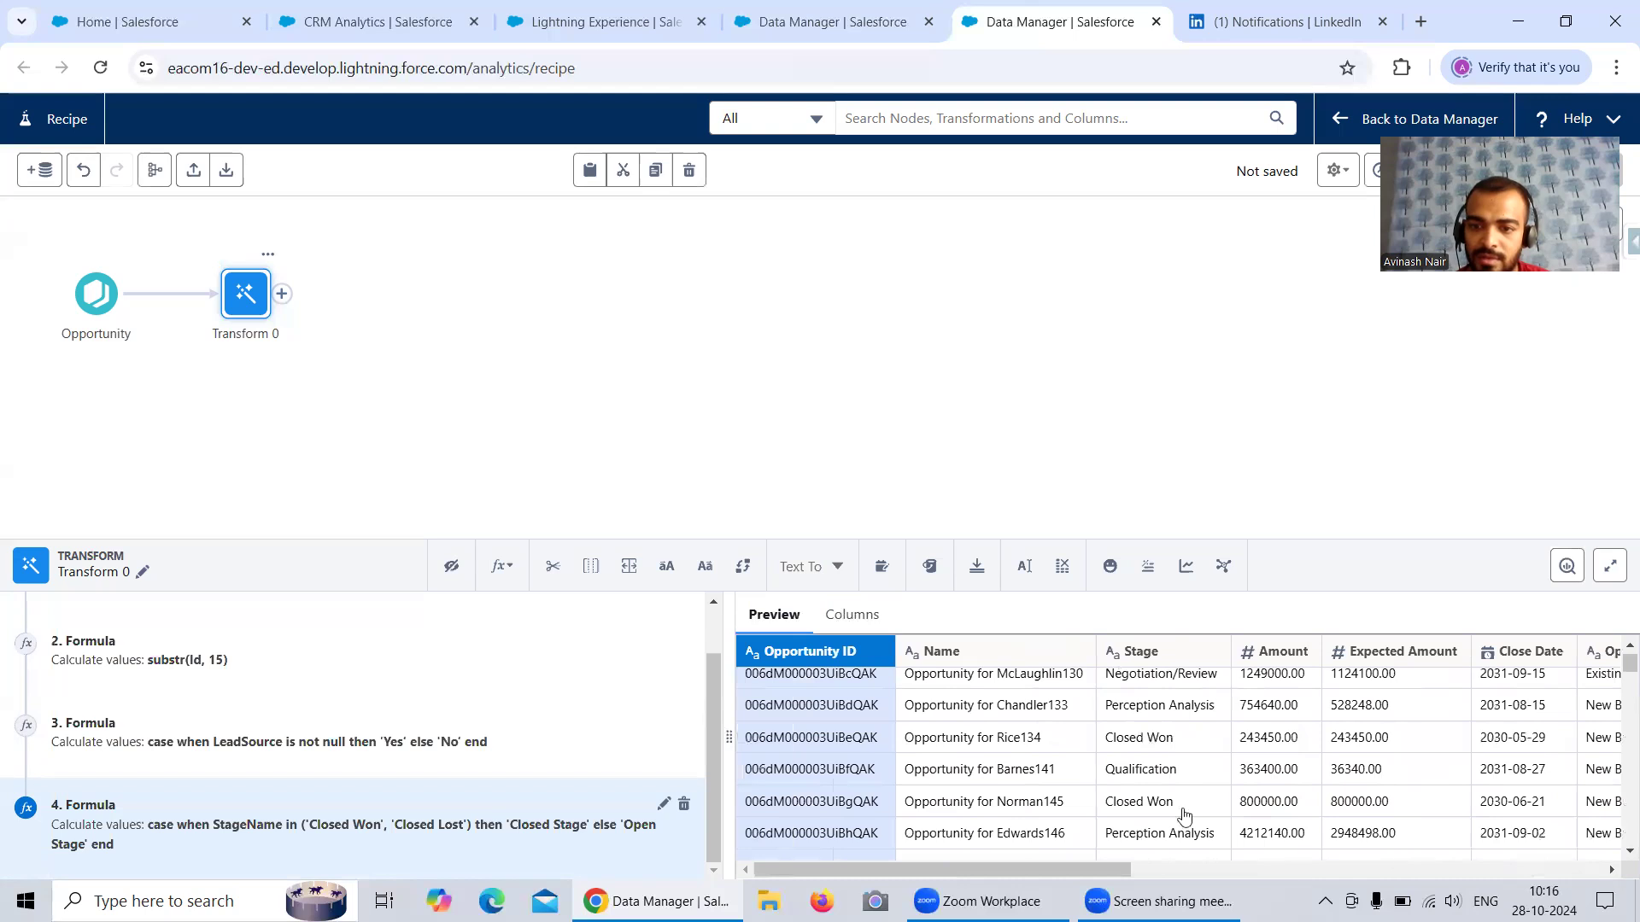
scroll(1329, 880, "right", 3)
scroll(1329, 879, "right", 5)
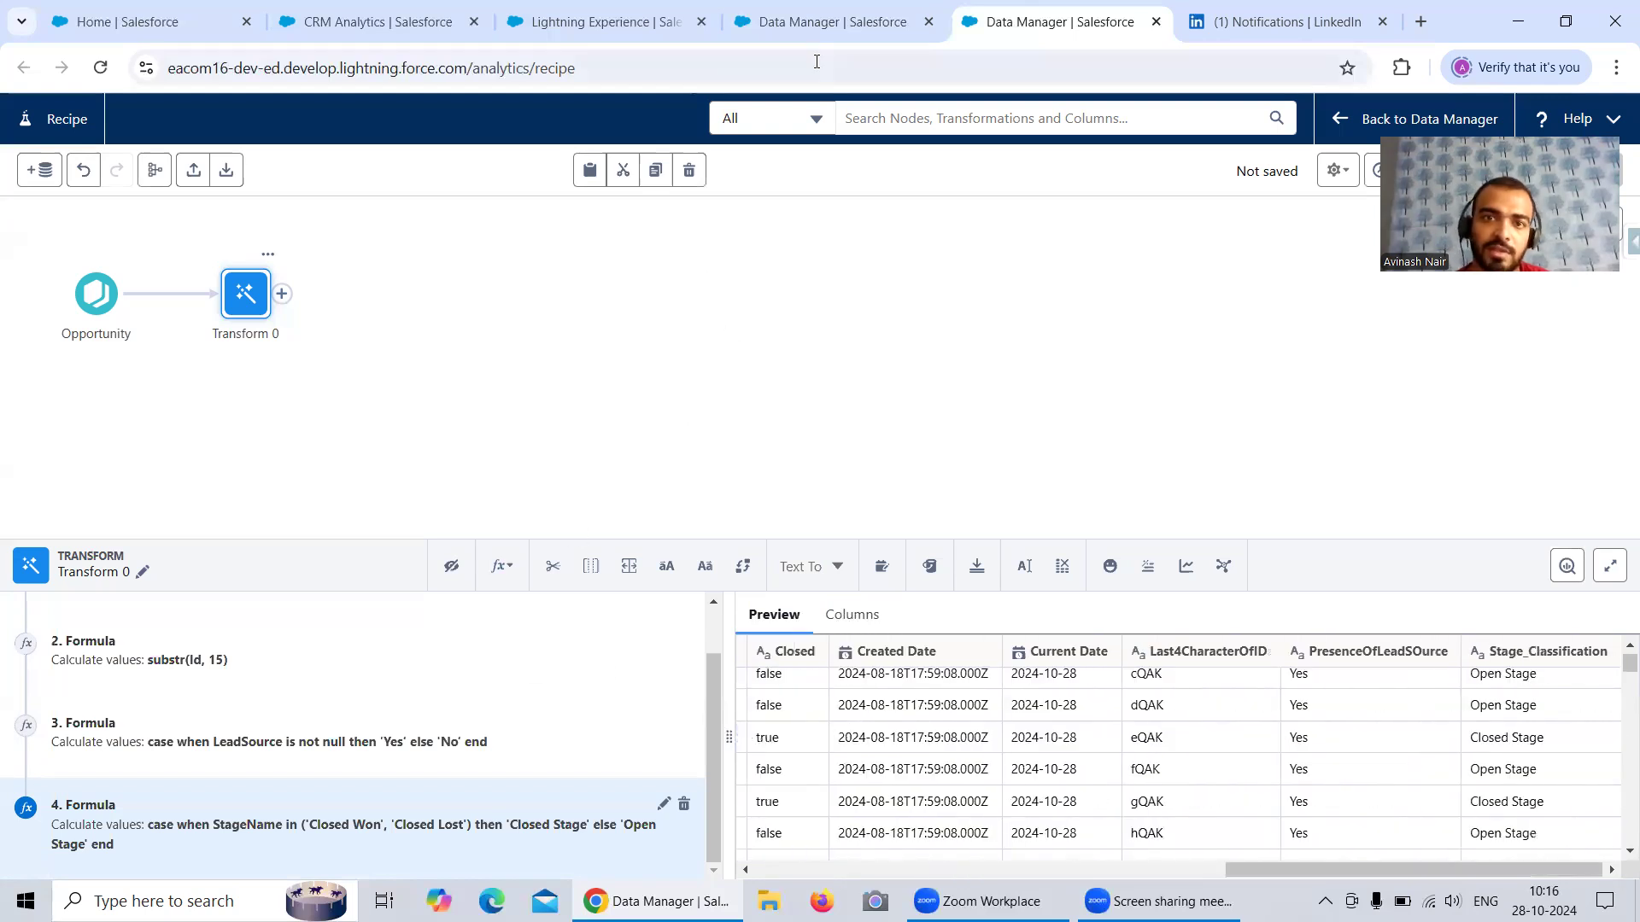
- Open the NameAndType computed field in the dataflow's Derived Fields node and copy its SAQL expression
left_click(818, 26)
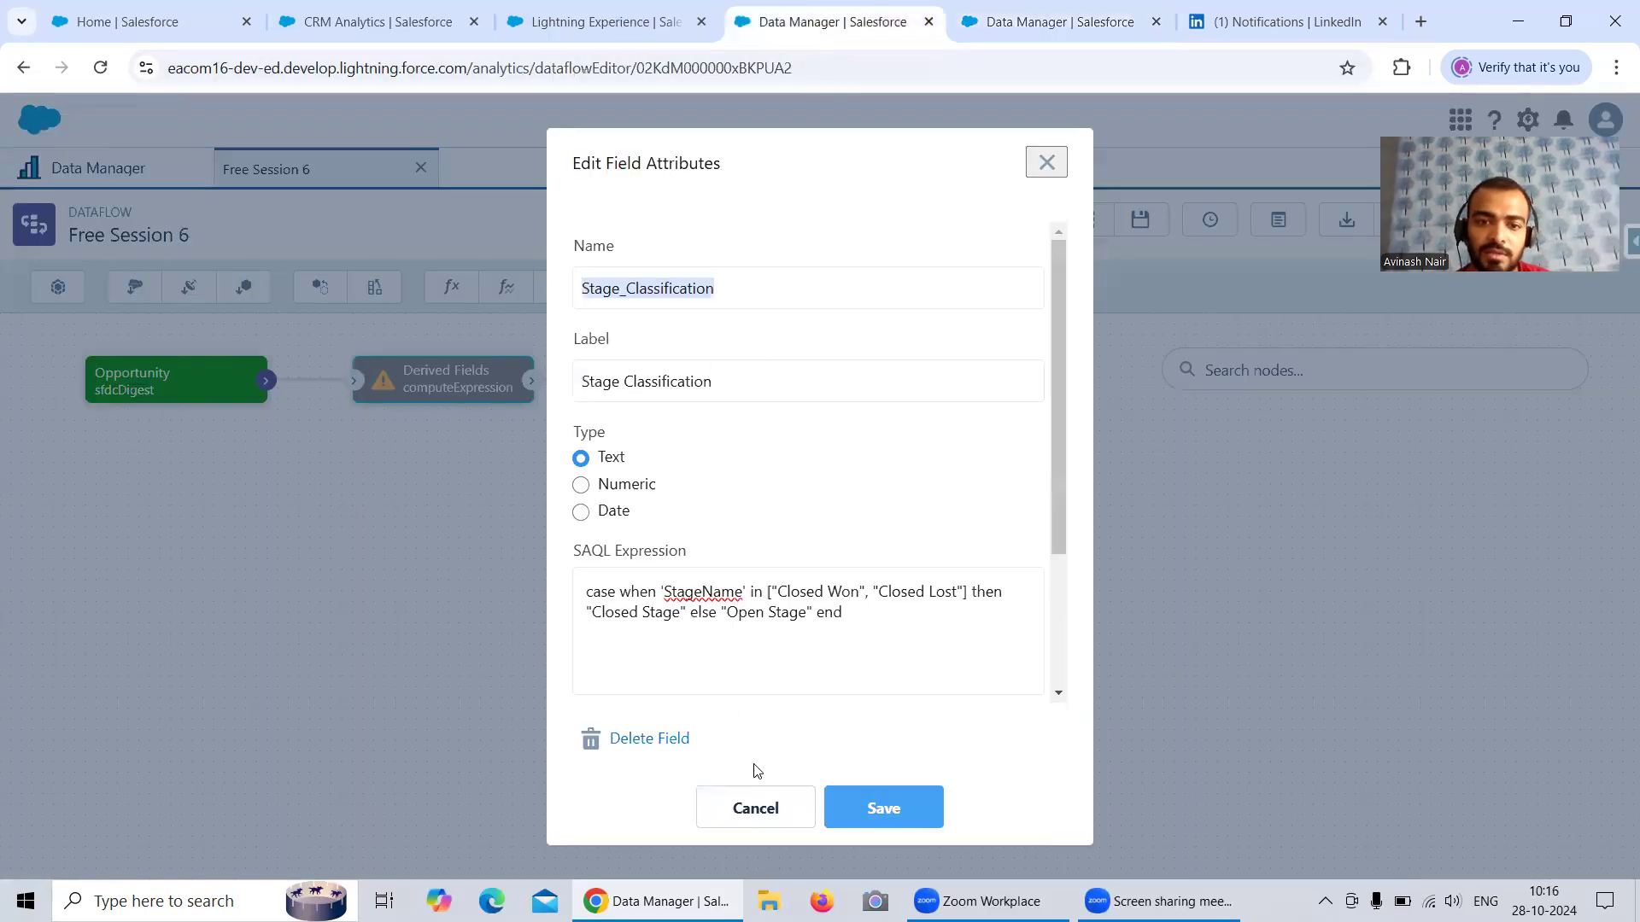
left_click(756, 789)
scroll(769, 648, "down", 2)
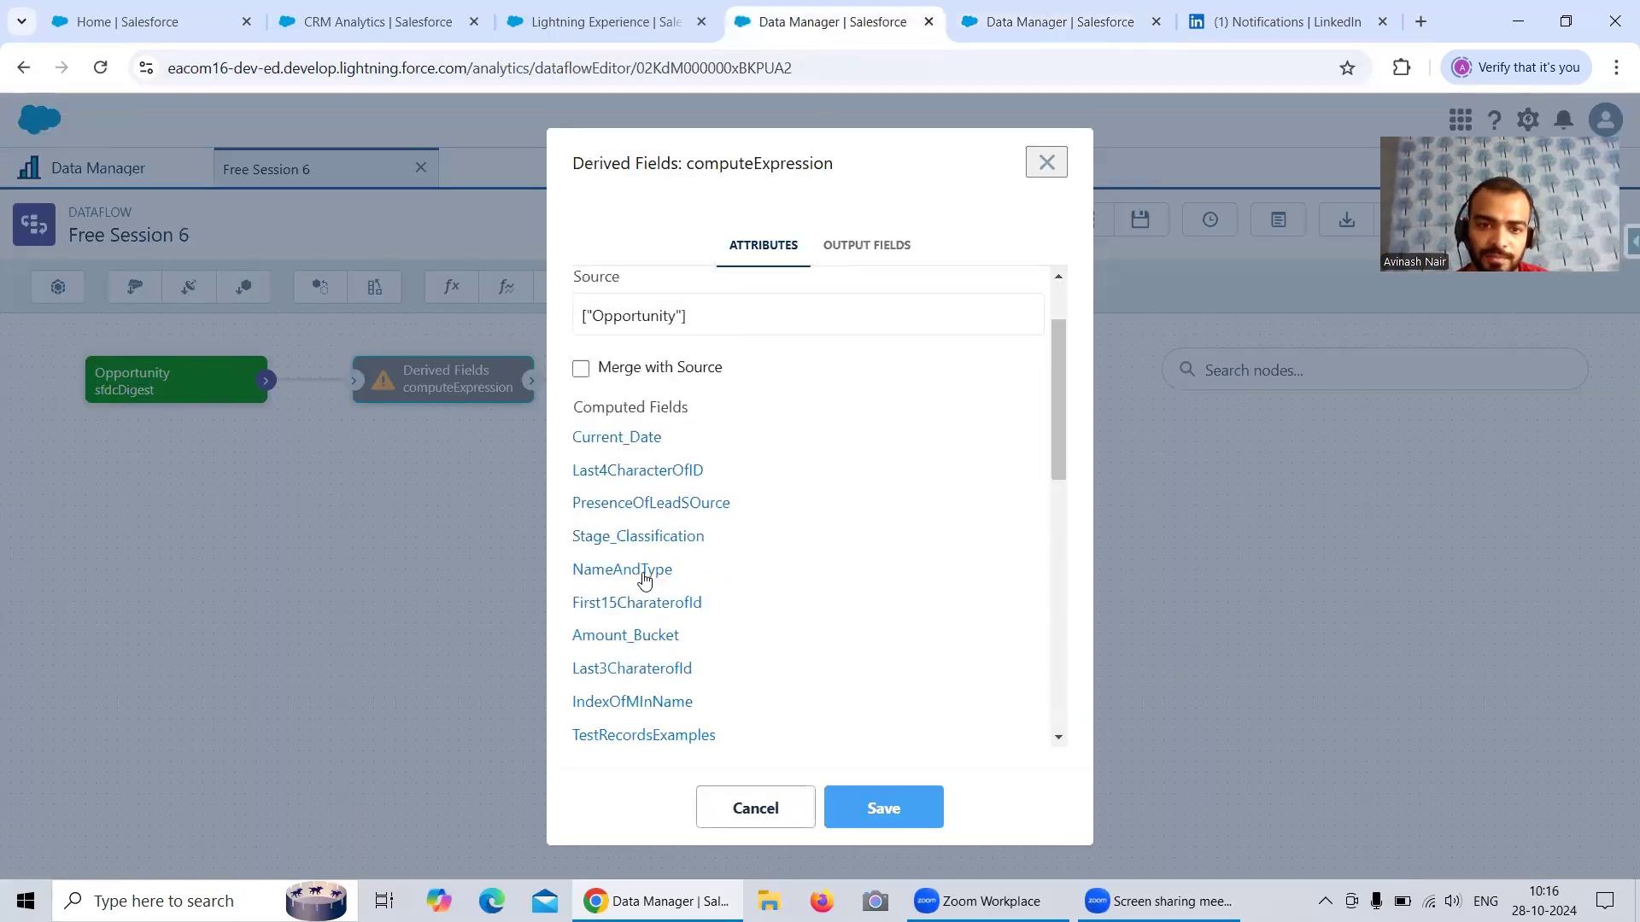
left_click(644, 571)
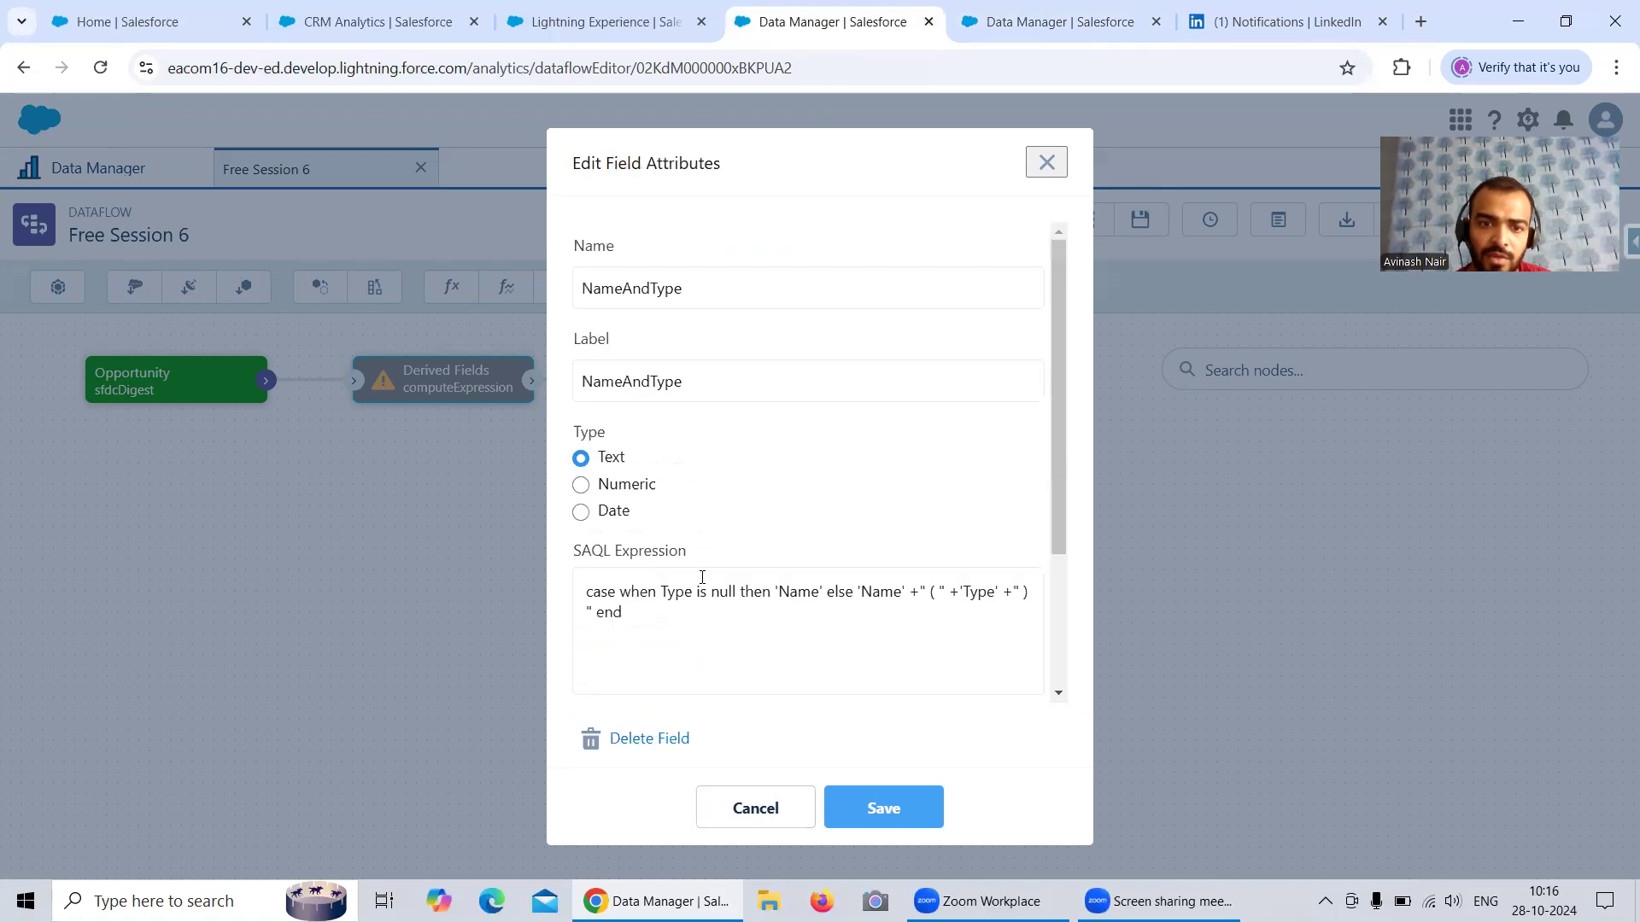
left_click_drag(639, 614, 579, 596)
key("ctrl+c")
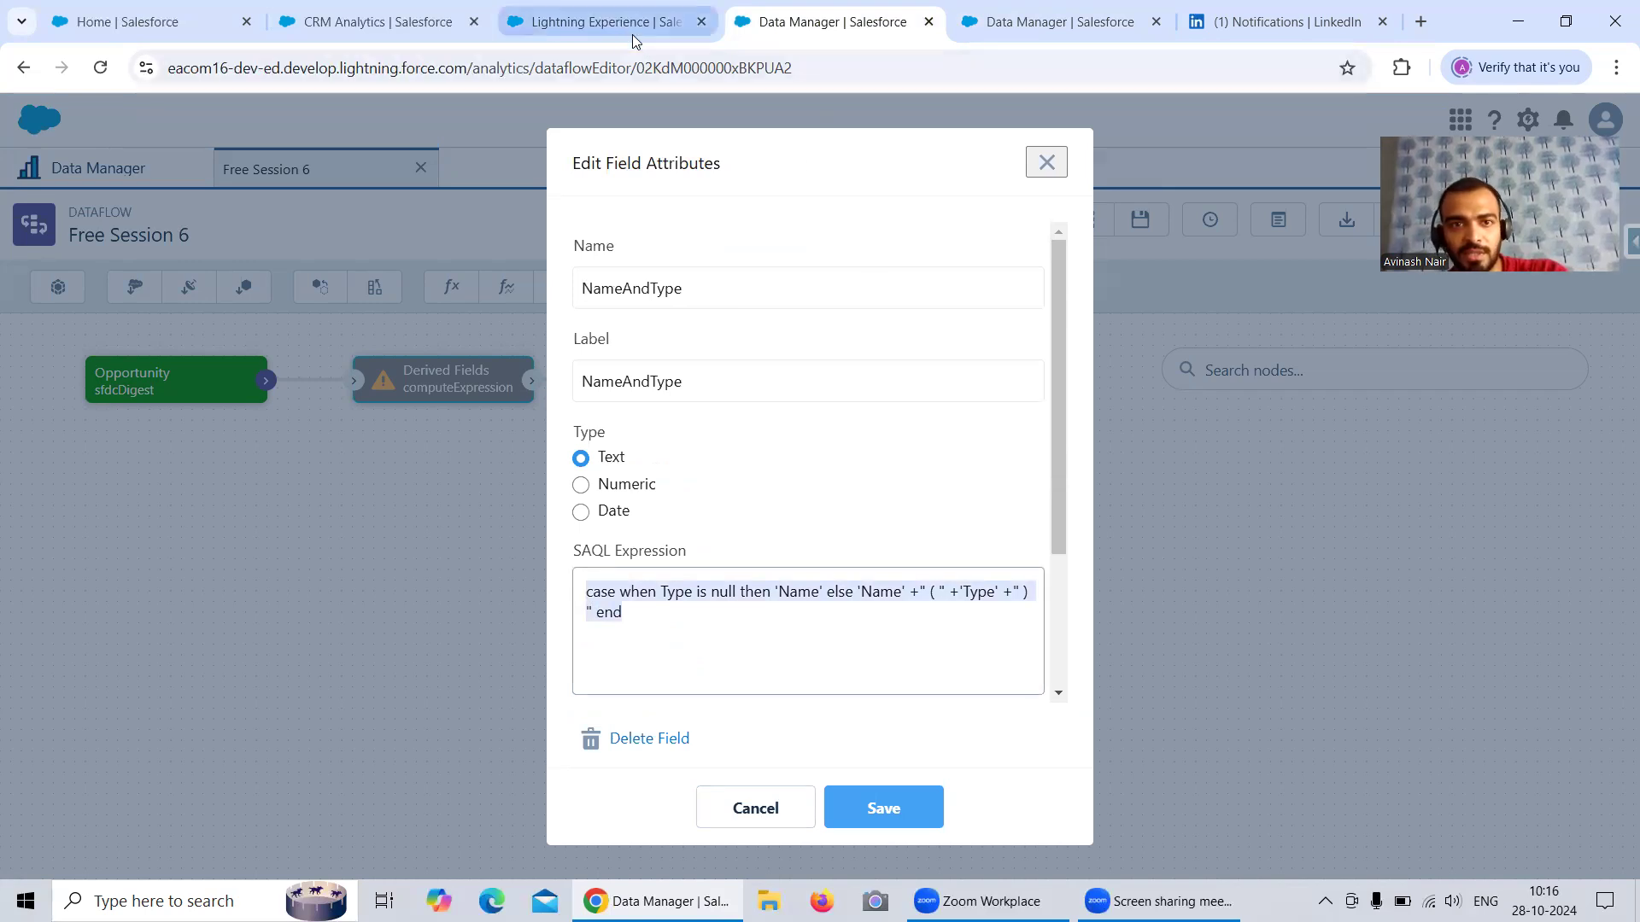
- Add a custom formula to the recipe's Transform node and paste the copied NameAndType expression into it
left_click(1051, 26)
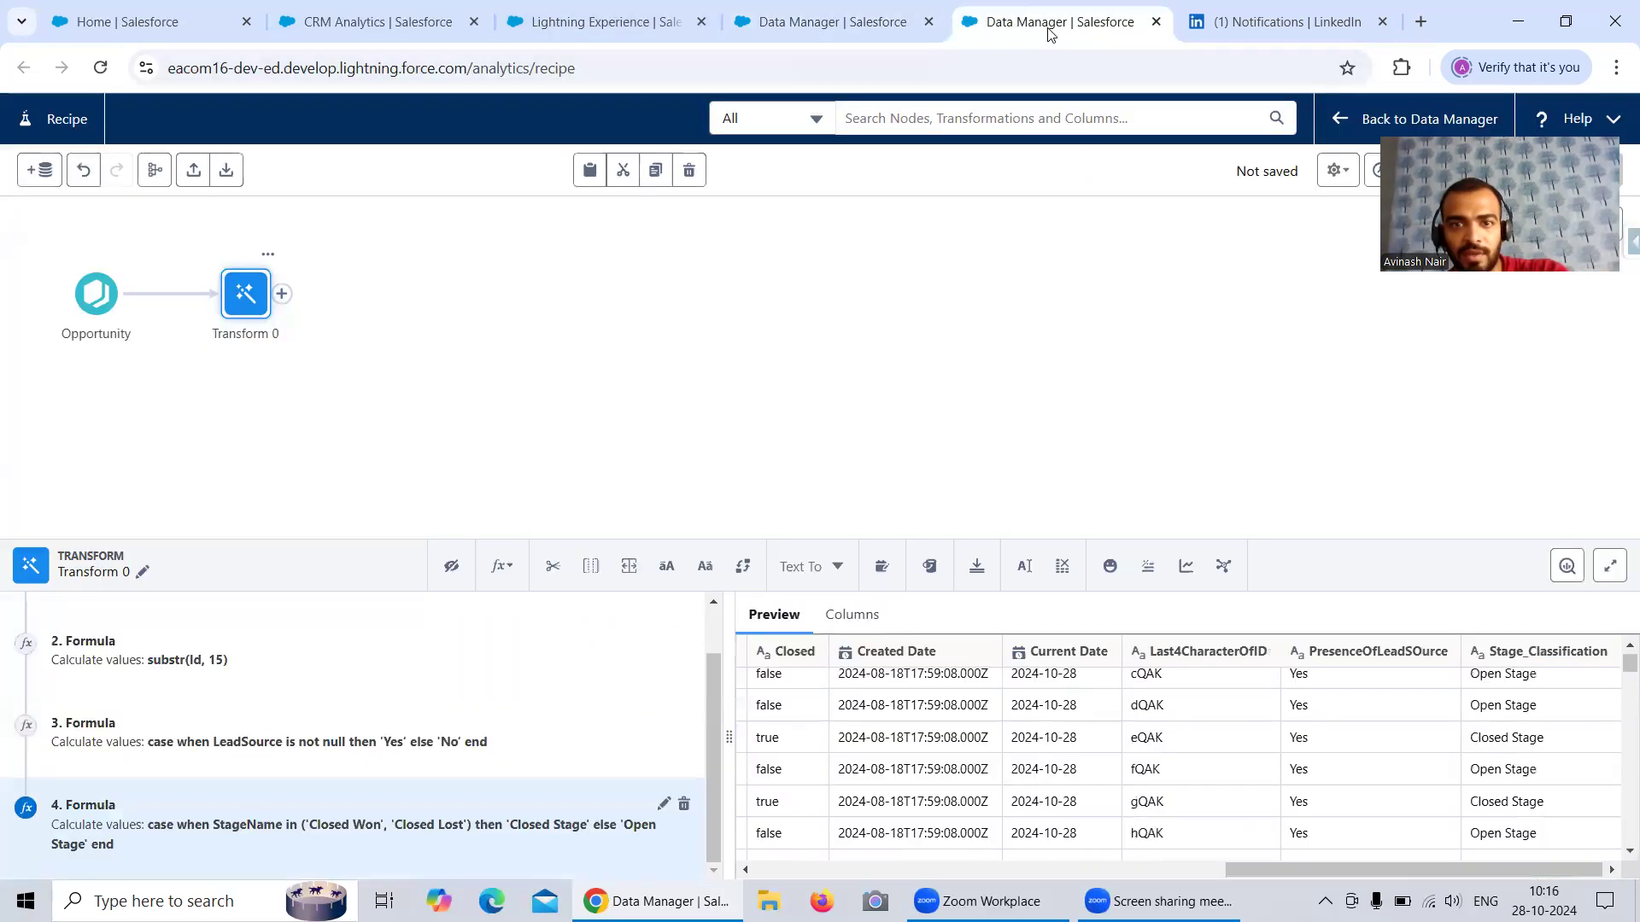
left_click(501, 566)
left_click(564, 714)
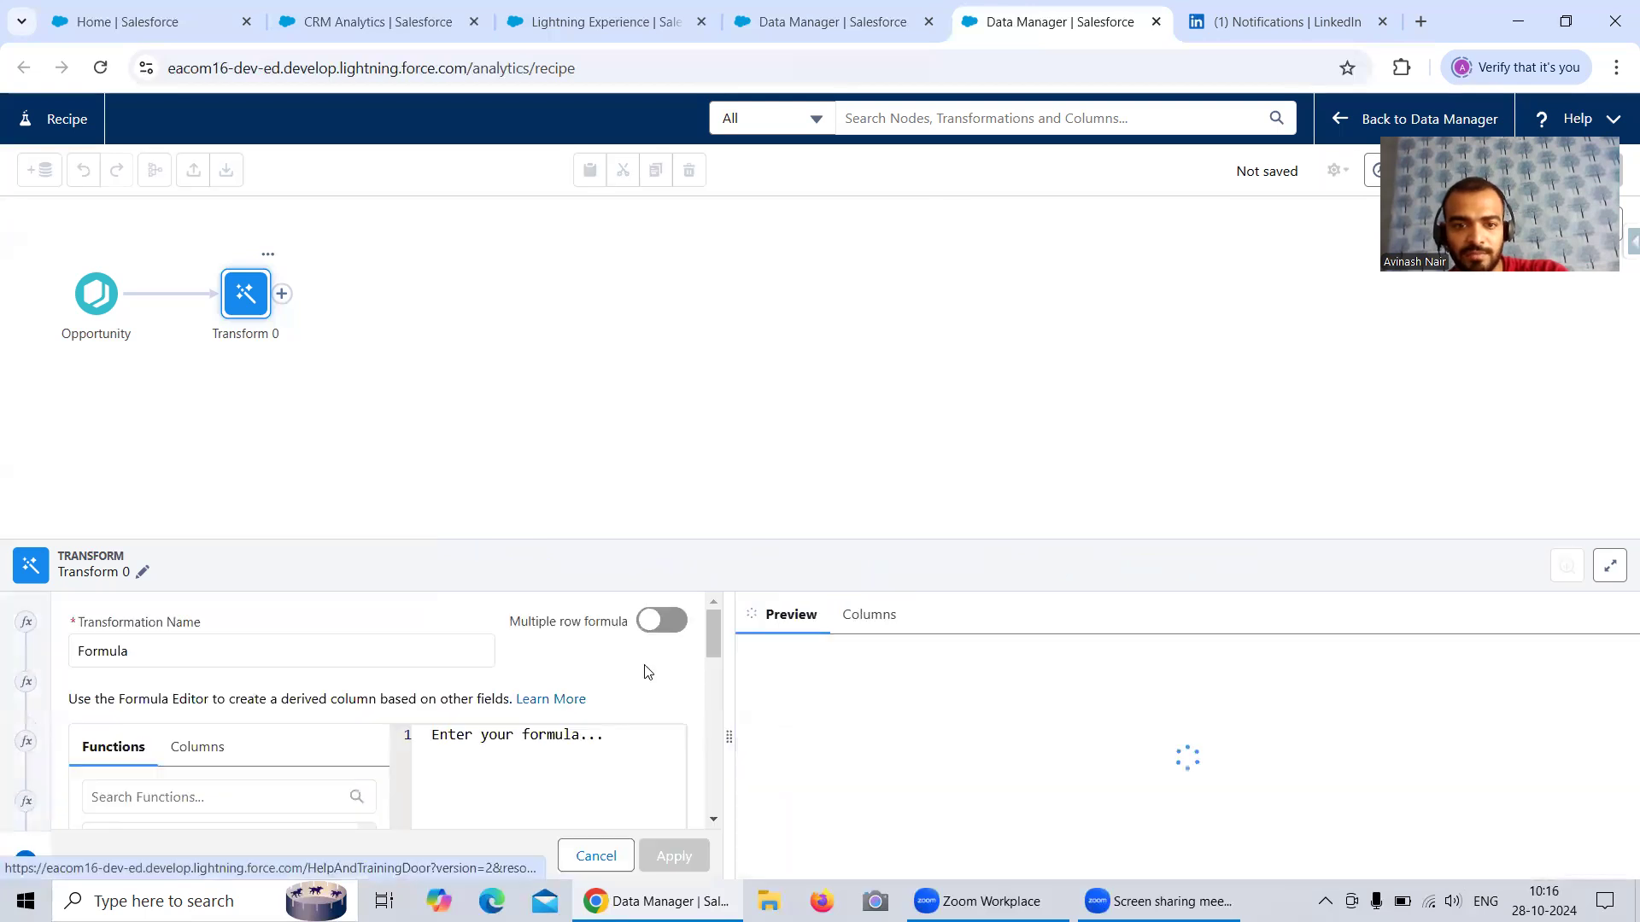
left_click(523, 741)
key("ctrl+v")
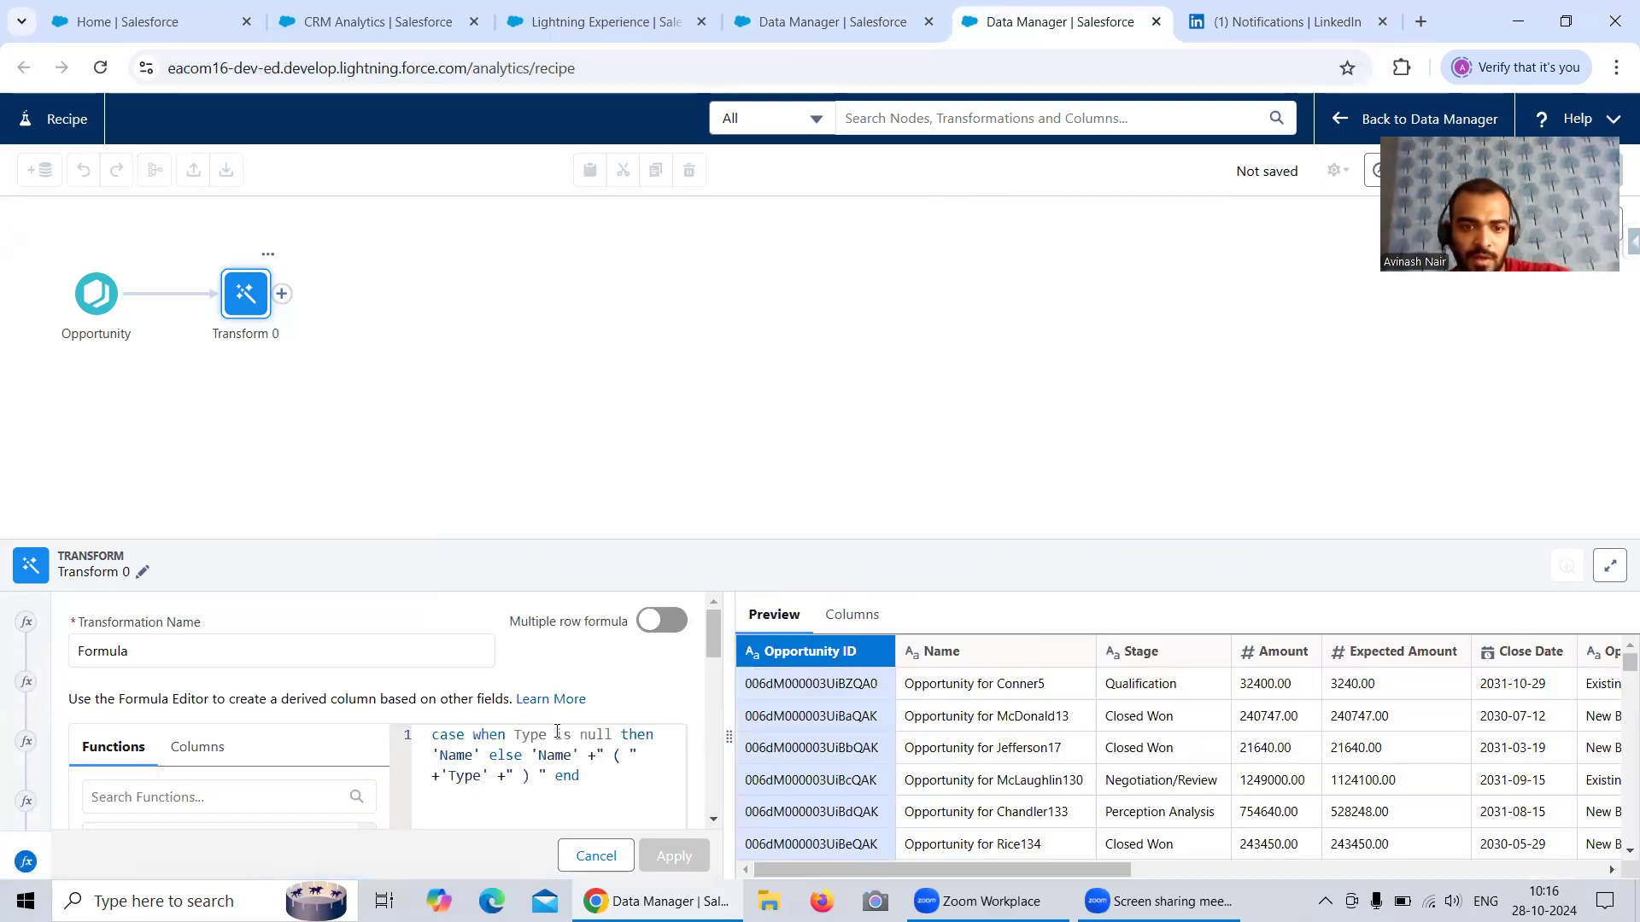
- Re-enter the Type reference in the formula's null condition using the suggested Opportunity Type column
double_click(545, 735)
type("T")
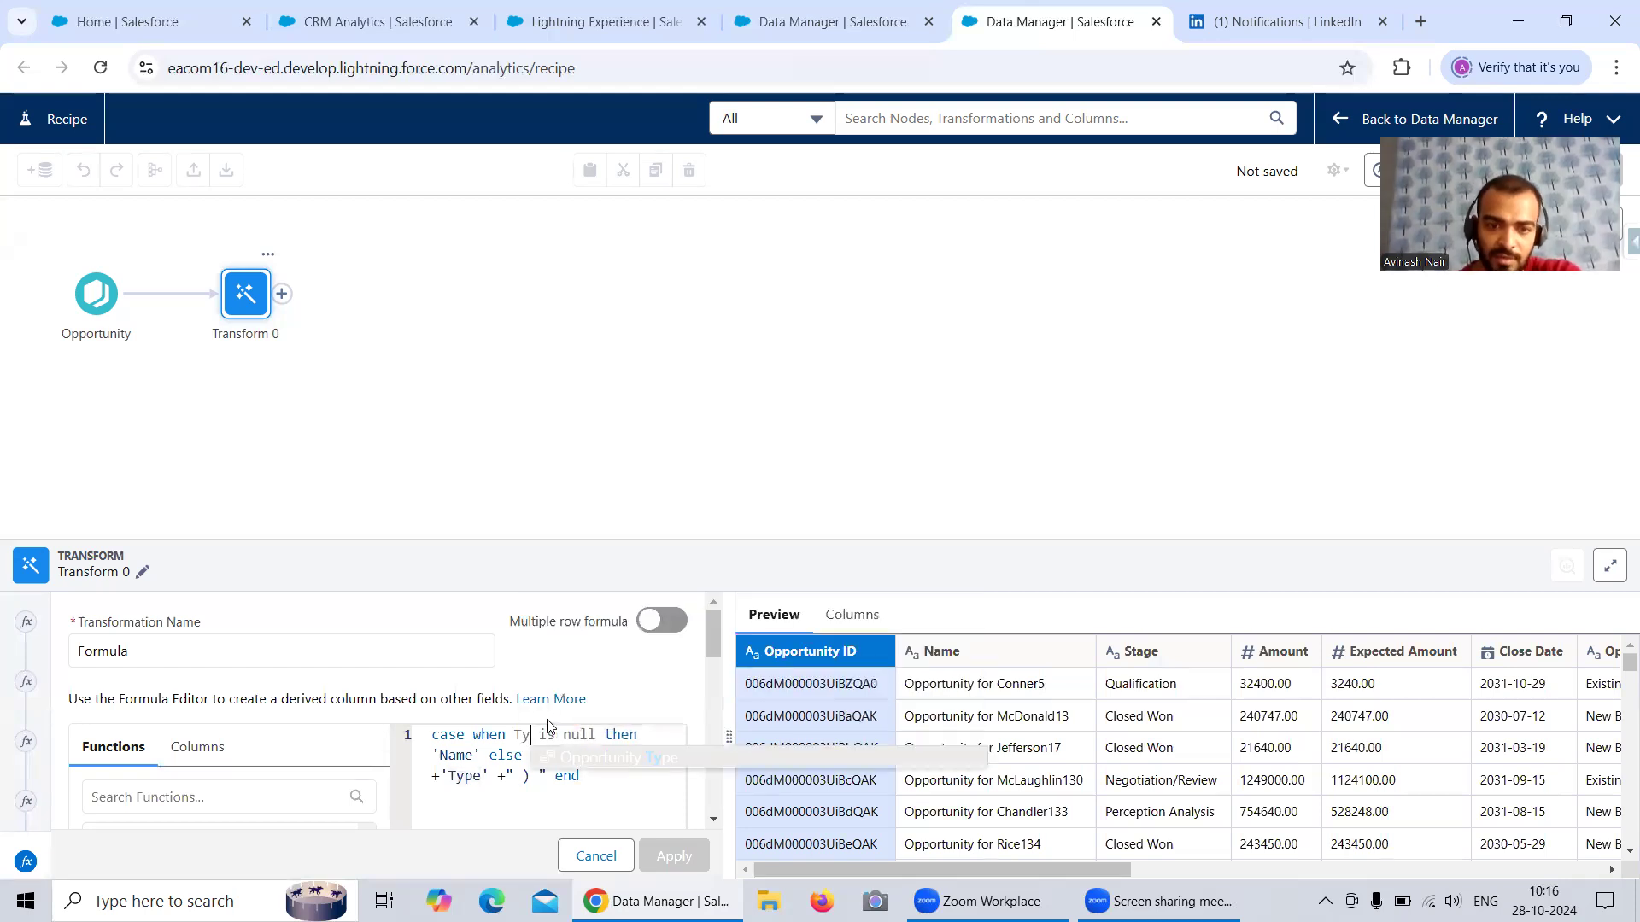
type("yp")
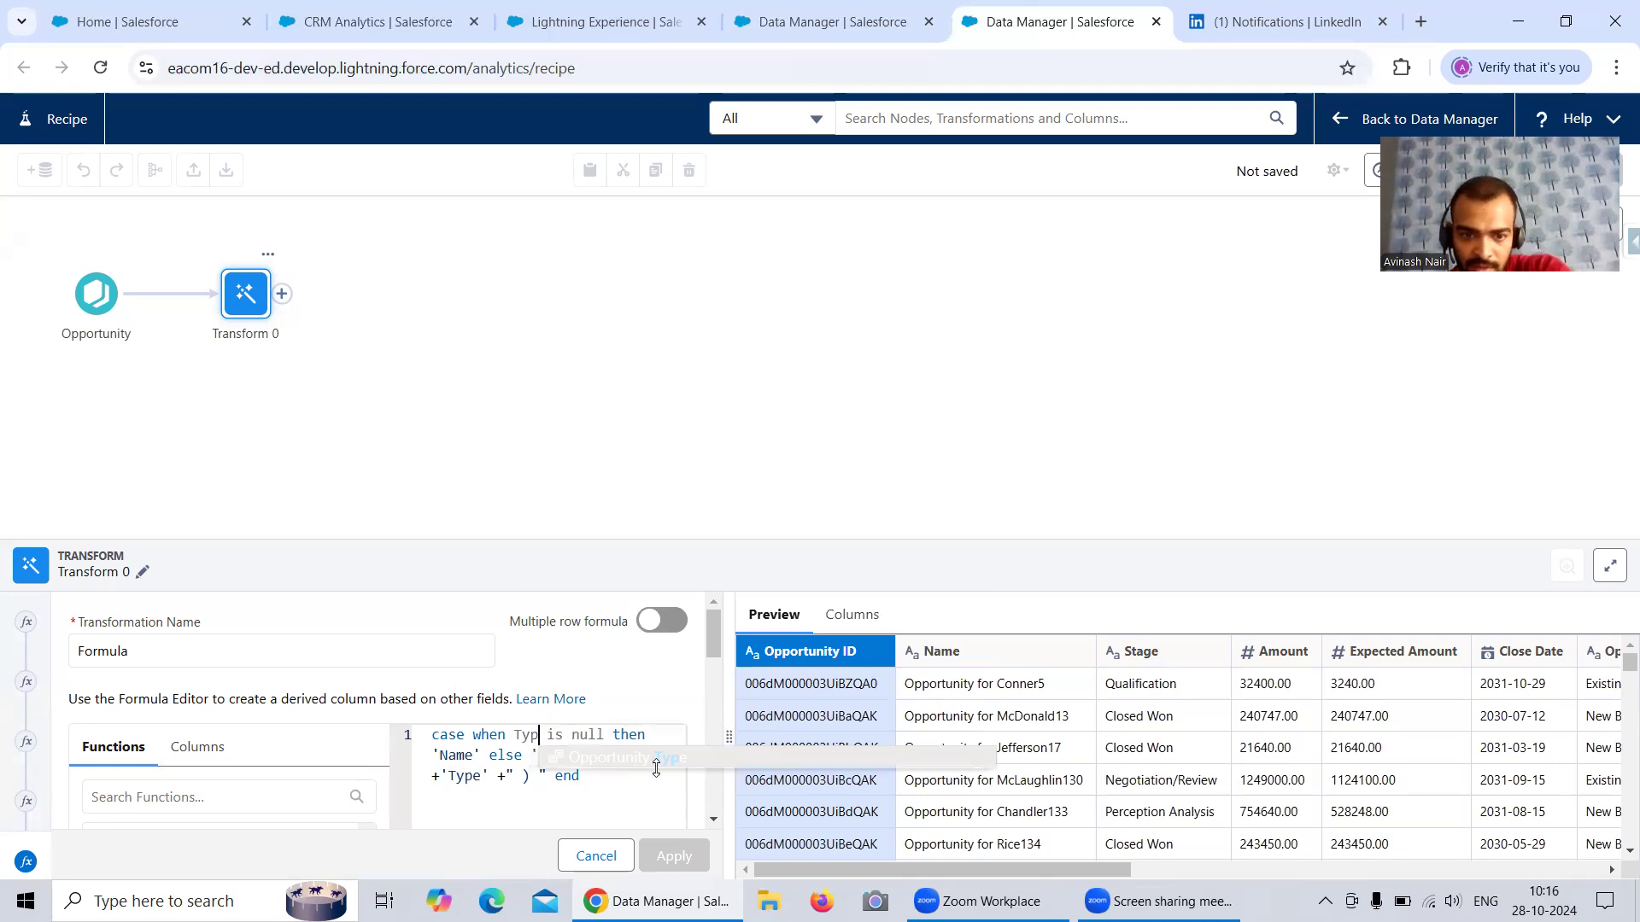
left_click(670, 759)
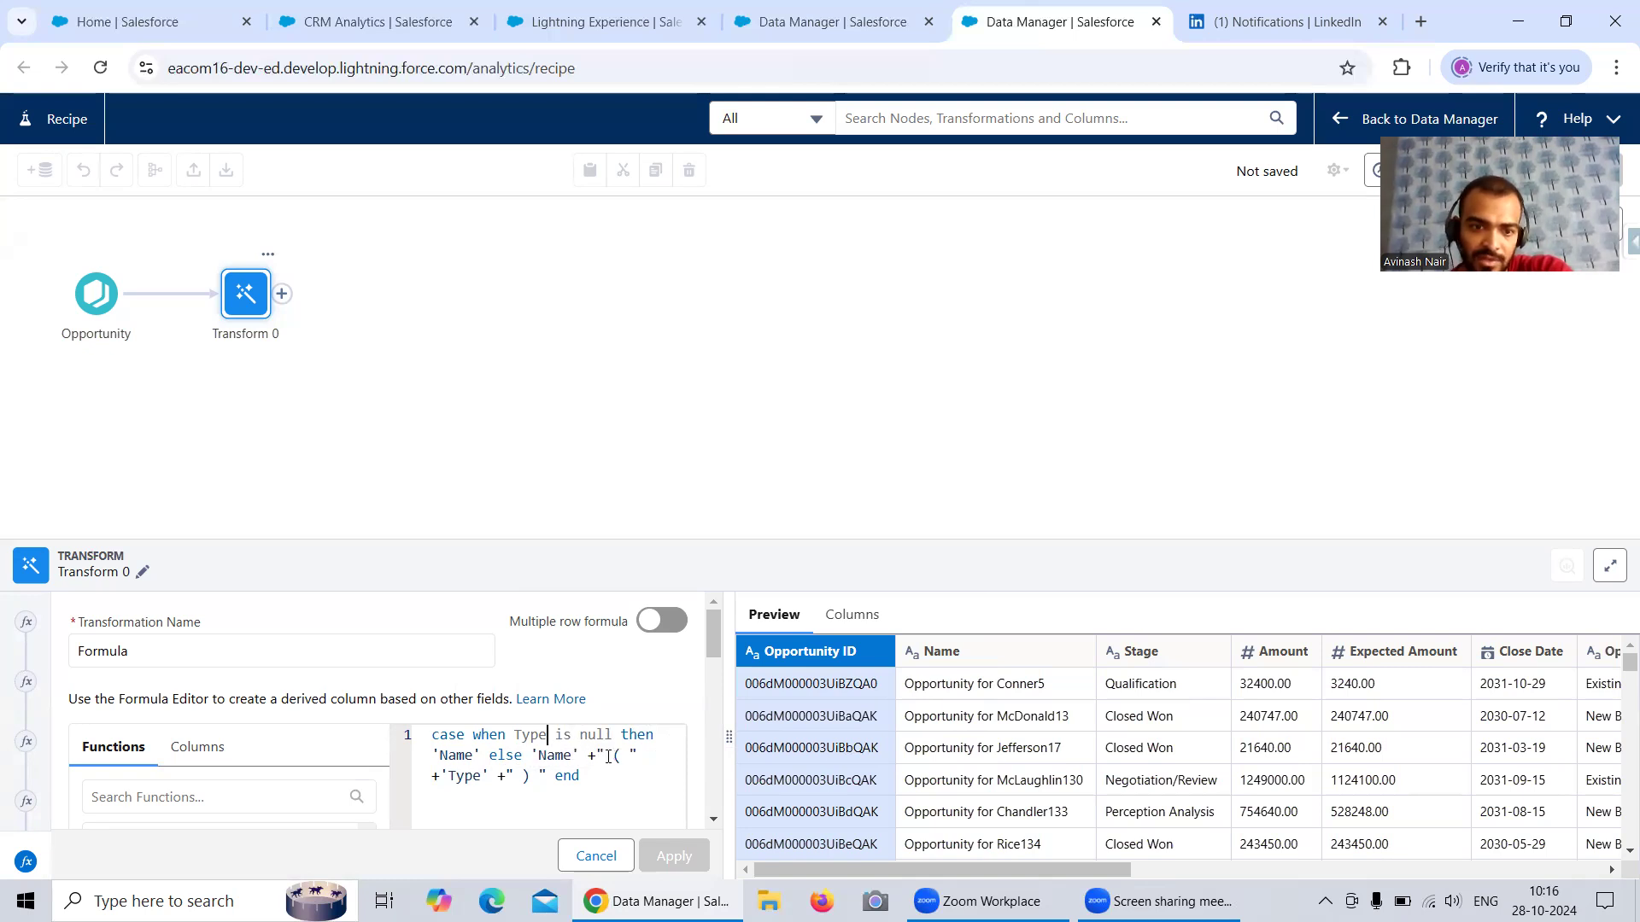
- Change the double quotes around the opening parenthesis in the formula to single quotes
key("BackSpace")
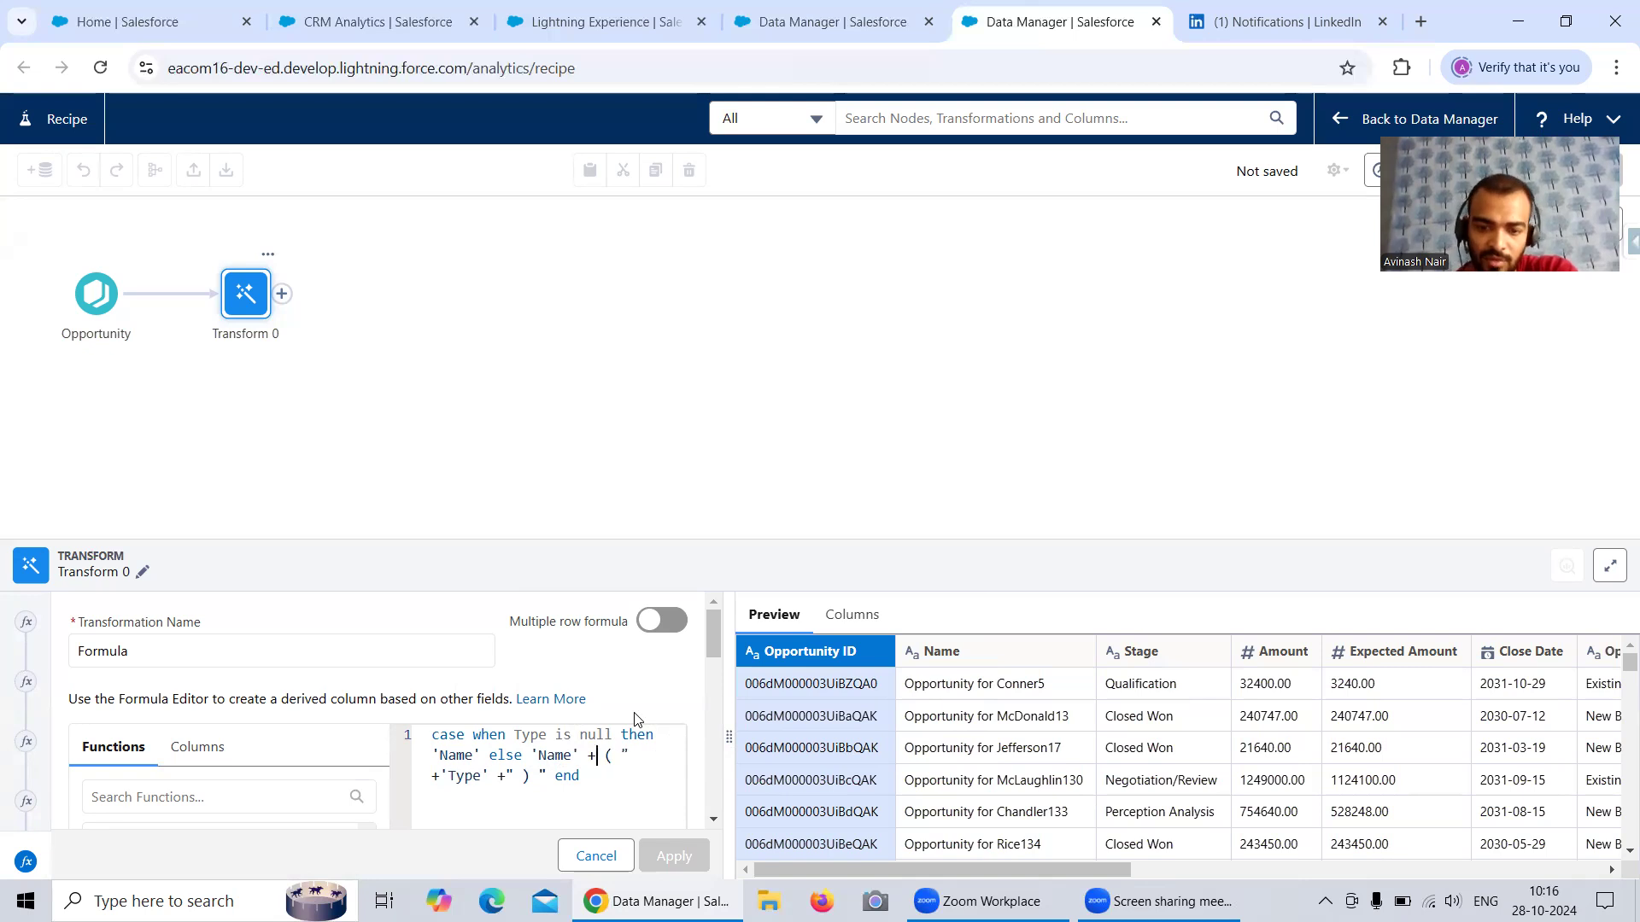
type("'")
left_click(650, 753)
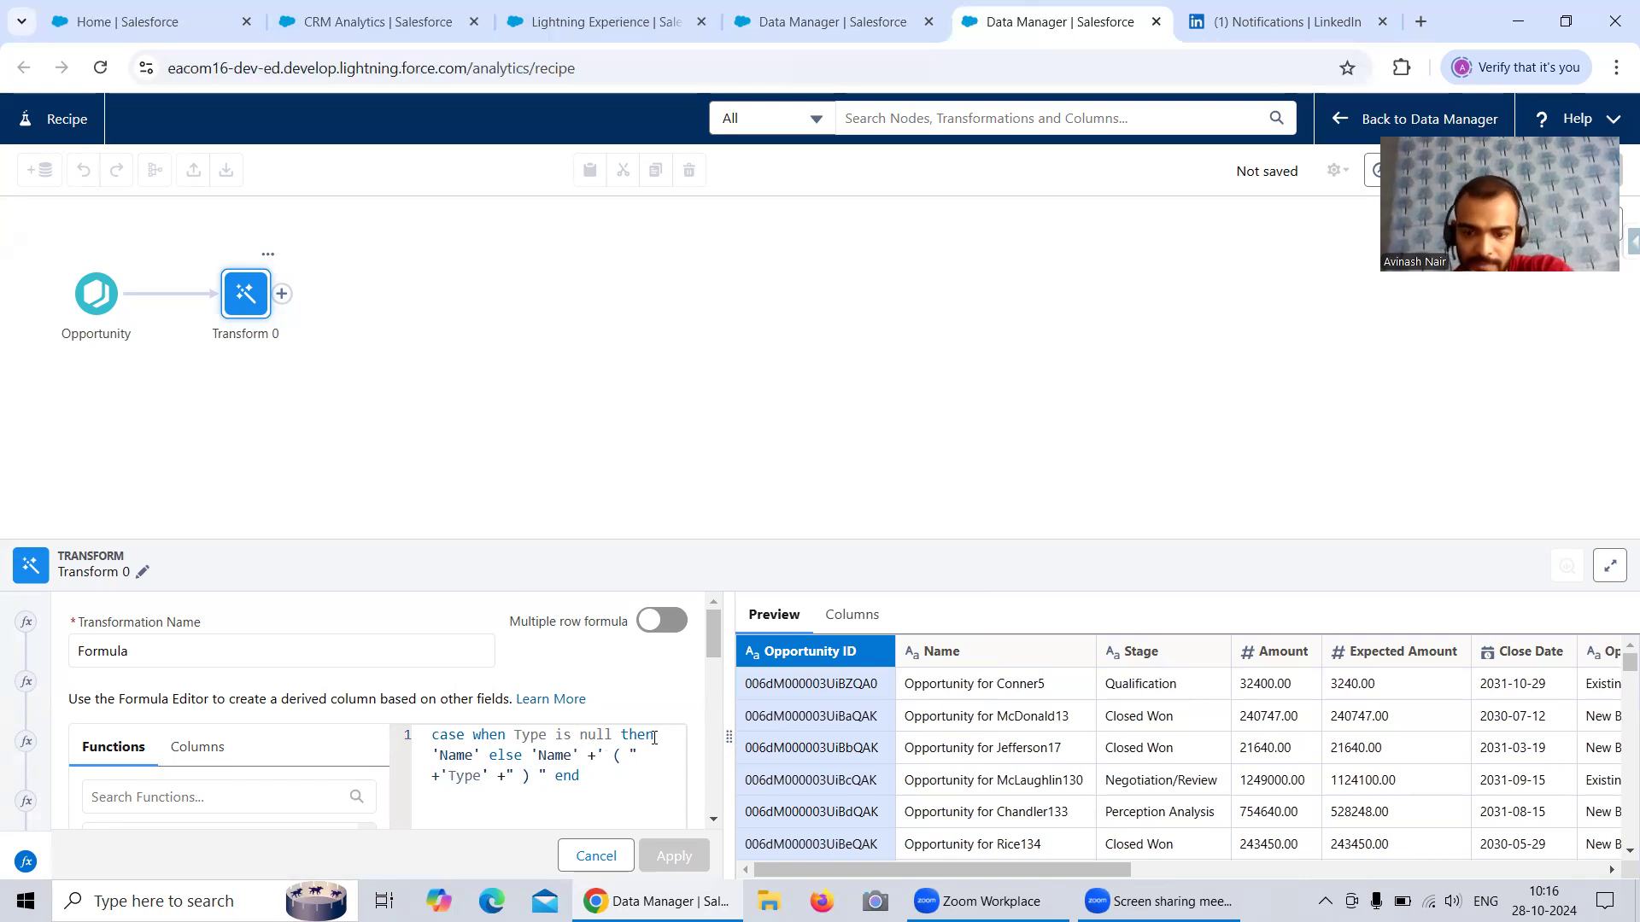
key("BackSpace")
type("'")
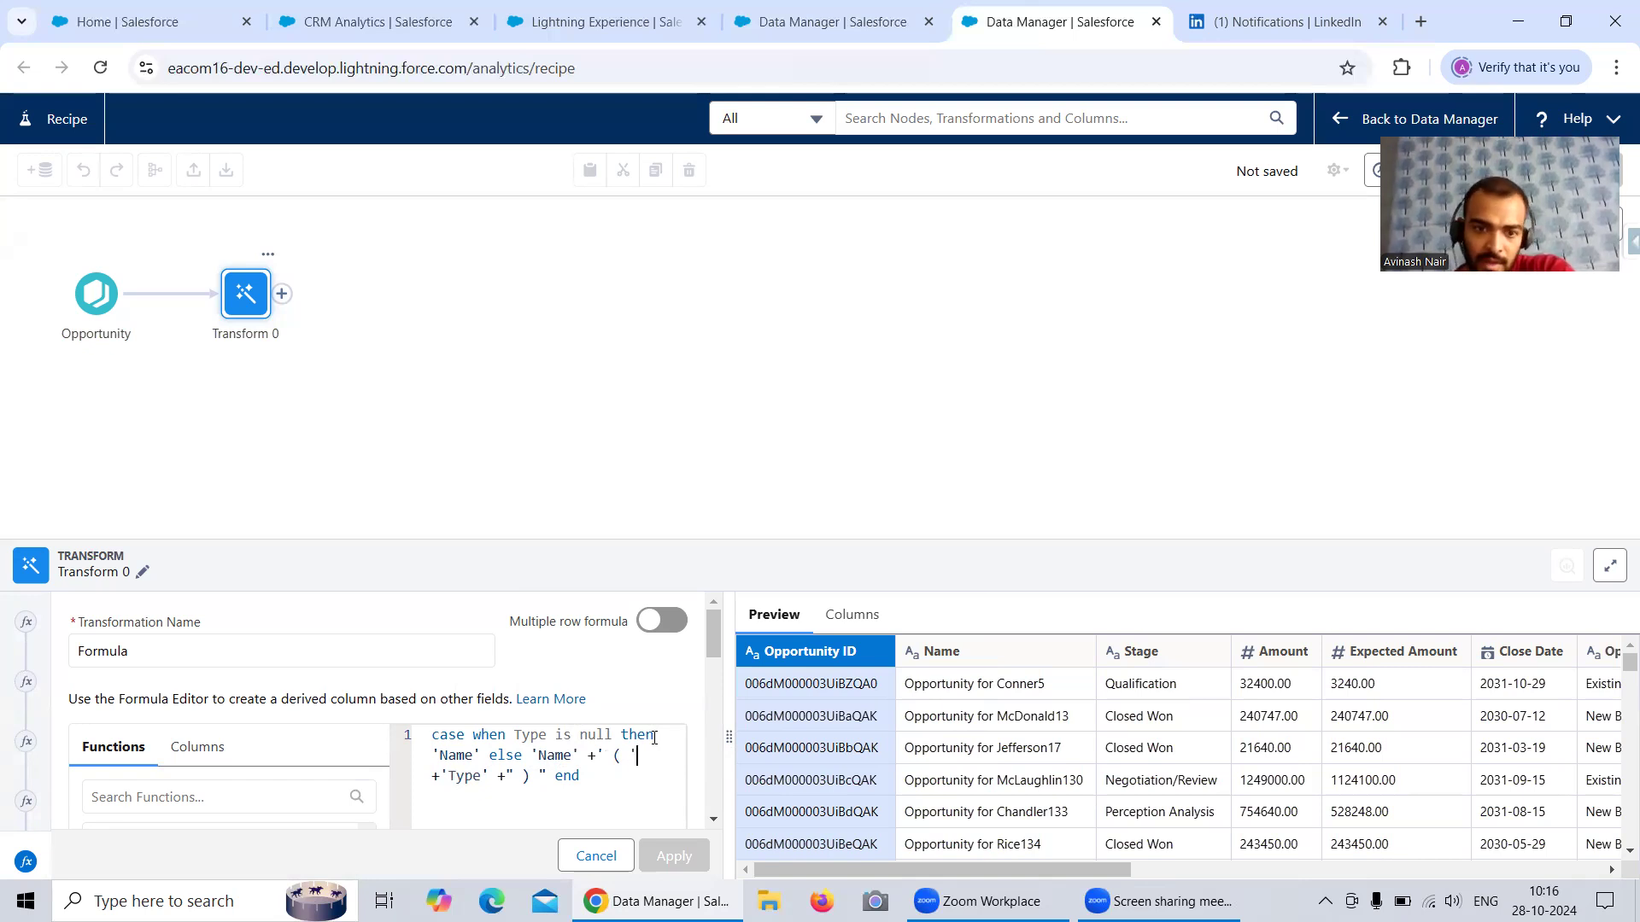
- Replace the three + operators joining Name, the parentheses and Type in the formula with ||
left_click(596, 757)
key("BackSpace")
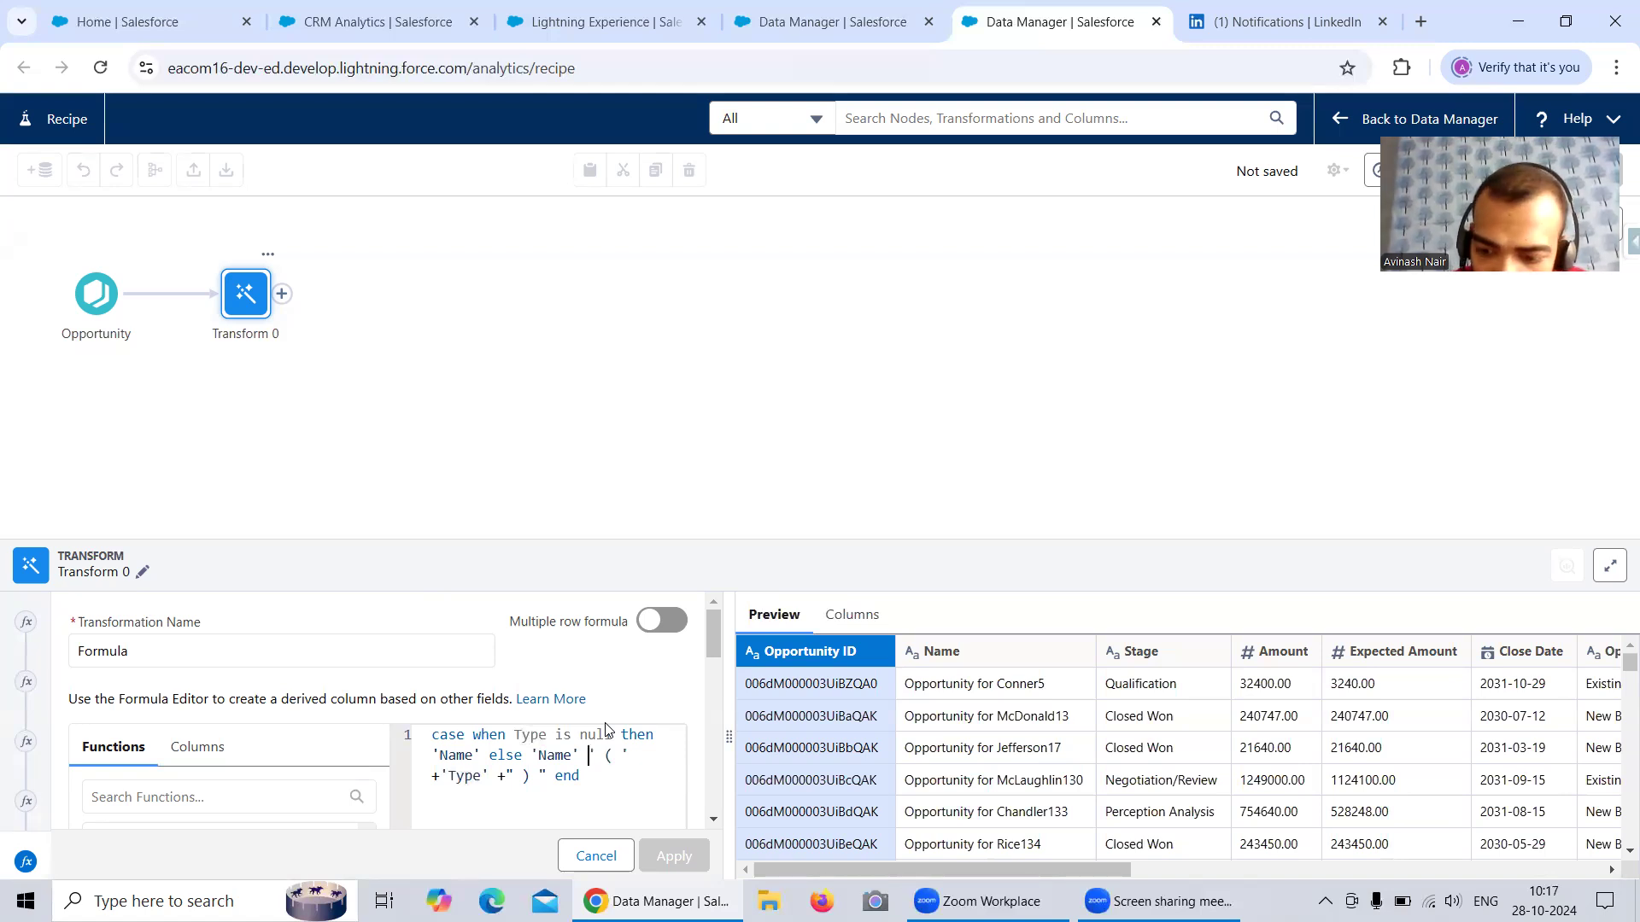
type("||")
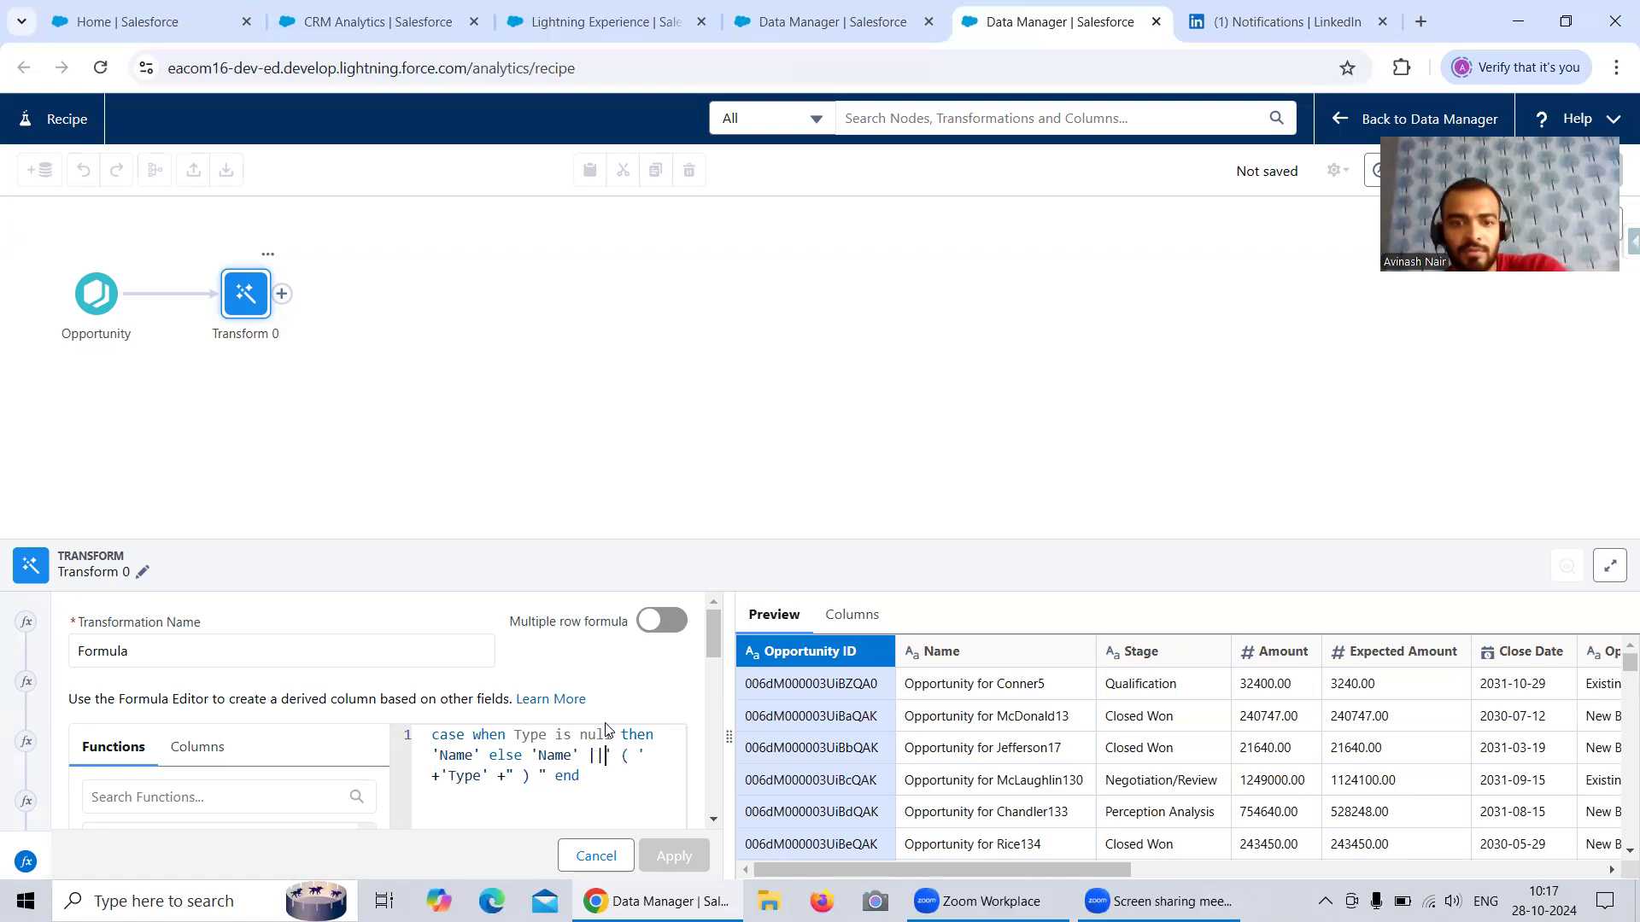
left_click(436, 774)
type("+")
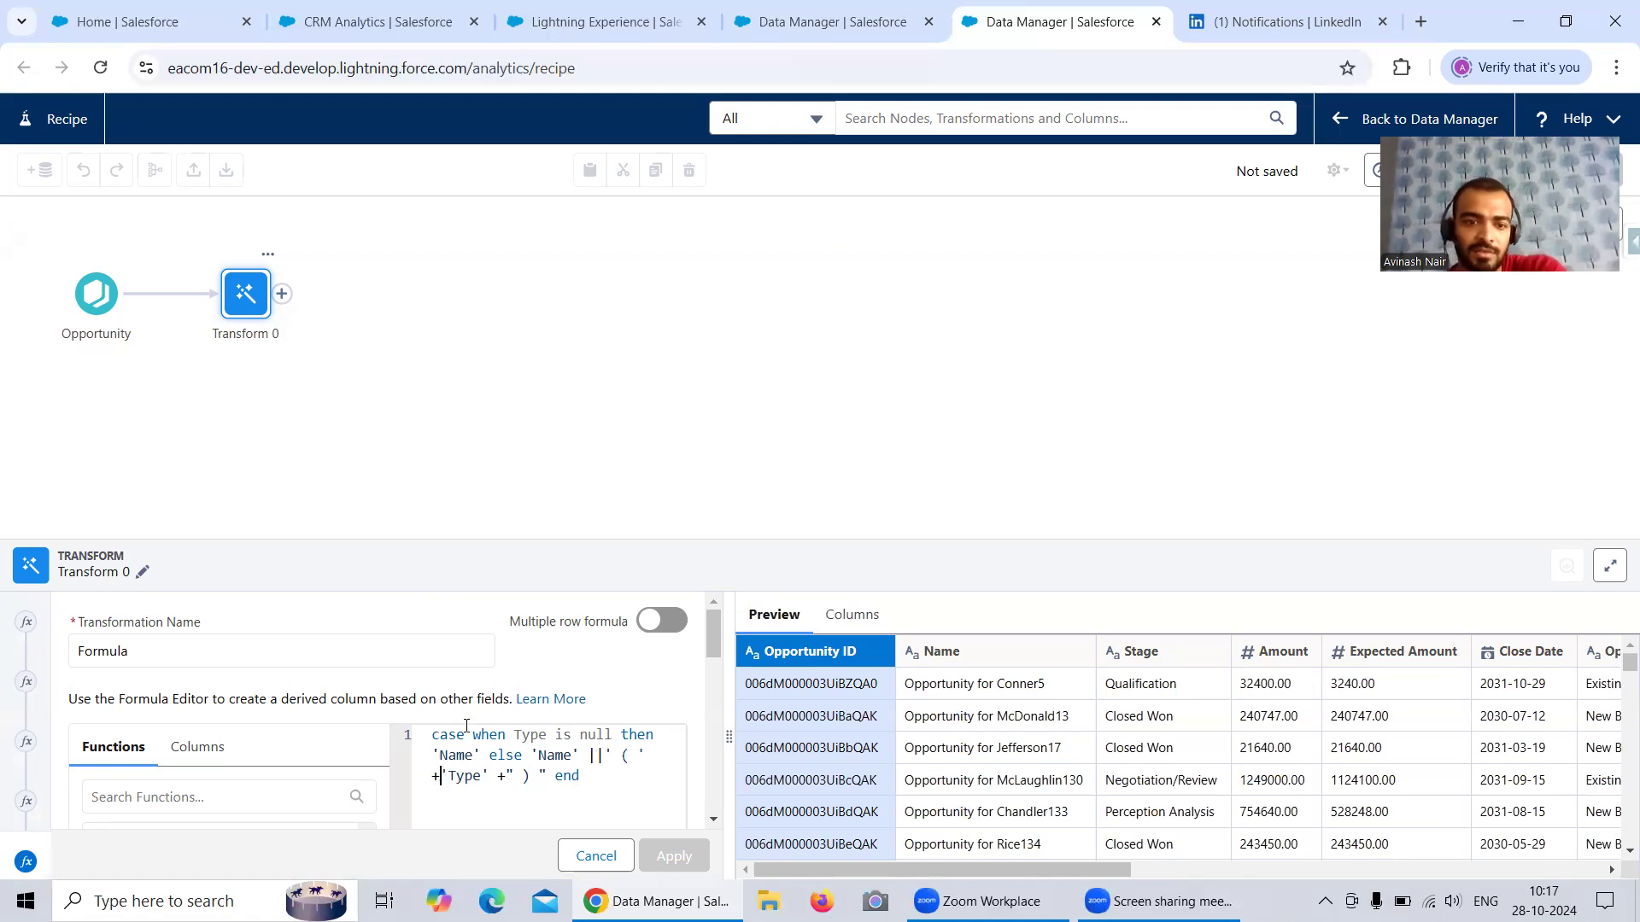
key("BackSpace")
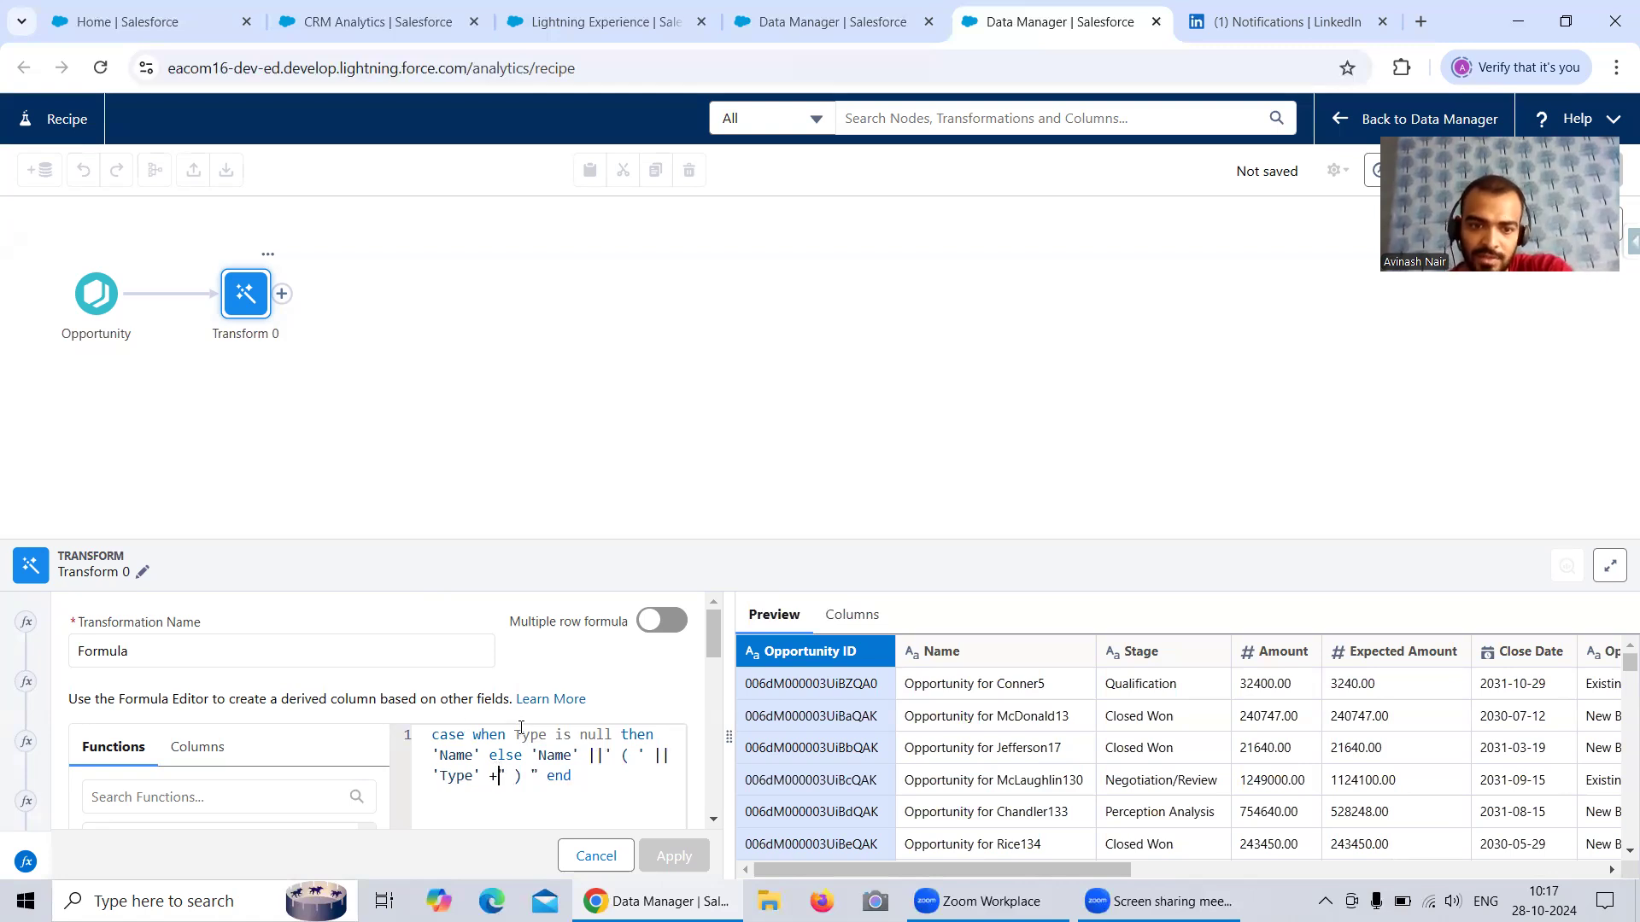
key("BackSpace")
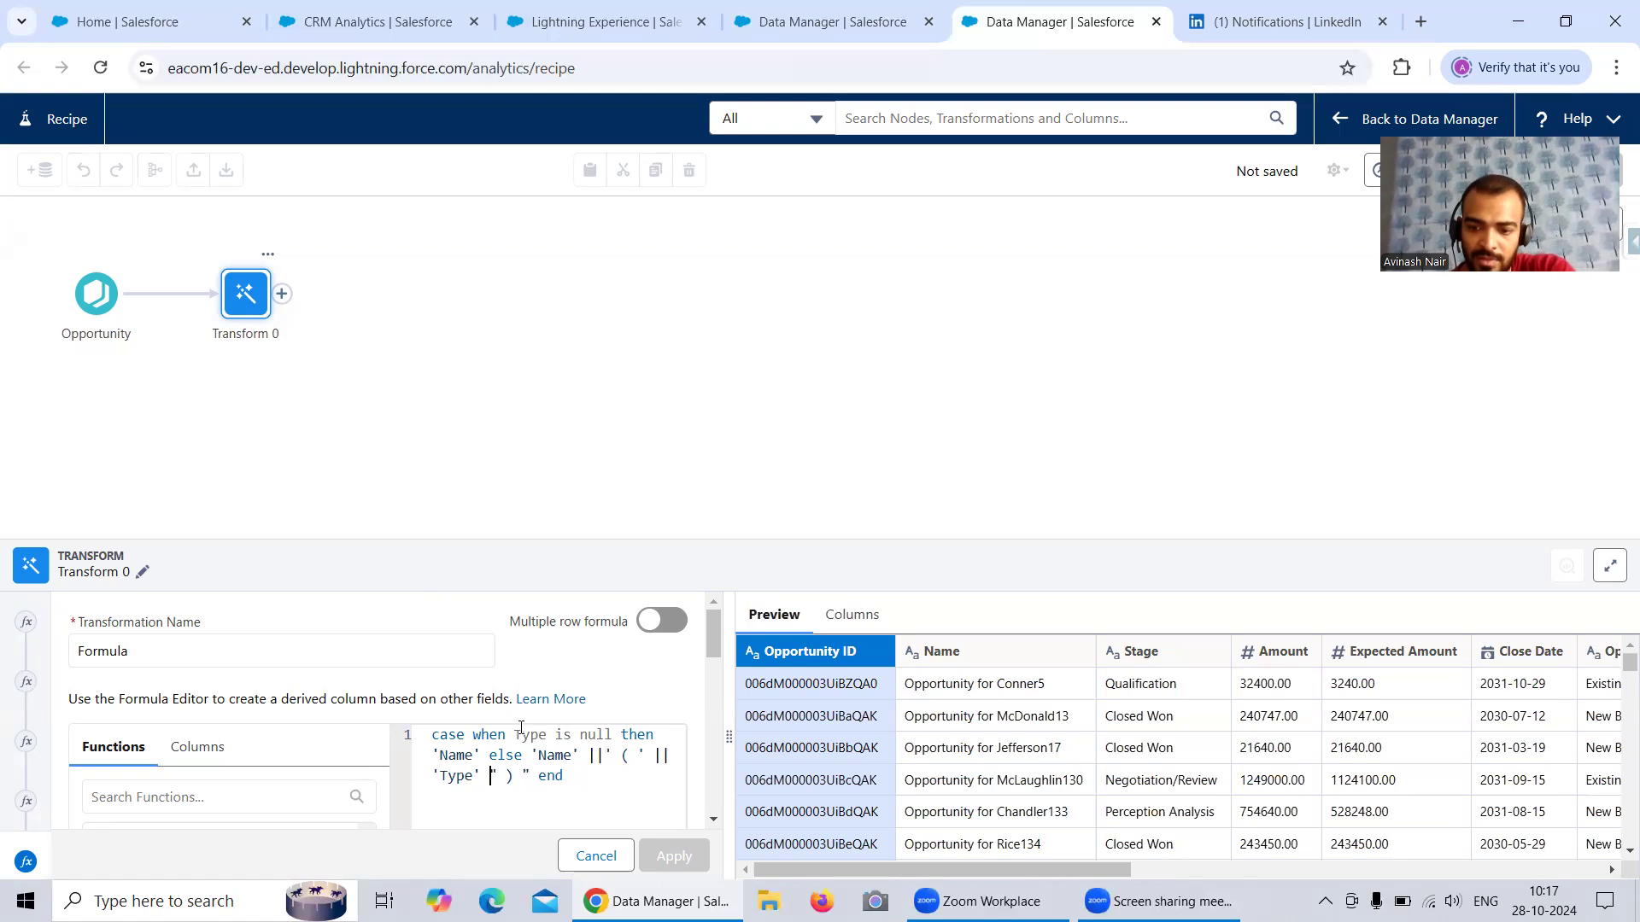
type("||")
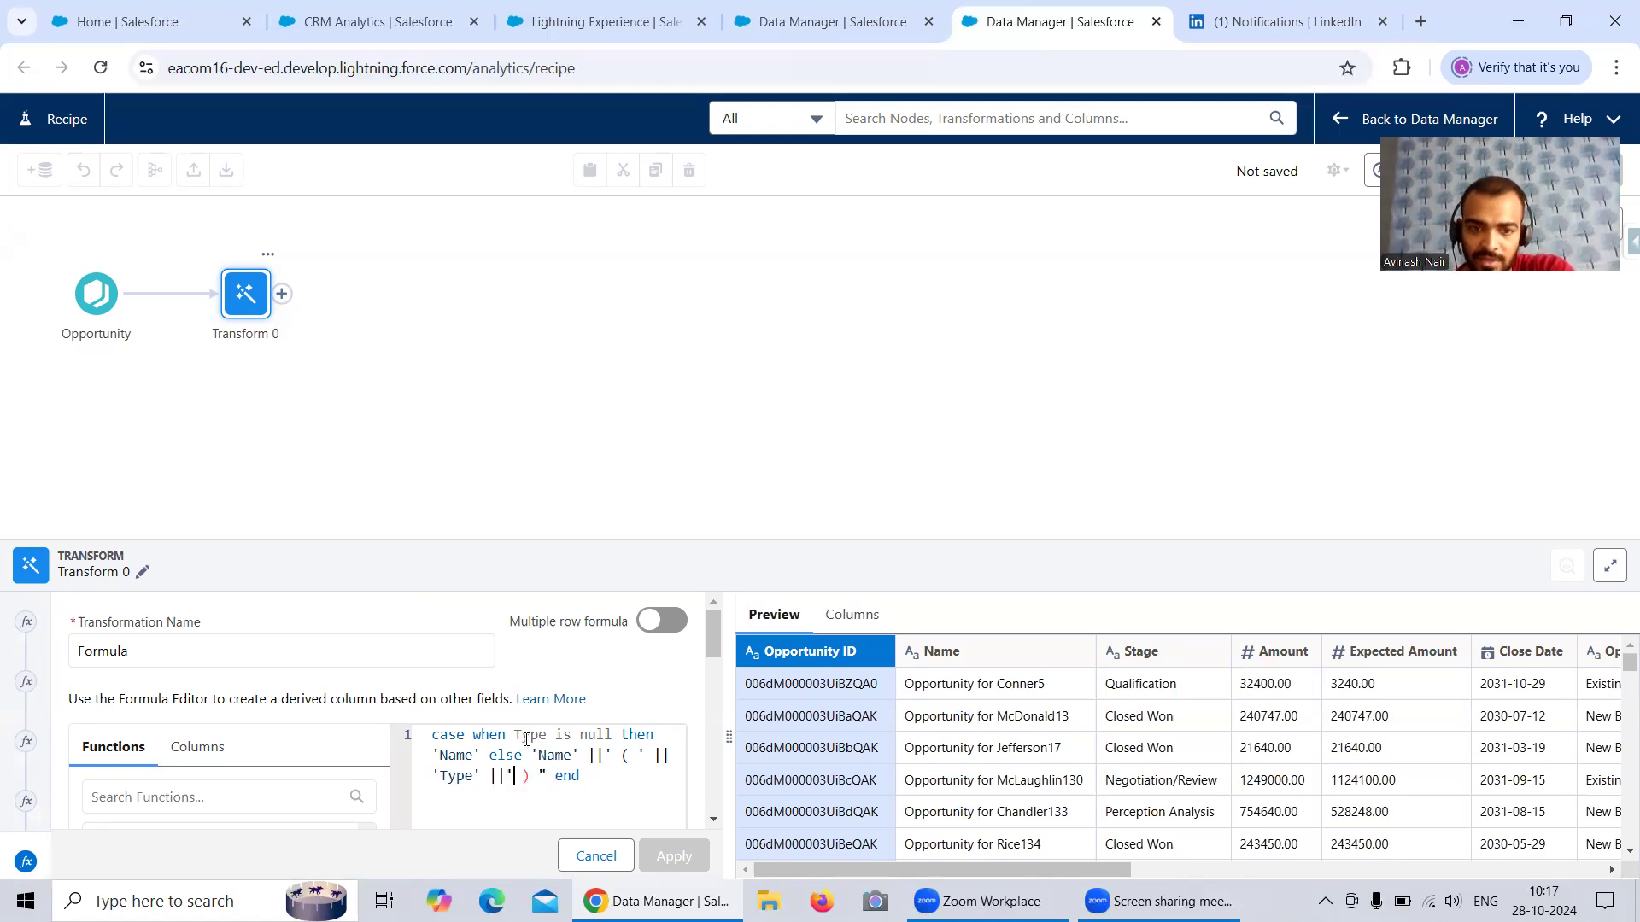
- Finish changing the double quotes around the closing parenthesis in the formula to single quotes
left_click(546, 773)
key("BackSpace")
type("'")
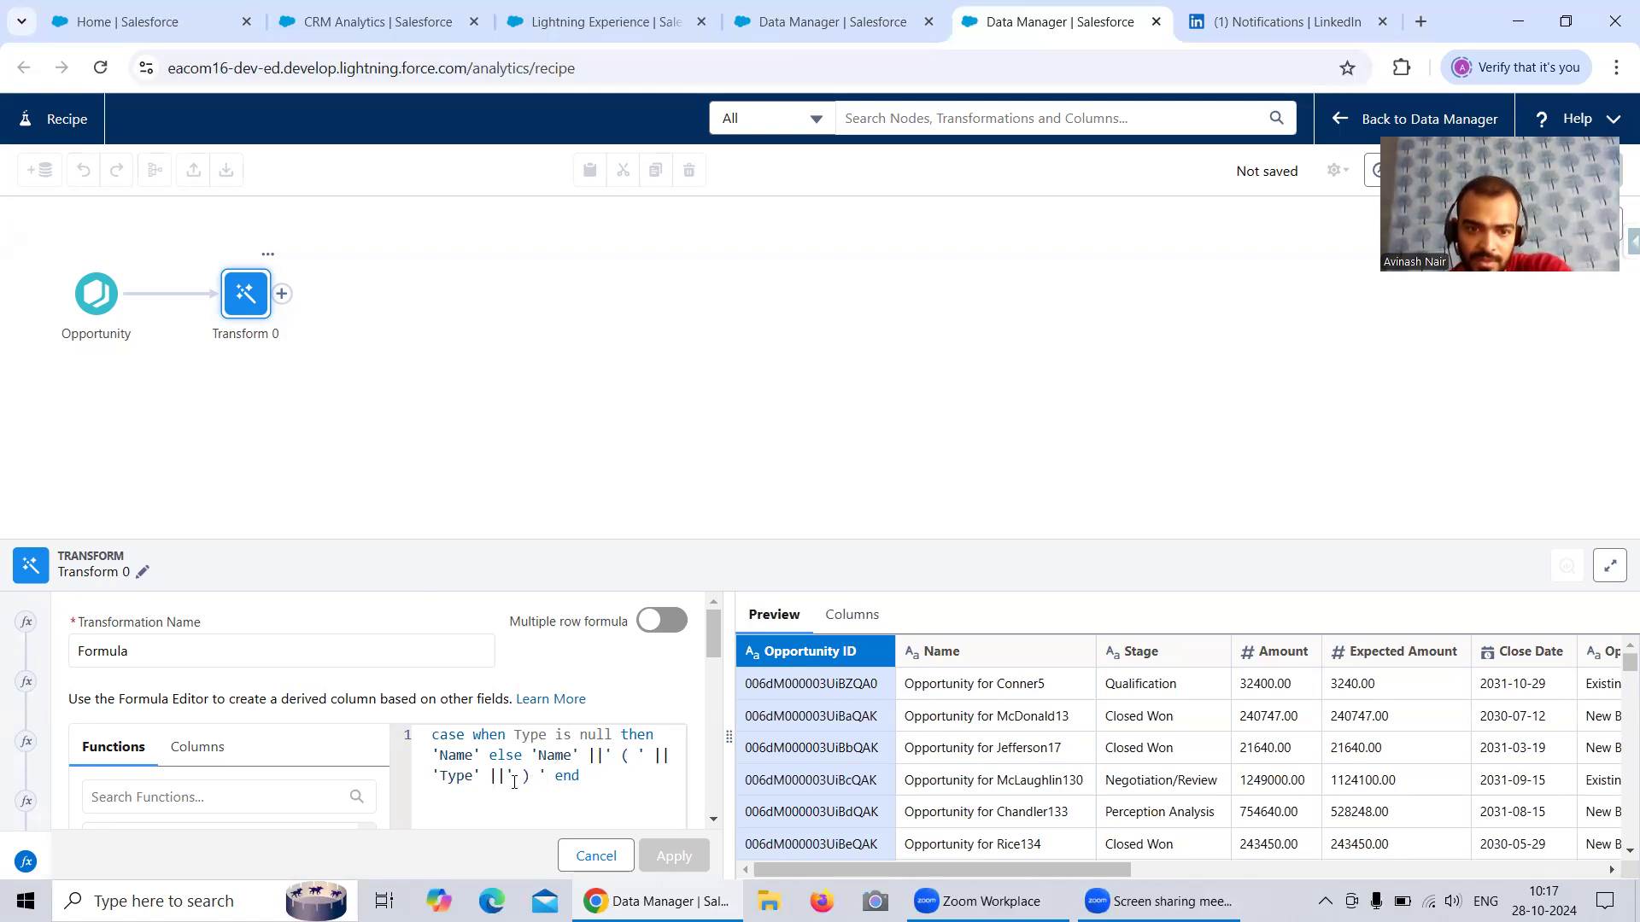
- Set the output type of the name and type formula to Text
scroll(708, 708, "down", 2)
scroll(709, 709, "down", 3)
left_click(344, 784)
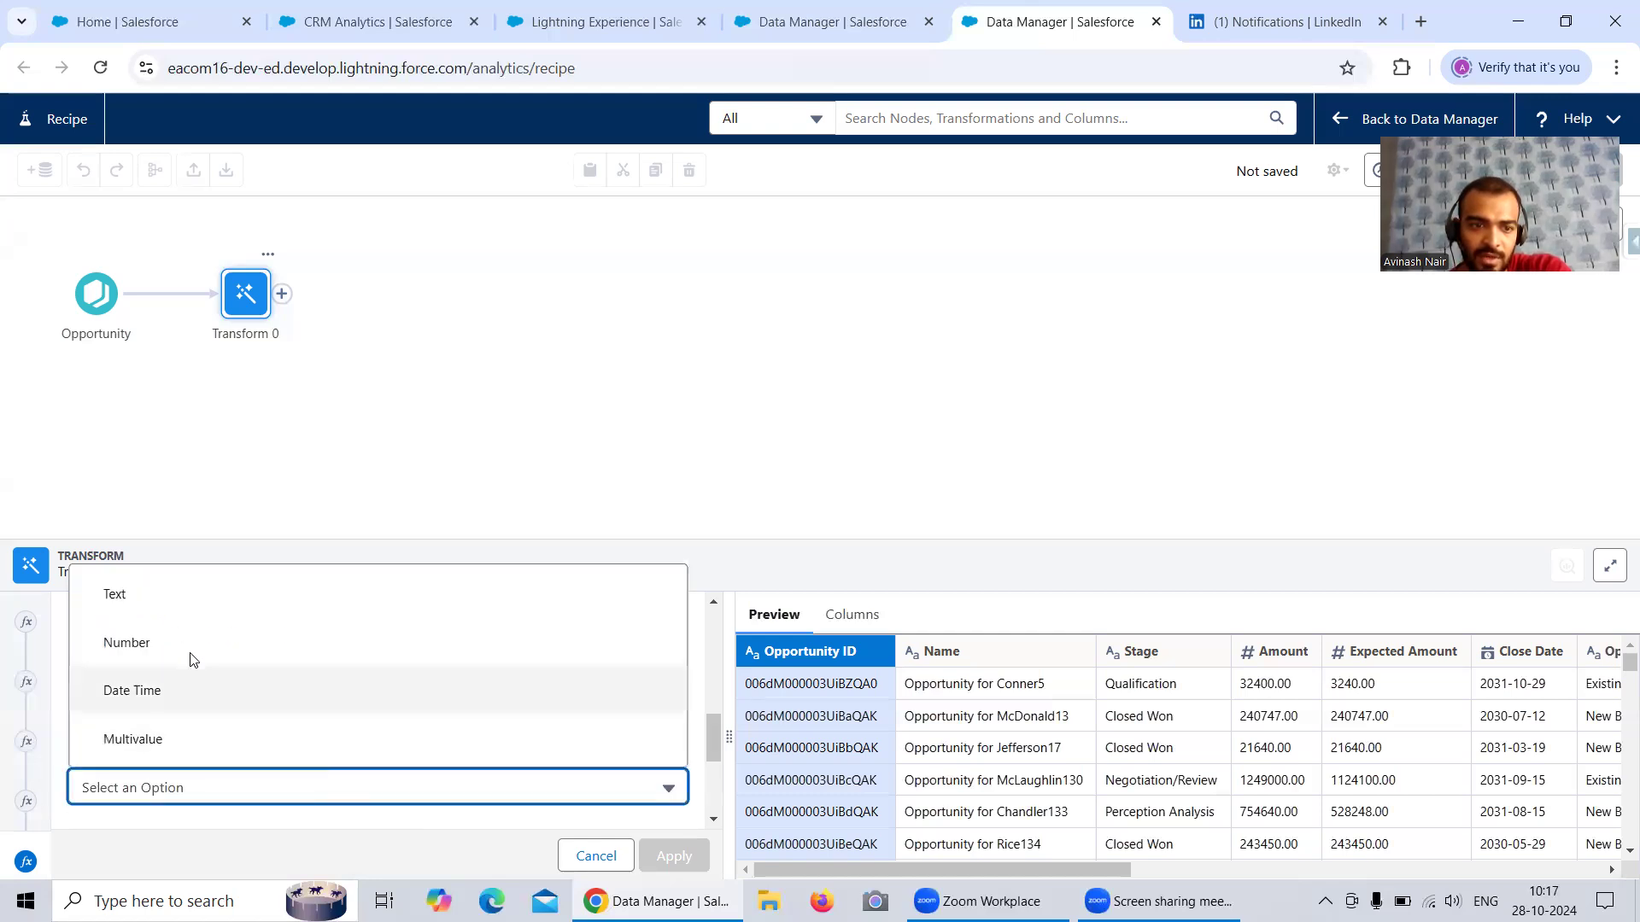
left_click(172, 604)
scroll(269, 766, "down", 3)
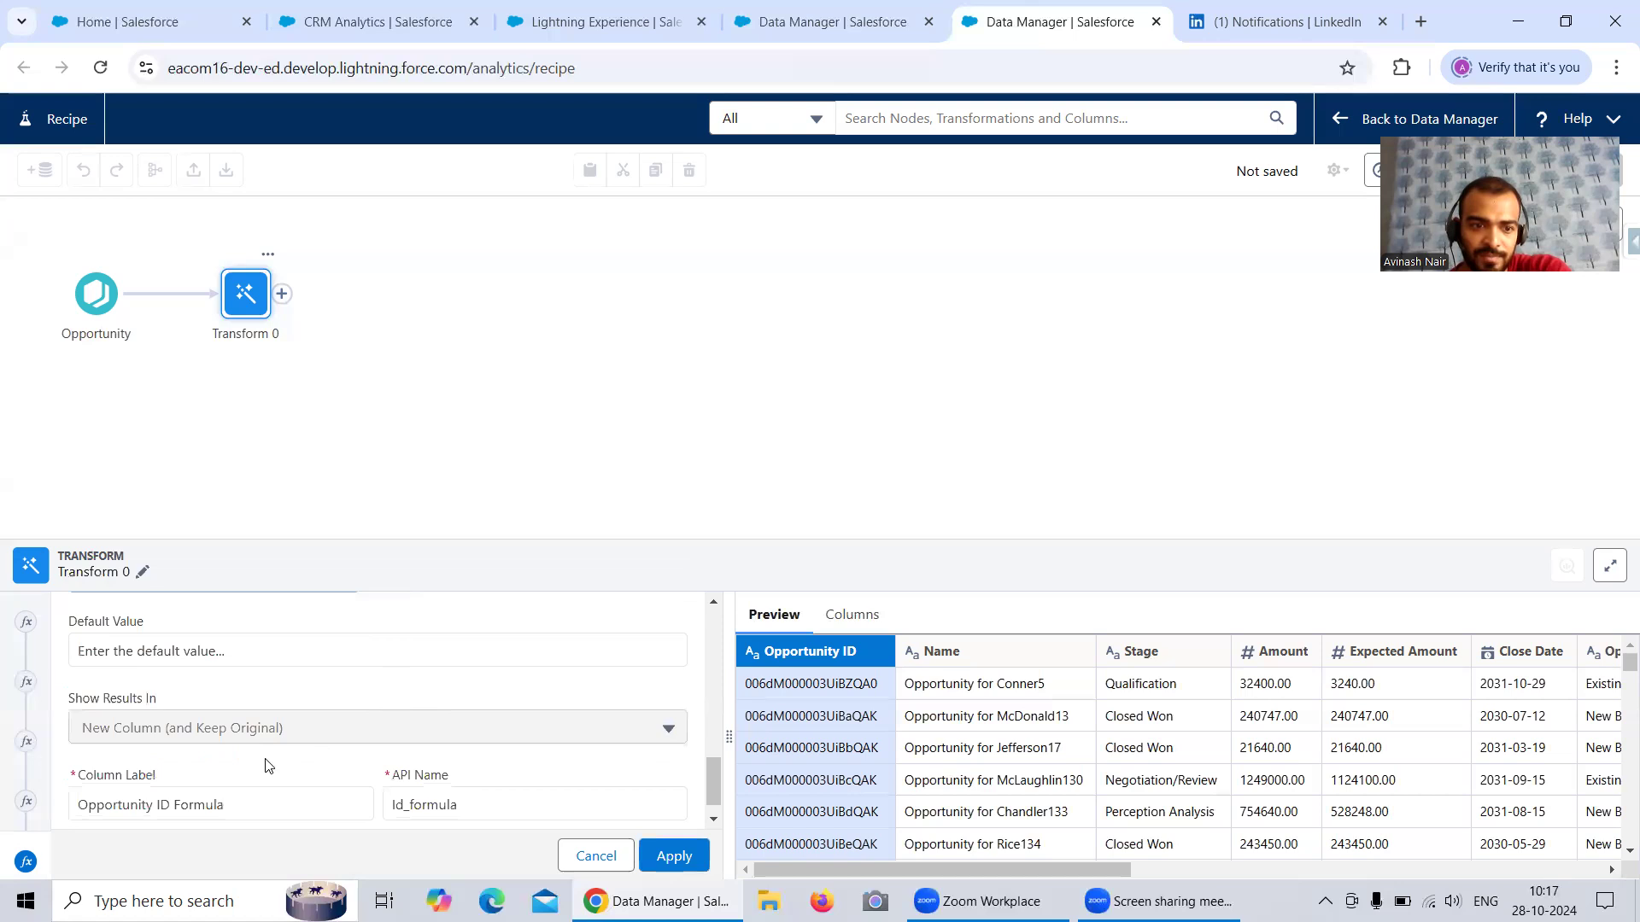
- Copy the NameAndType field name from the dataflow and set it as the recipe formula's column label and API name
left_click(794, 26)
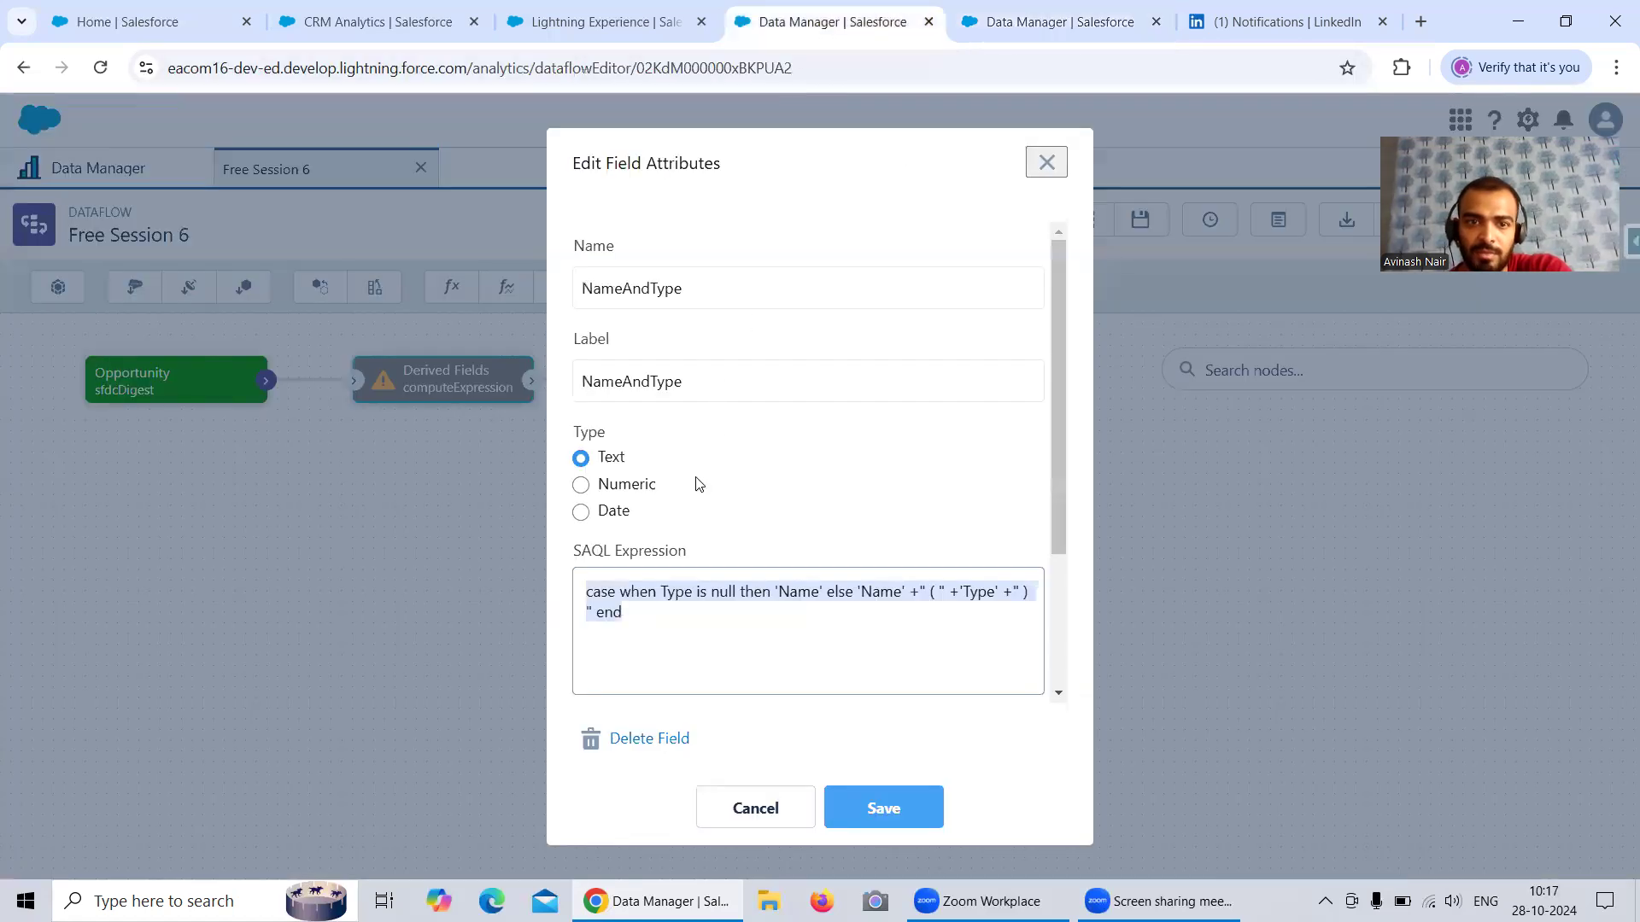
left_click_drag(702, 283, 560, 283)
key("ctrl+c")
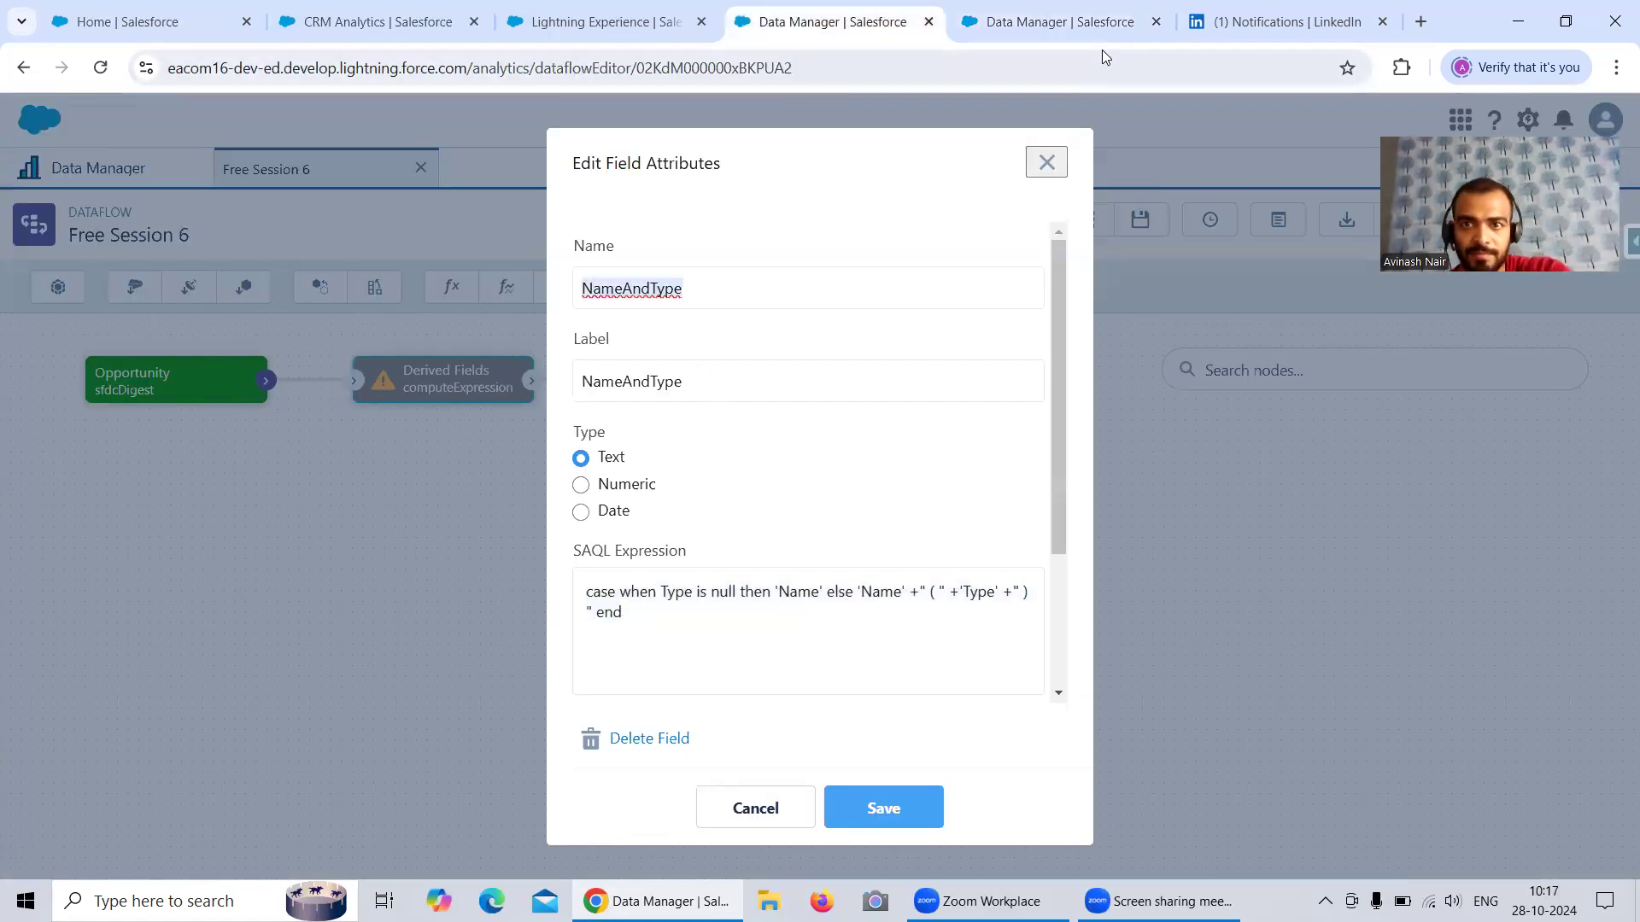
left_click(1059, 23)
left_click_drag(227, 779, 37, 780)
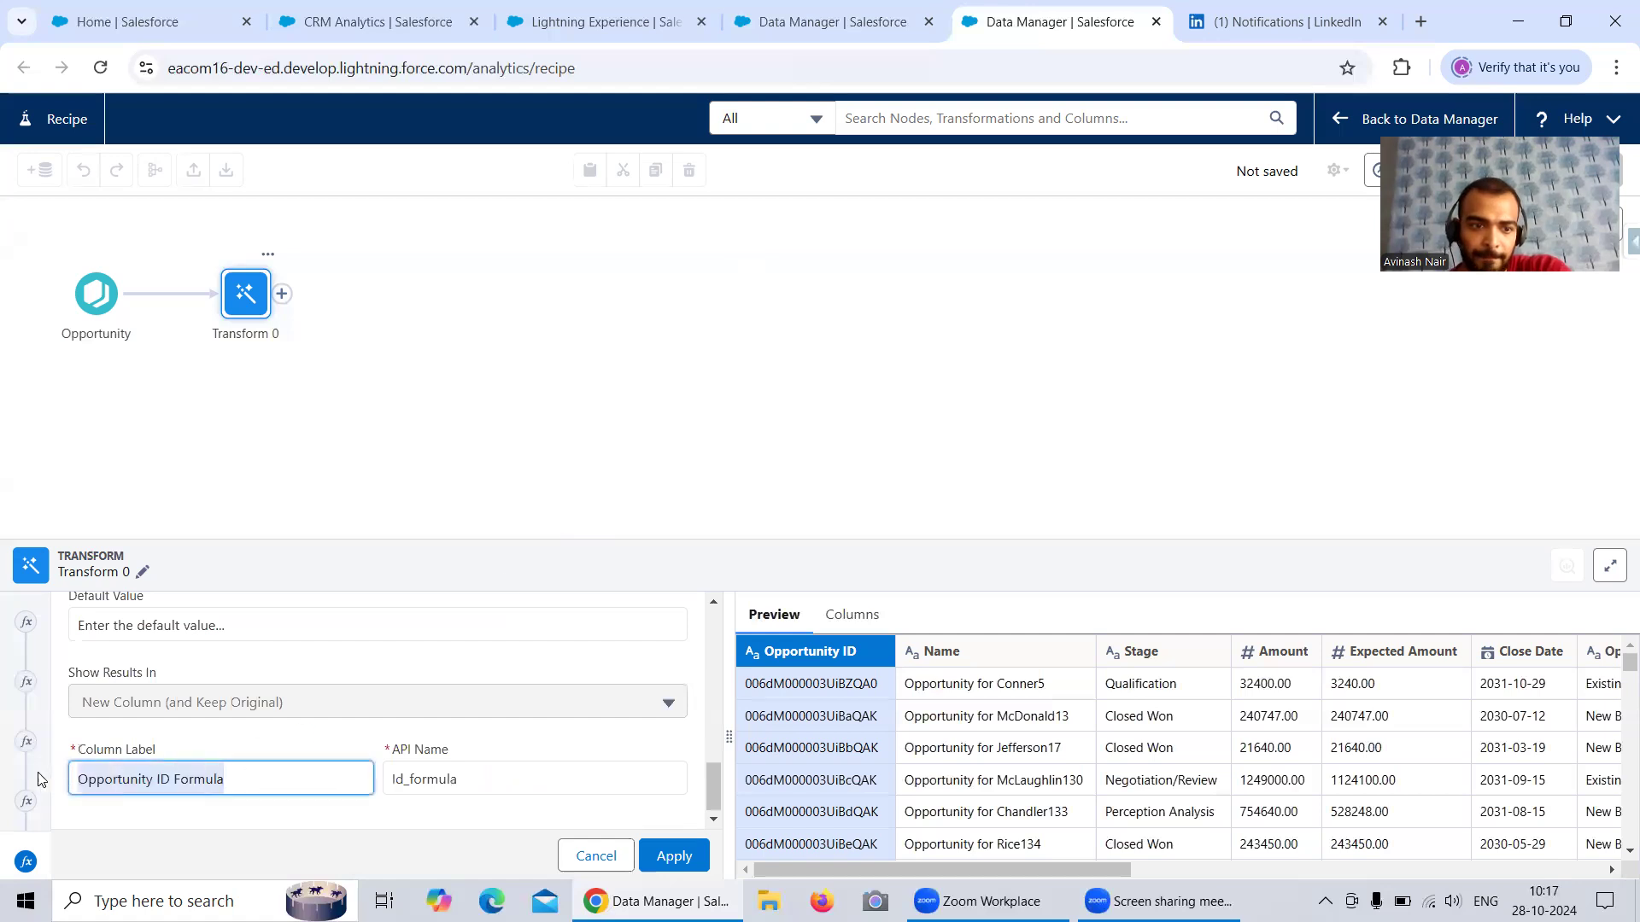
key("ctrl+v")
left_click_drag(482, 777, 357, 774)
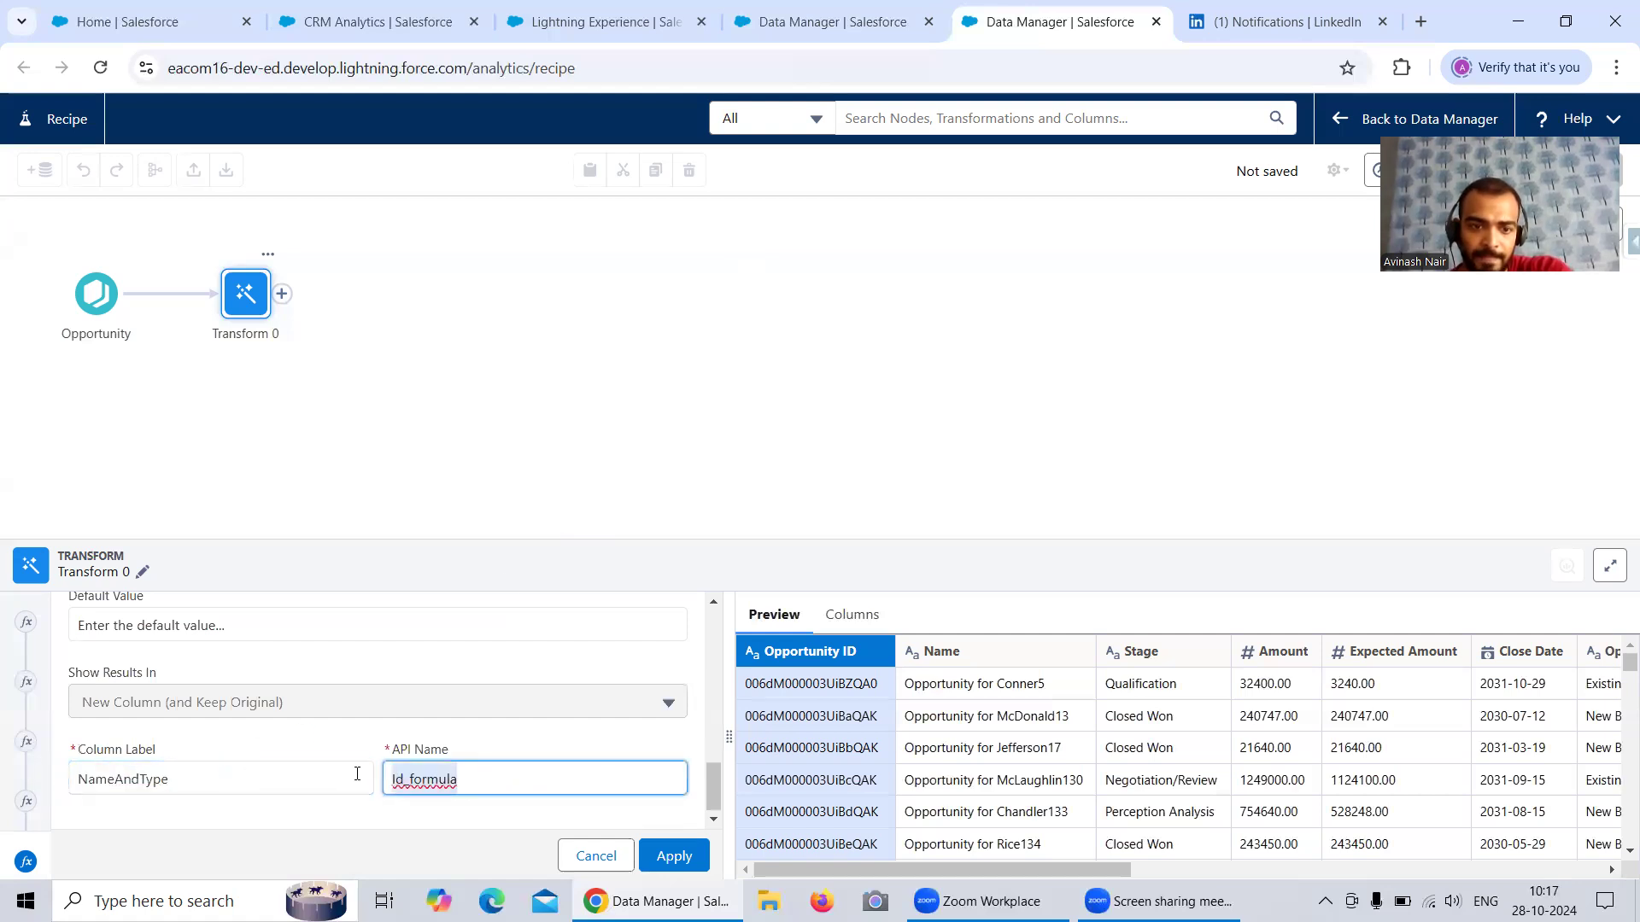
key("ctrl+v")
- Apply the name and type formula and check the values of the NameAndType column in the preview
left_click(310, 702)
scroll(370, 711, "up", 1)
scroll(370, 711, "down", 1)
scroll(373, 709, "up", 1)
scroll(373, 709, "down", 1)
scroll(518, 705, "up", 1)
scroll(568, 717, "down", 1)
left_click(662, 851)
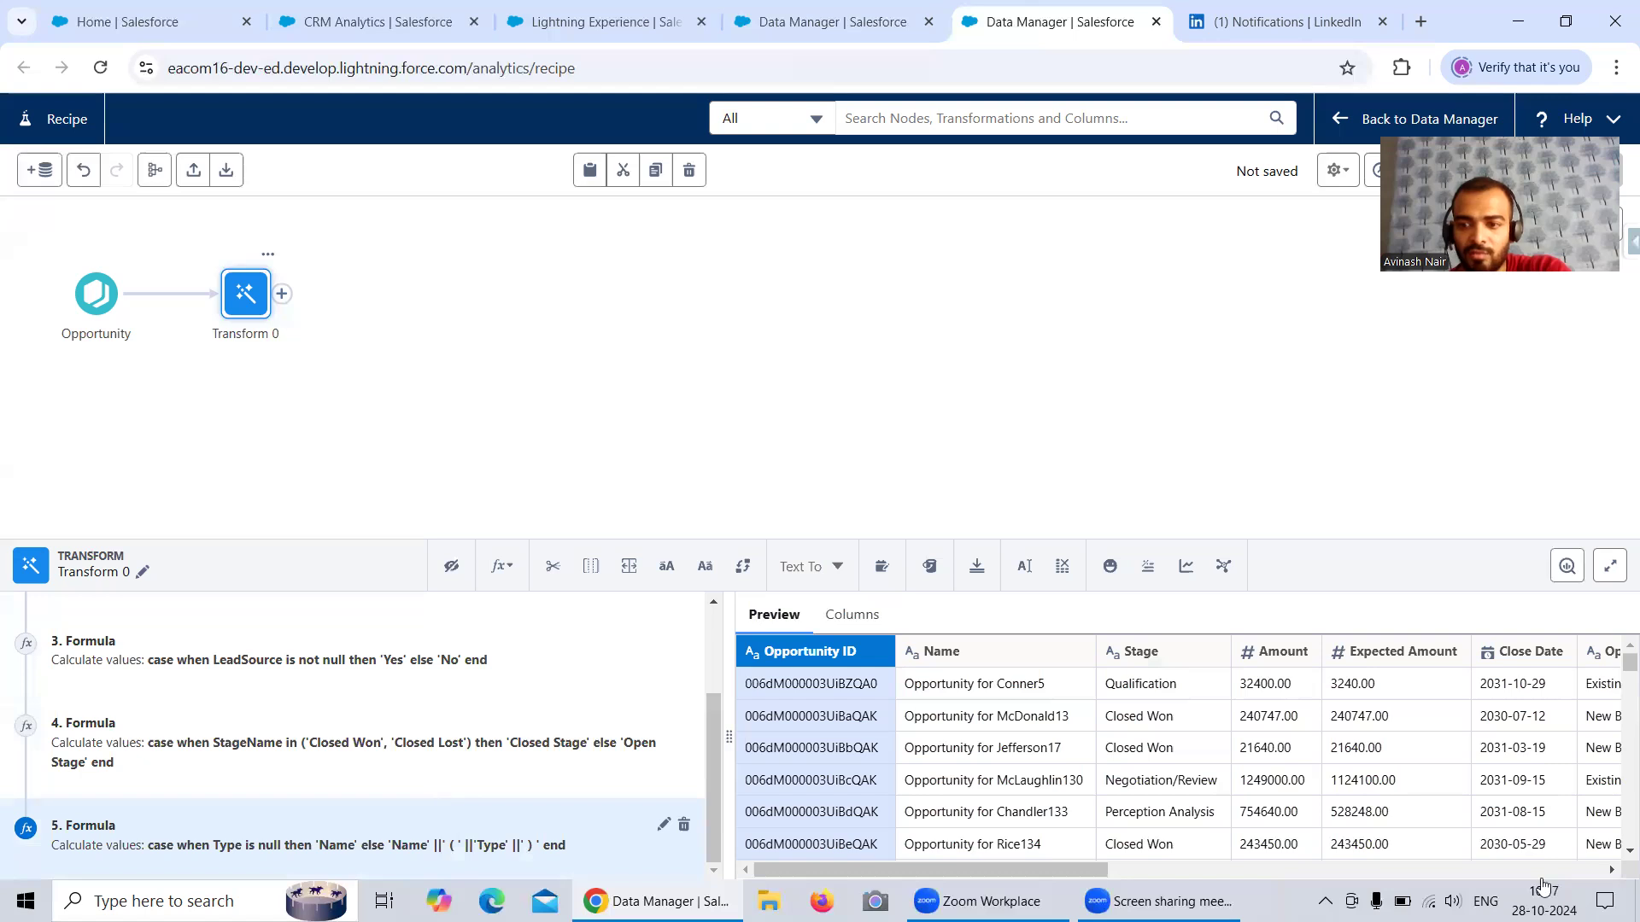
scroll(1546, 735, "right", 10)
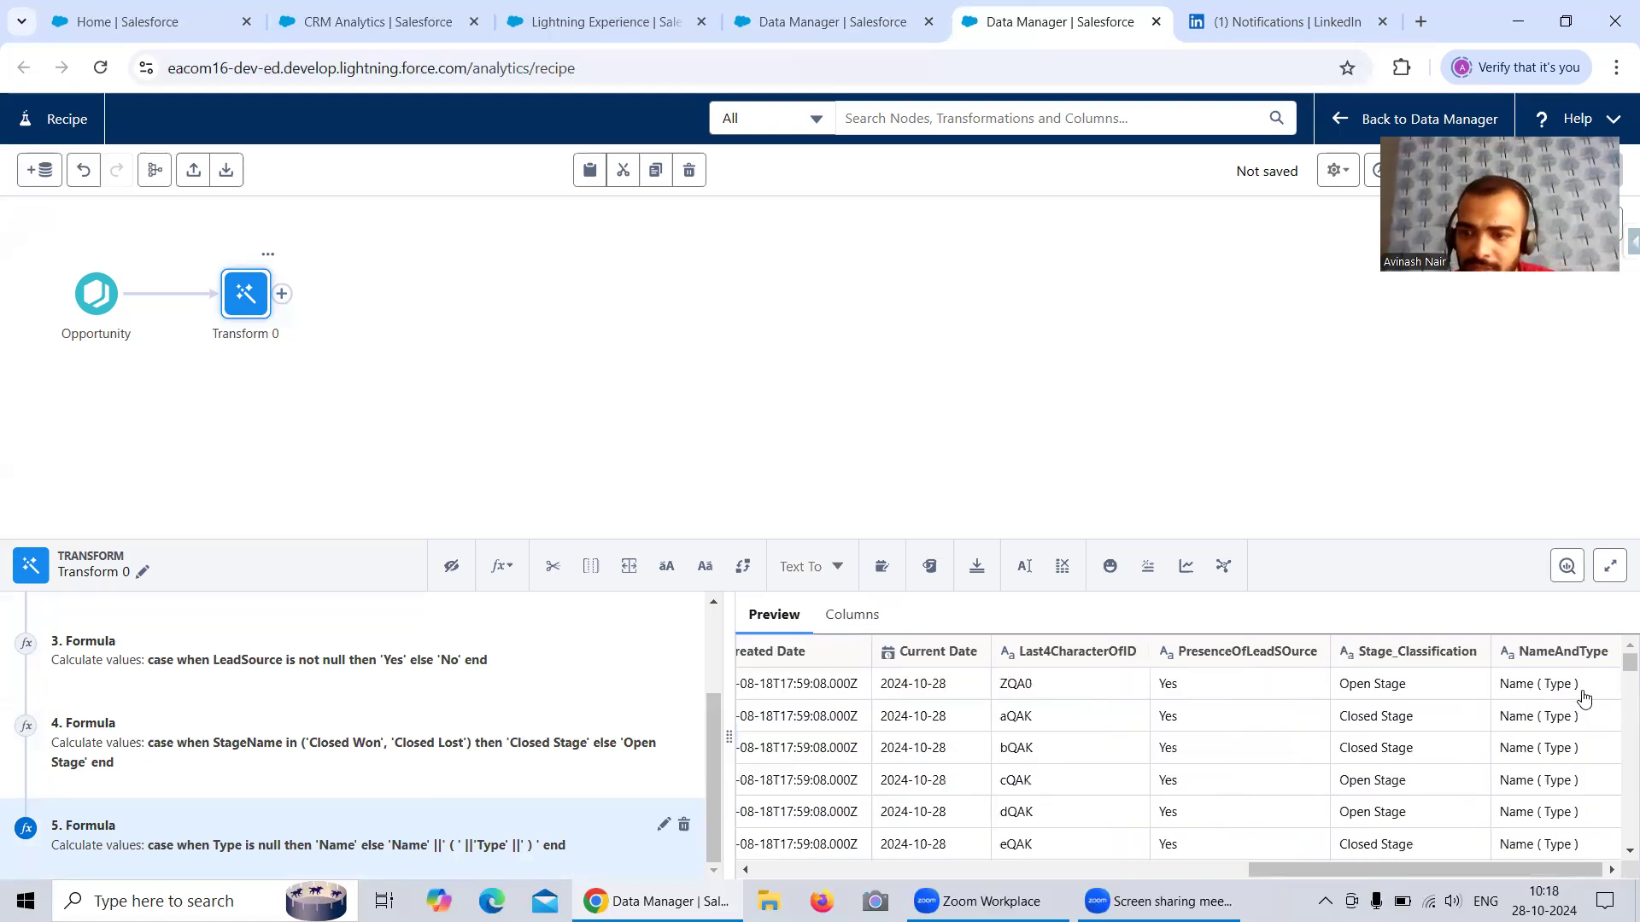
left_click_drag(1499, 685, 1582, 691)
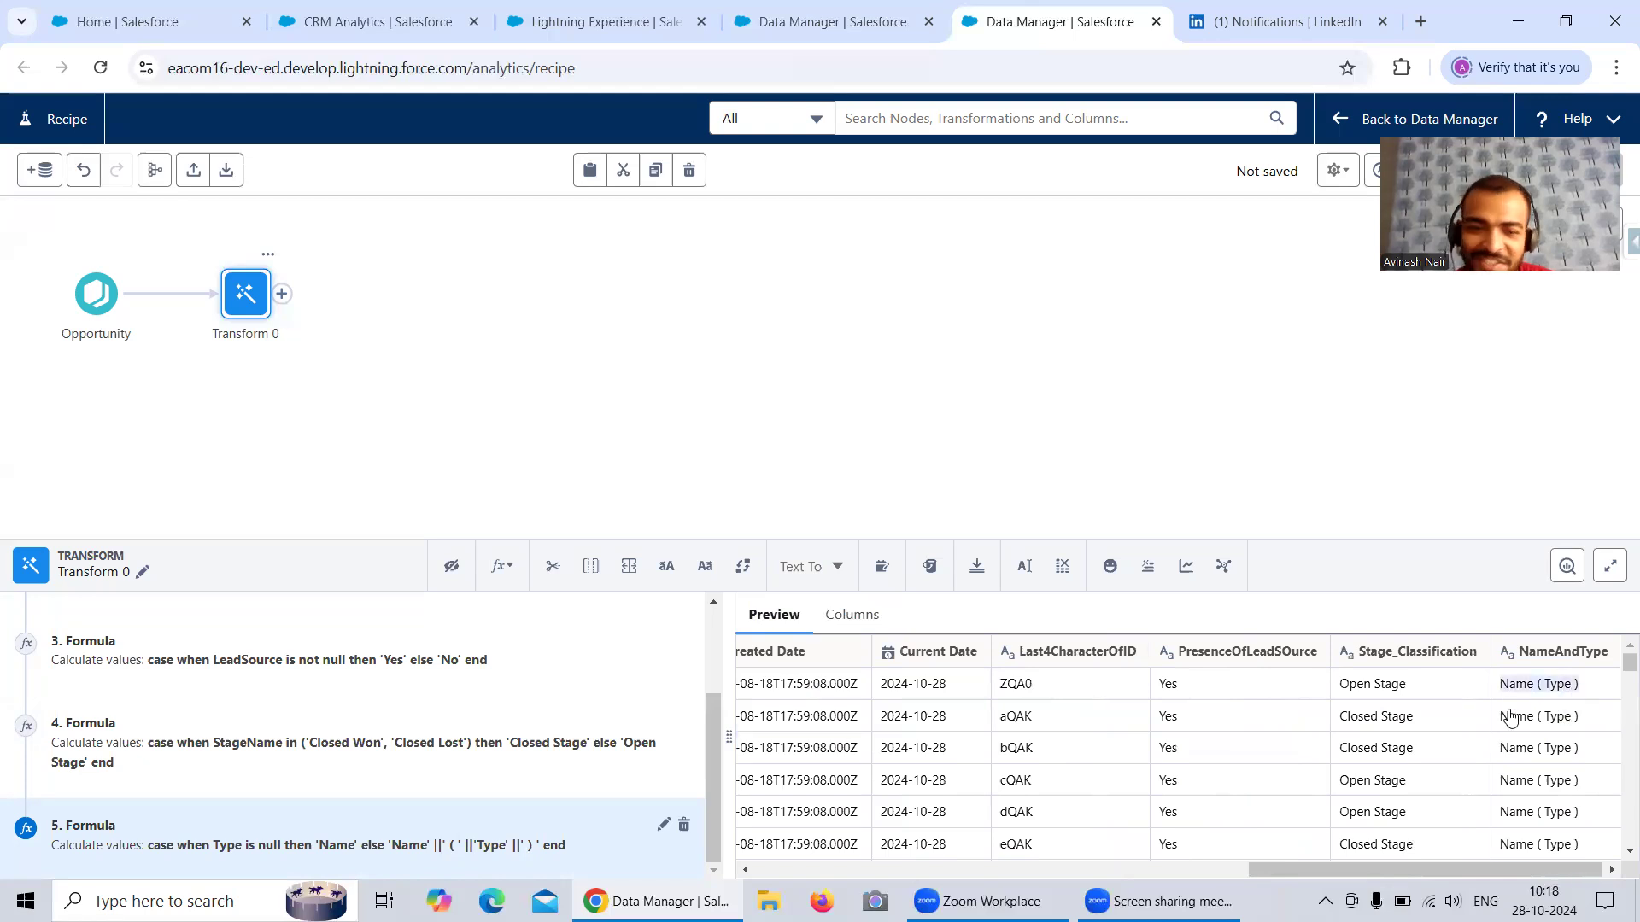
- Edit the NameAndType formula and replace the quoted 'Name' after else with the unquoted Name column
left_click(663, 824)
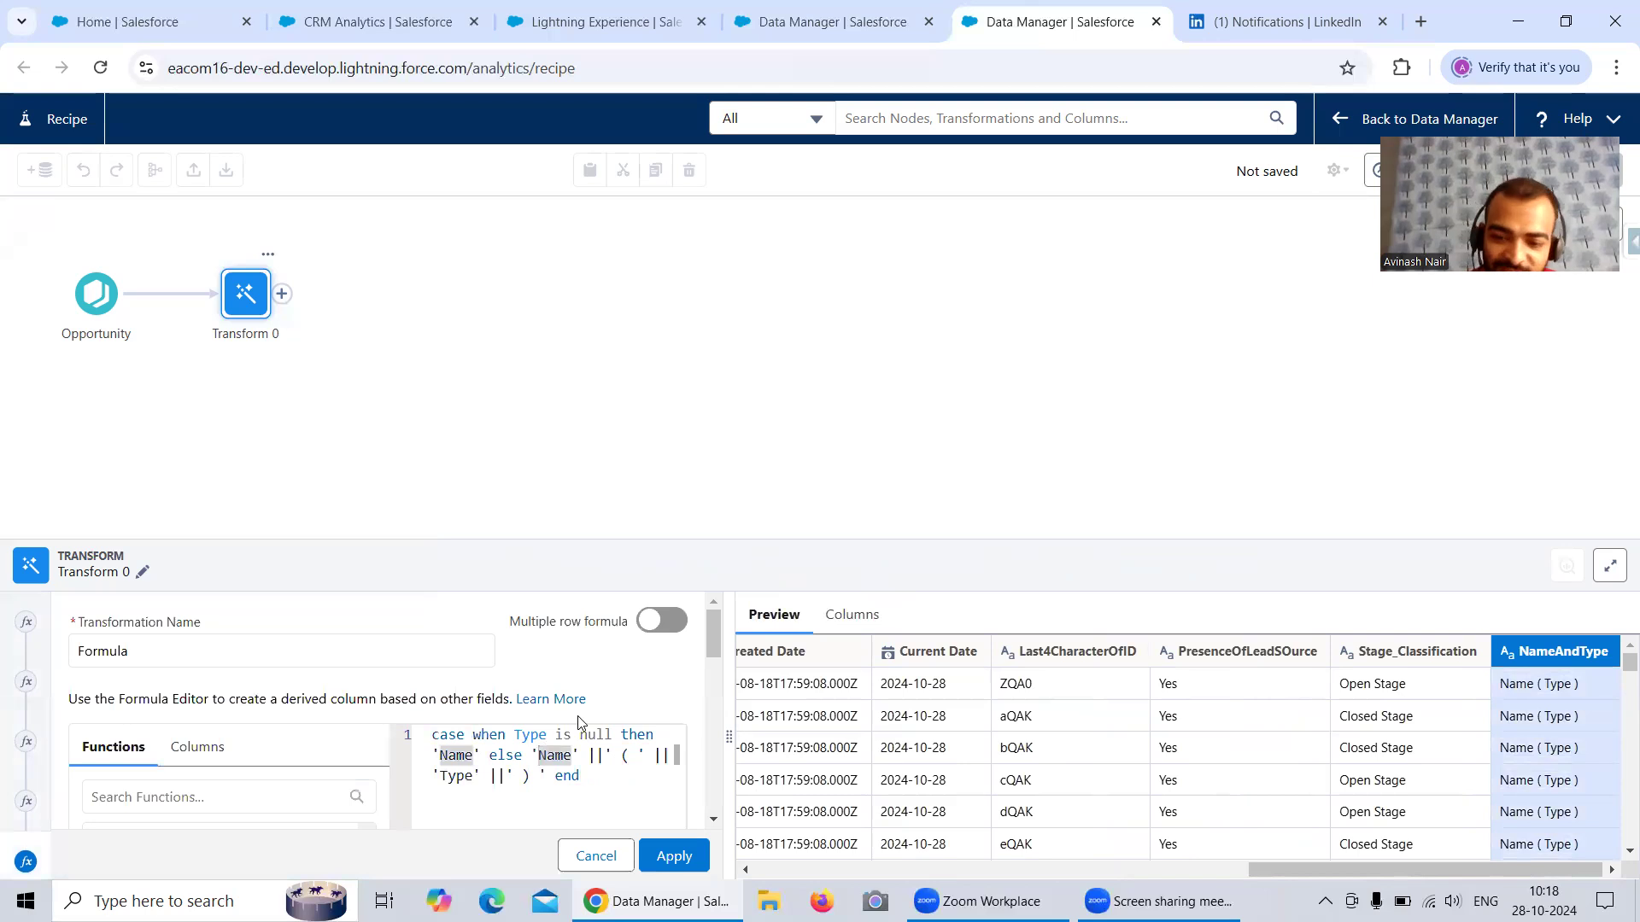
key("BackSpace")
key("BackSpace")
key("BackSpace")
key("BackSpace")
key("BackSpace")
key("BackSpace")
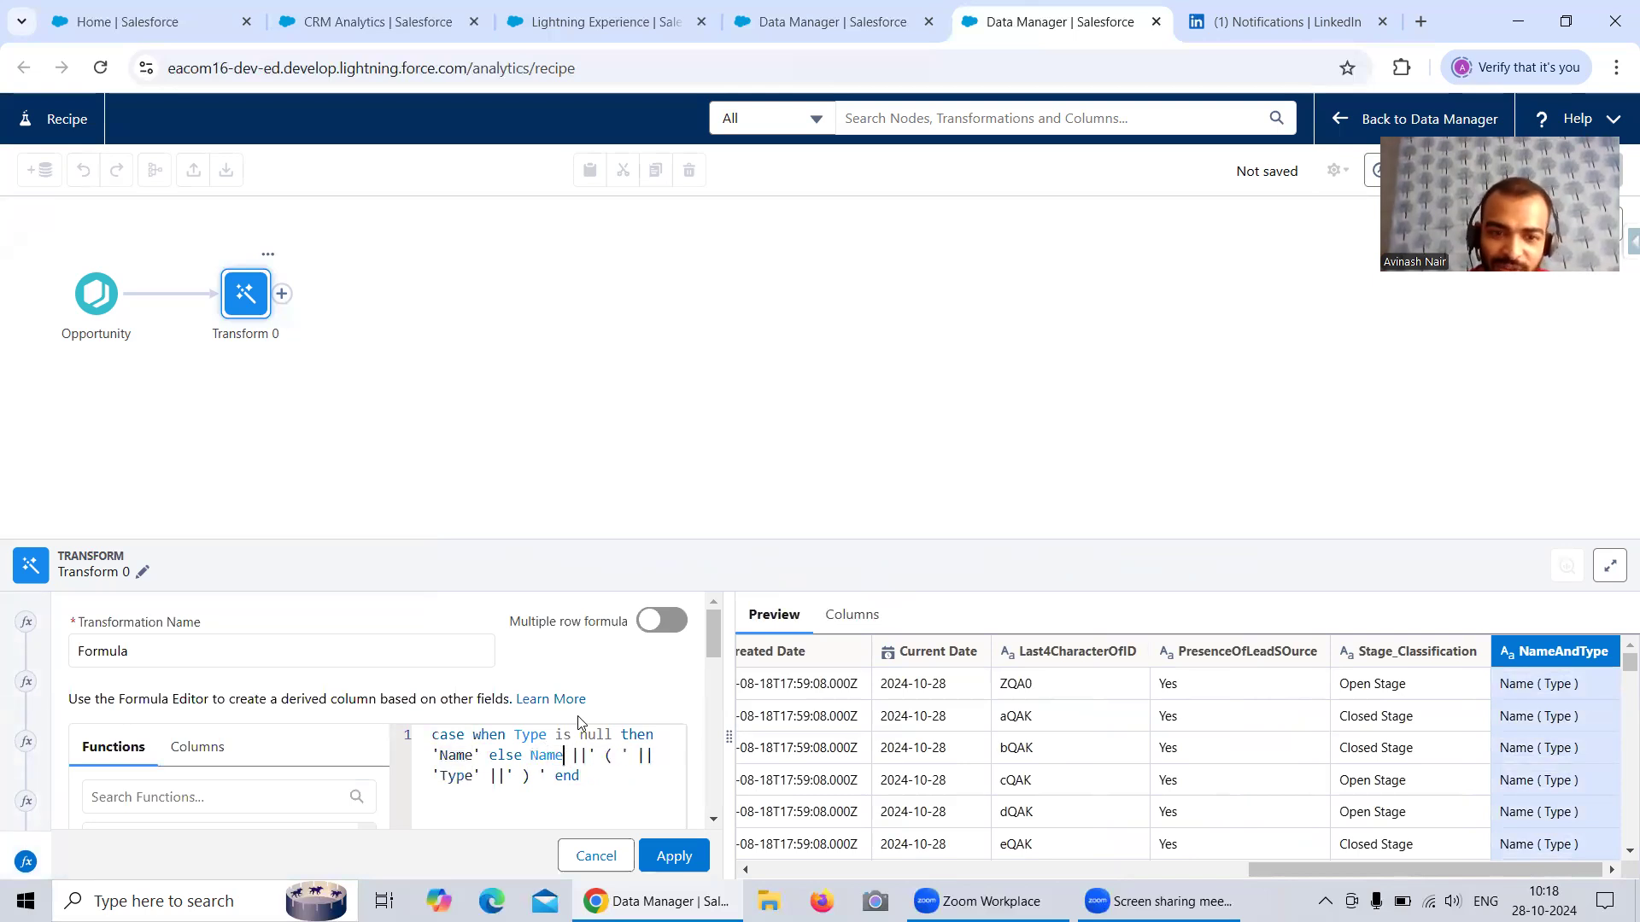
type("N")
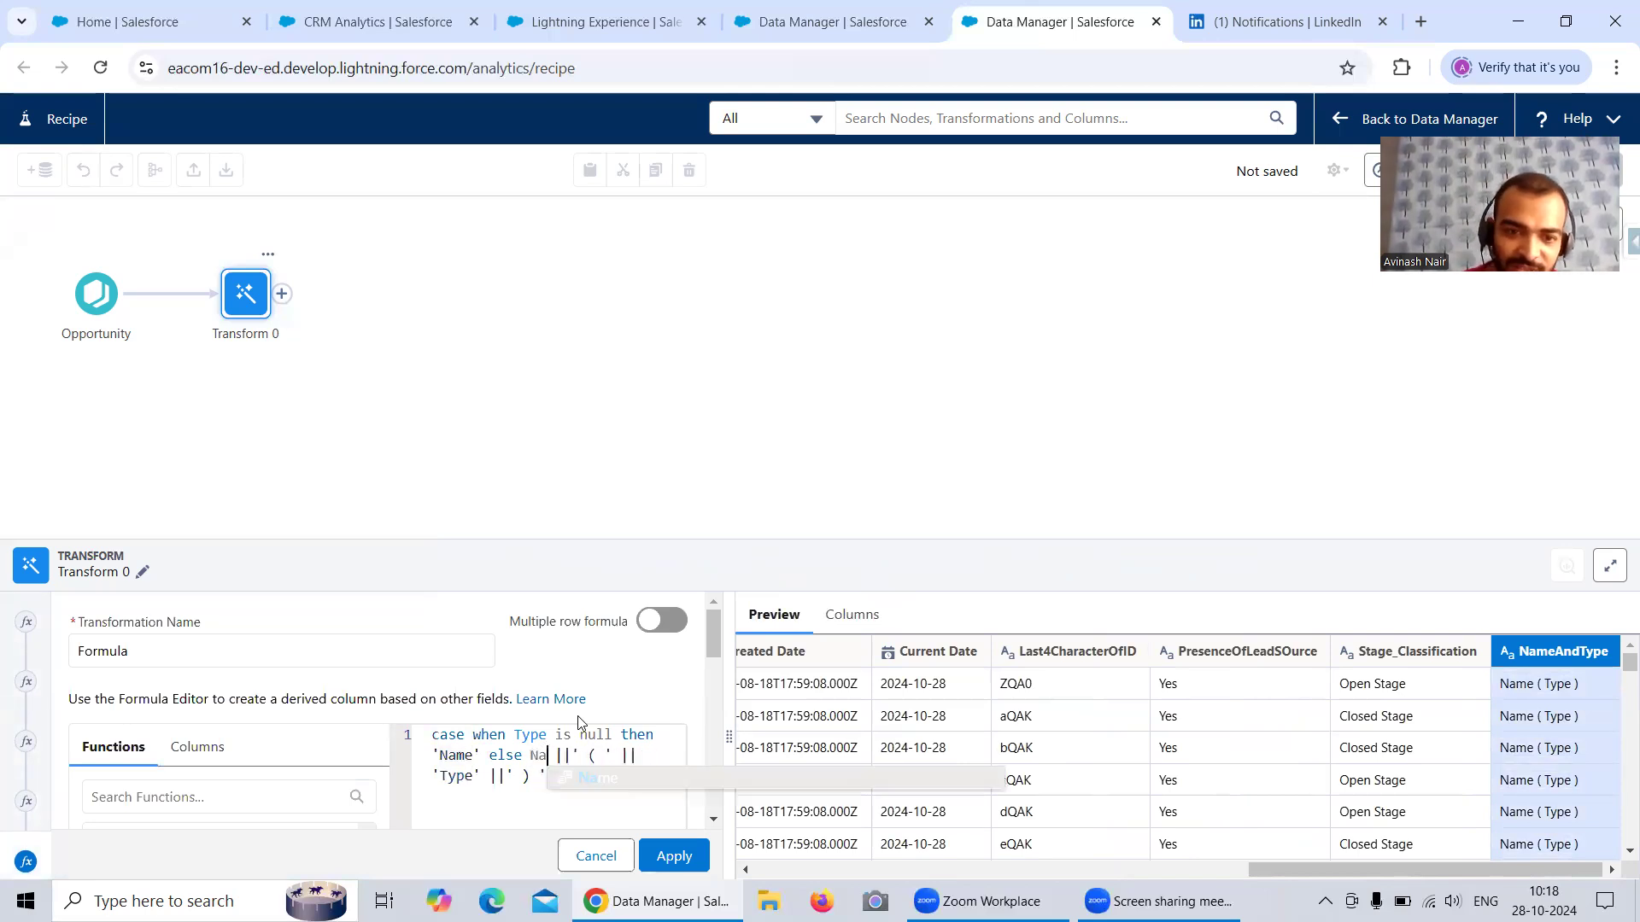
left_click(608, 779)
- Replace the quoted 'Type' in the formula with the unquoted Type column, apply the change and check the NameAndType preview
left_click(481, 772)
key("BackSpace")
key("BackSpace")
key("BackSpace")
key("BackSpace")
key("BackSpace")
key("BackSpace")
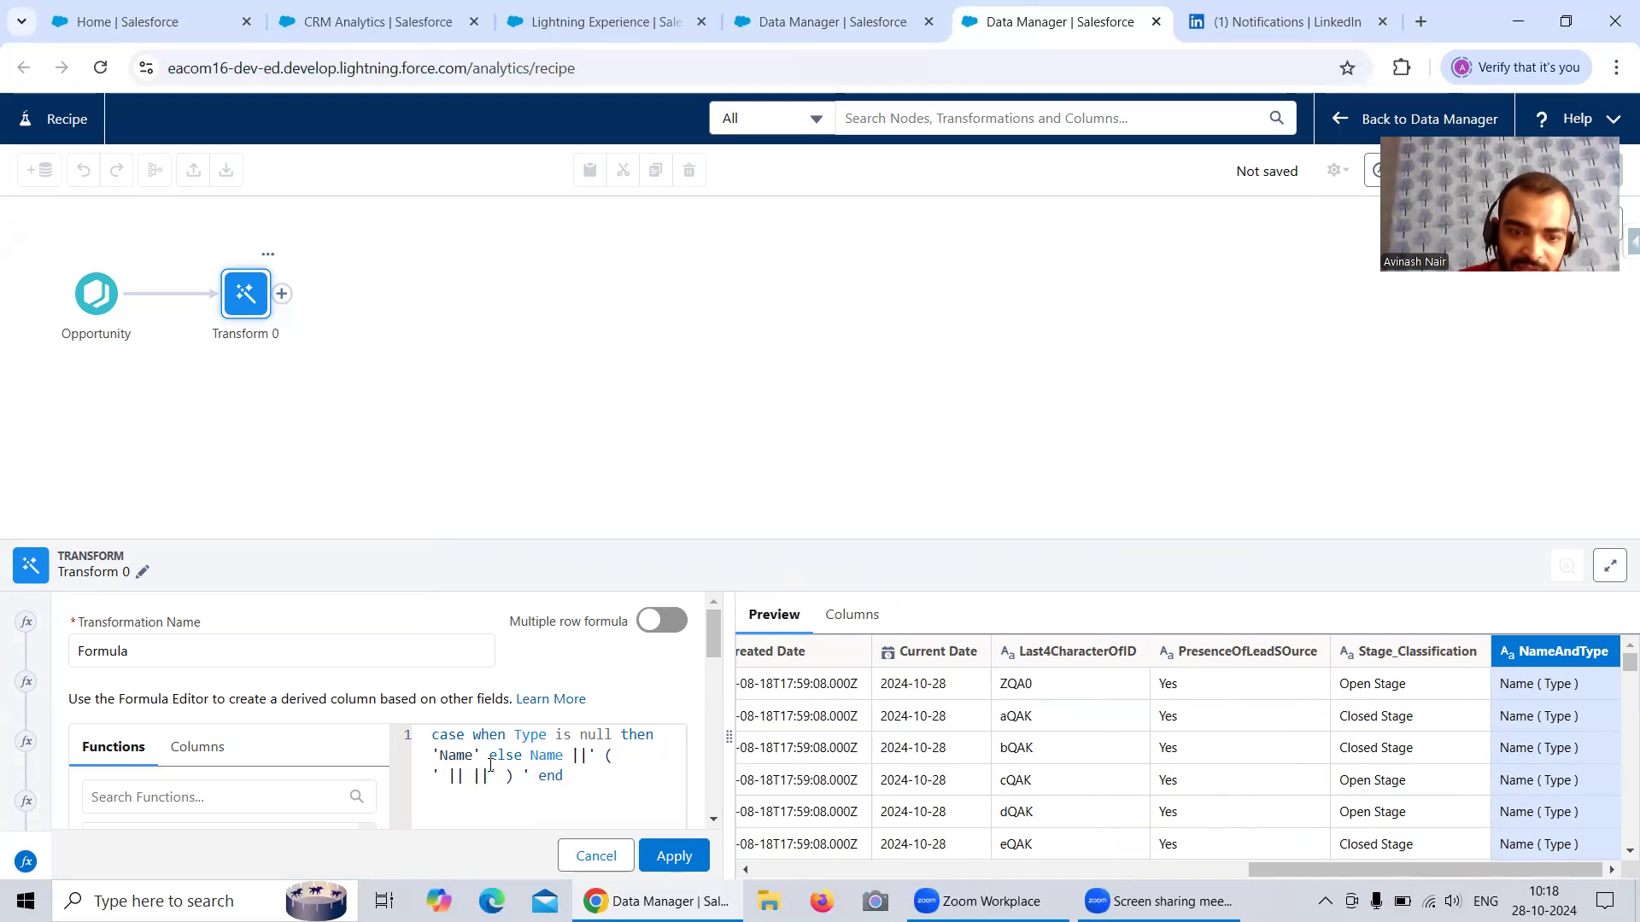
type("Ty")
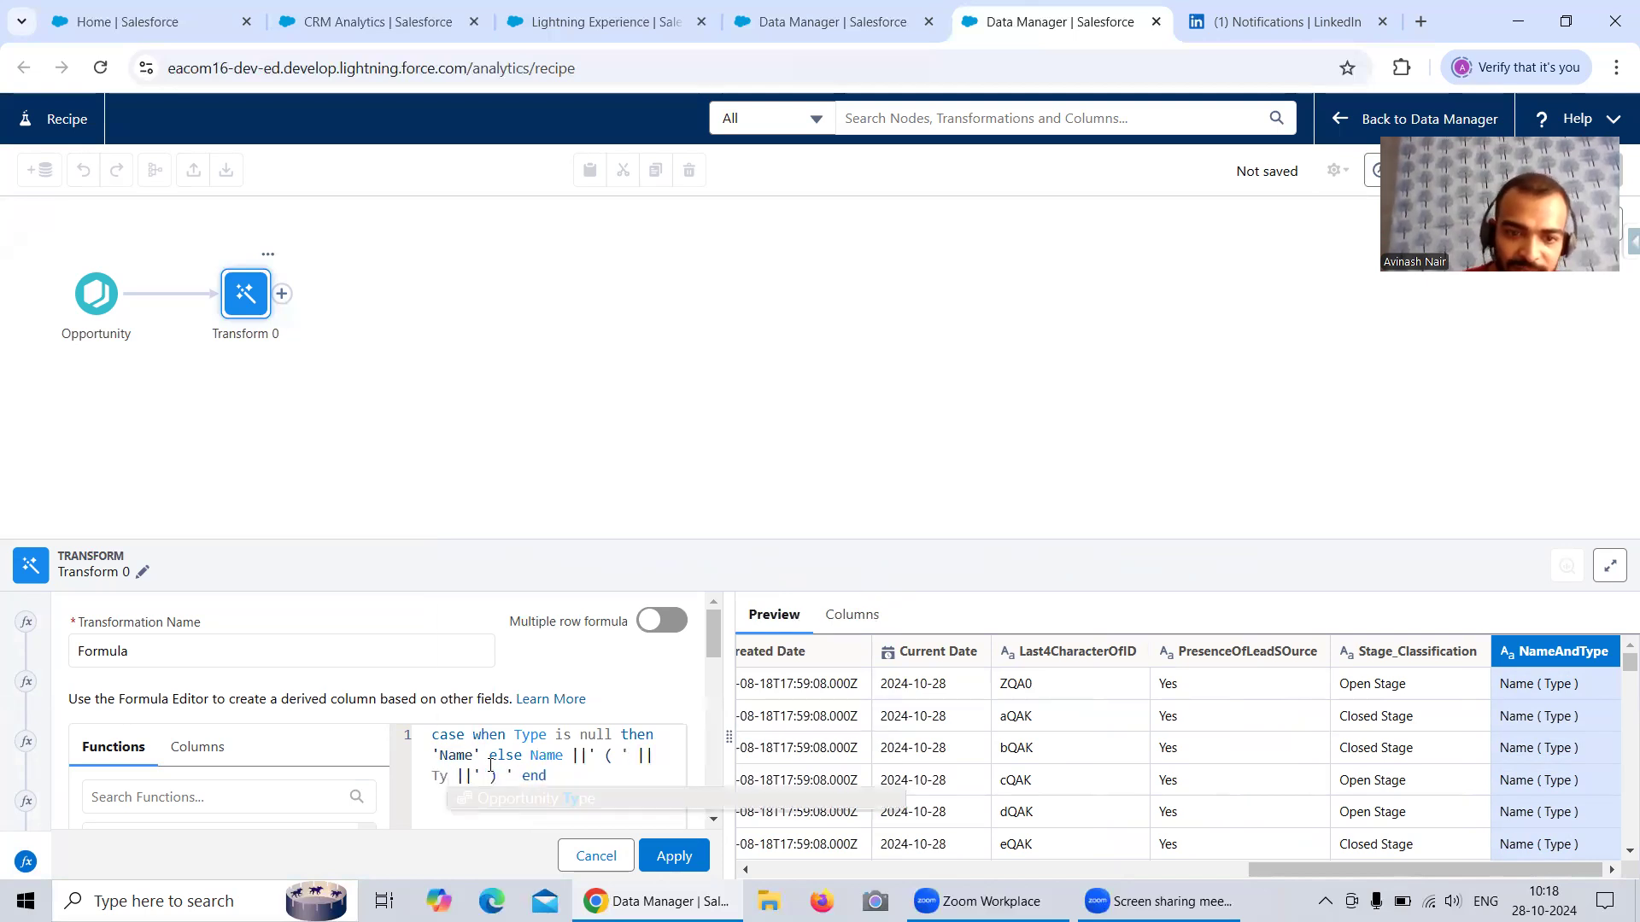
left_click(541, 803)
left_click(673, 855)
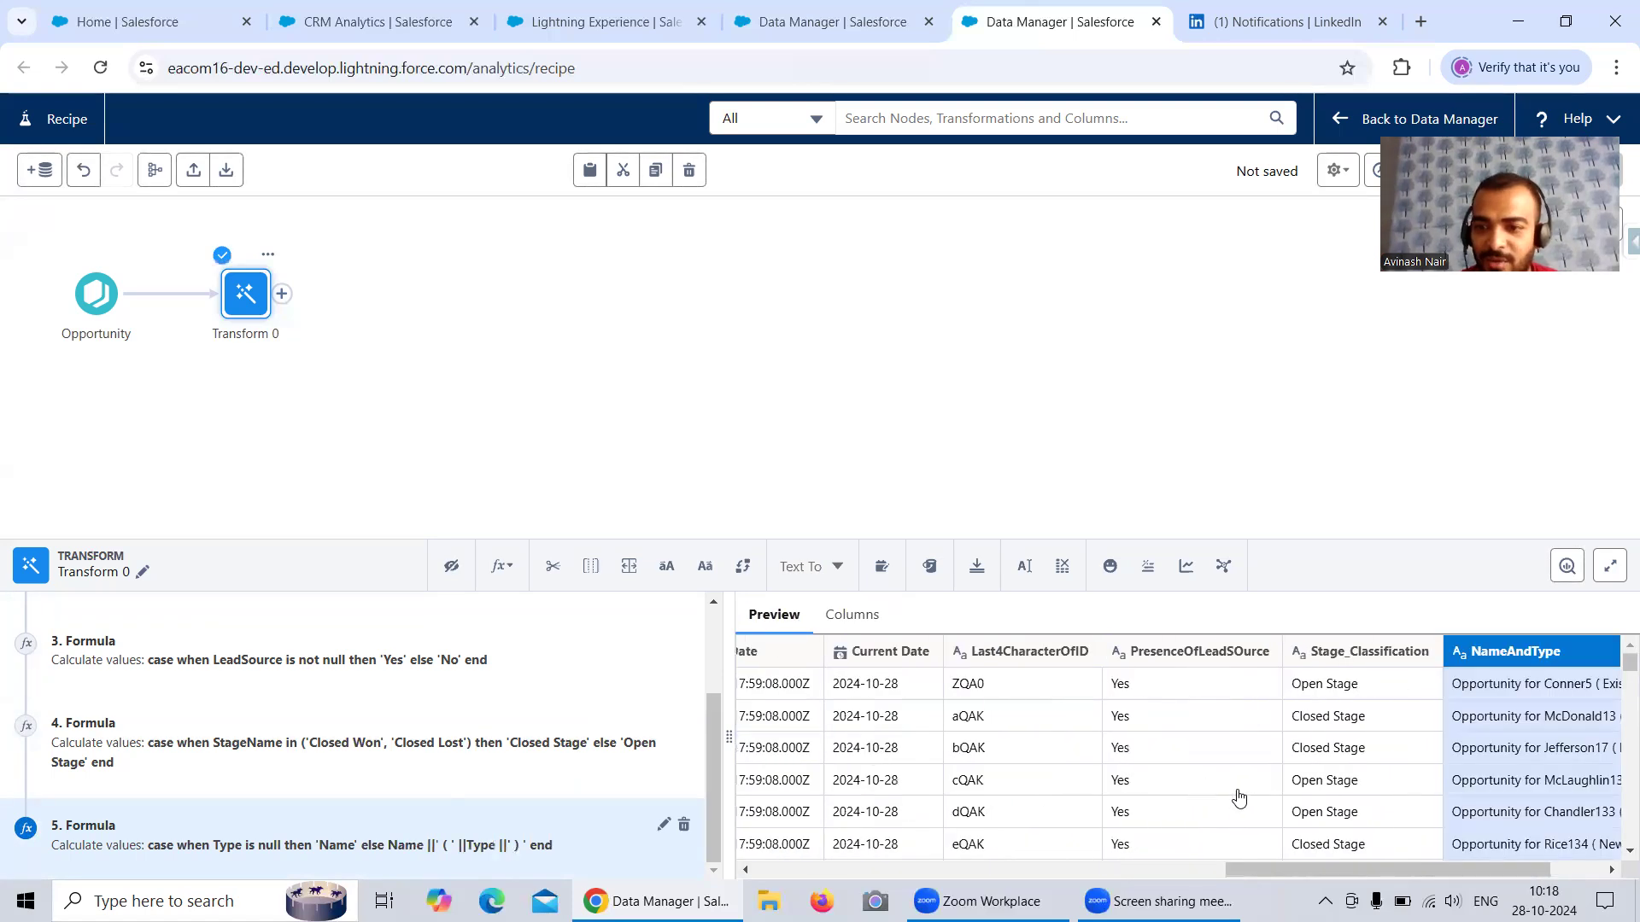
scroll(1434, 696, "right", 3)
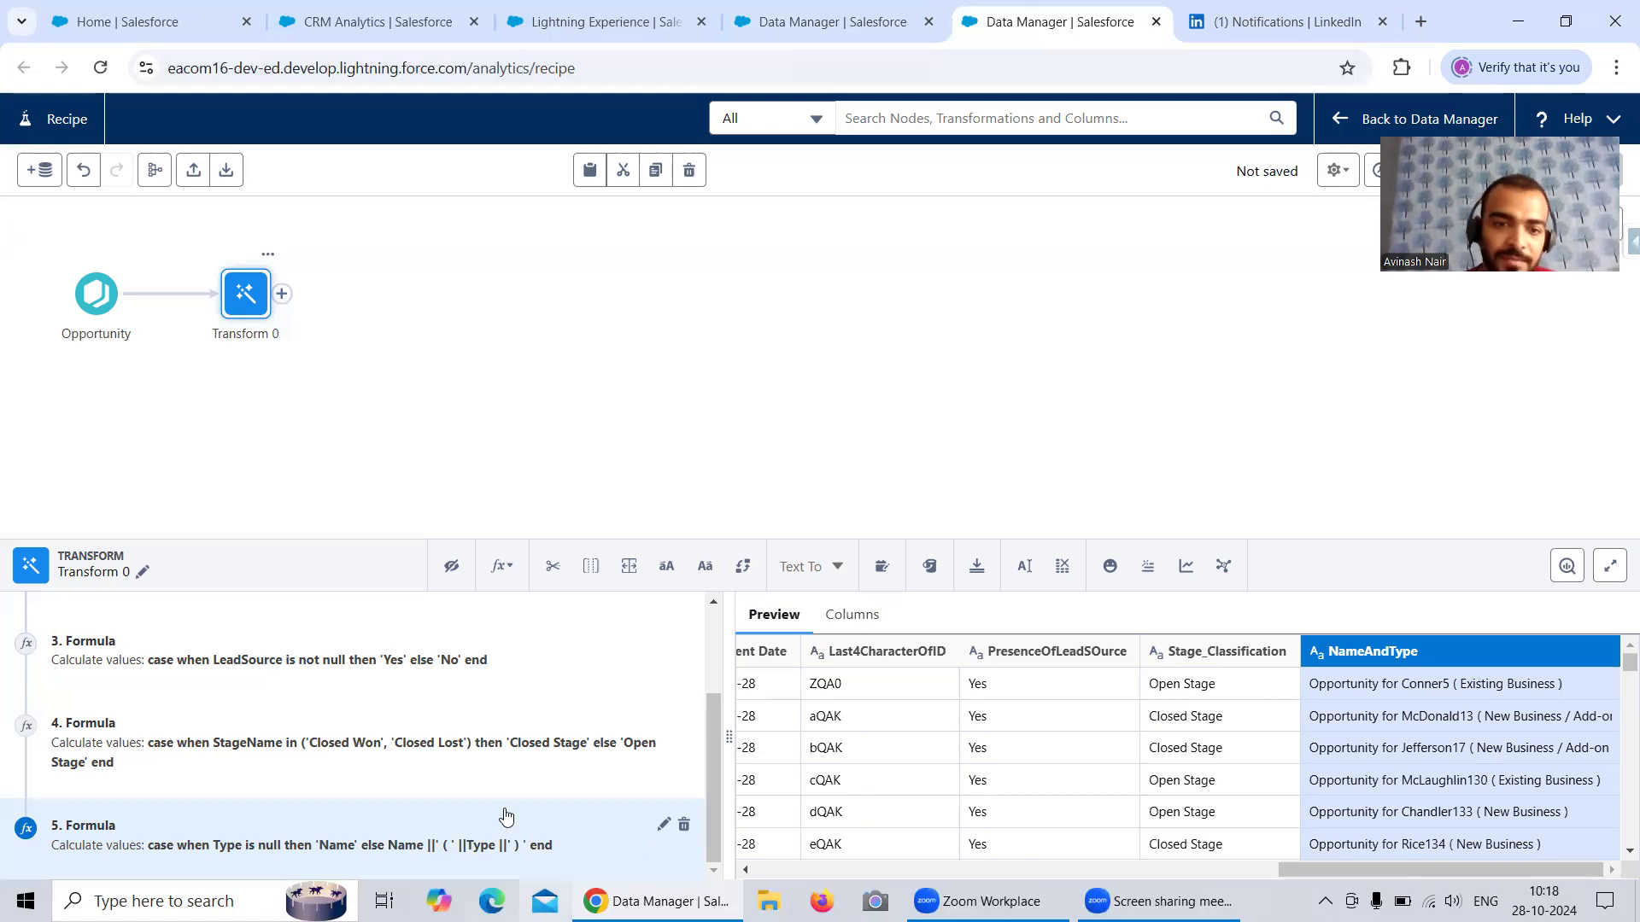
- Return to the dataflow, close the NameAndType definition and open the First15CharaterofId computed field to read its expression
left_click(796, 35)
left_click(763, 794)
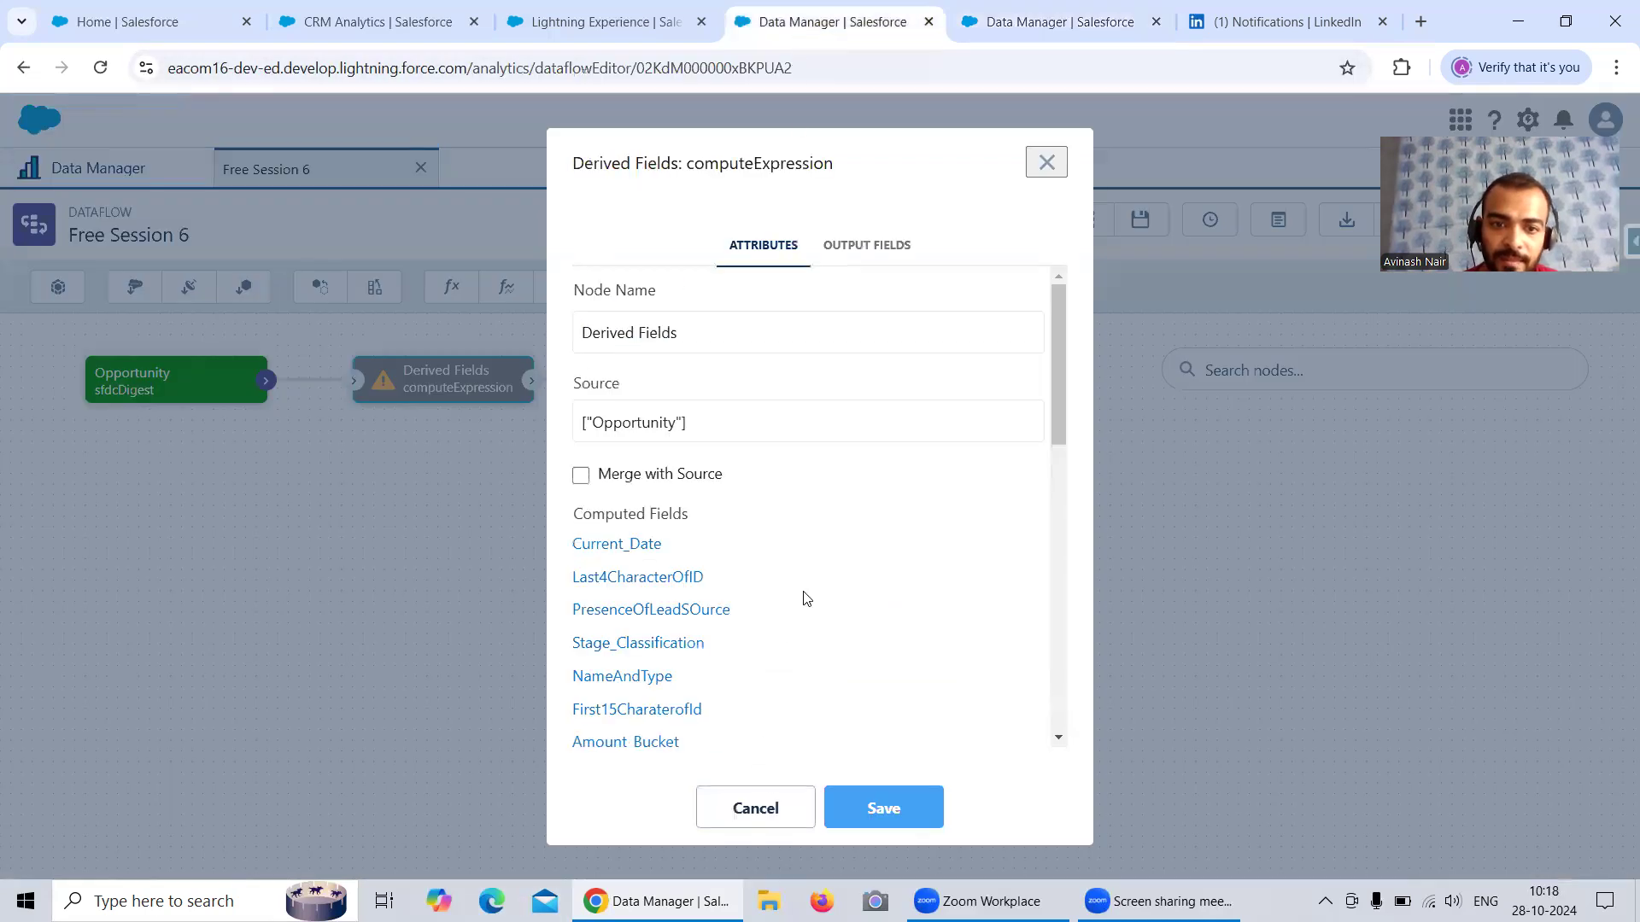
scroll(802, 596, "down", 2)
left_click(641, 608)
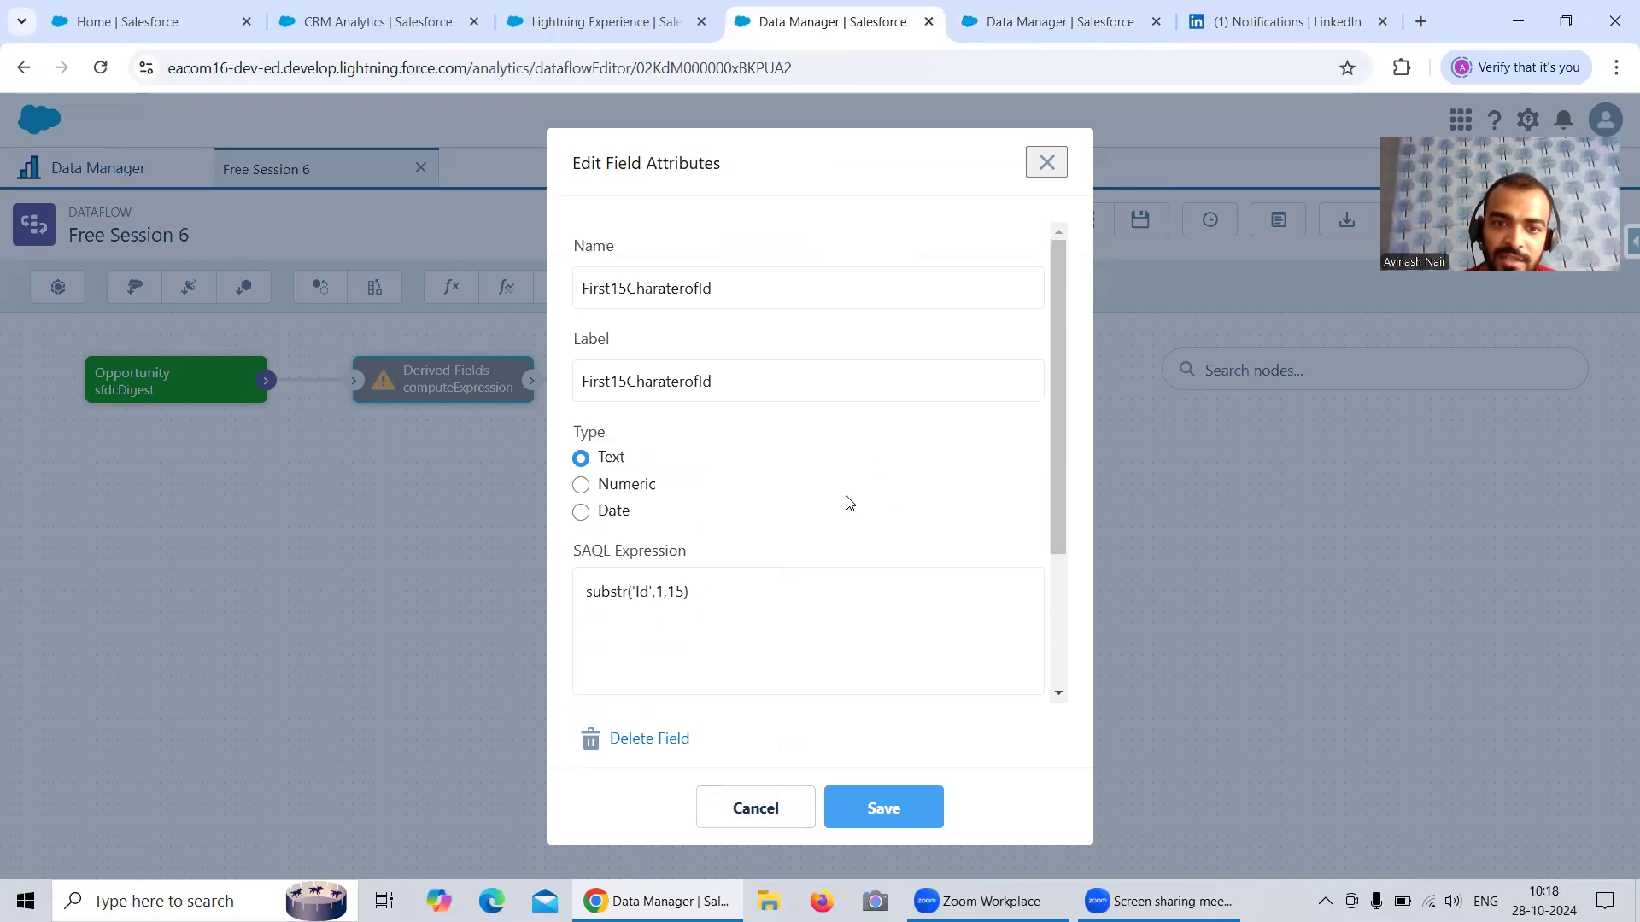
- Start a new custom formula in the recipe's Transform node and insert the SUBSTR function
left_click(1126, 30)
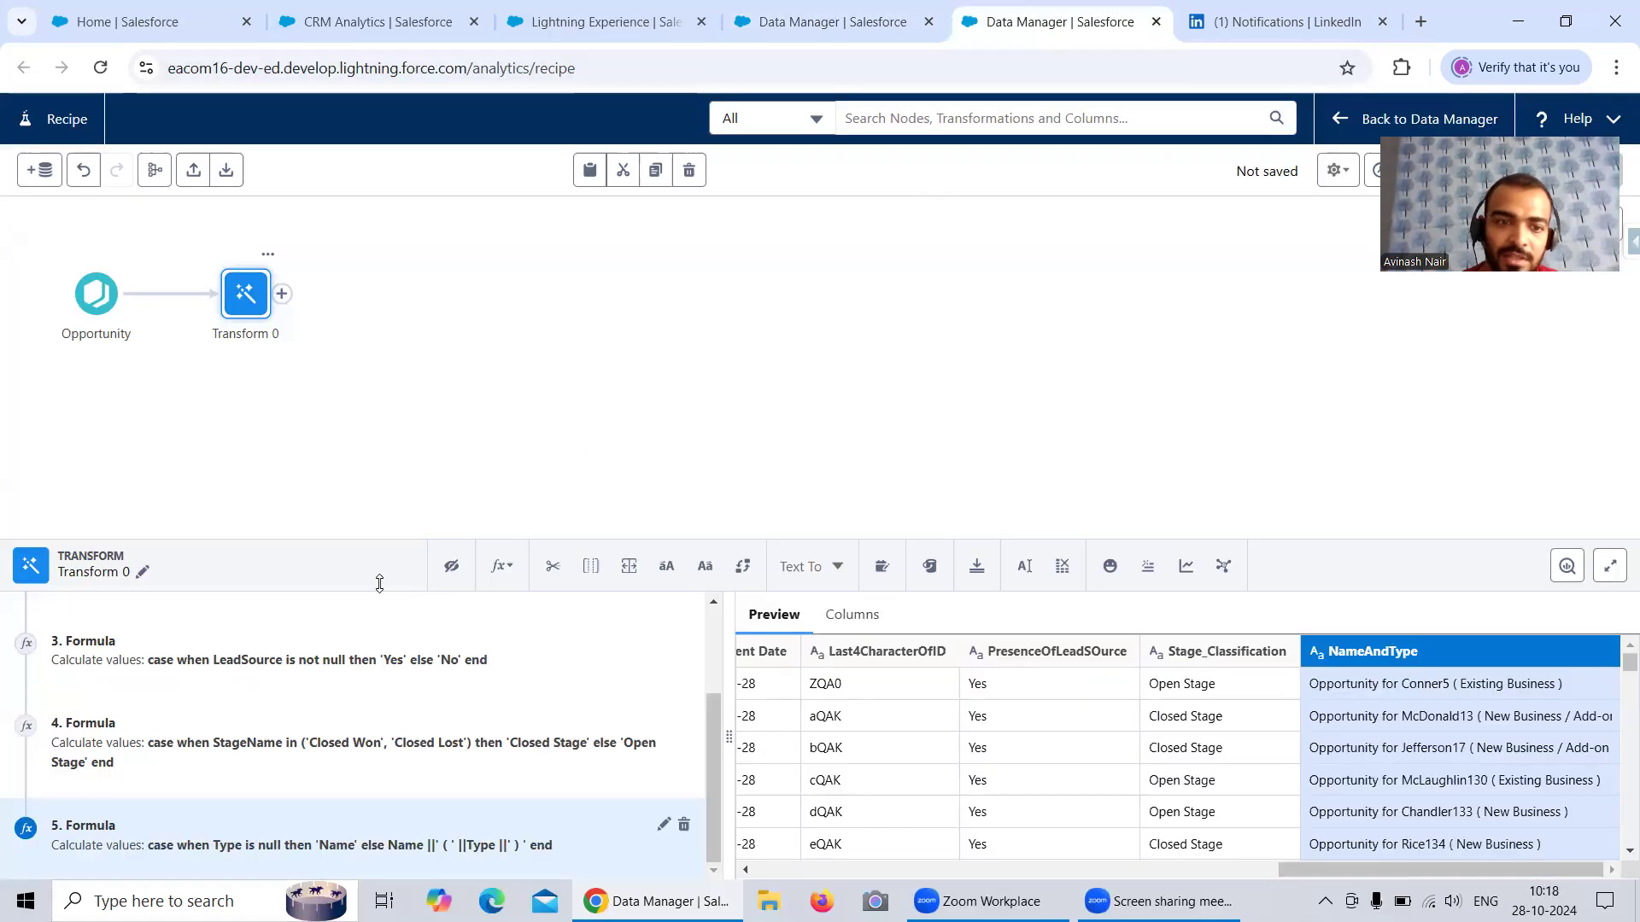
left_click(500, 569)
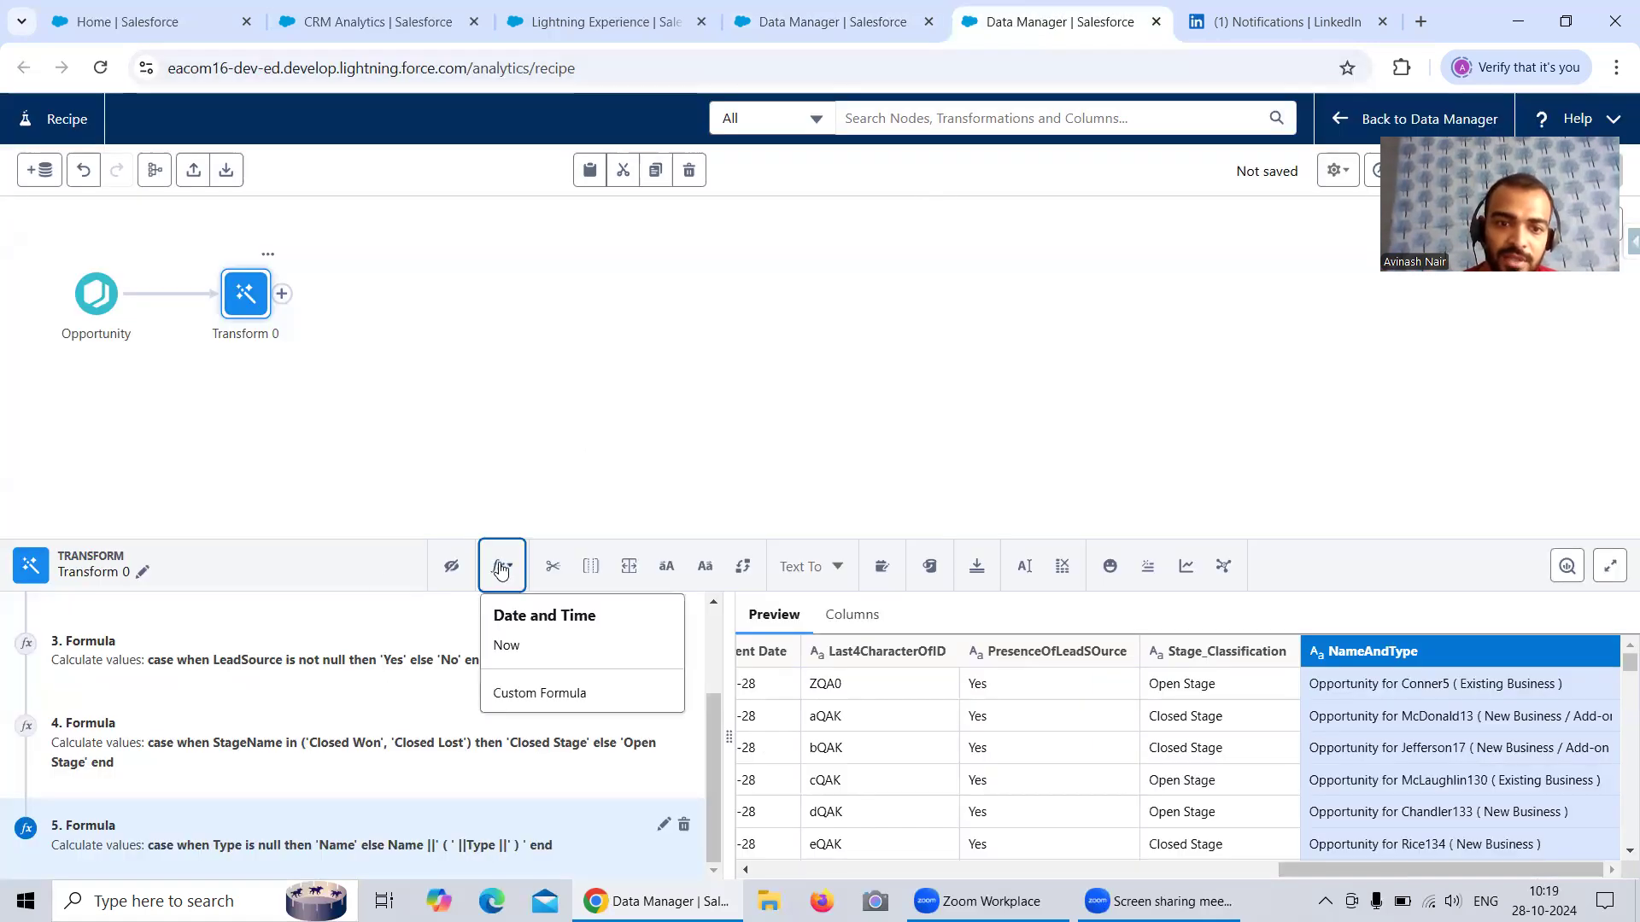
left_click(567, 692)
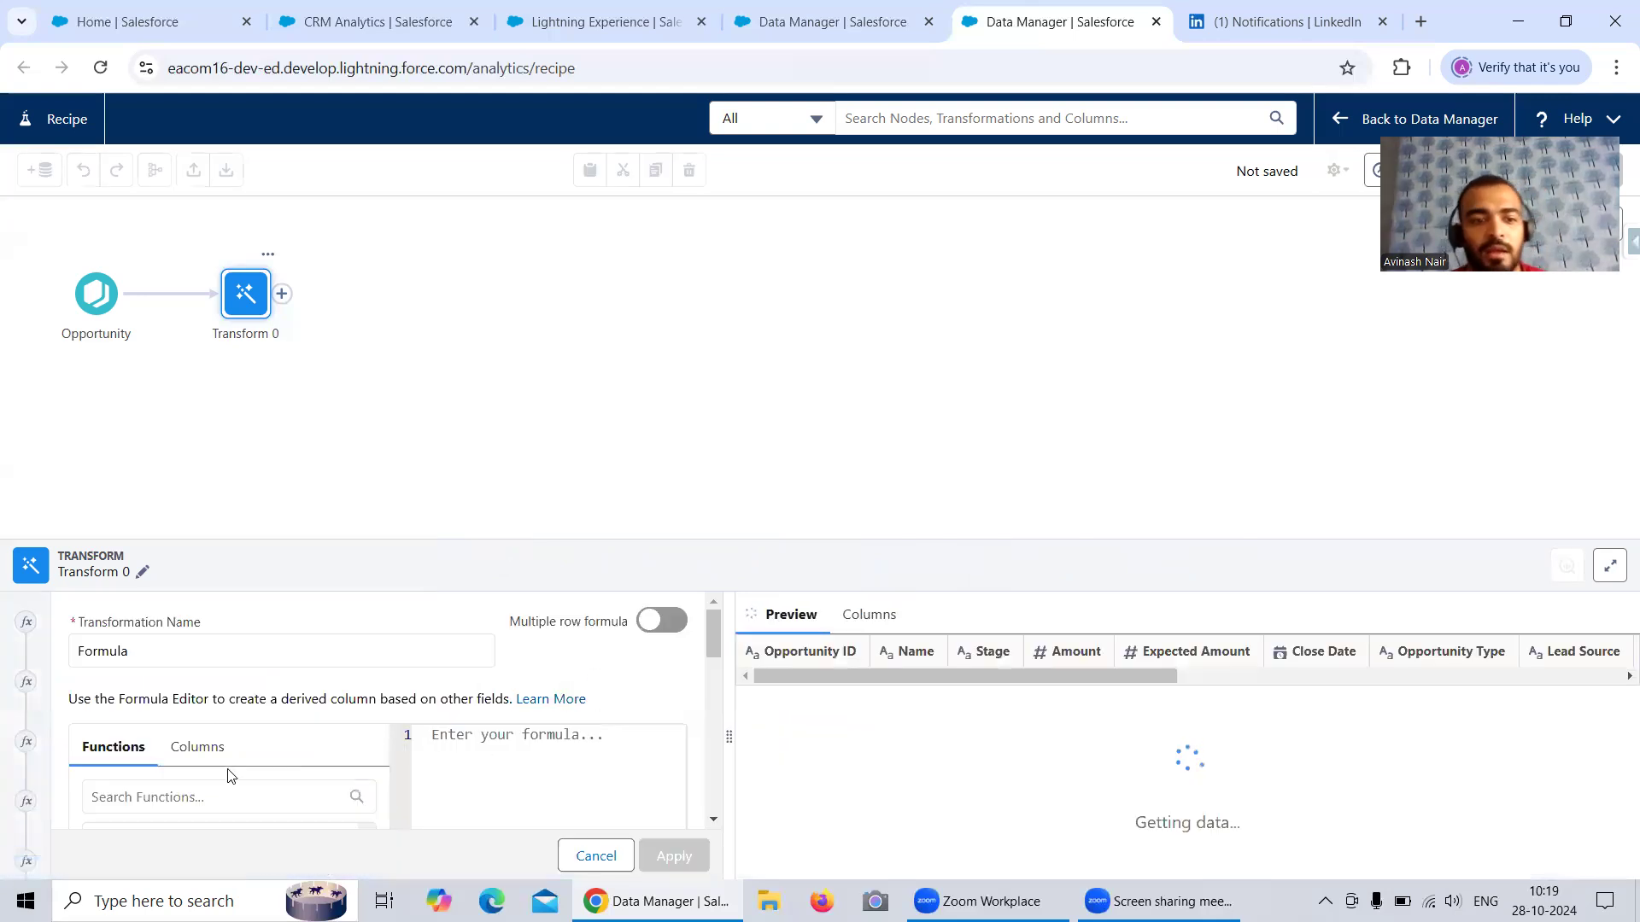
left_click(225, 796)
type("subs")
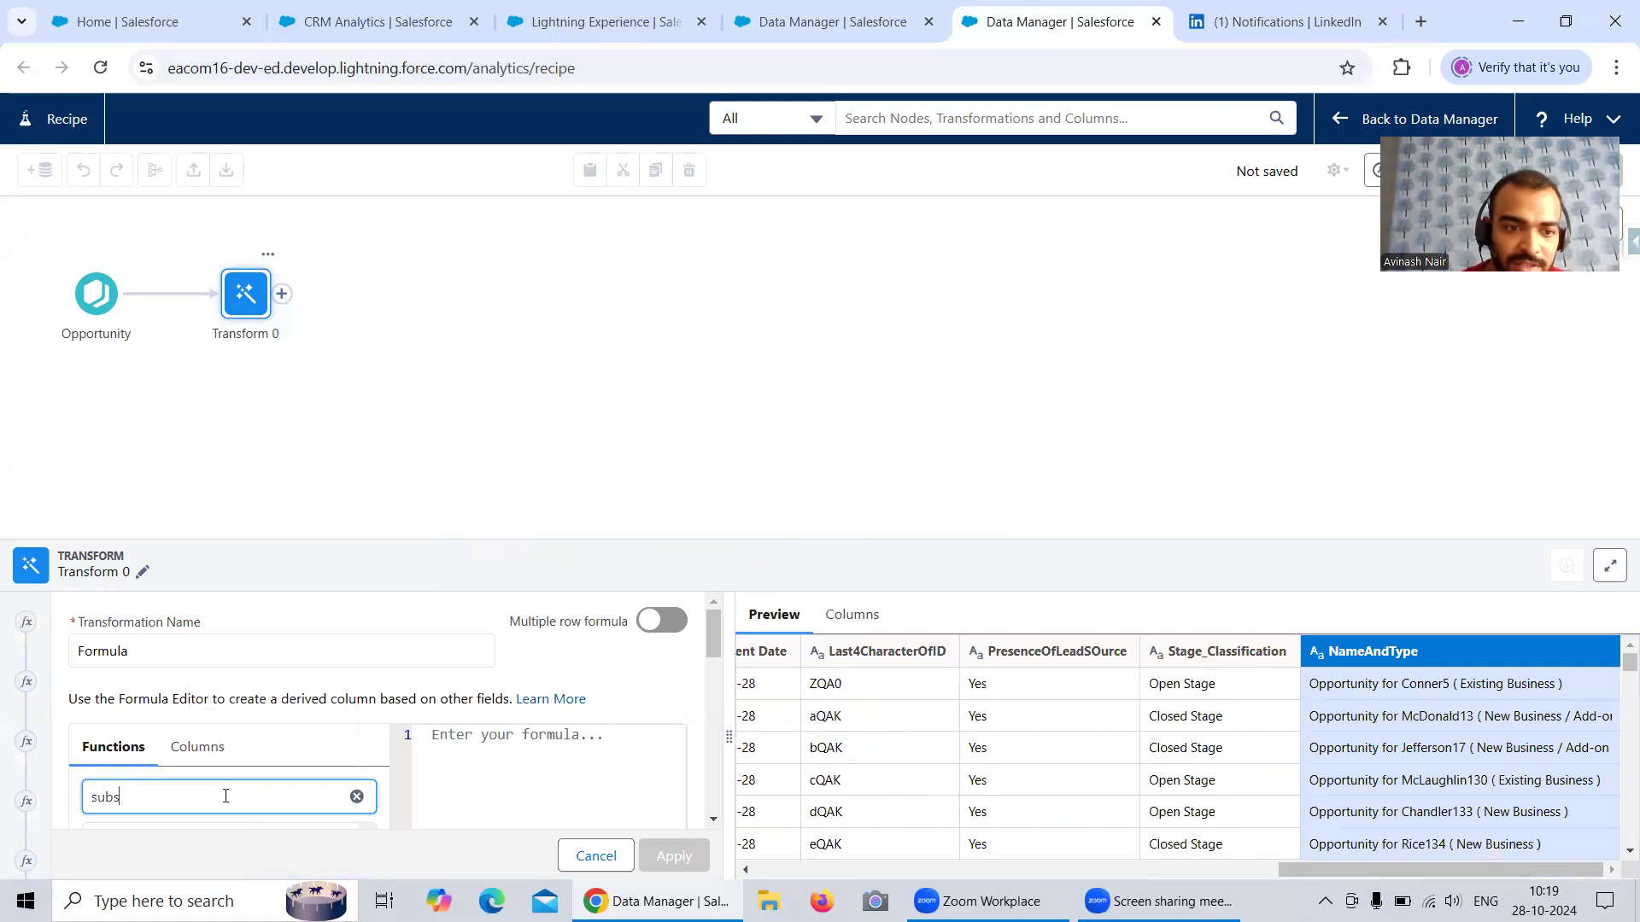
scroll(227, 791, "down", 1)
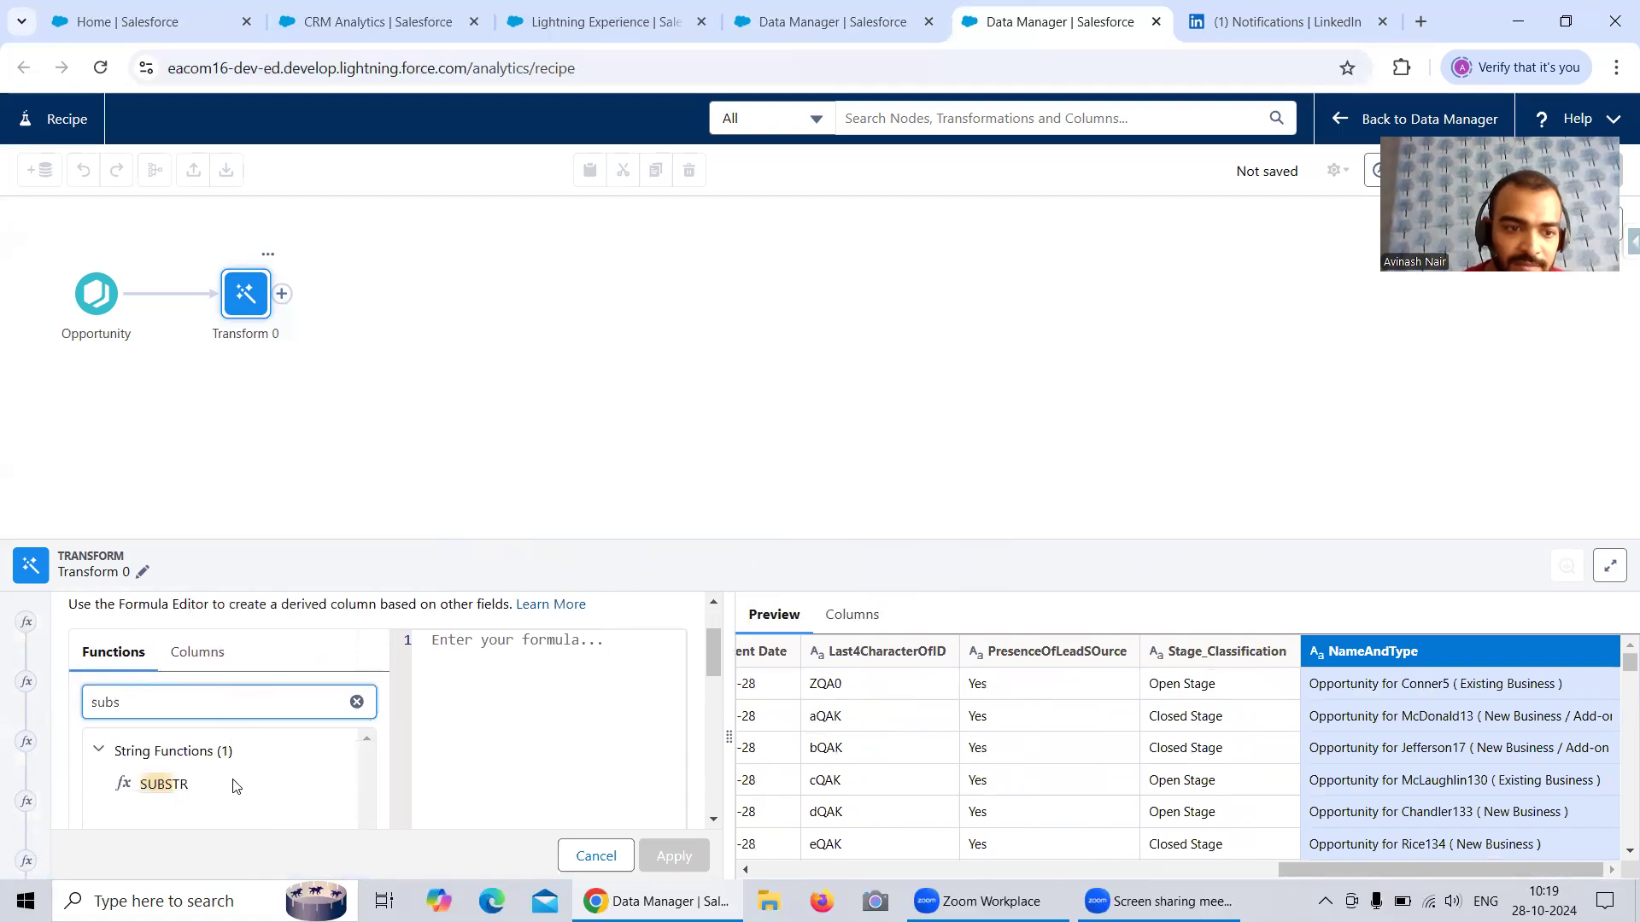
left_click(345, 772)
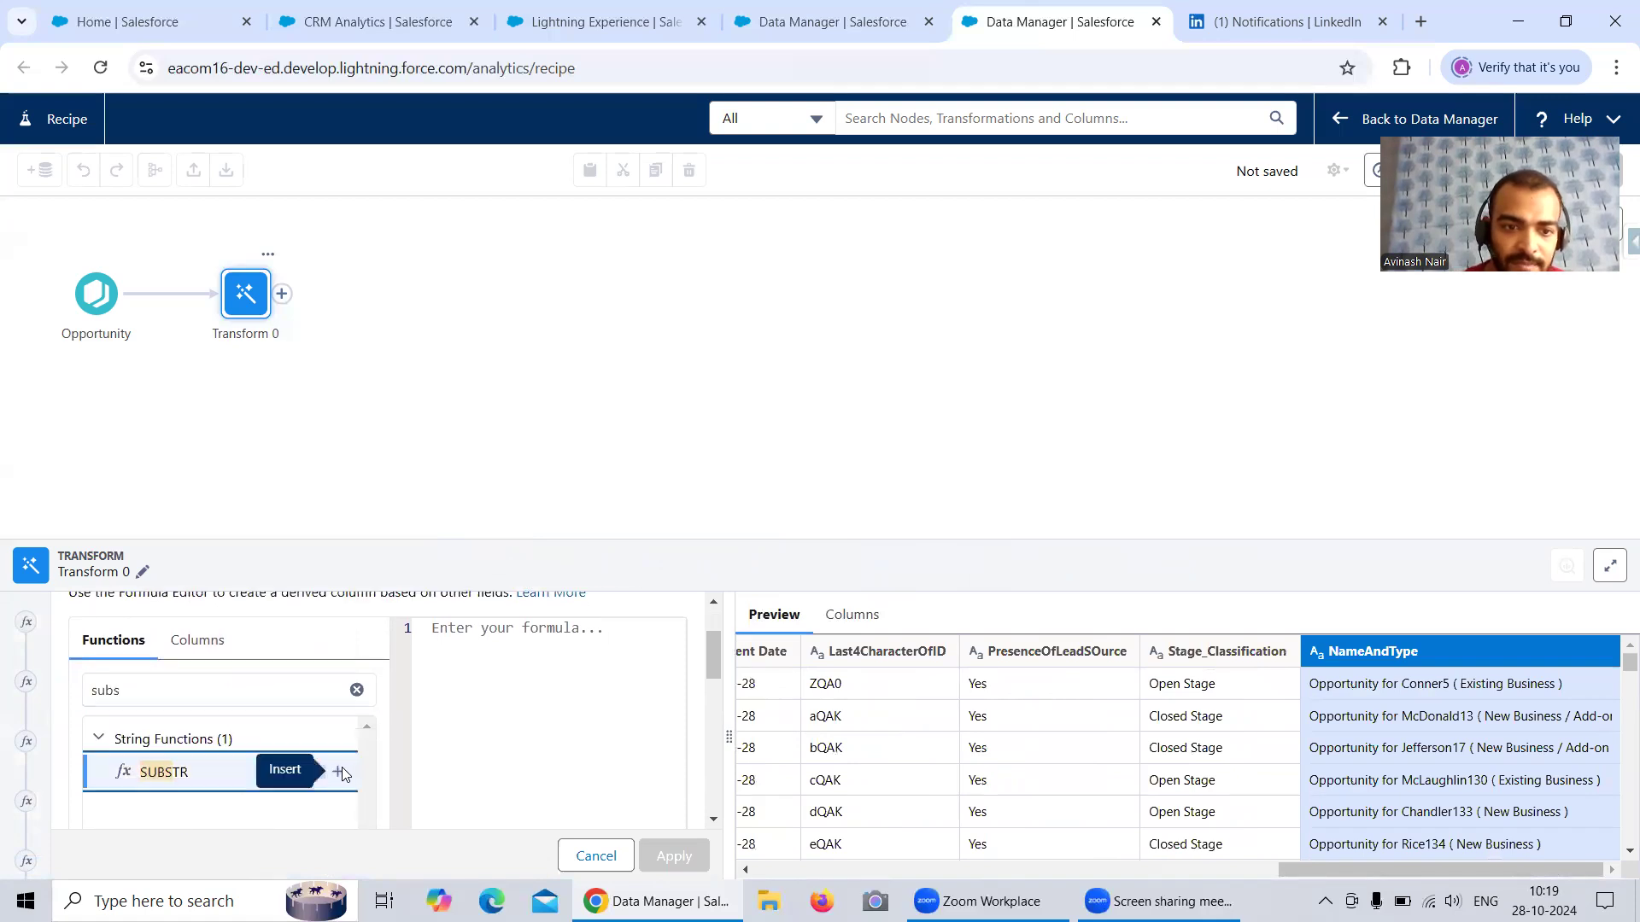
left_click(341, 772)
- Complete the formula as substr(Id, 1, 15) and set its output type to Text
left_click_drag(521, 649, 490, 629)
type("Id")
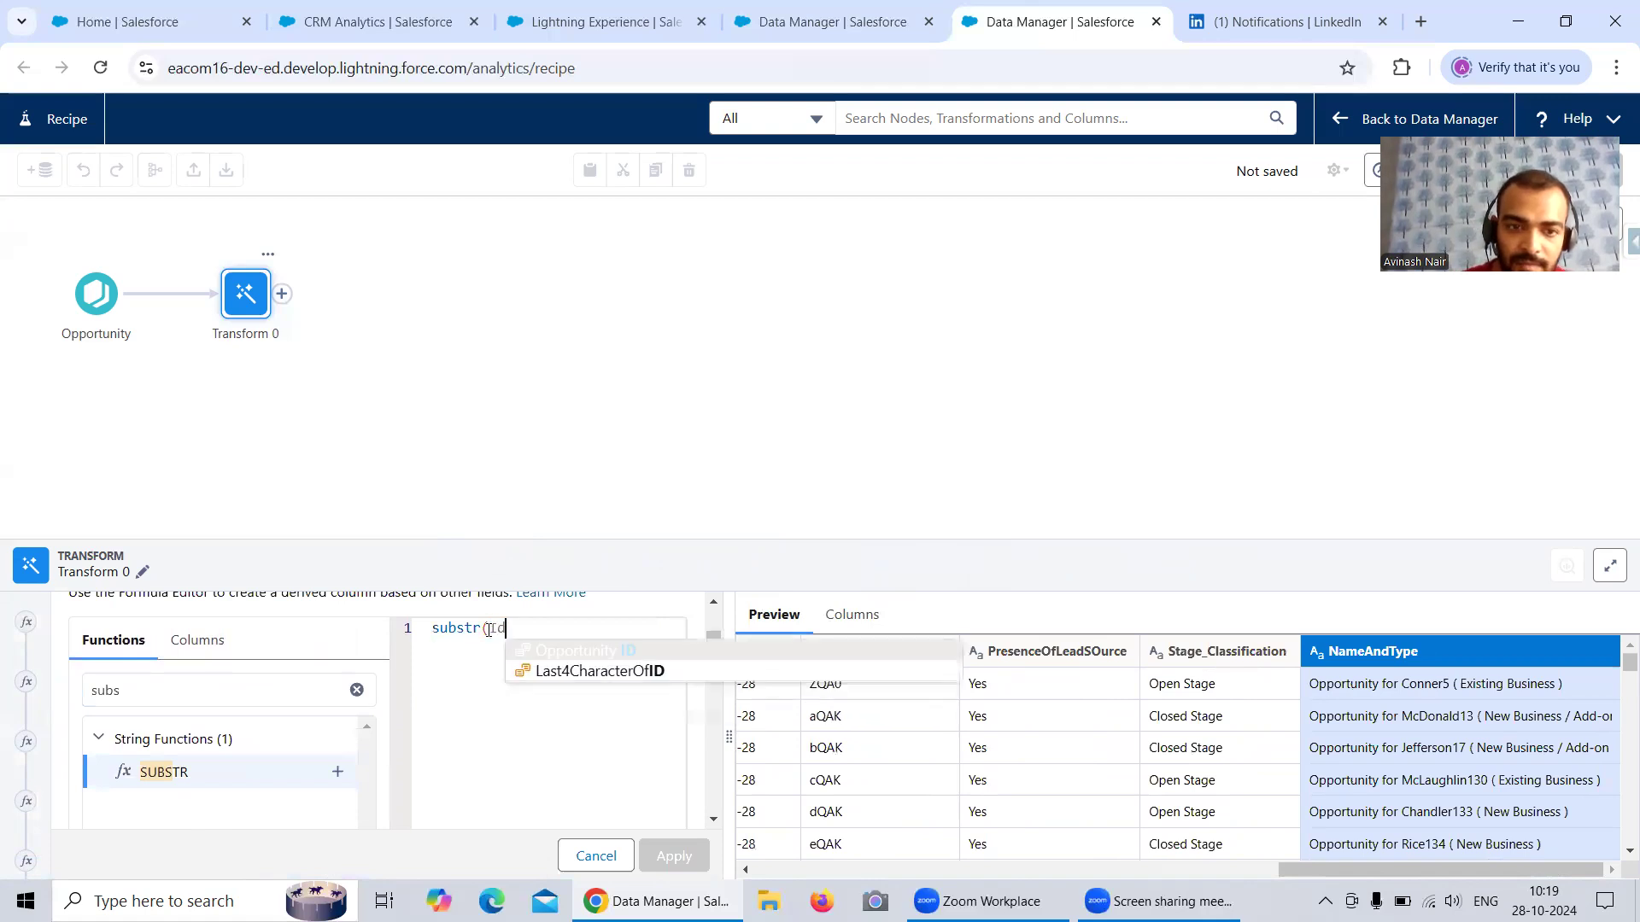
left_click(560, 650)
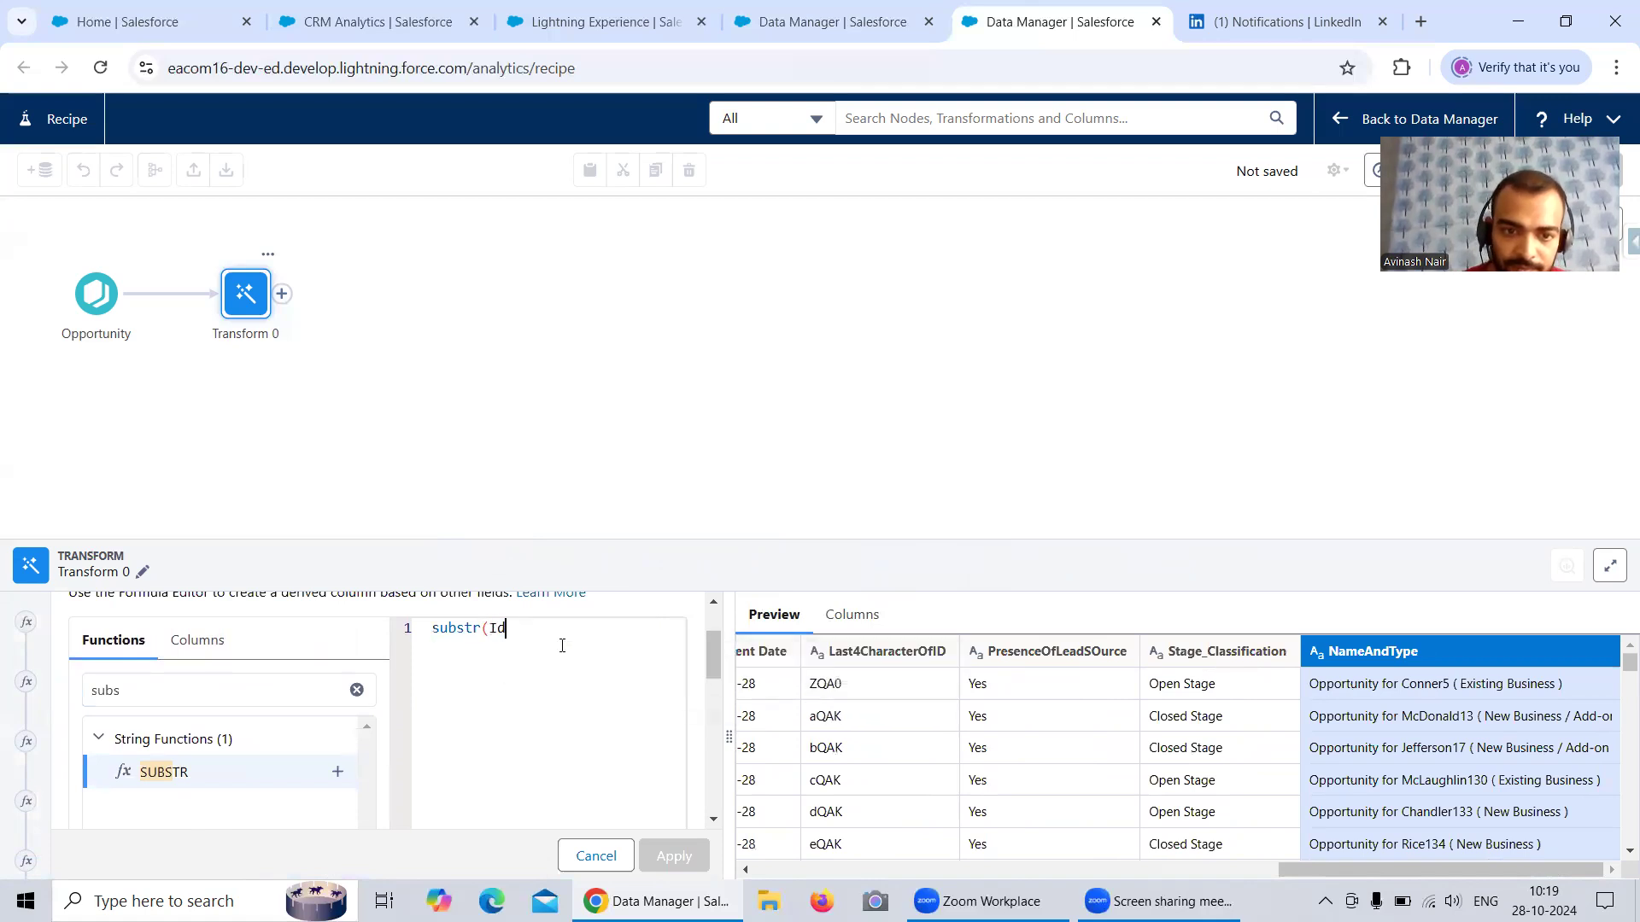
type(", 1, 15)")
left_click_drag(716, 654, 716, 760)
left_click(359, 687)
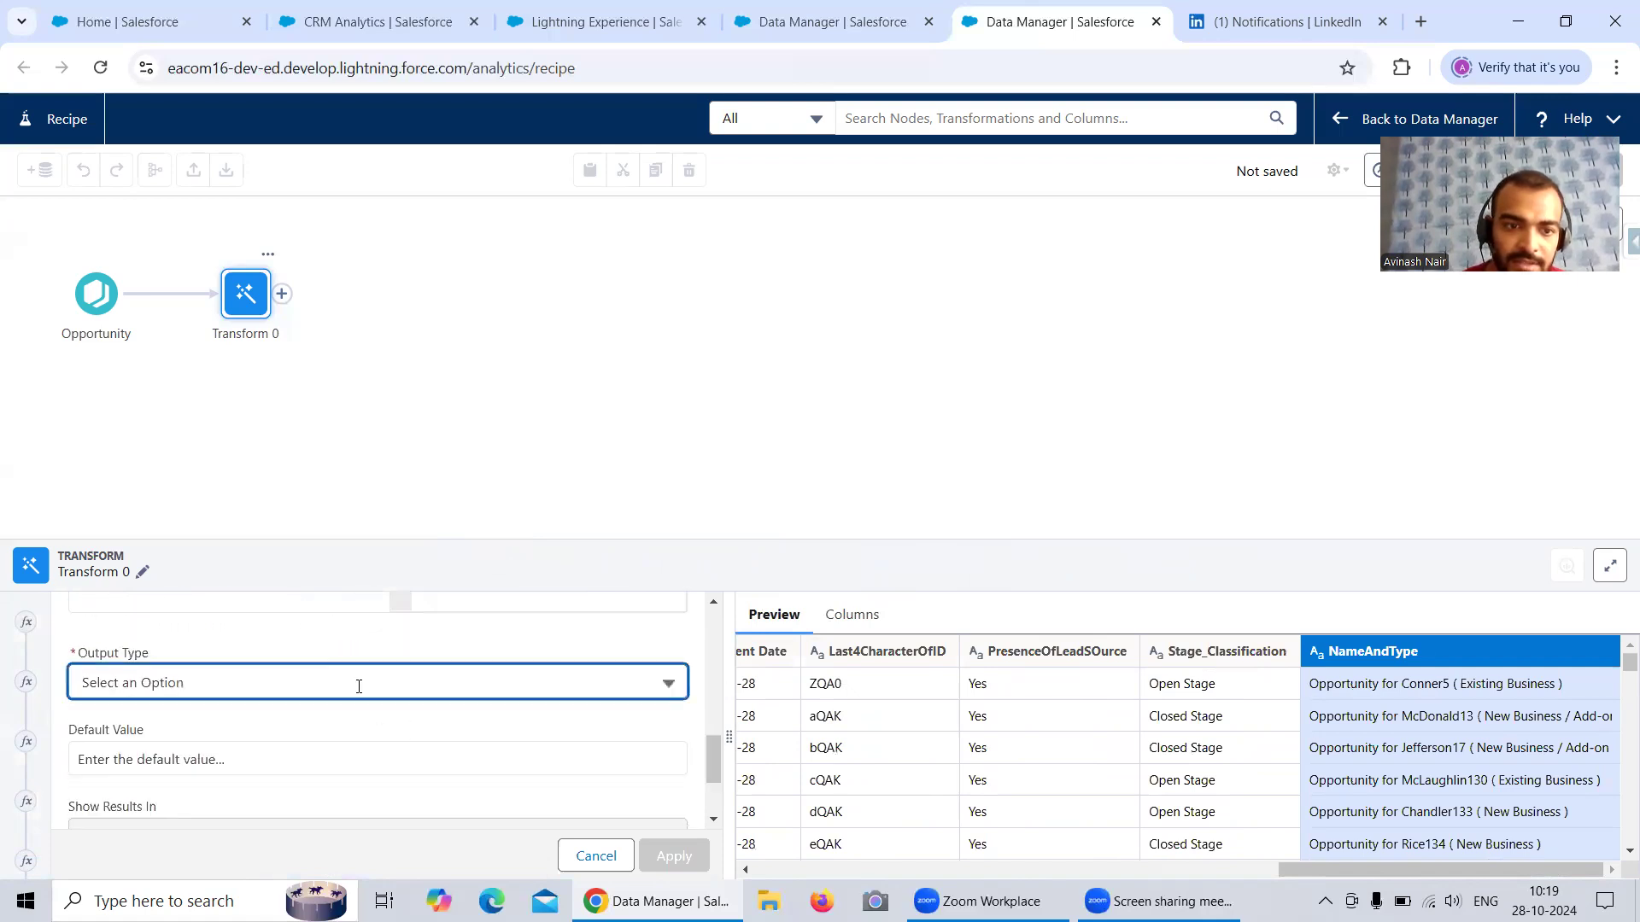
left_click(179, 490)
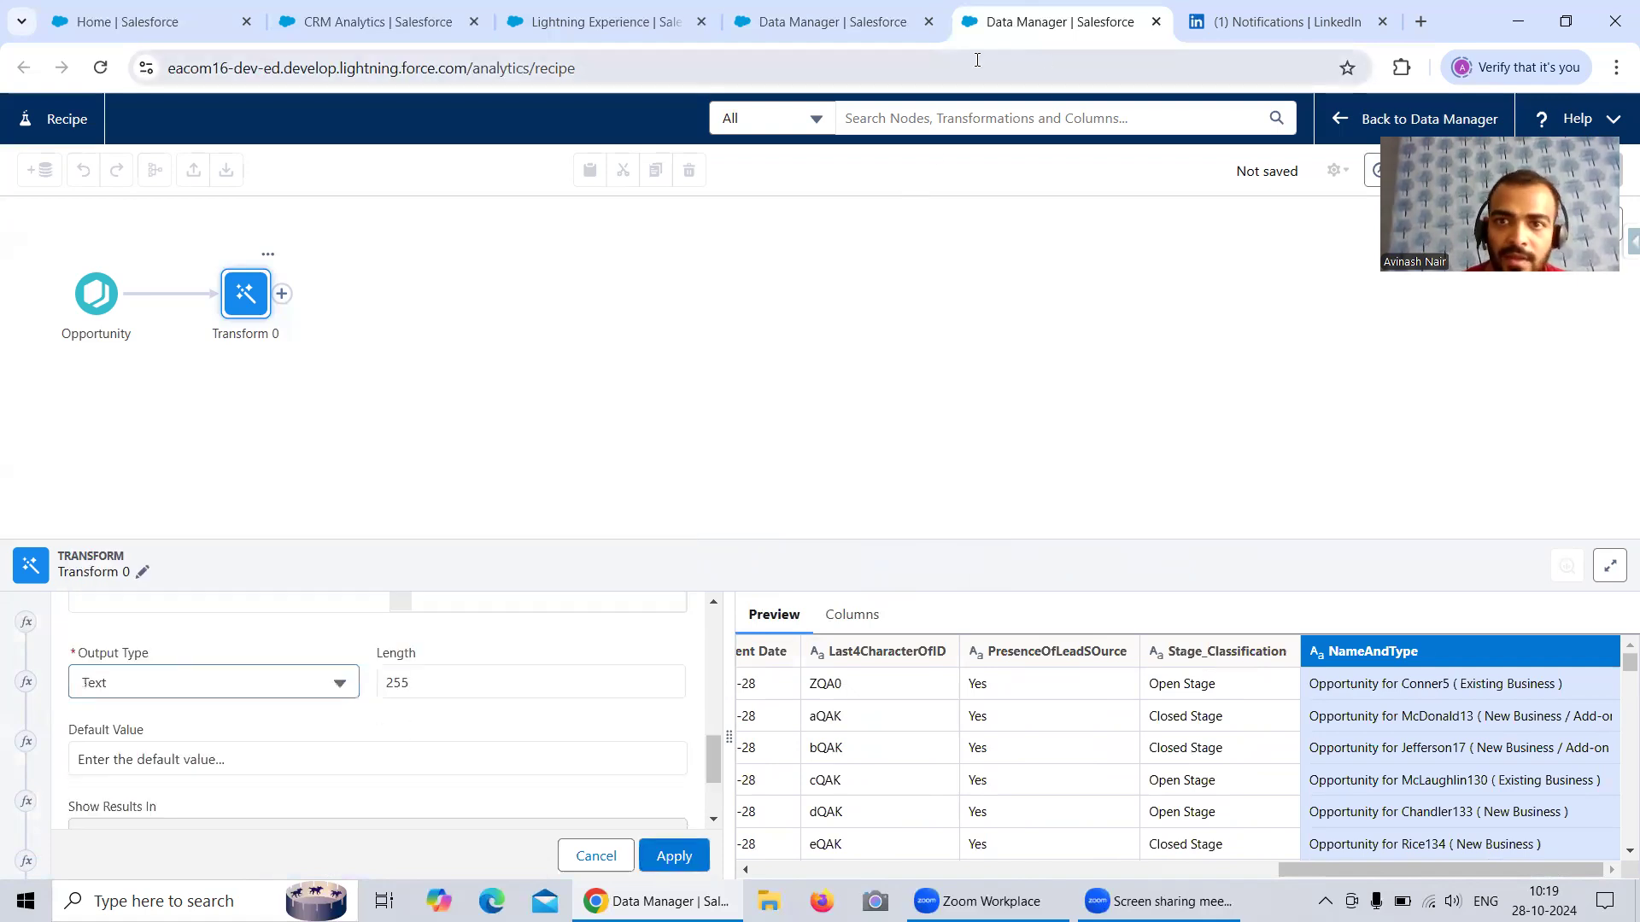
- Copy the label First15CharaterofId from the field's attributes in the dataflow
left_click(881, 33)
scroll(805, 450, "down", 3)
scroll(806, 486, "up", 1)
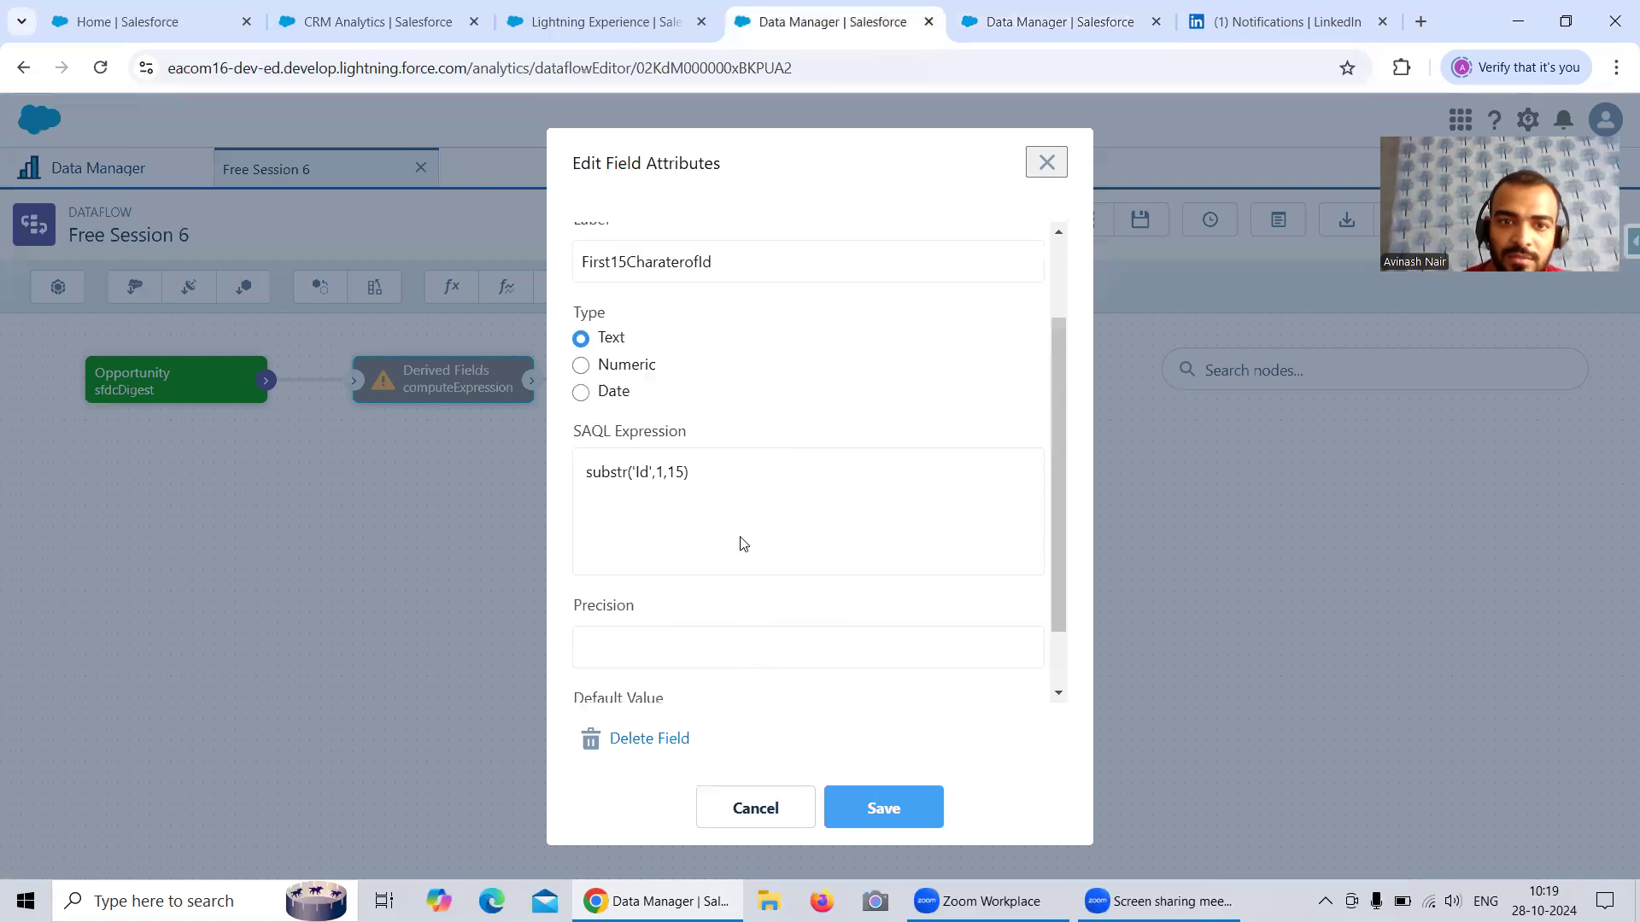
scroll(742, 544, "up", 2)
left_click_drag(714, 382, 571, 384)
key("ctrl+c")
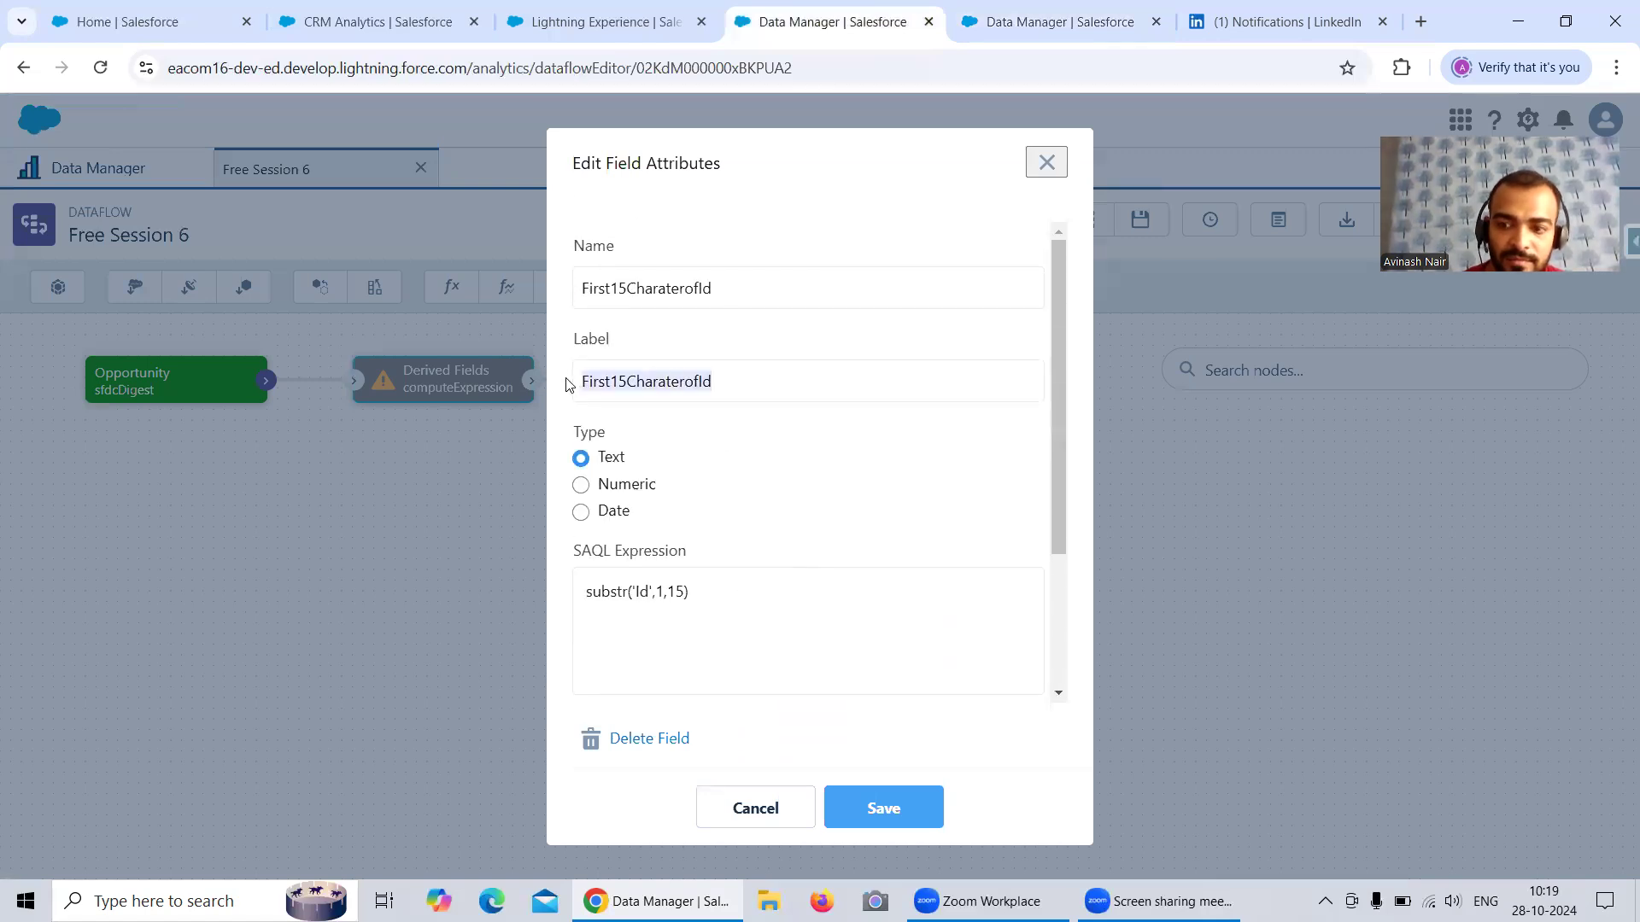
- Set the recipe formula's column label and API name to First15CharaterofId and apply the formula
left_click(1012, 30)
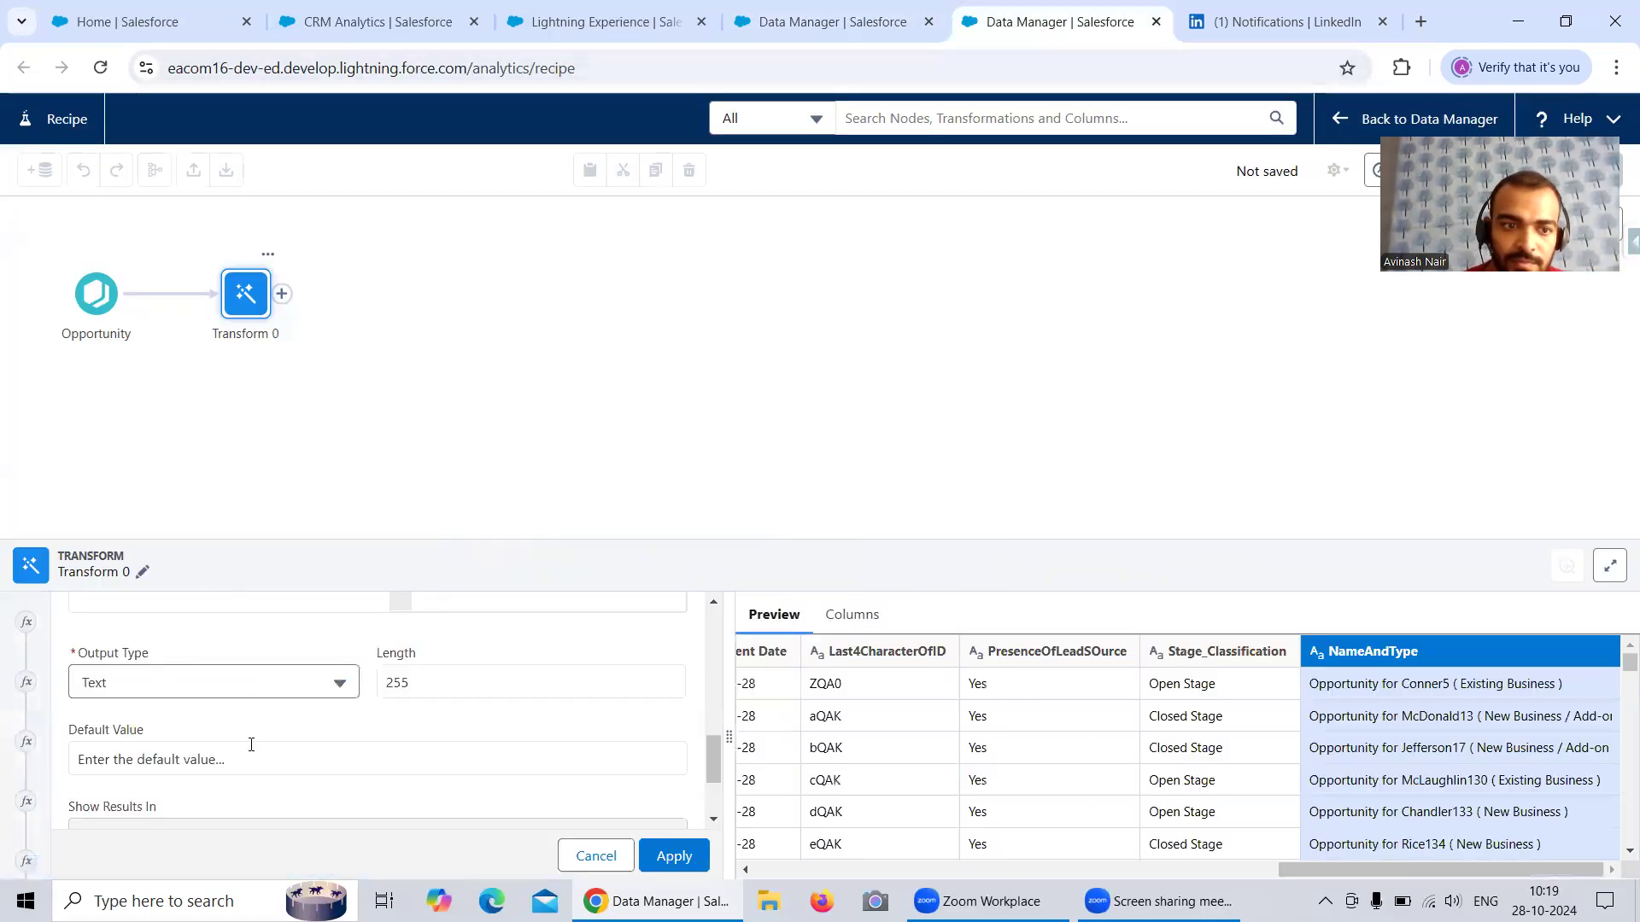
scroll(256, 739, "down", 1)
left_click(197, 654)
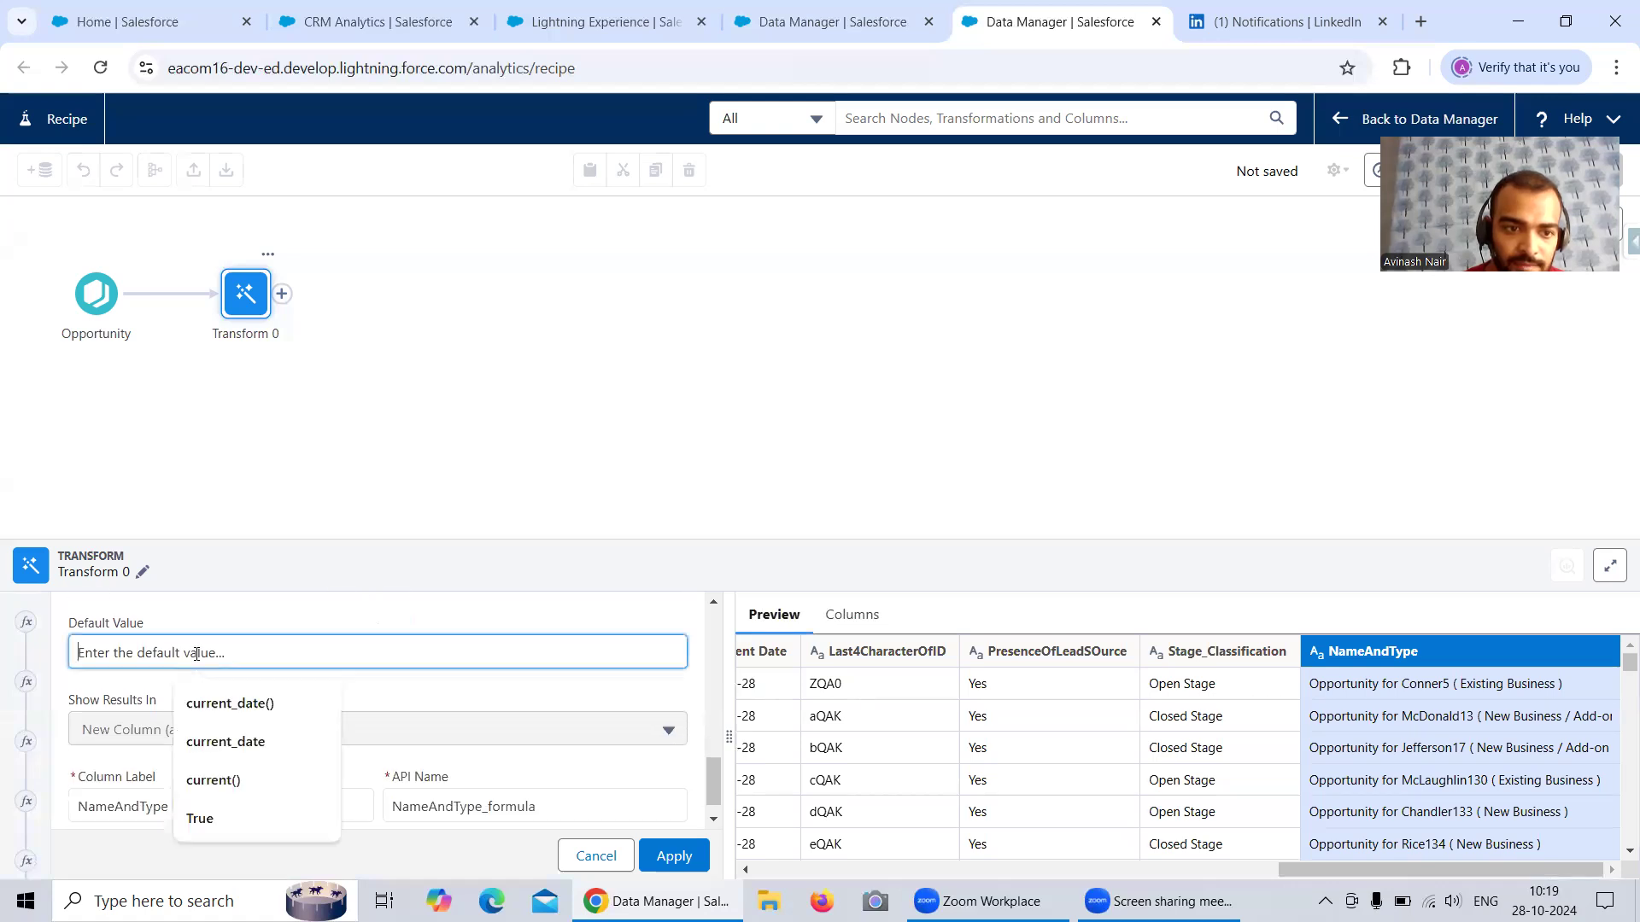
scroll(256, 735, "down", 1)
left_click(257, 774)
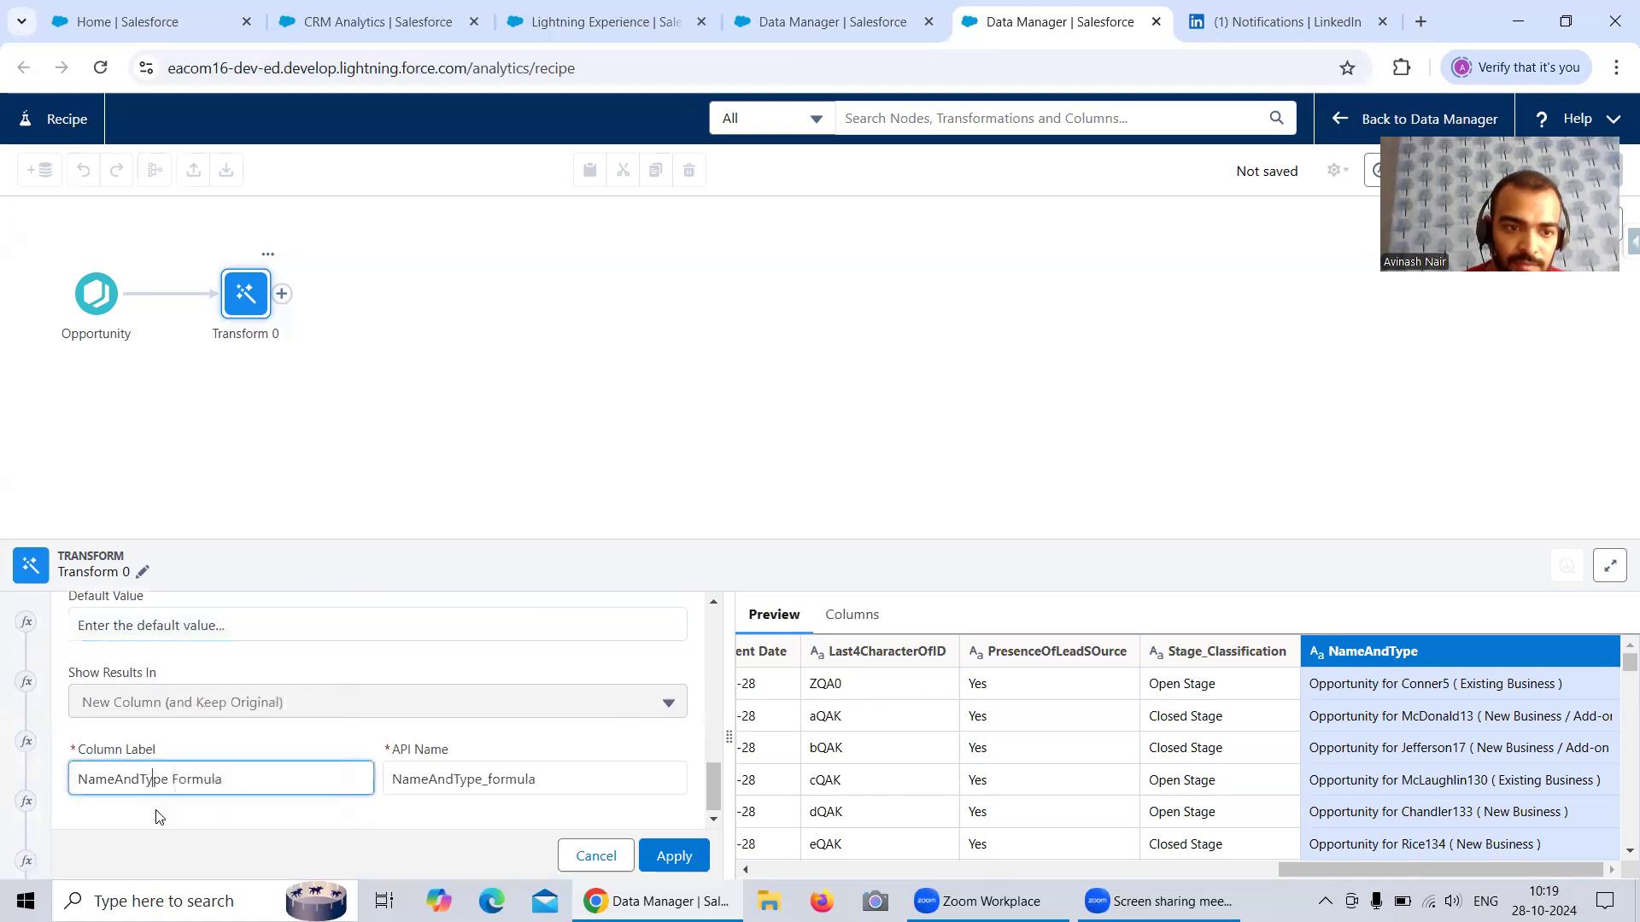
left_click_drag(258, 774, 46, 781)
type("First15CharaterofId")
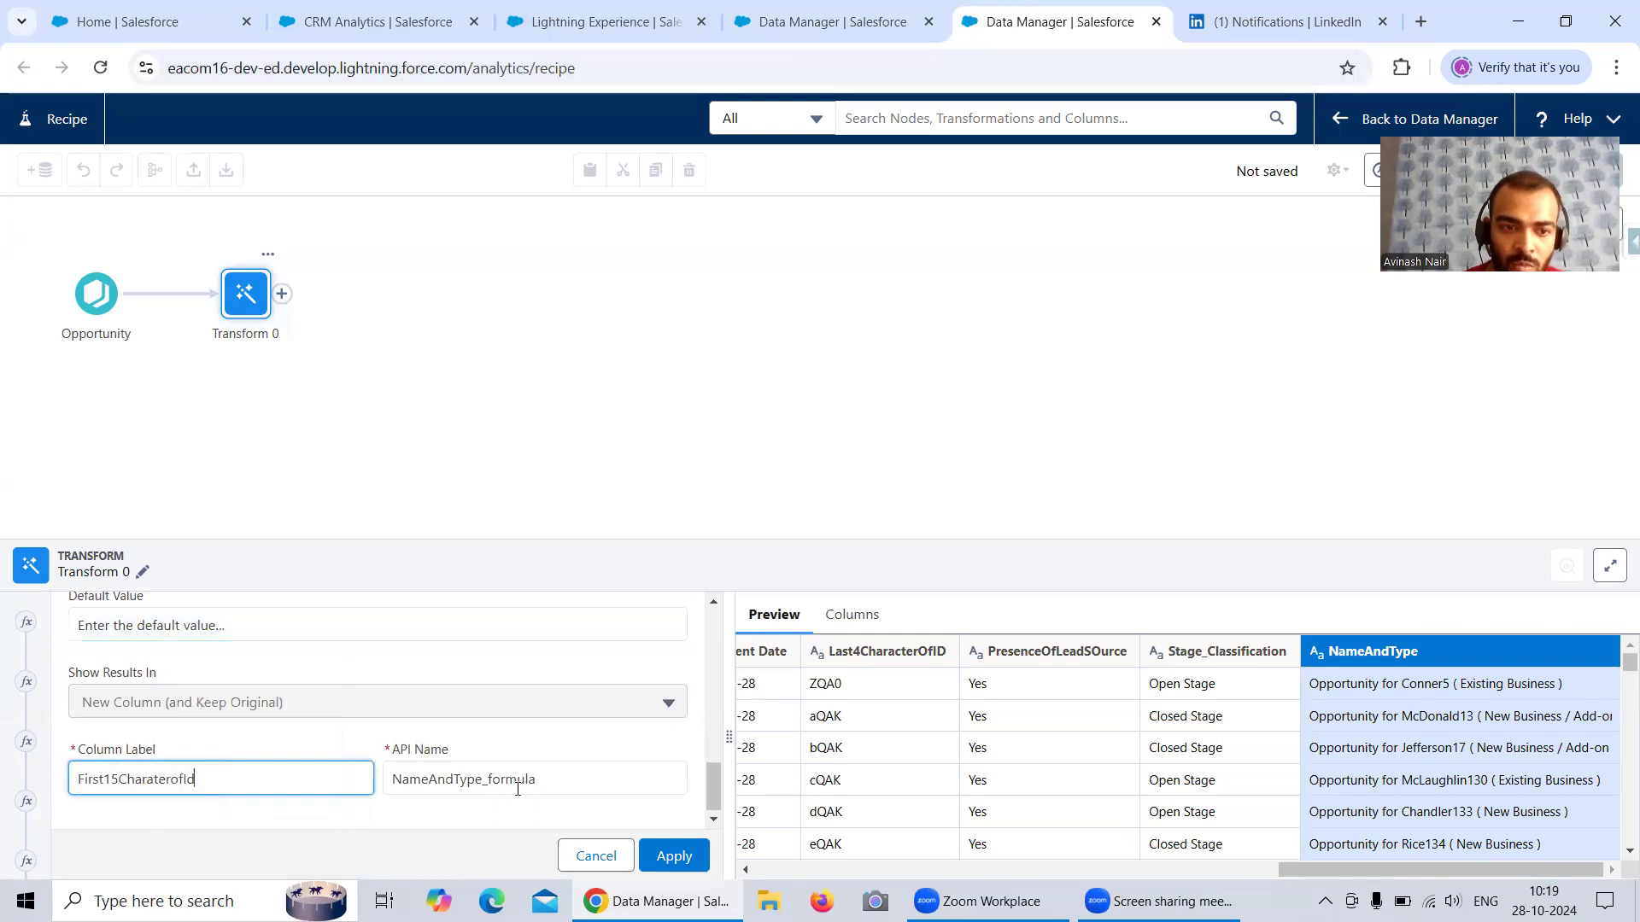
left_click_drag(576, 782, 379, 790)
key("ctrl+v")
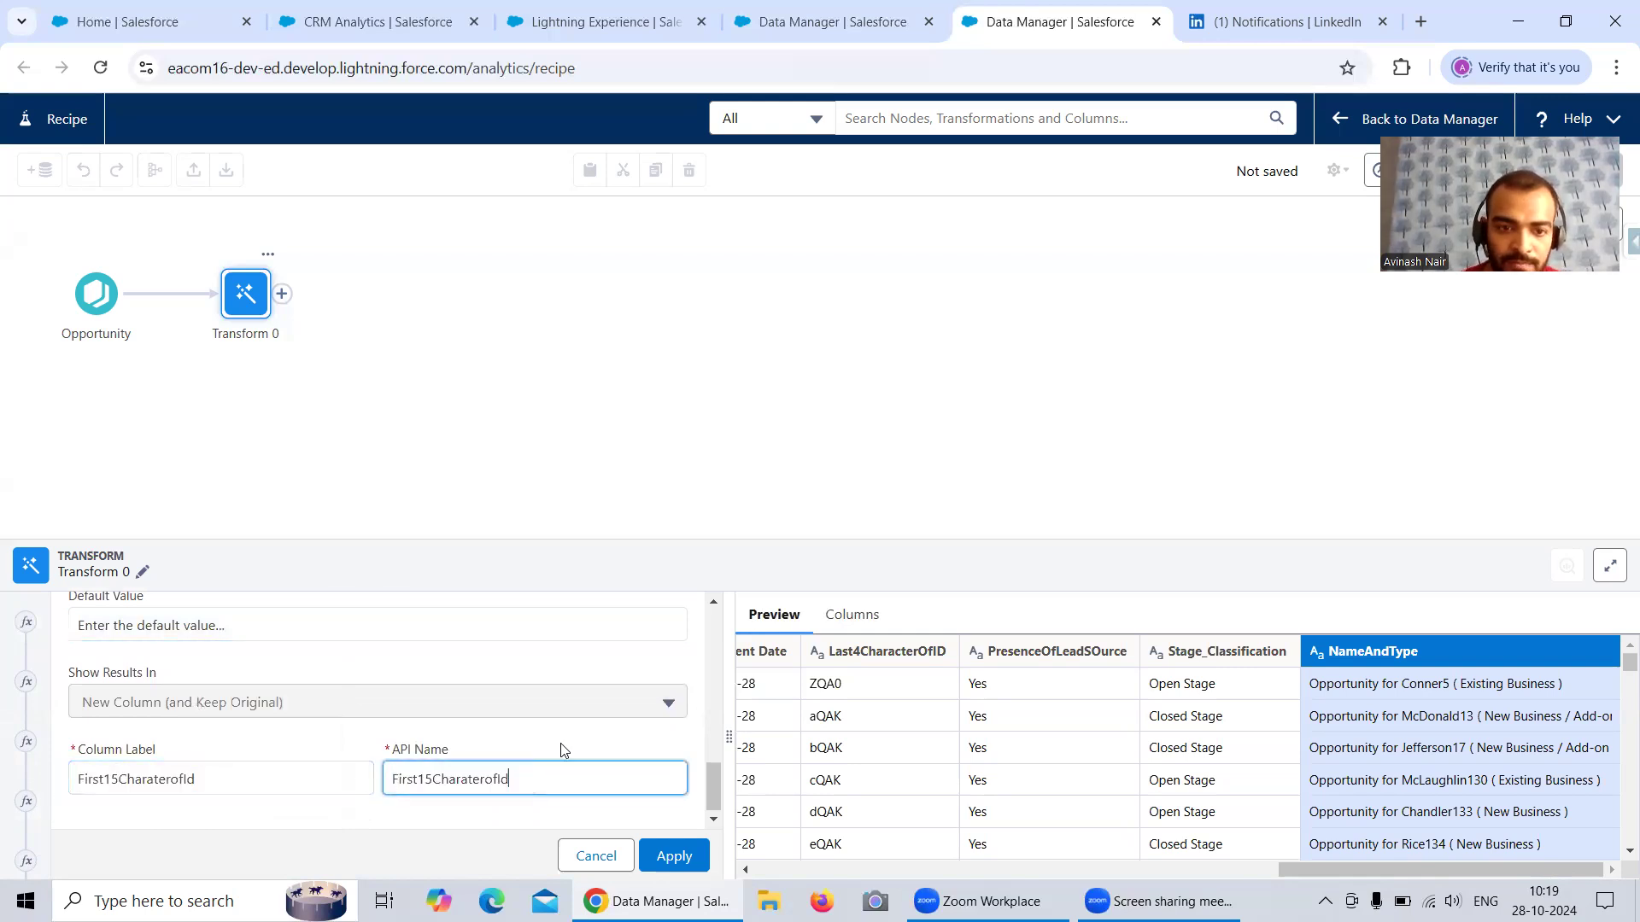
scroll(561, 746, "up", 10)
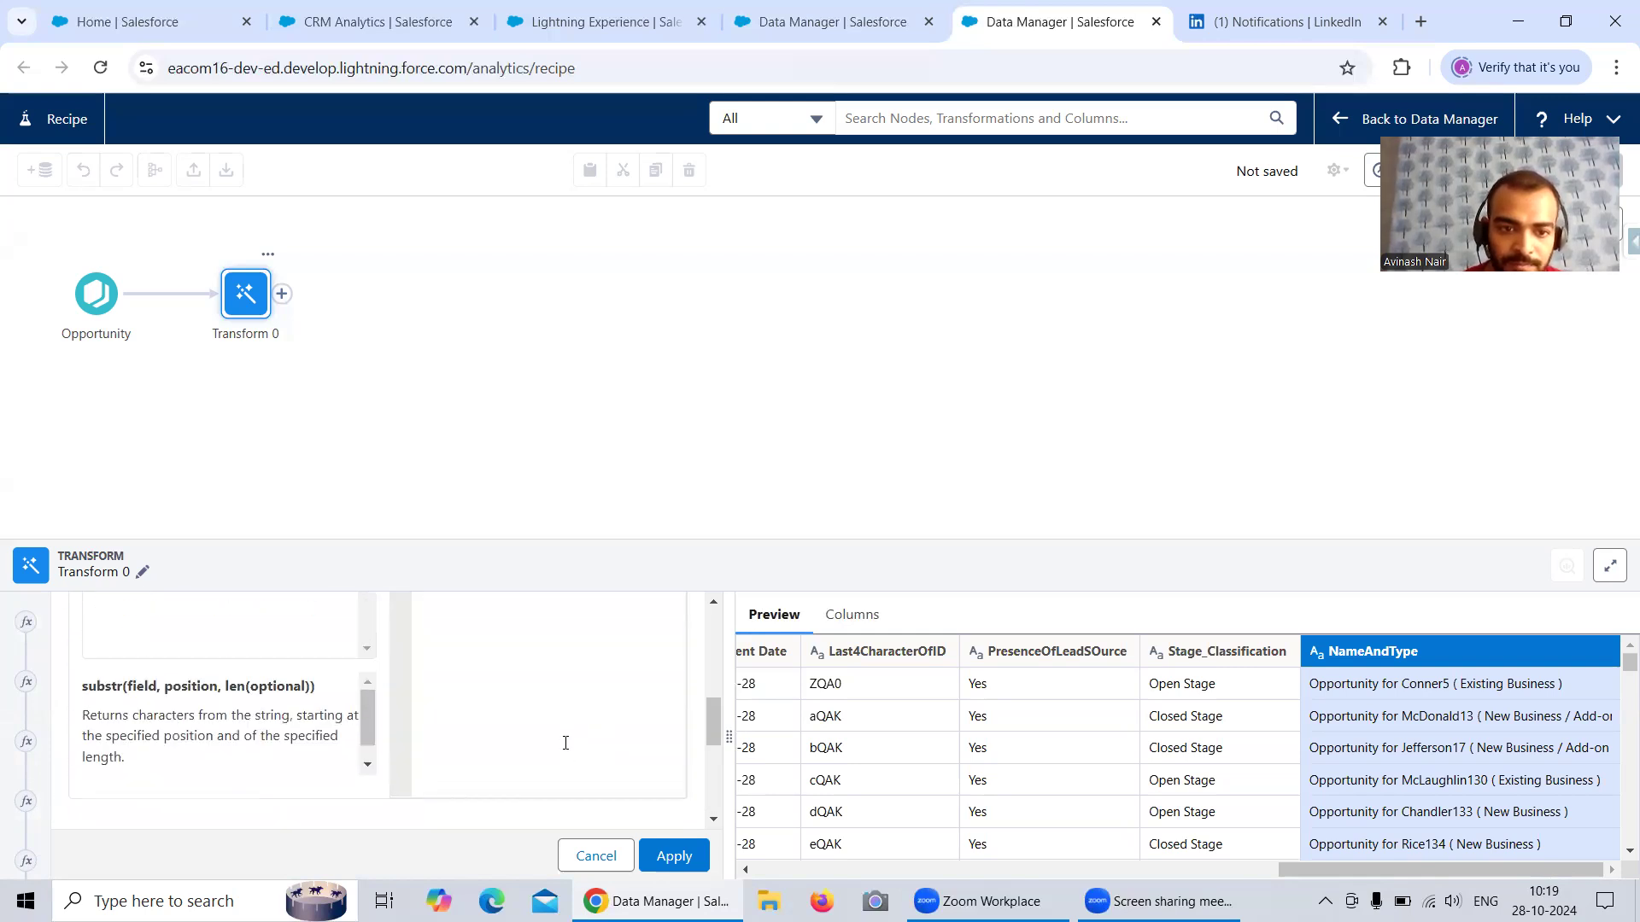
left_click(673, 857)
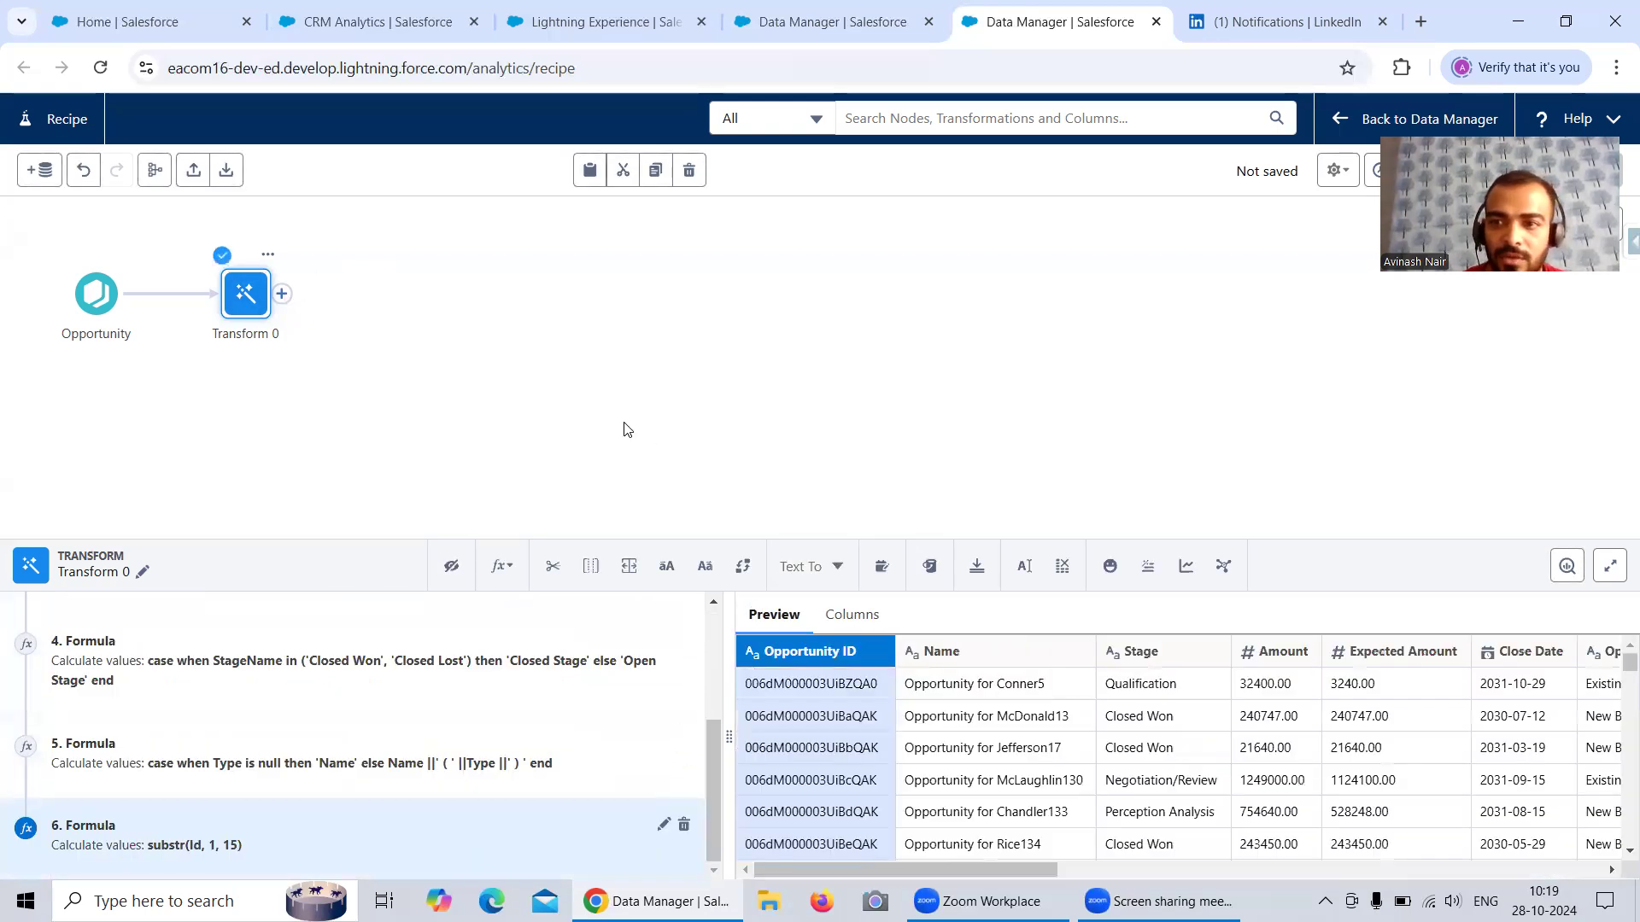
- Add an Output node after the Transform node and name it Derived Fields in Recipe
left_click(281, 293)
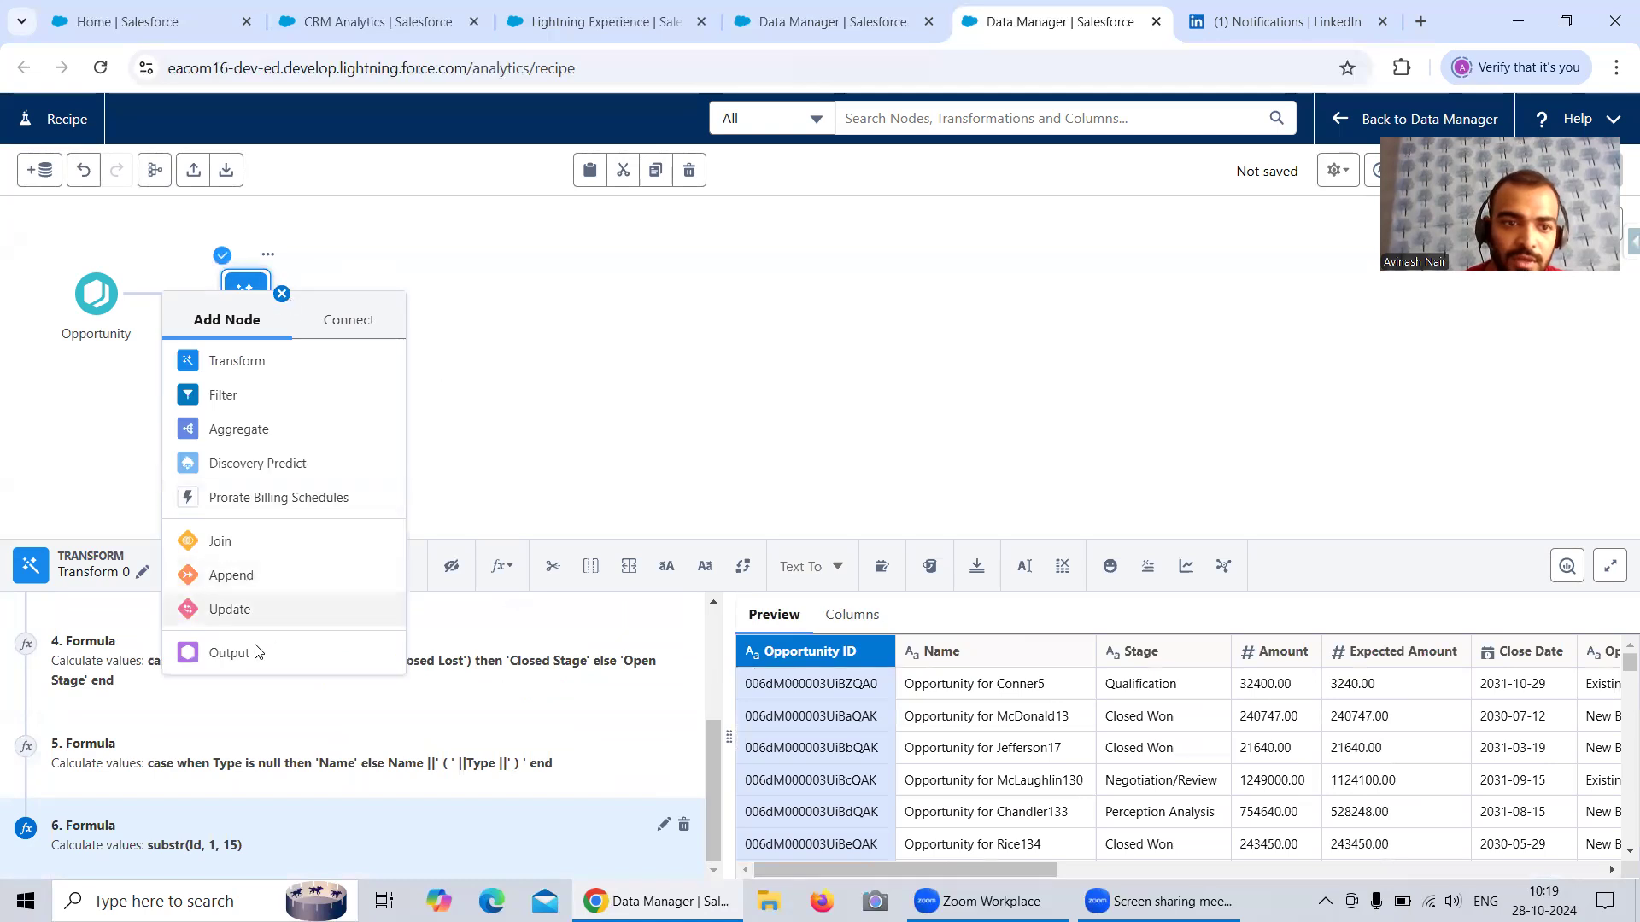
left_click(229, 652)
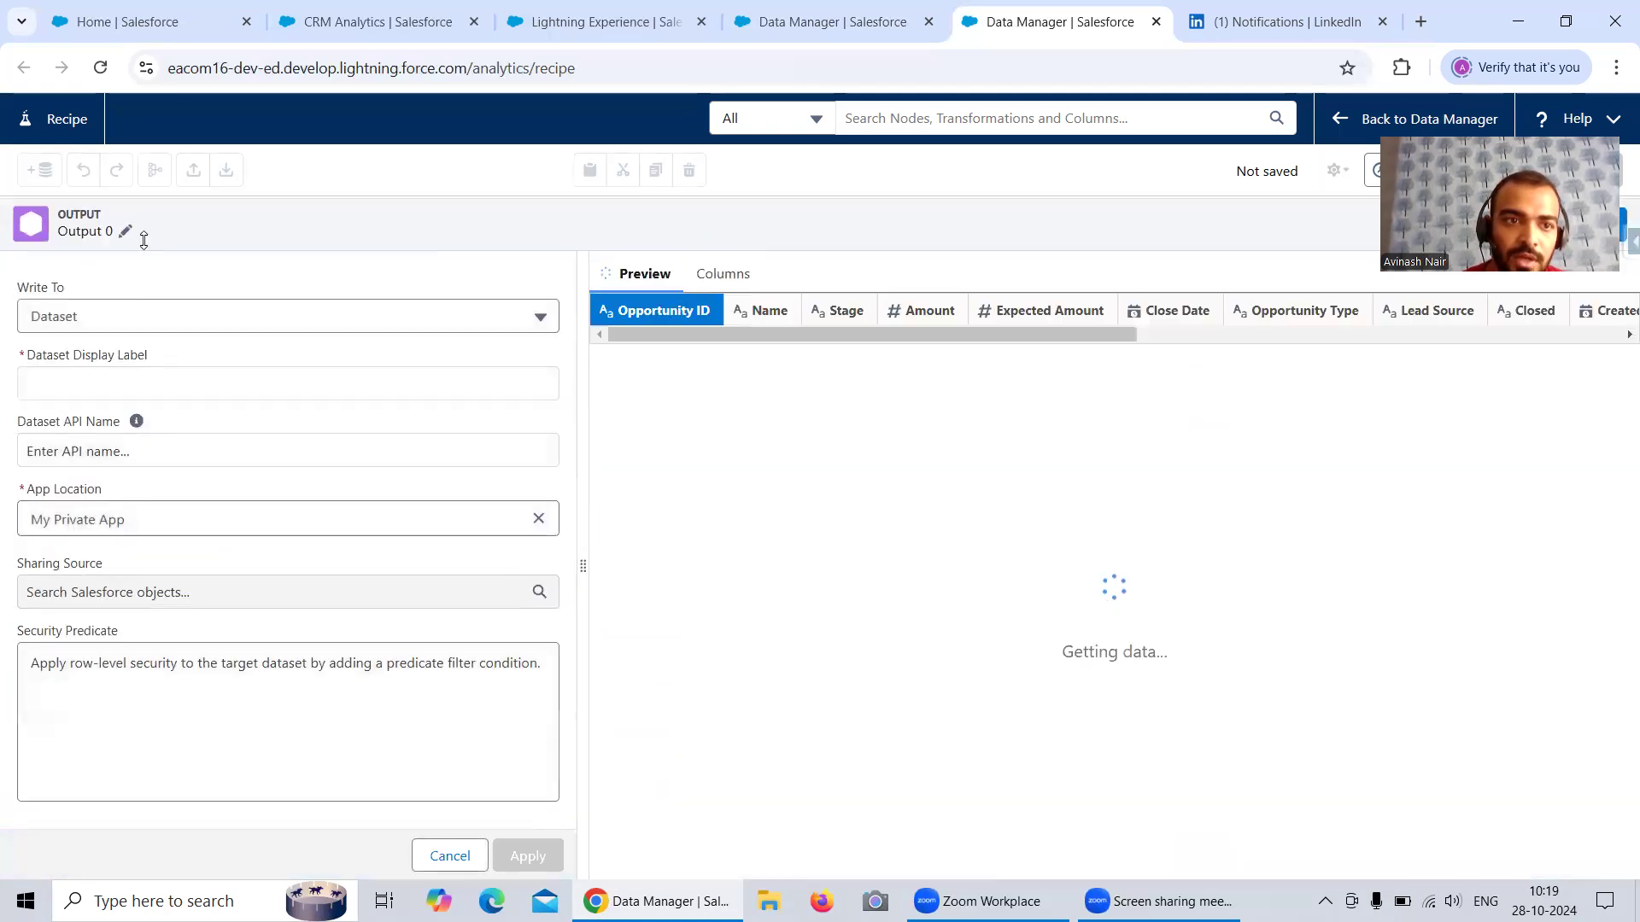
left_click(125, 231)
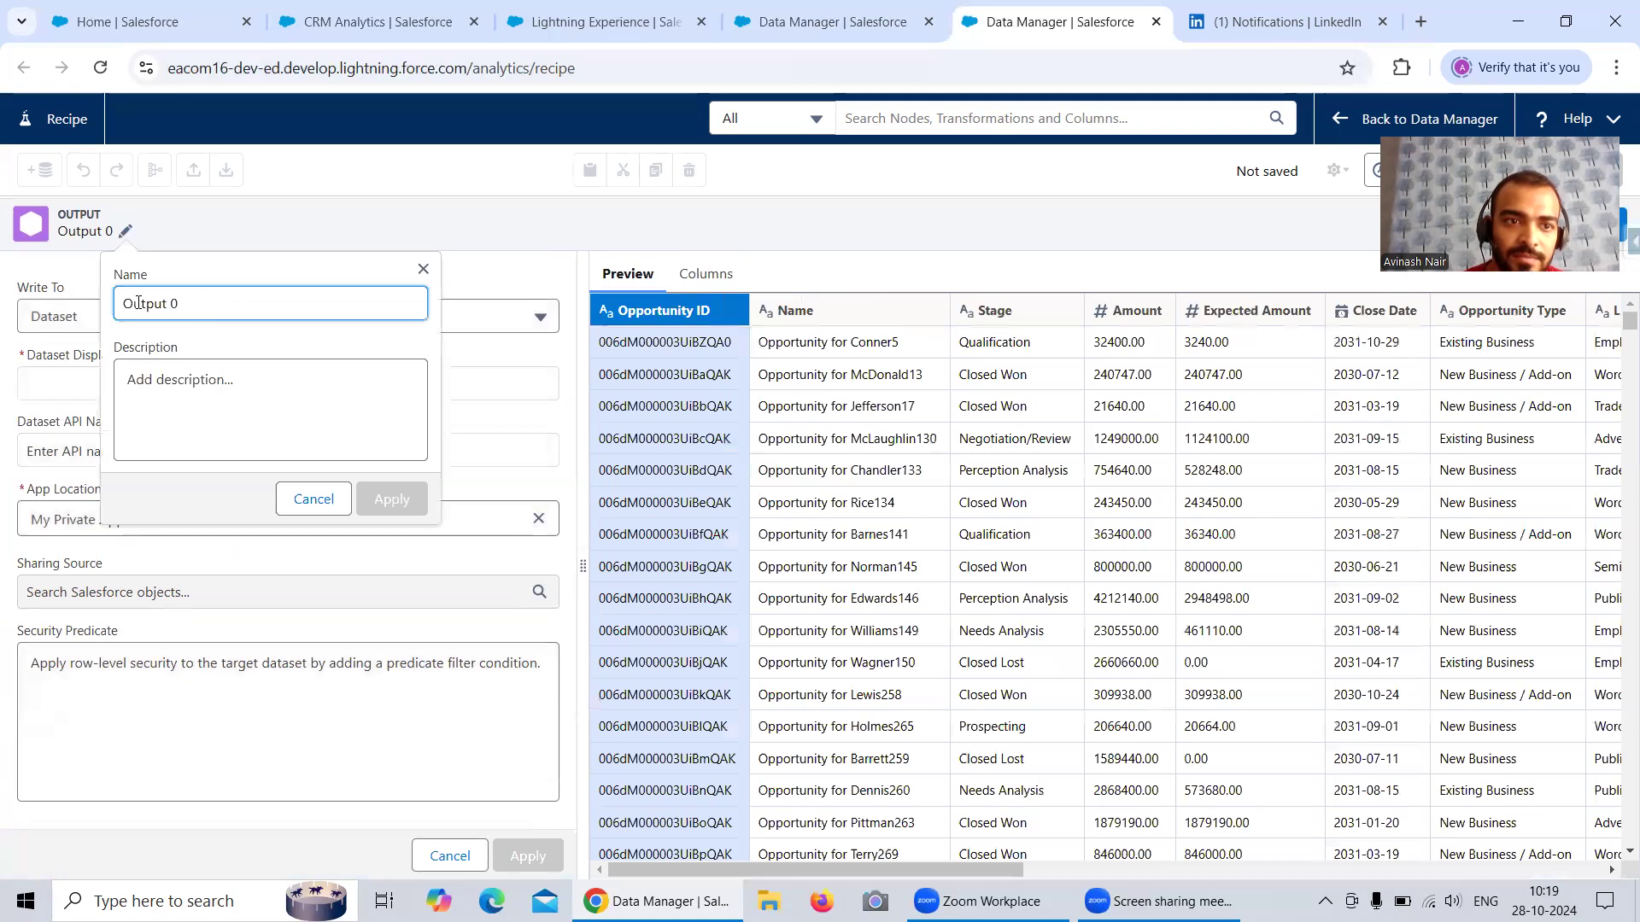
left_click_drag(178, 303, 95, 303)
type("Deri")
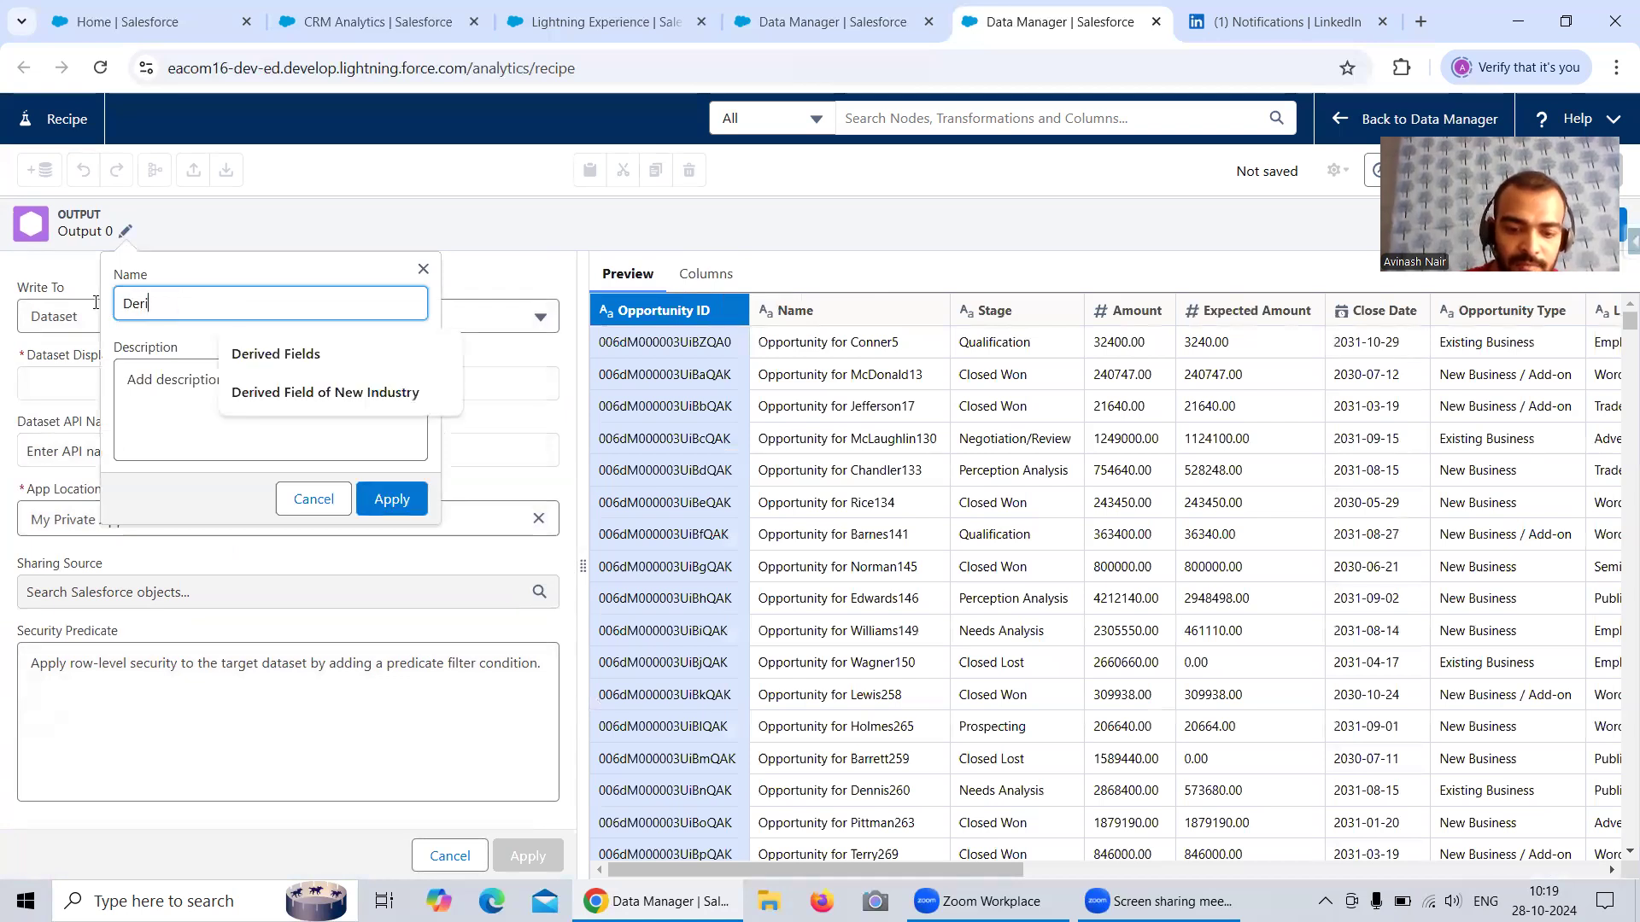
type("ved Fields in Recipe")
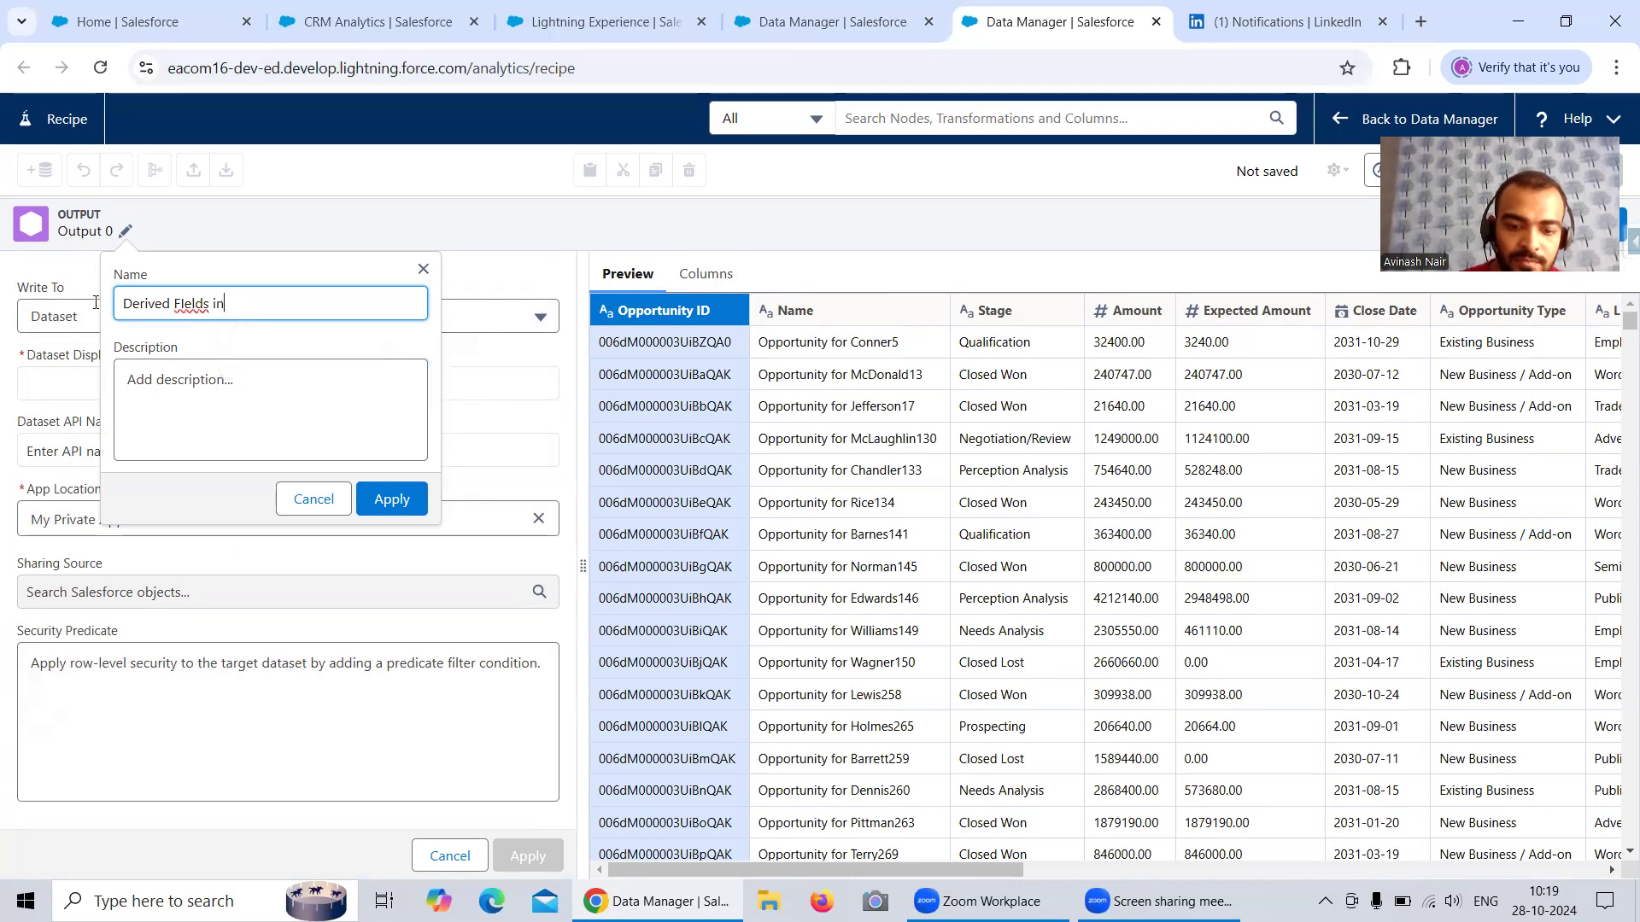
left_click(198, 292)
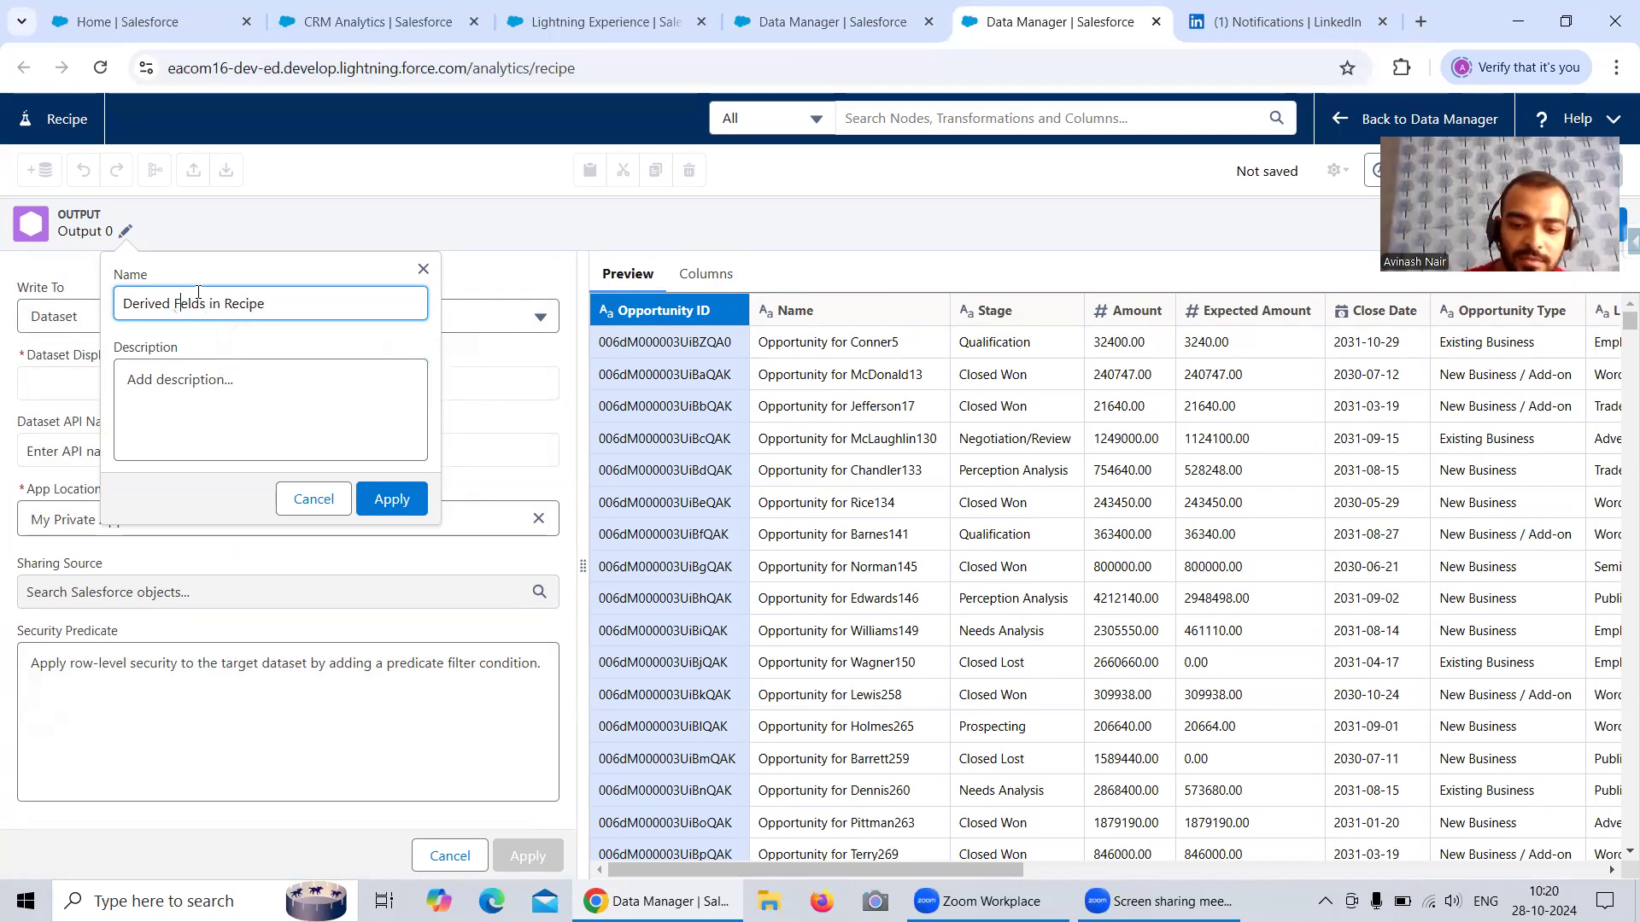
left_click(376, 497)
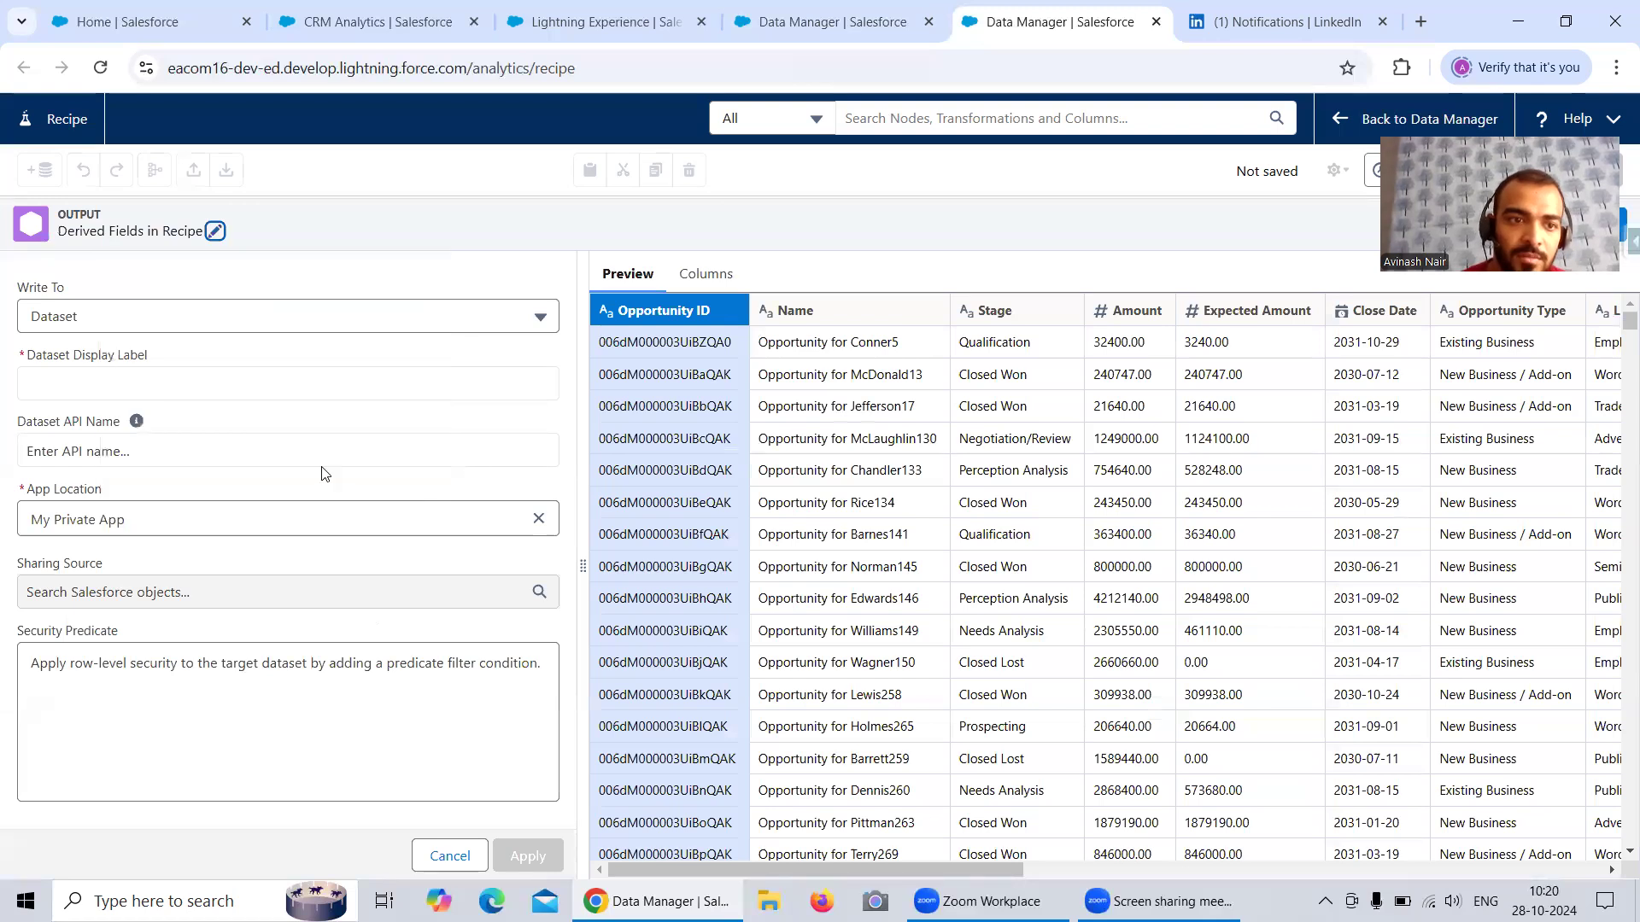
- Set the output's app location to Recipe Dataset and its dataset display label to Recipe Derived Field Dataset, and apply the settings
left_click(538, 519)
left_click(363, 517)
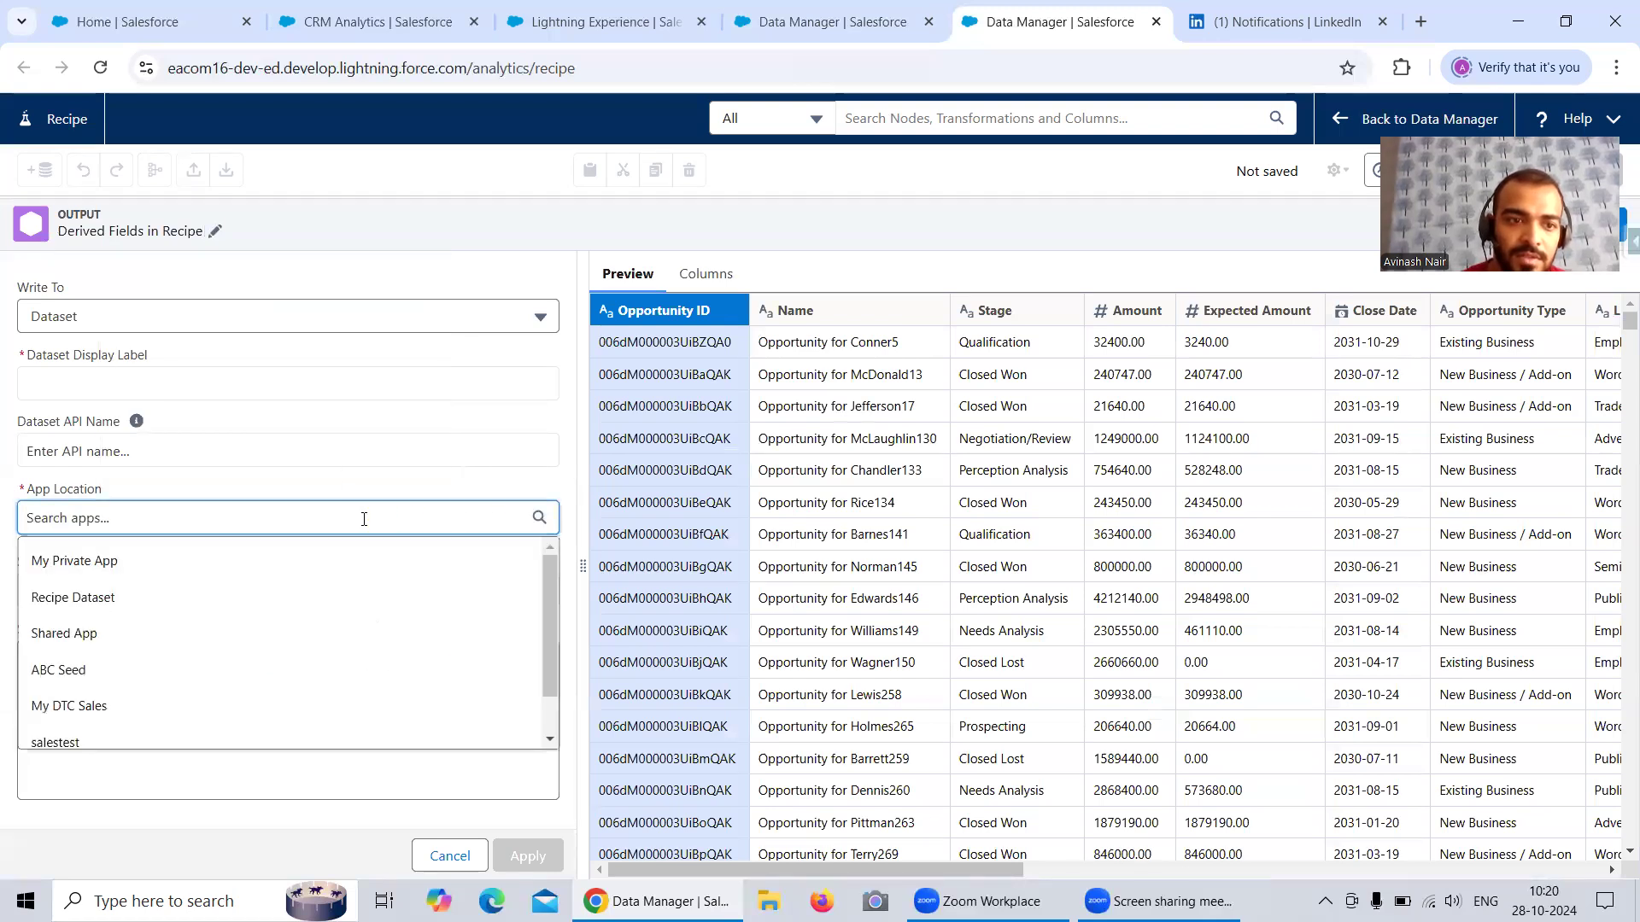
left_click(79, 597)
left_click(116, 387)
type("Recipe Derived Field Dataset")
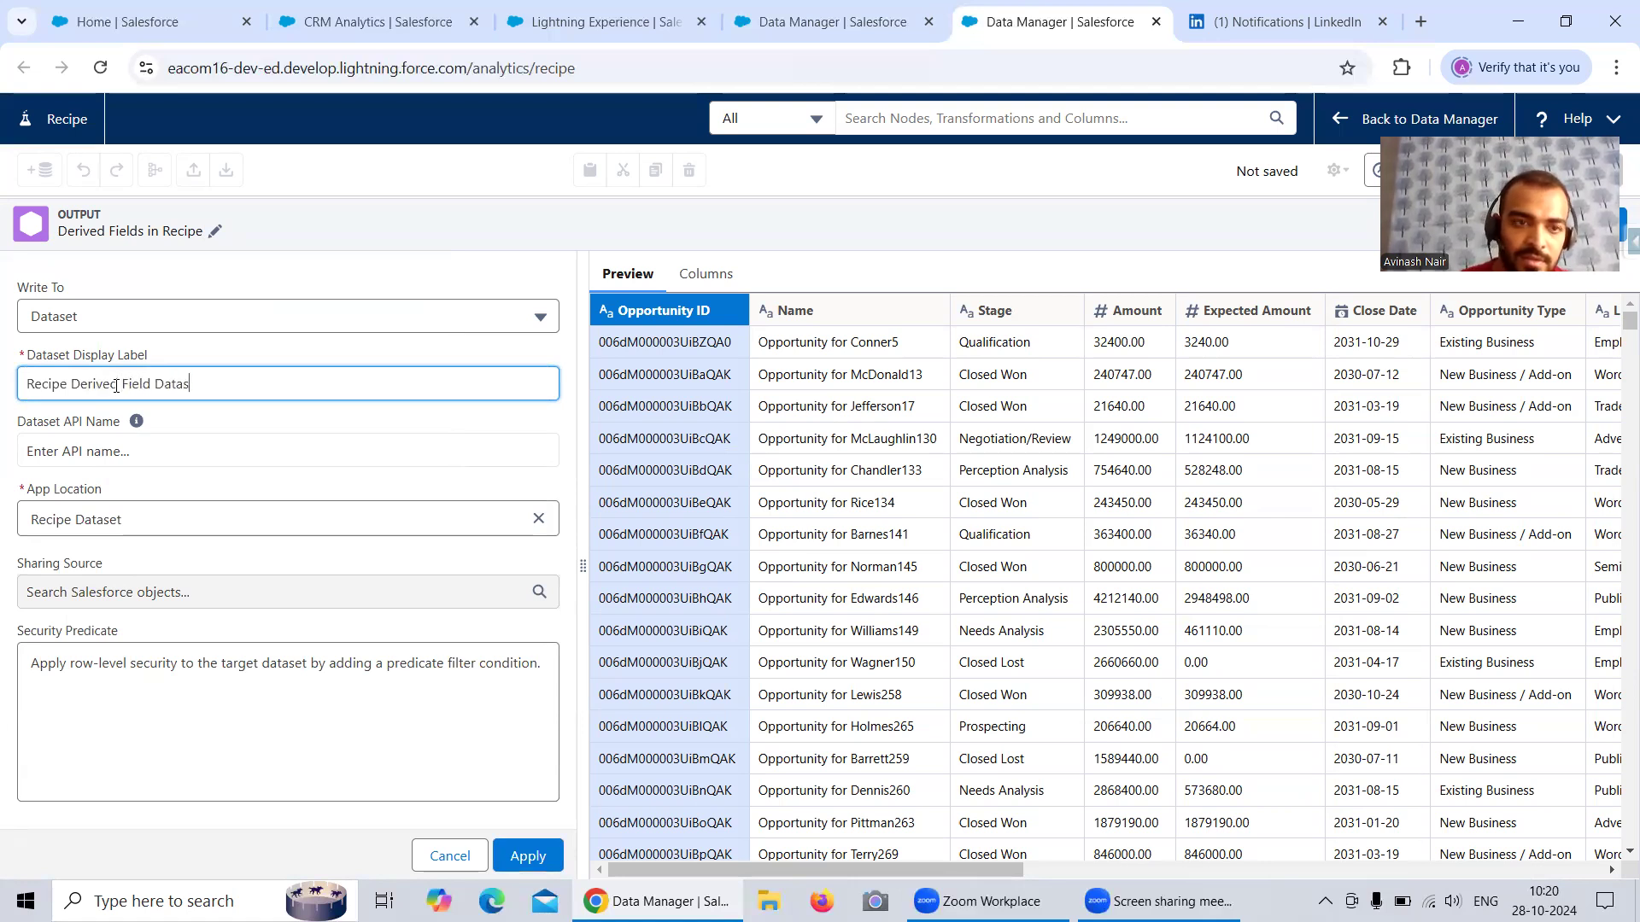
left_click(527, 856)
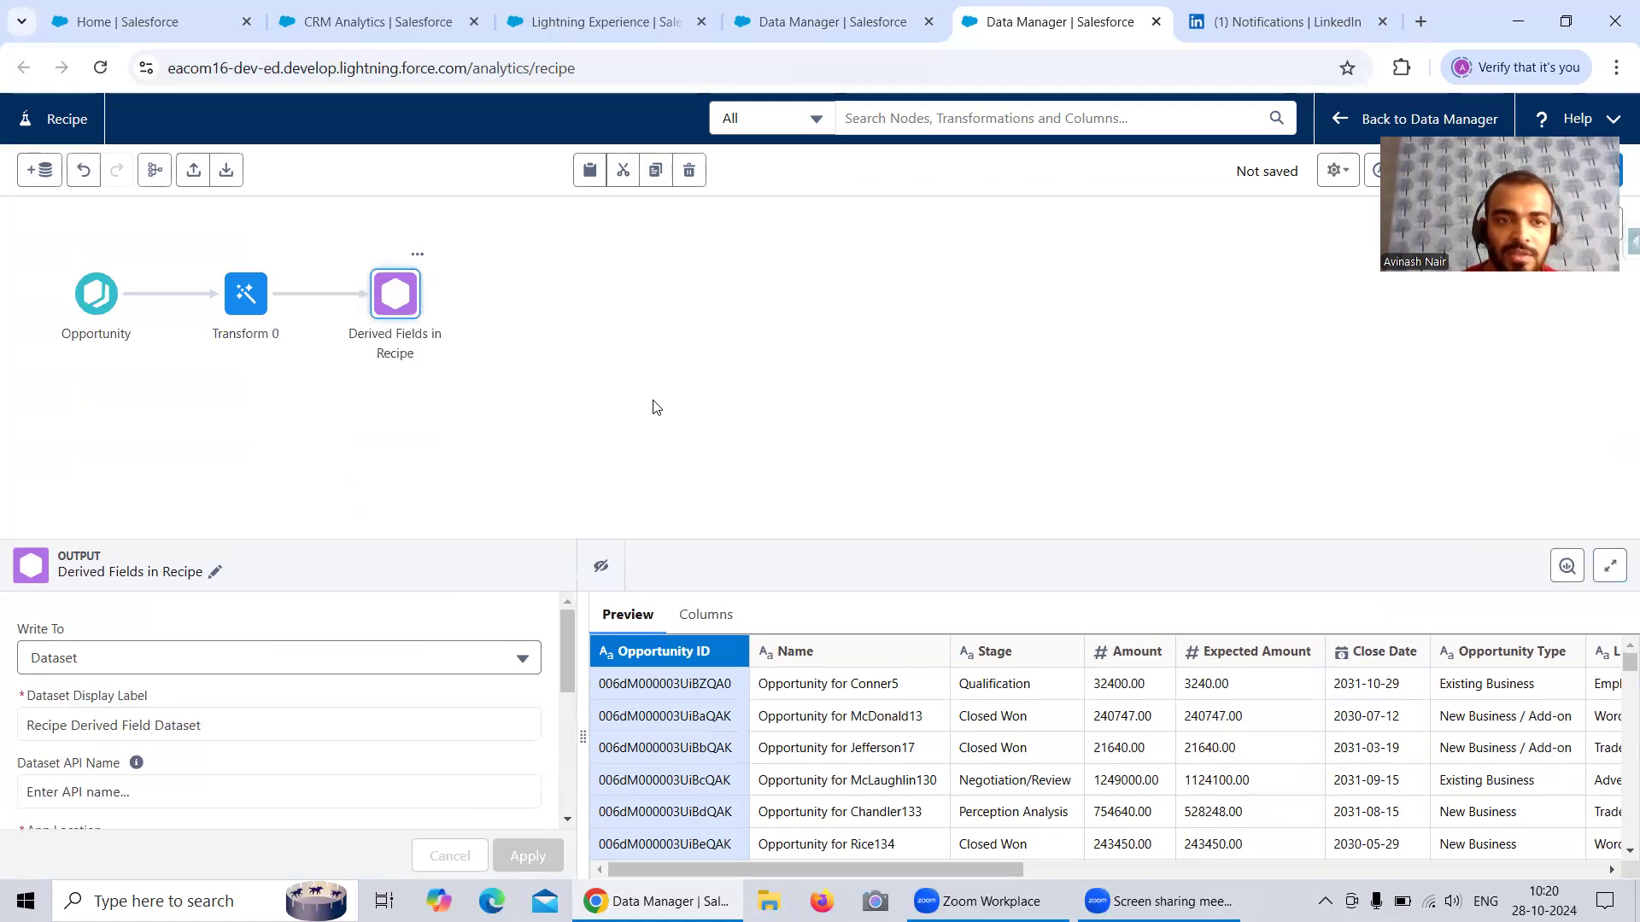
- Rename the Transform 0 node to Creation of Derived Fields
left_click(260, 305)
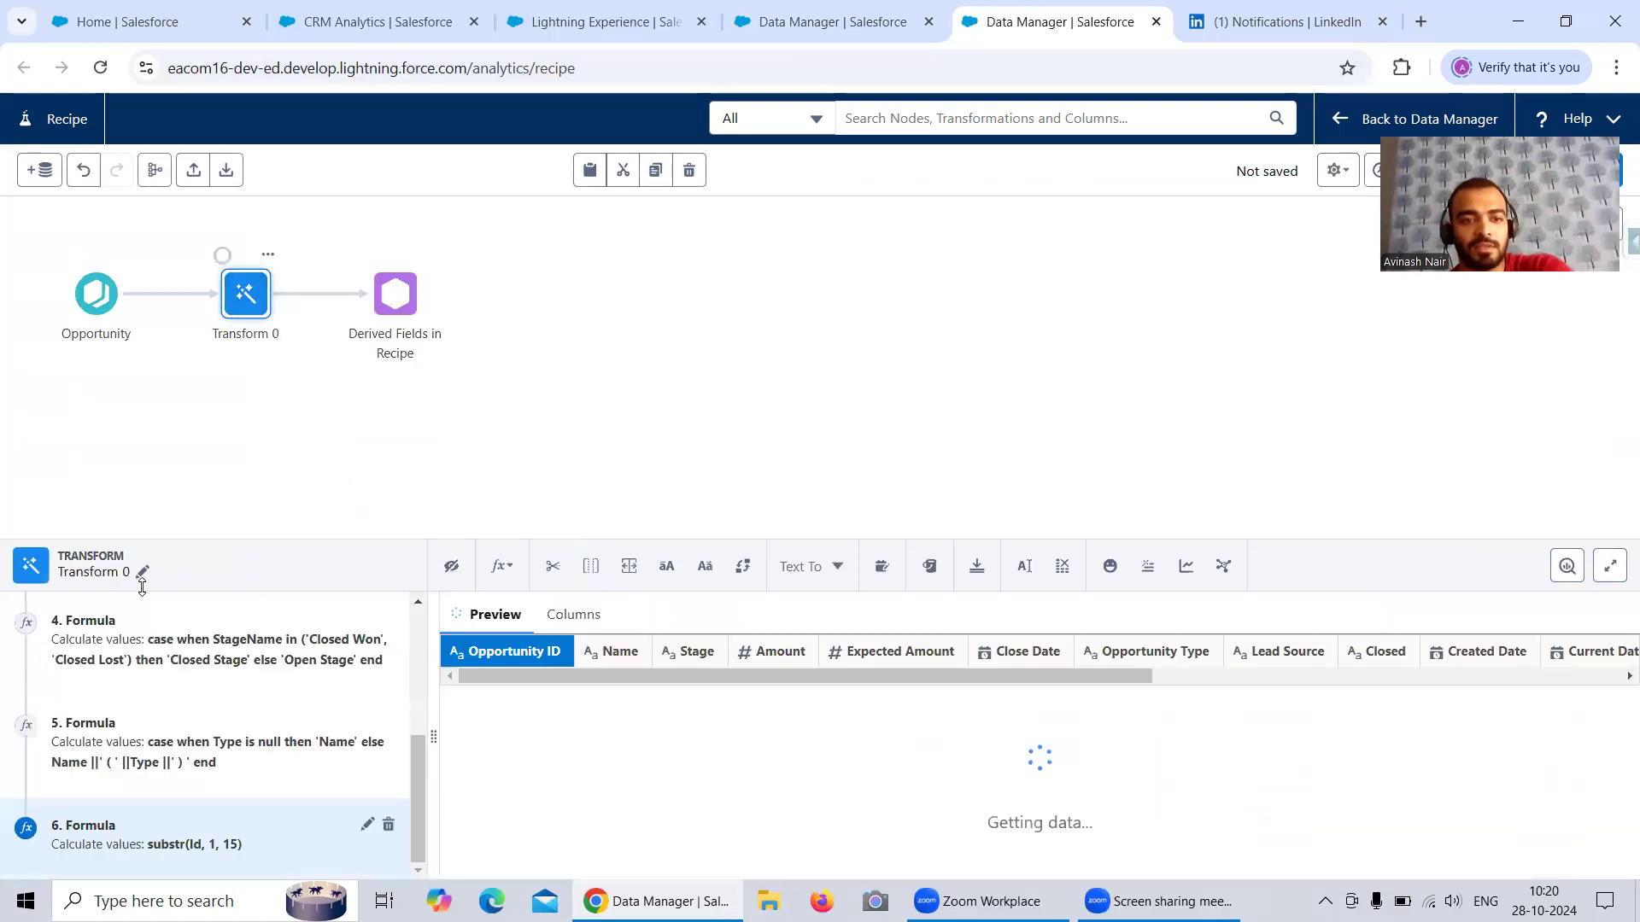
left_click(142, 572)
triple_click(238, 489)
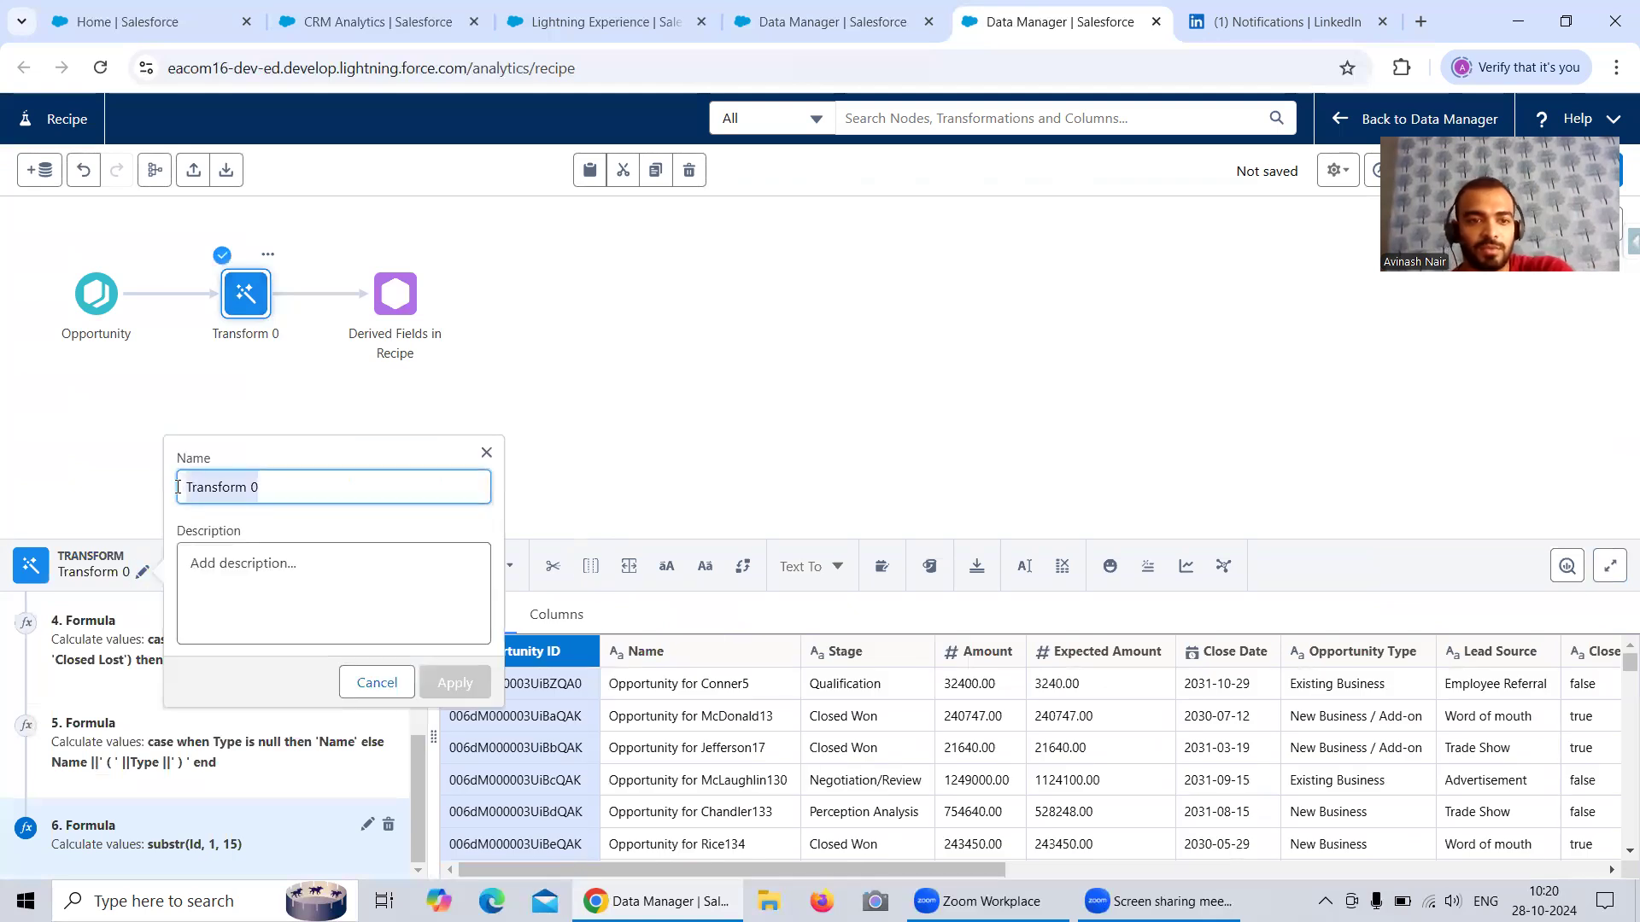
type("Creati")
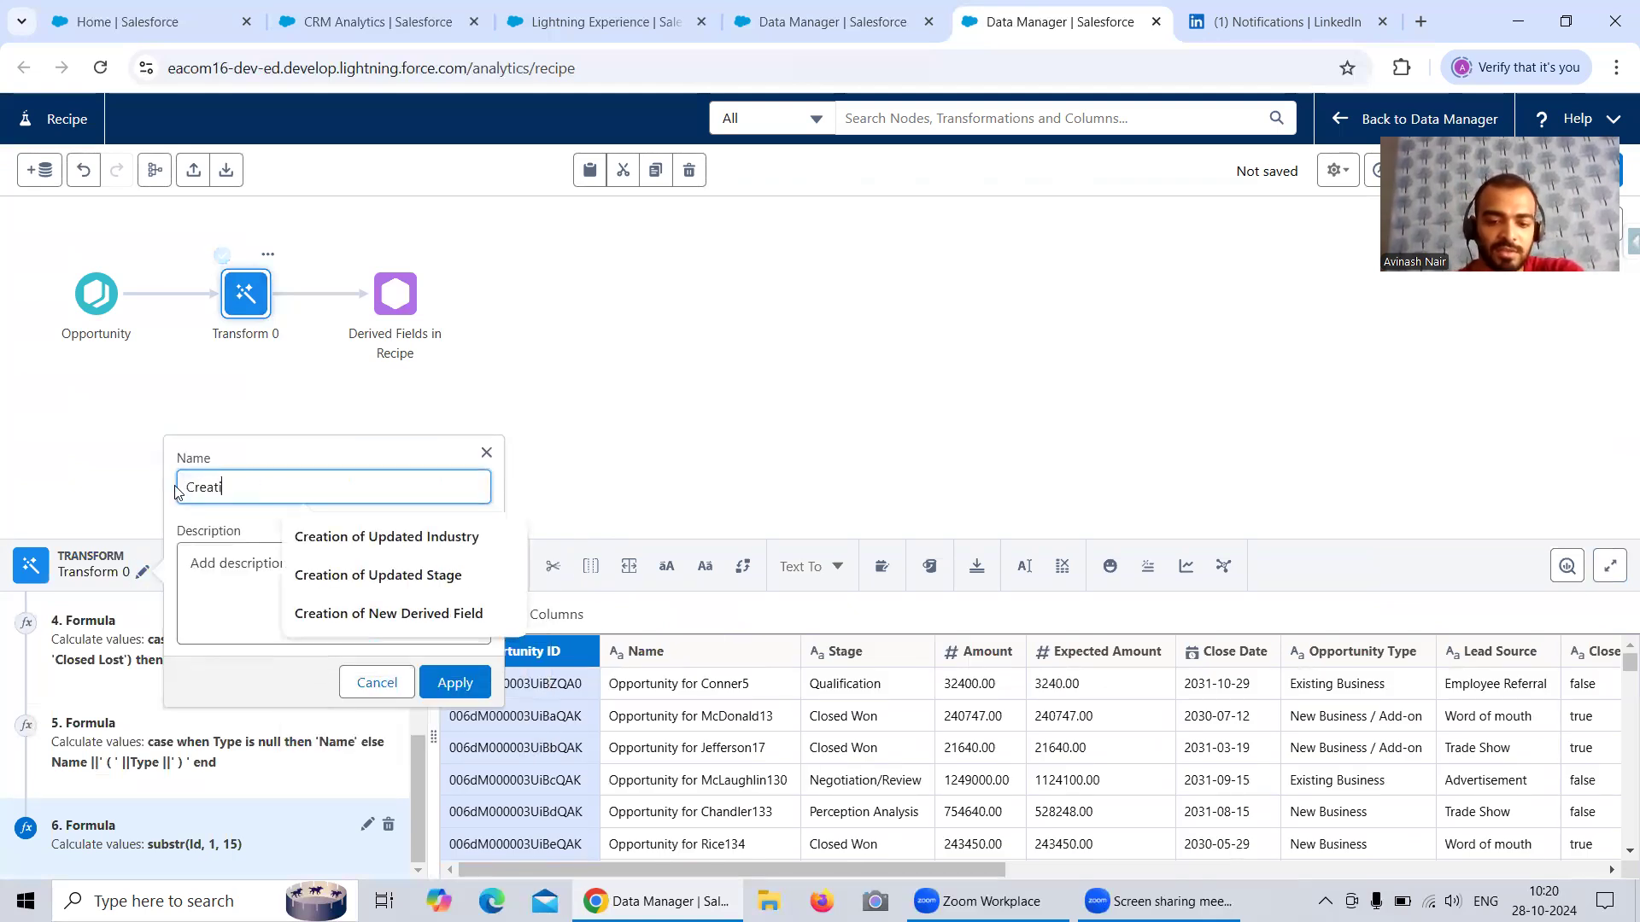
type("on of Derived Fi")
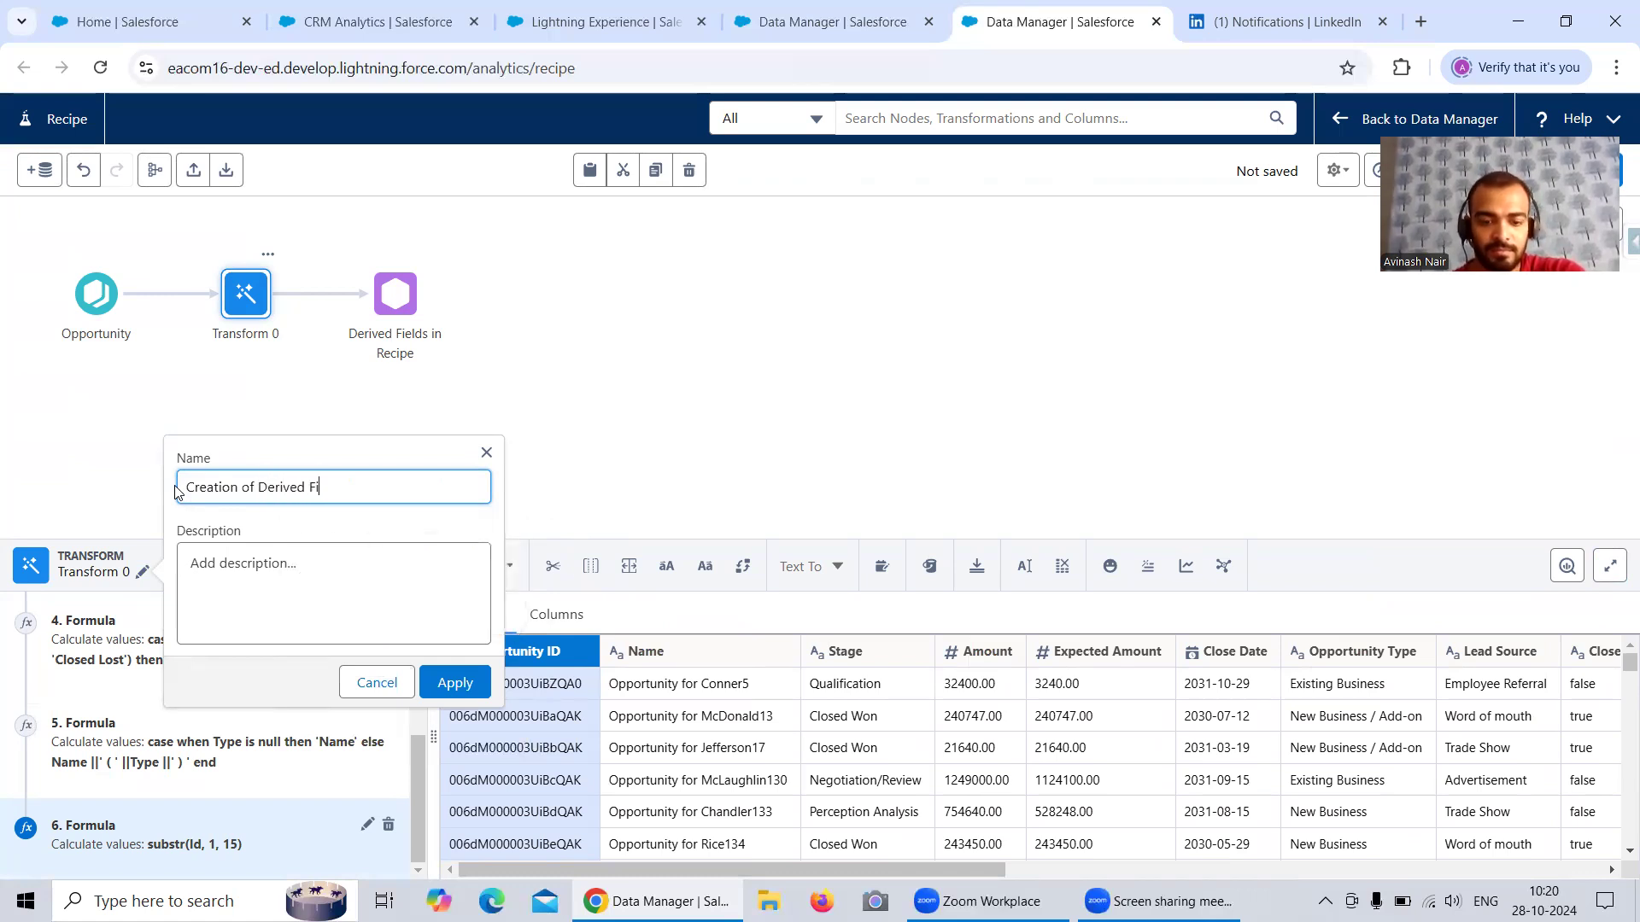
type("elds")
left_click(461, 687)
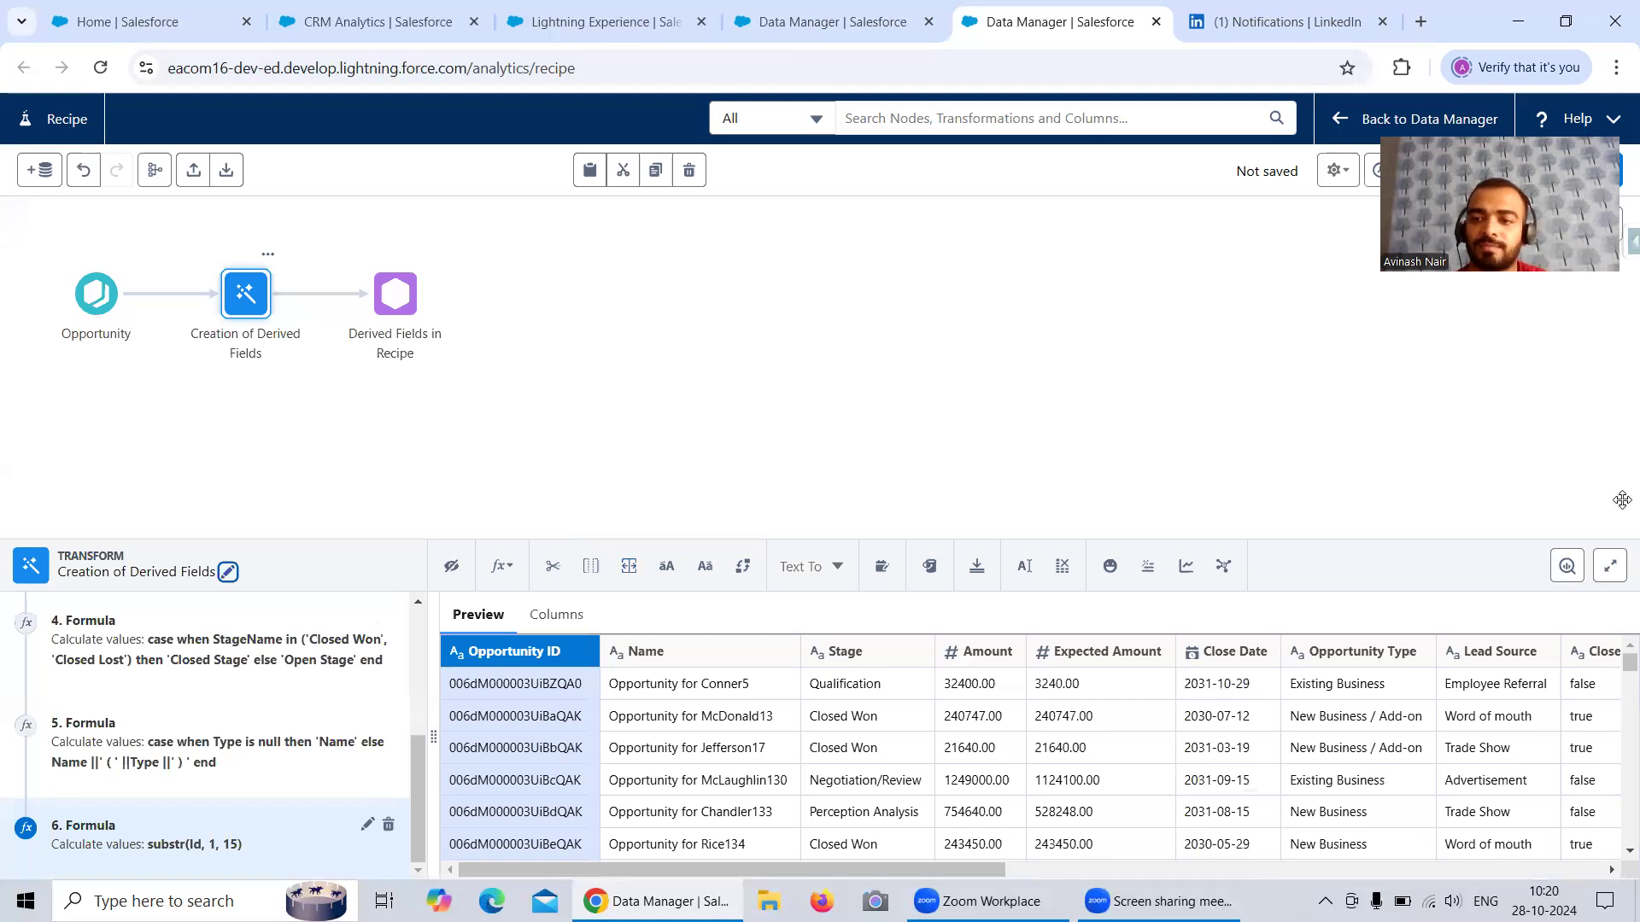
- Review the derived columns in the Transform preview and start saving and running the recipe
left_click(1570, 868)
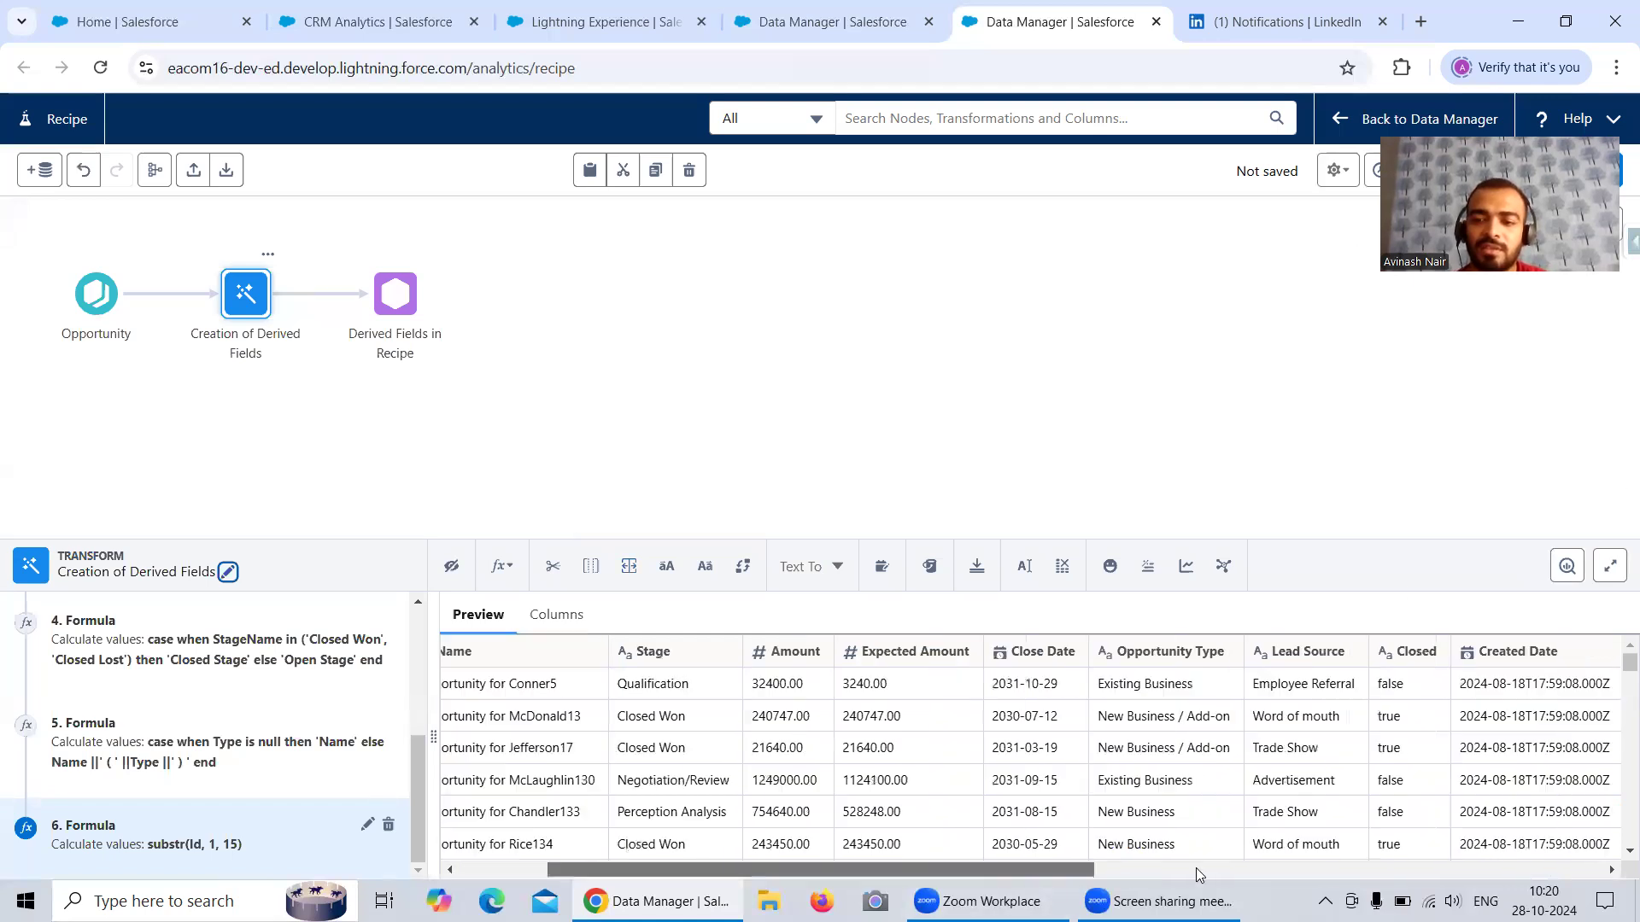
left_click(1569, 868)
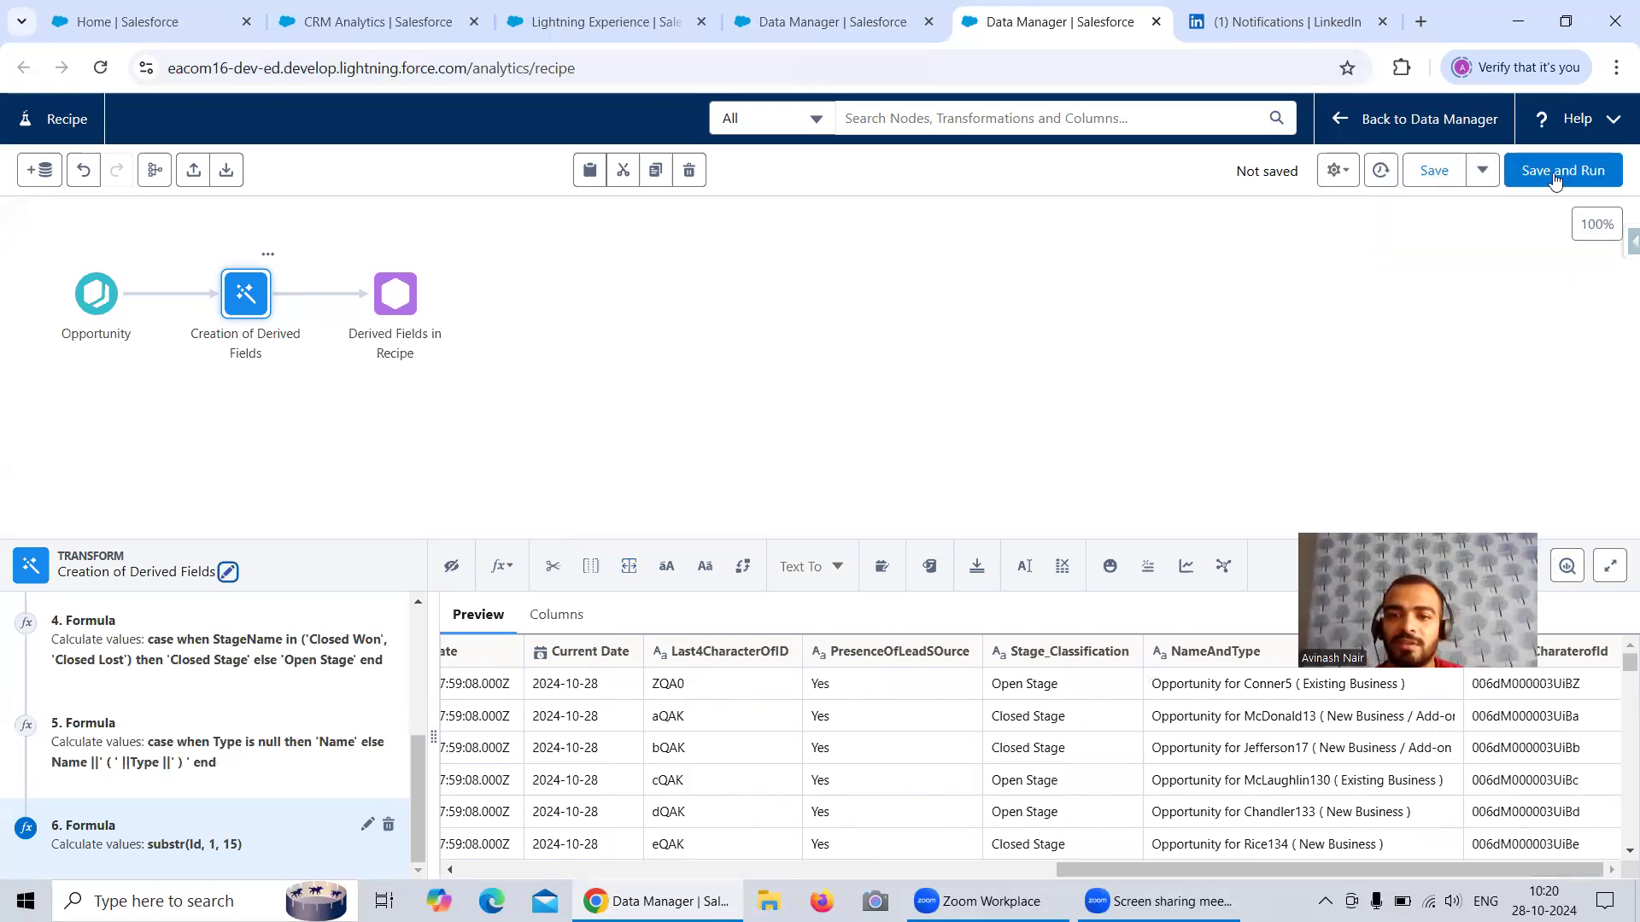
left_click(1556, 179)
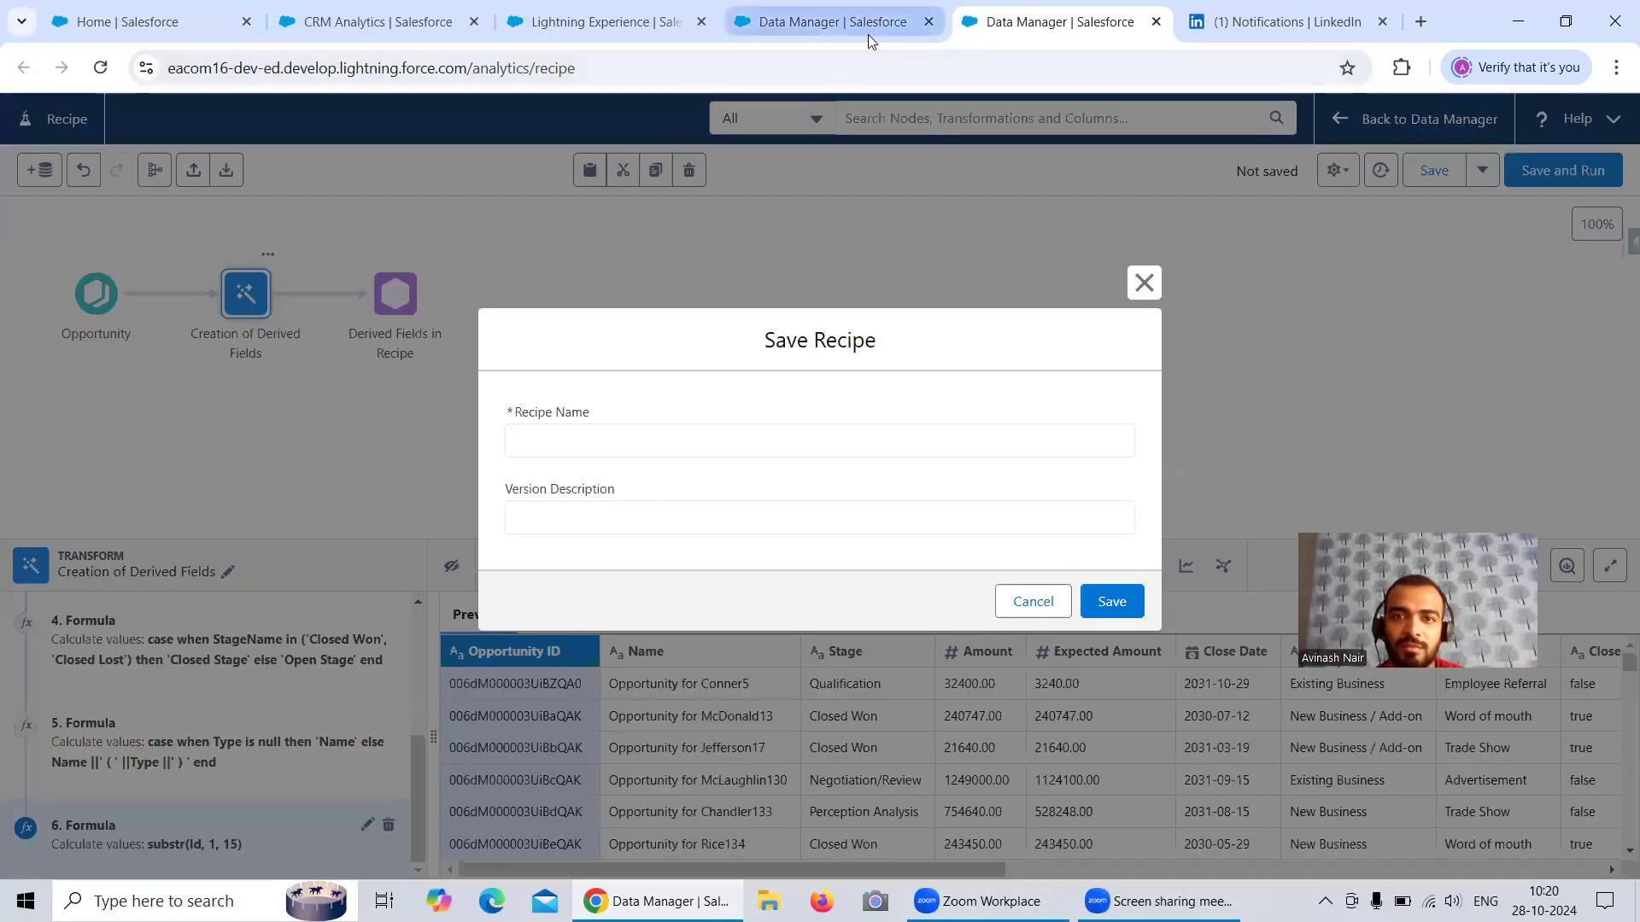
- Close the dataflow's Derived Fields node, look through the existing recipe names in Data Manager and open Free Session 10
left_click(833, 22)
left_click(1054, 170)
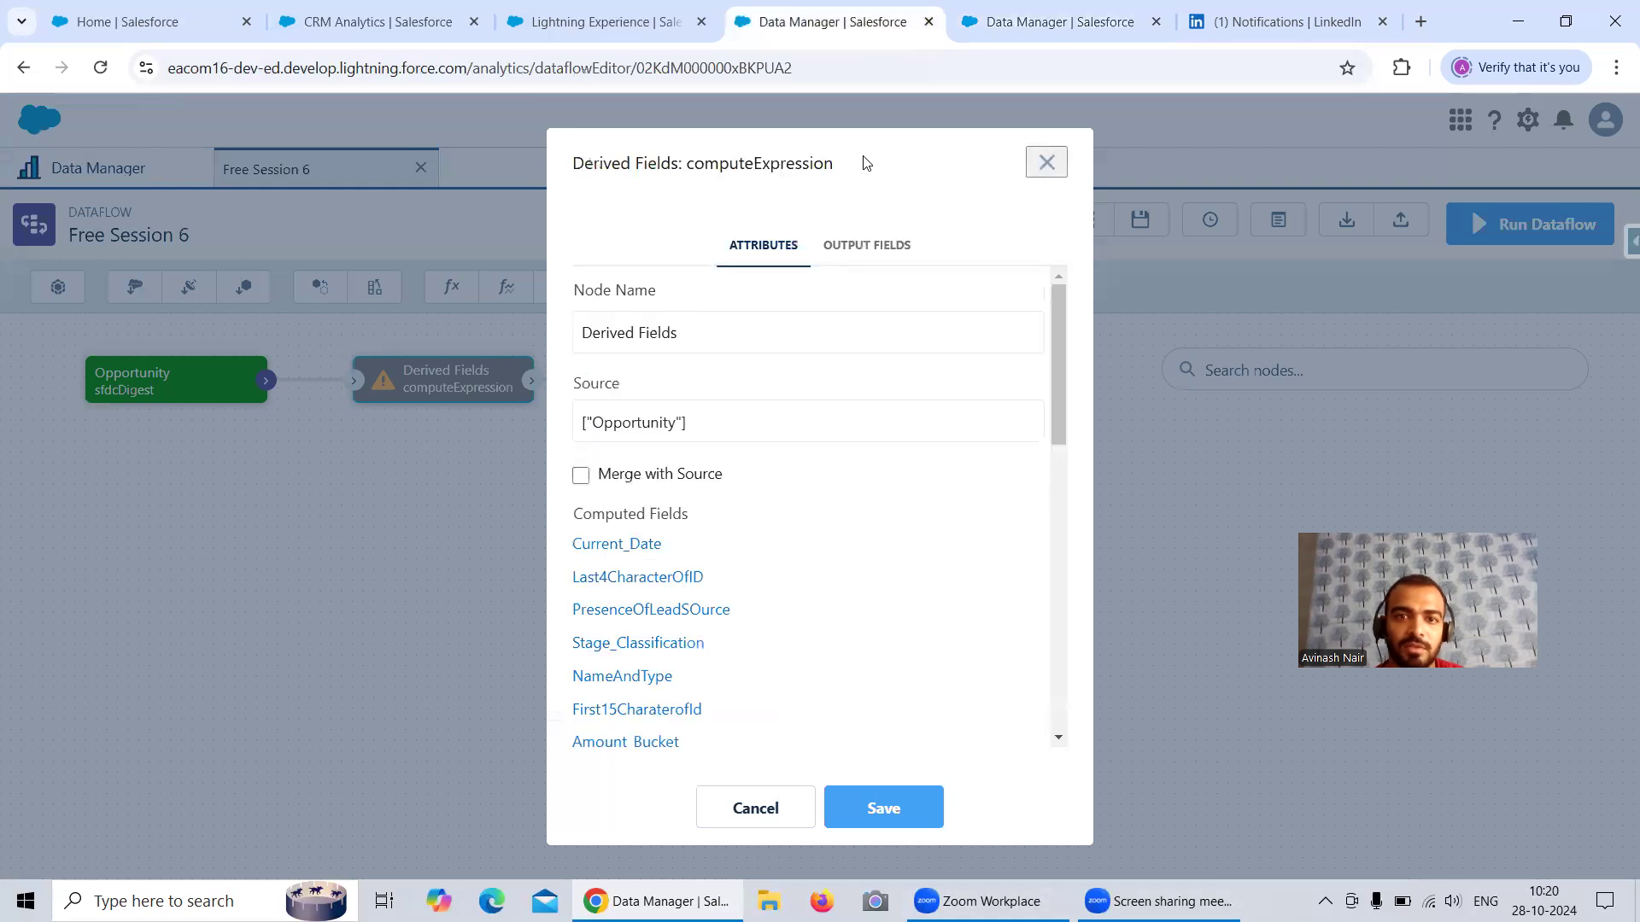
left_click(1047, 161)
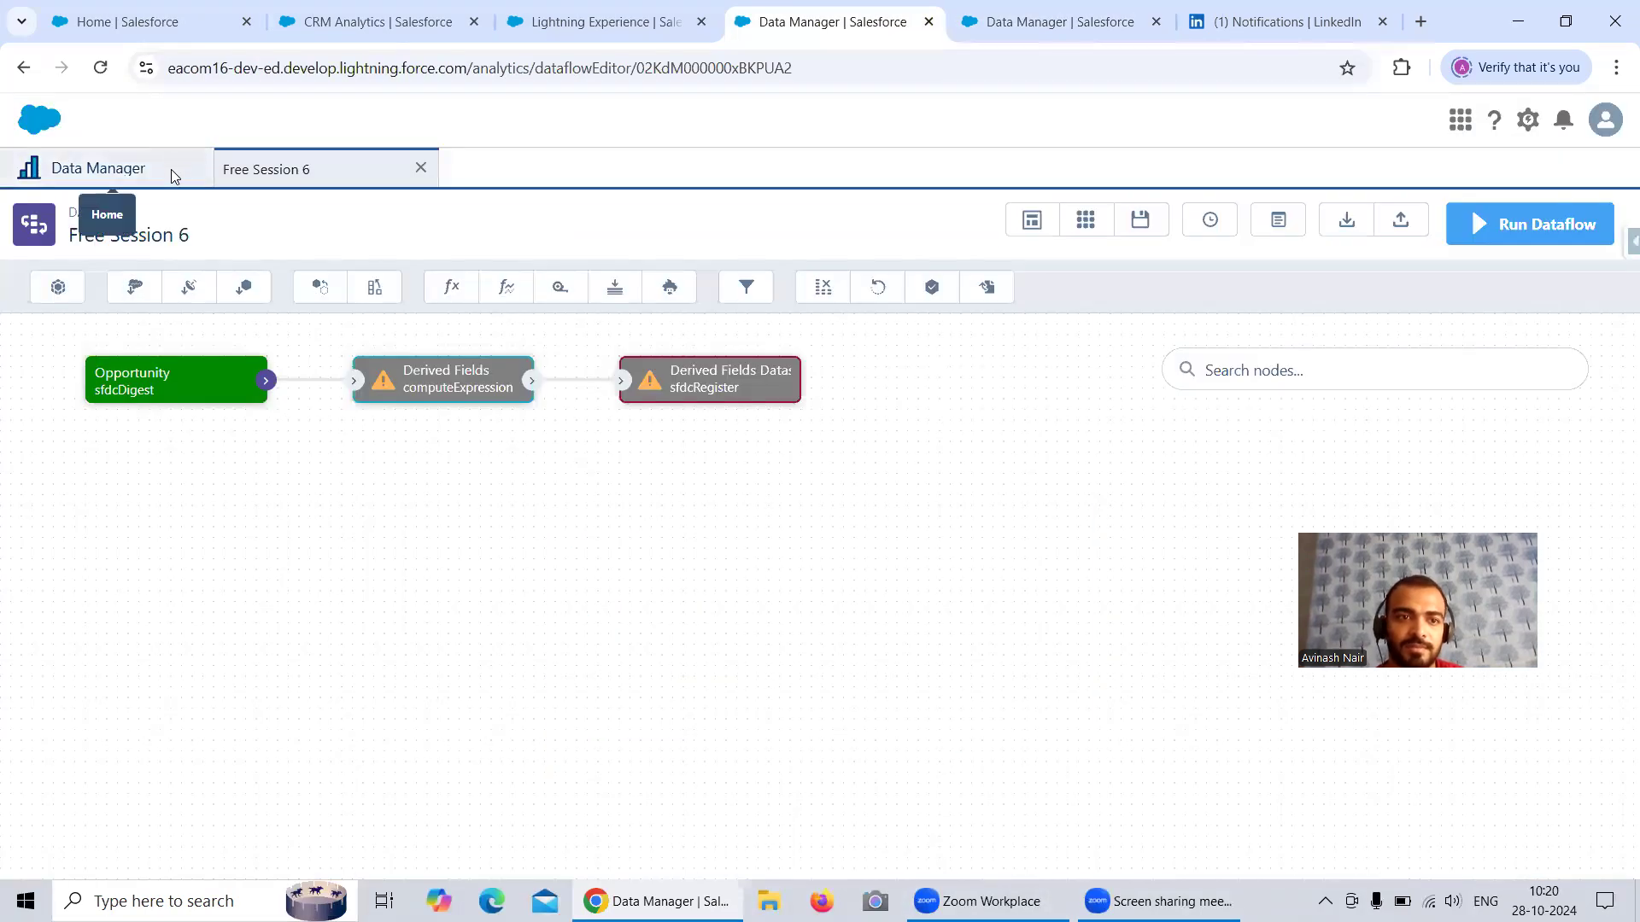
left_click(120, 171)
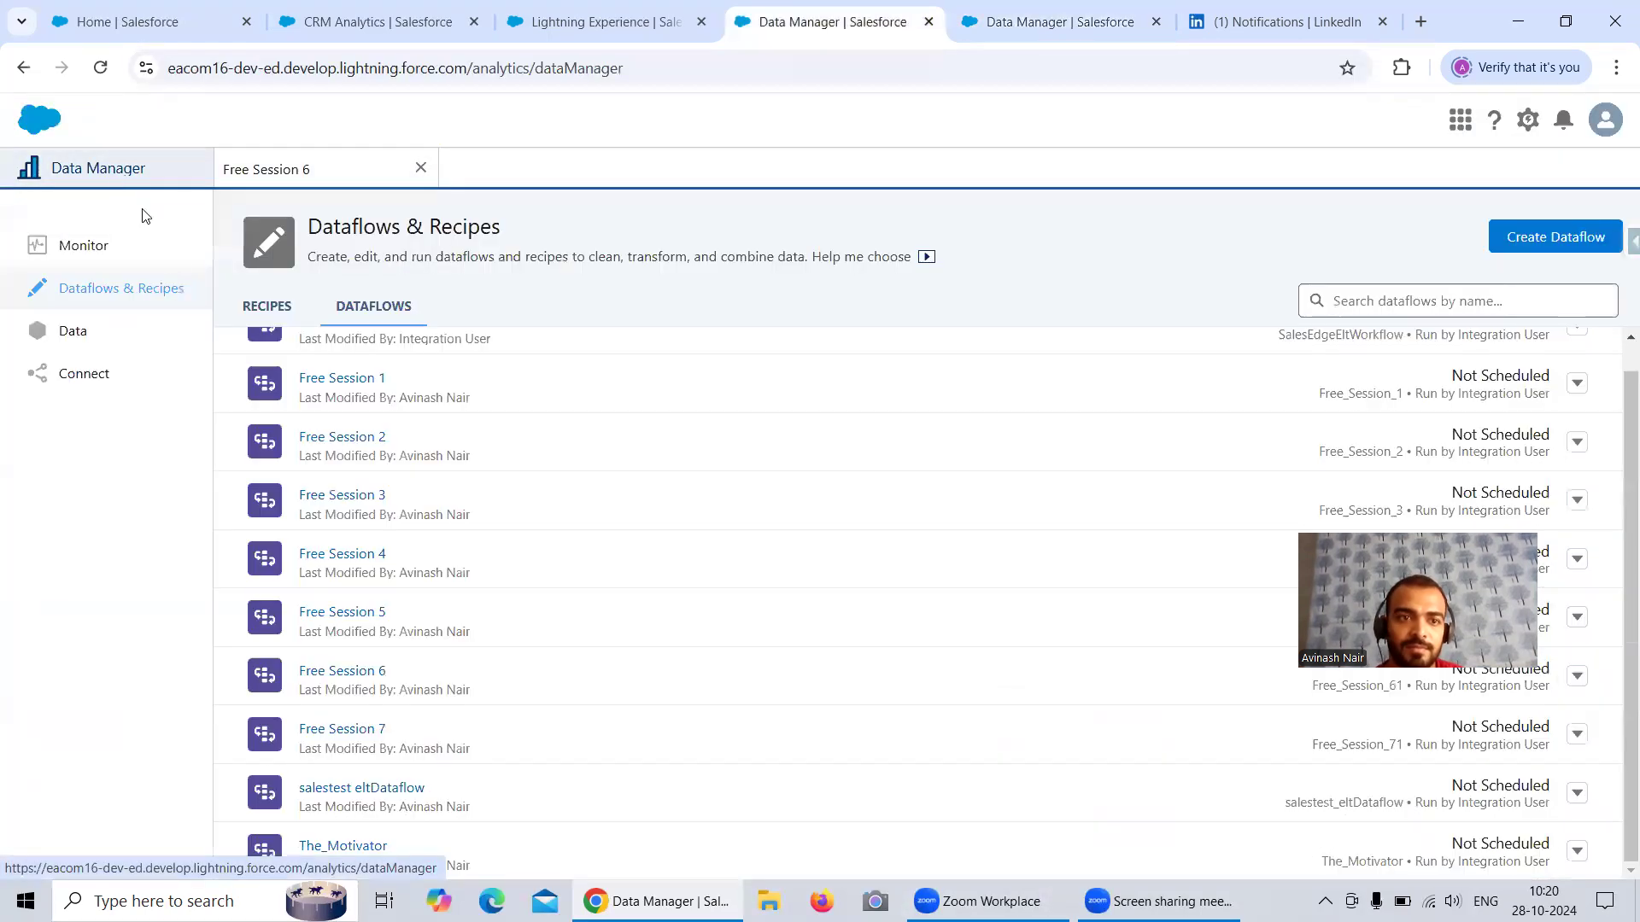
left_click(267, 309)
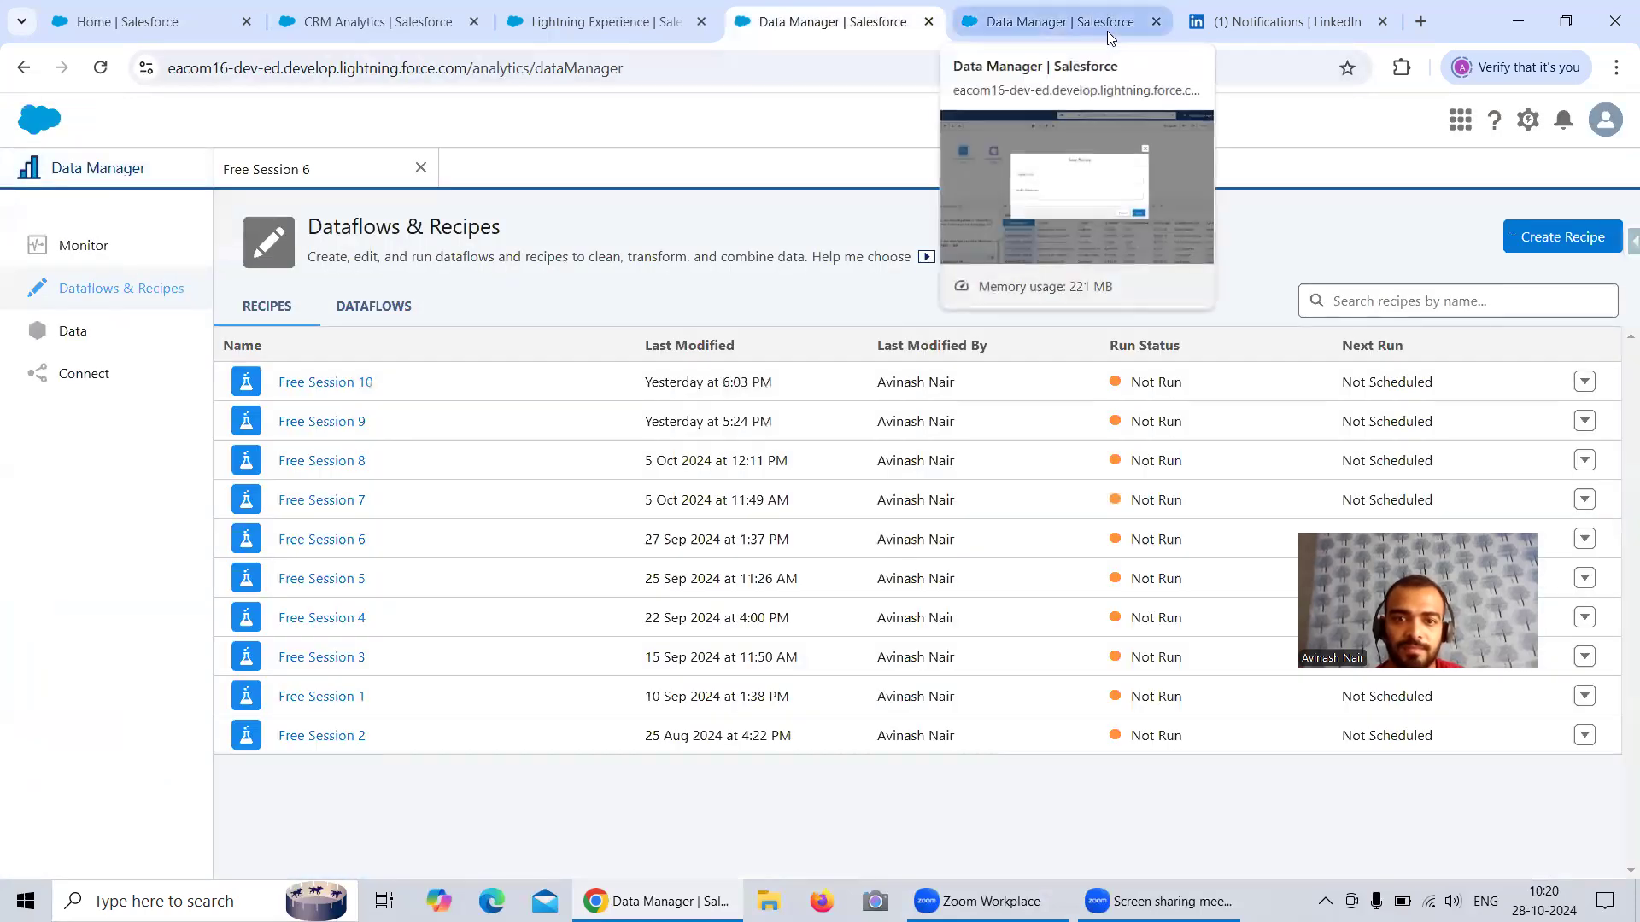
left_click(339, 384)
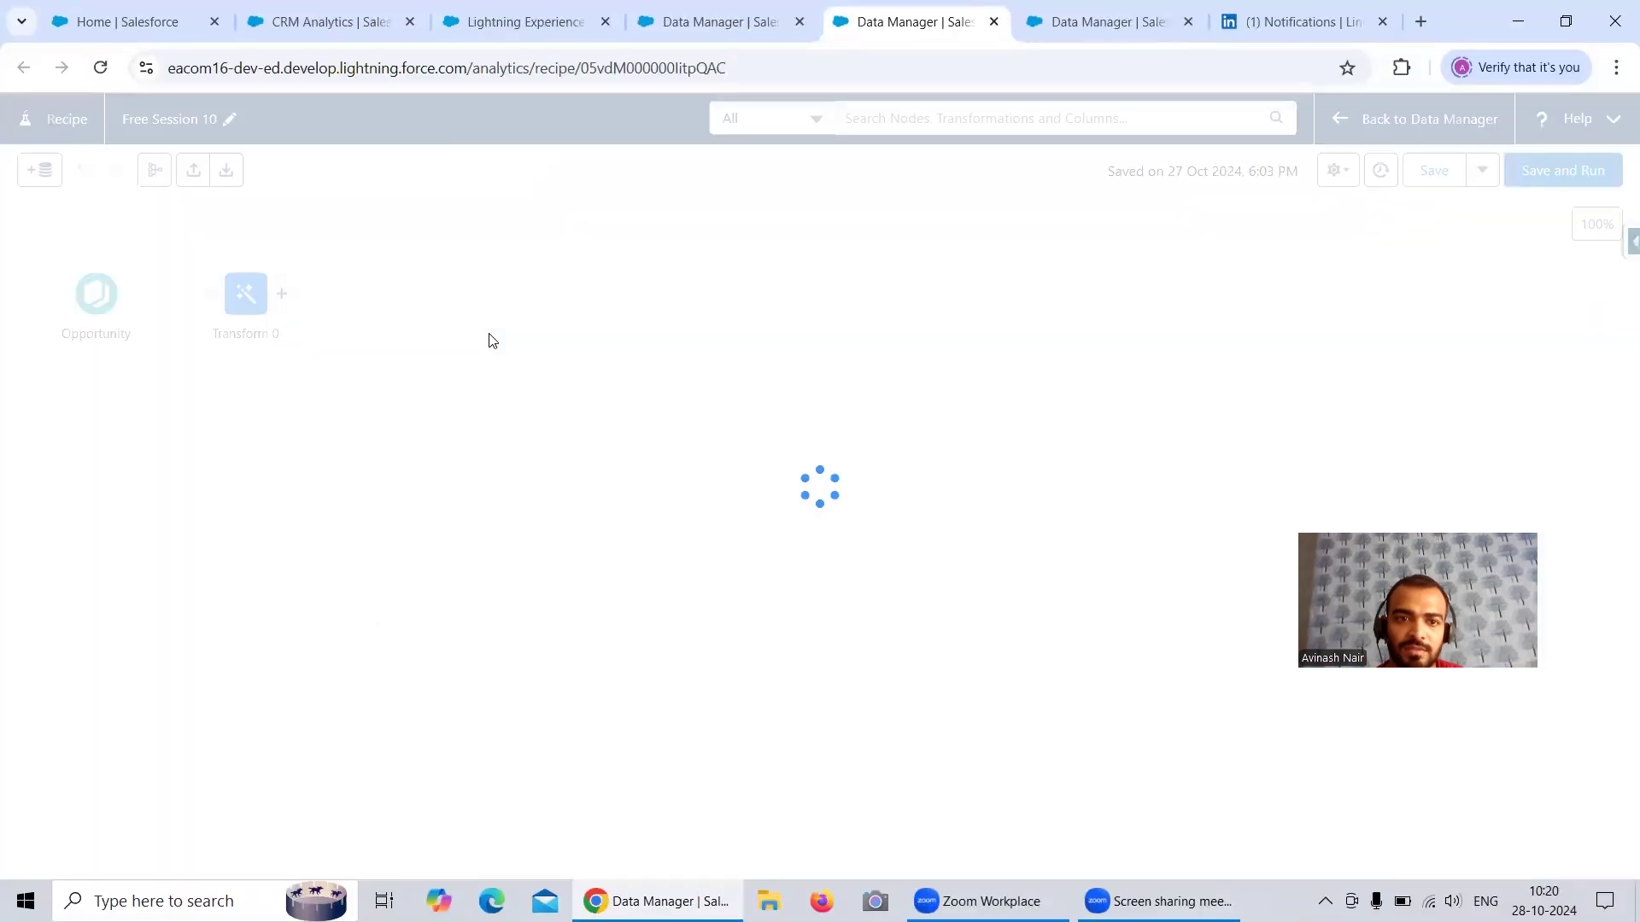
- Return to the unsaved recipe, name it Free Session 11 and save it to run
left_click(1043, 30)
left_click(610, 450)
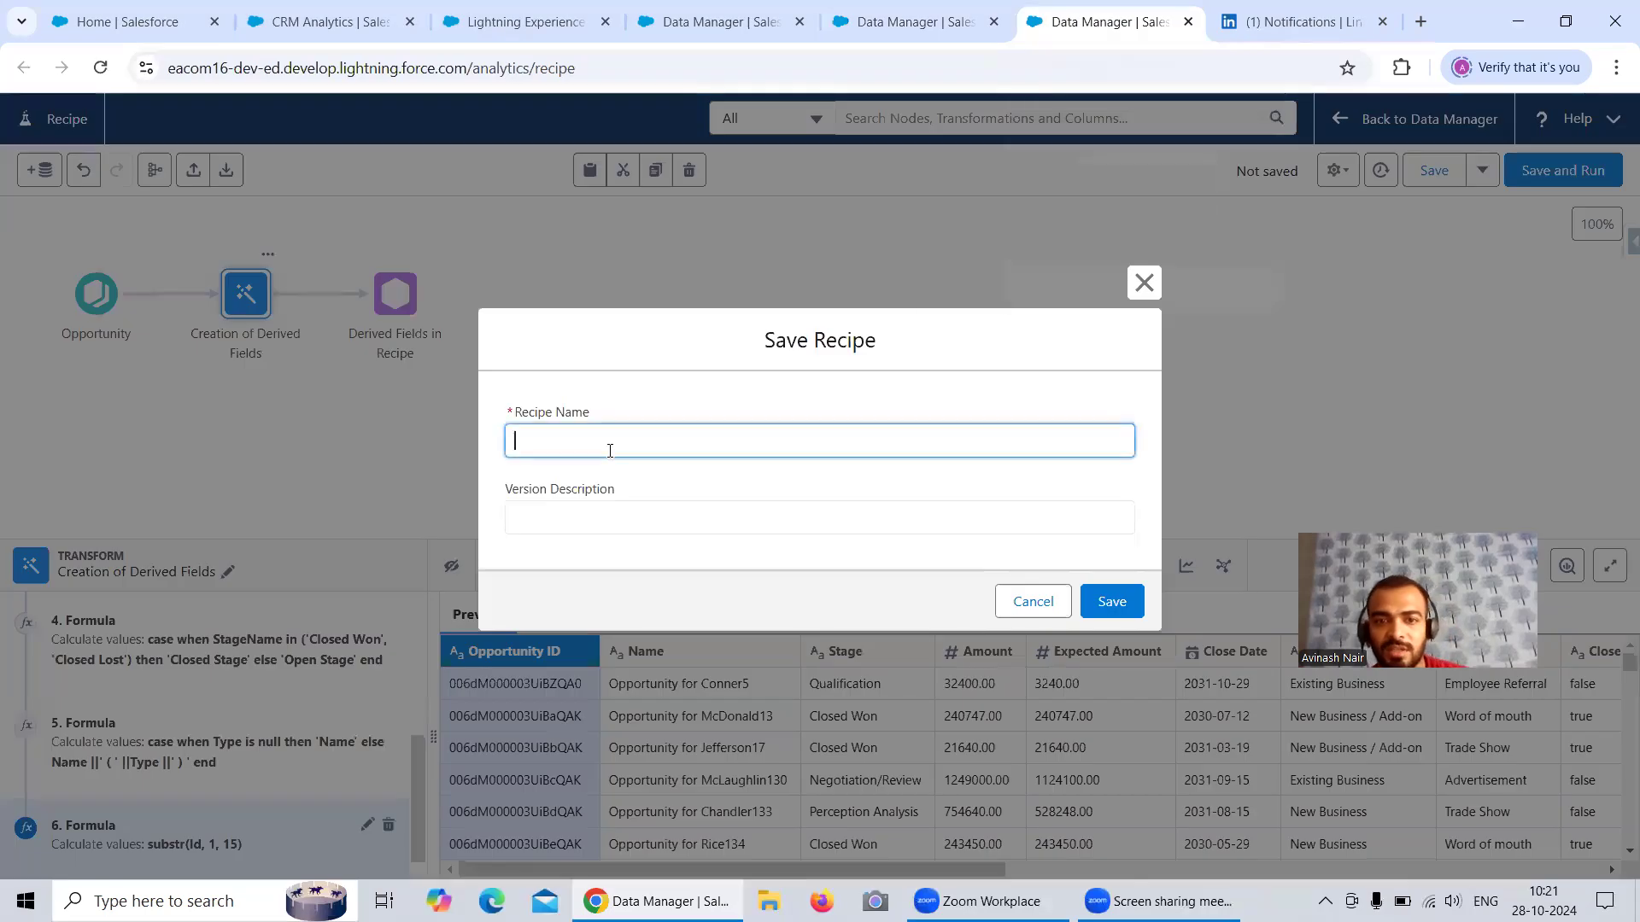
type("Free Session 11")
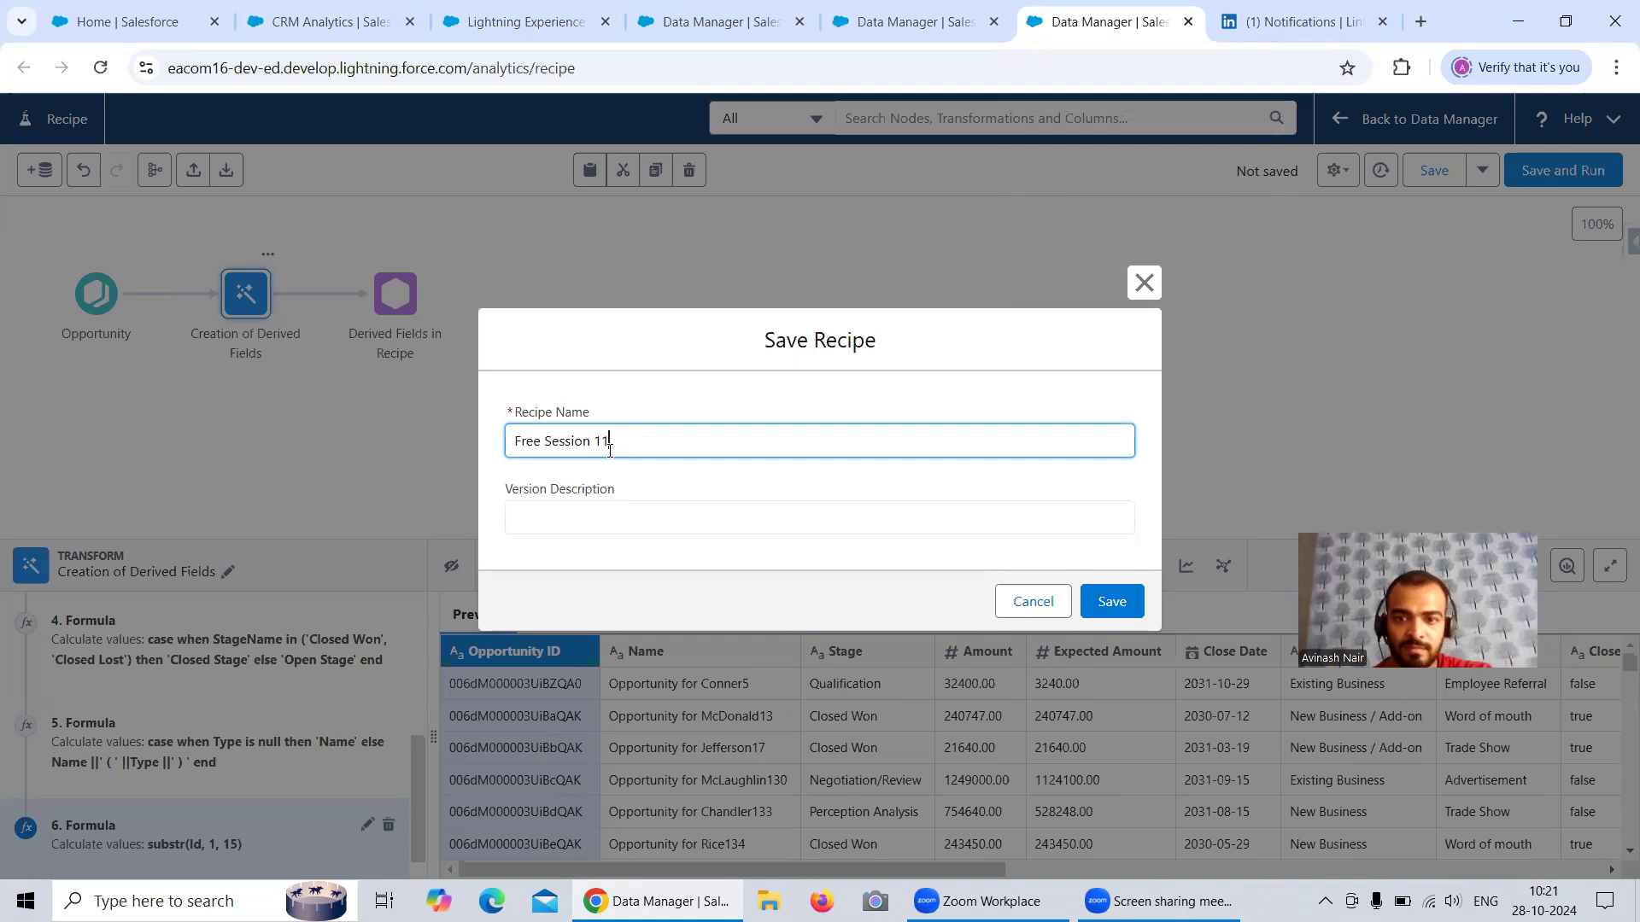
left_click(1100, 606)
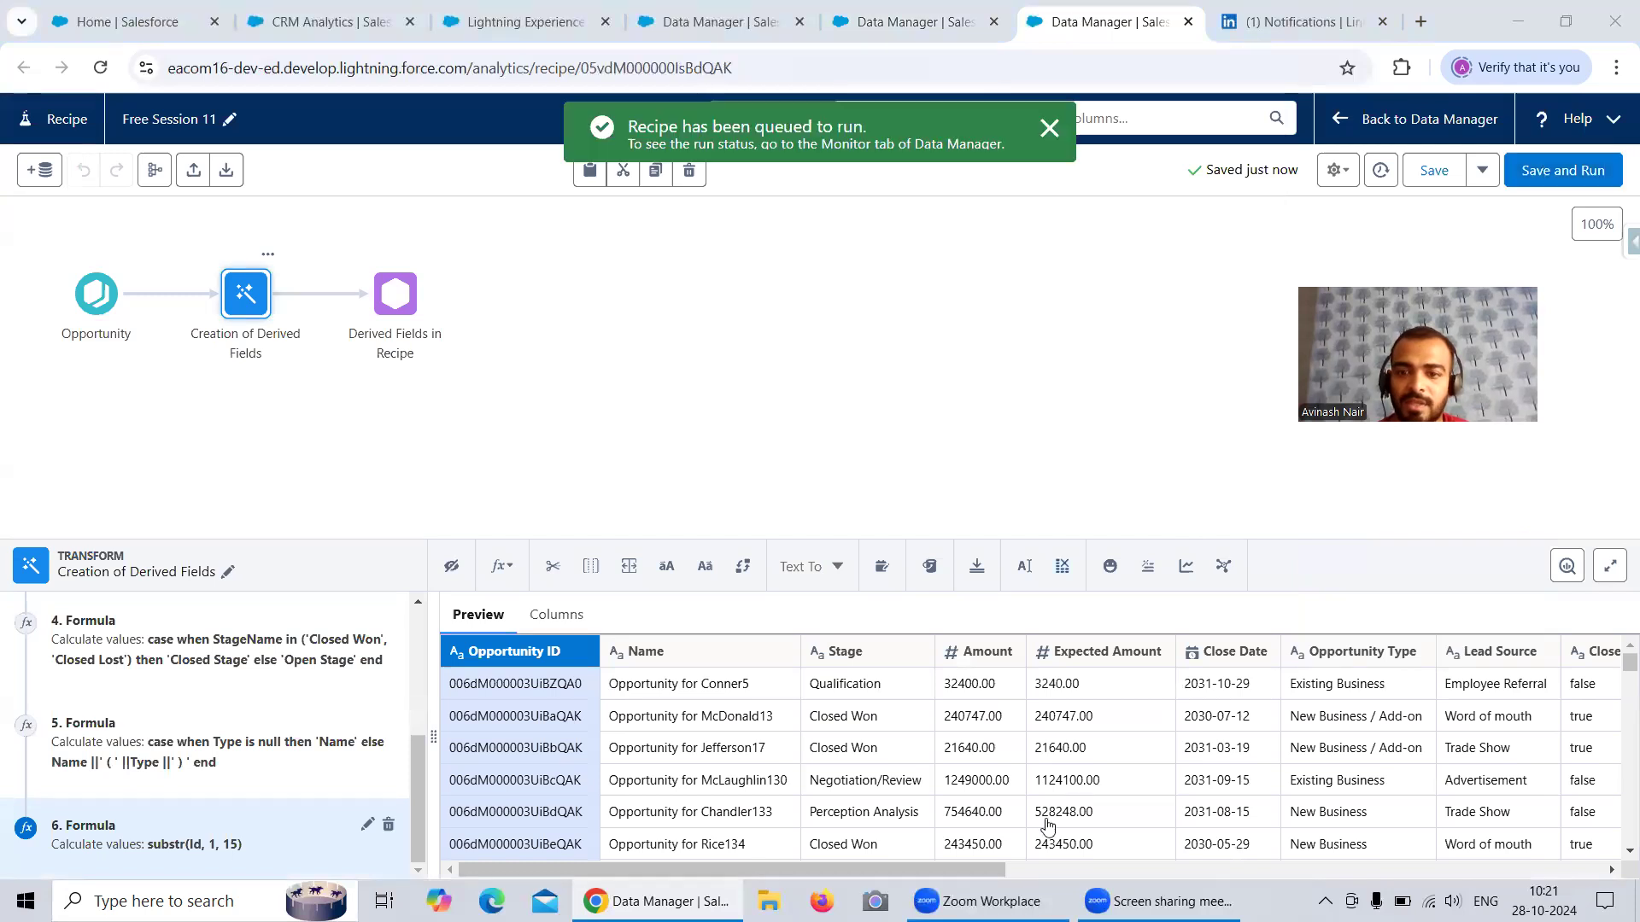
- Examine the derived columns in the recipe preview and check the recipe run's status in the refreshed Data Manager job monitor
left_click_drag(987, 871, 1616, 879)
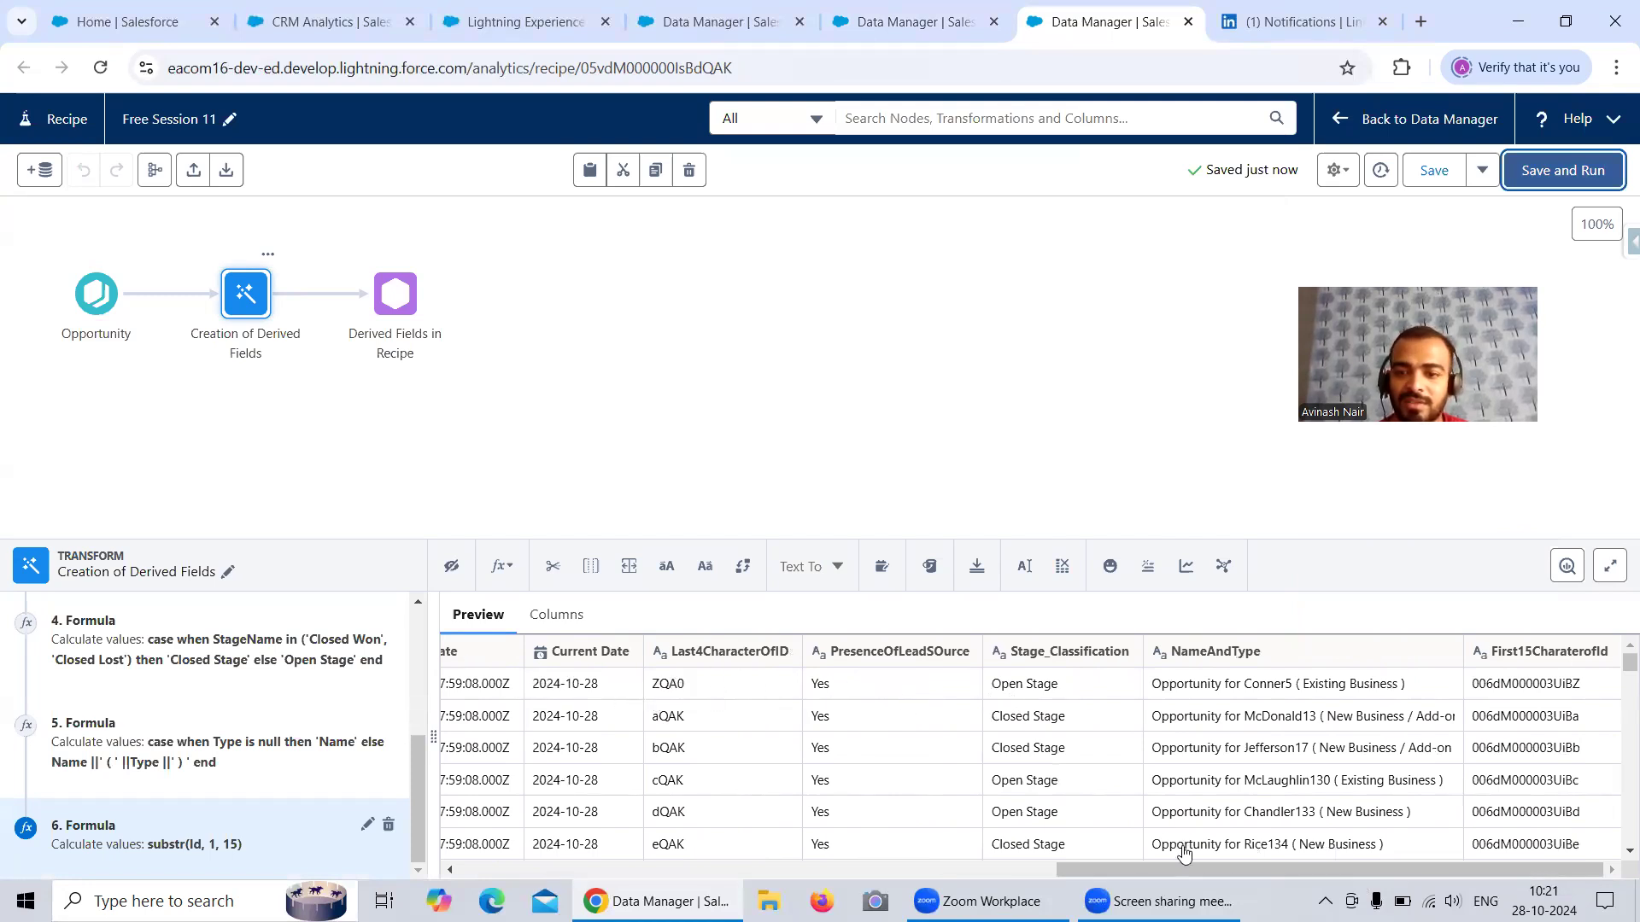
left_click_drag(1170, 876, 1109, 875)
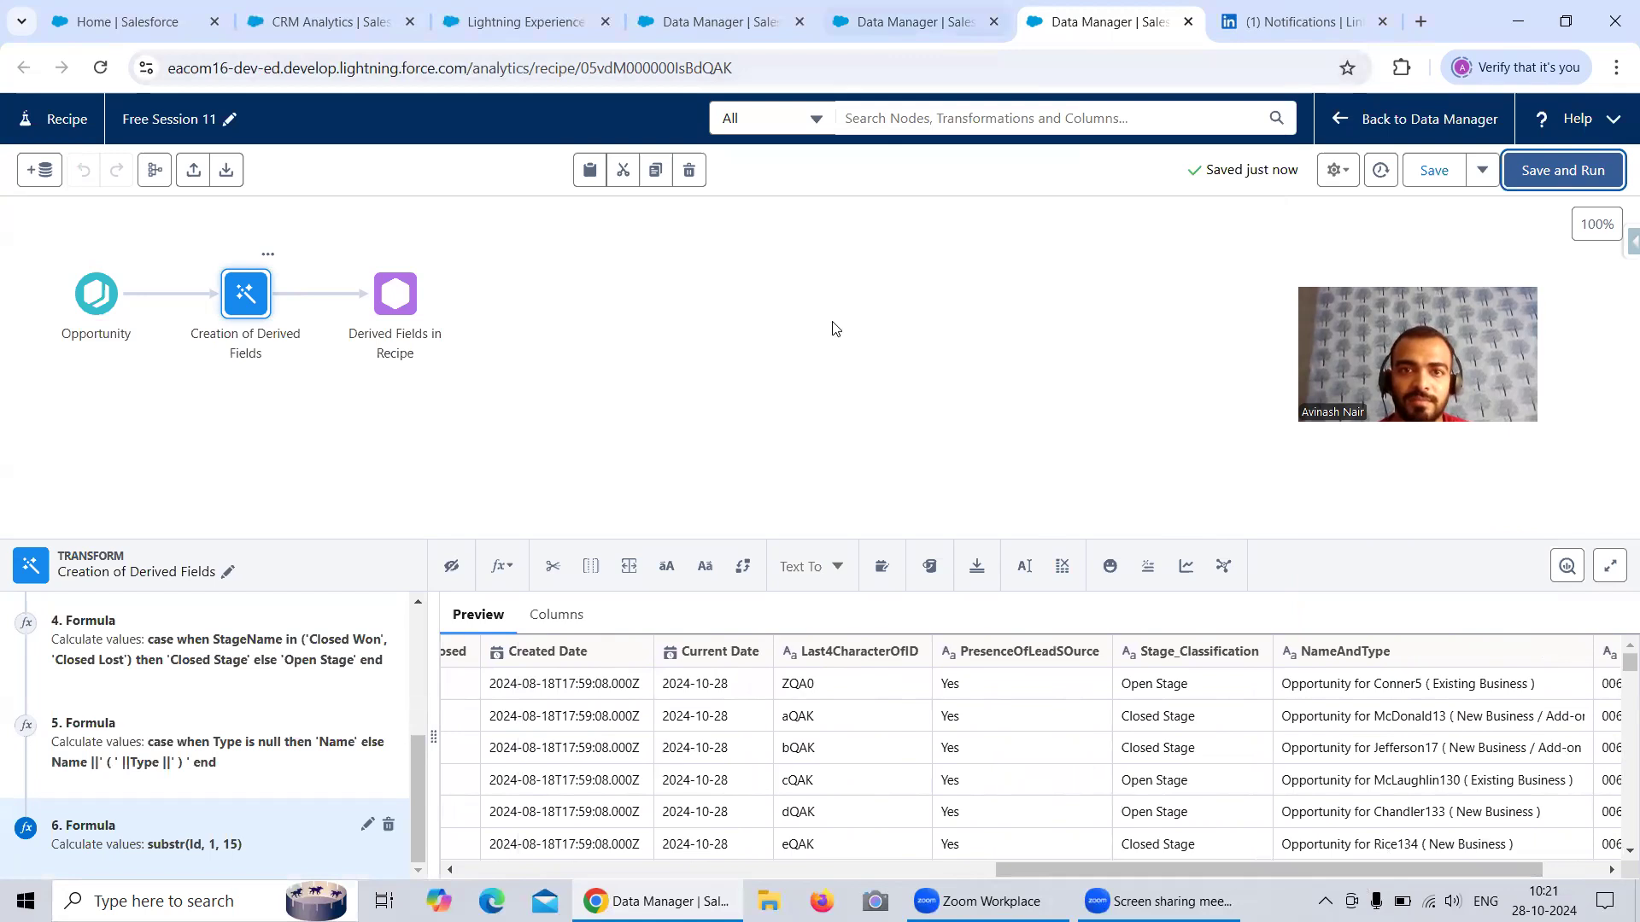
left_click(906, 23)
left_click(723, 25)
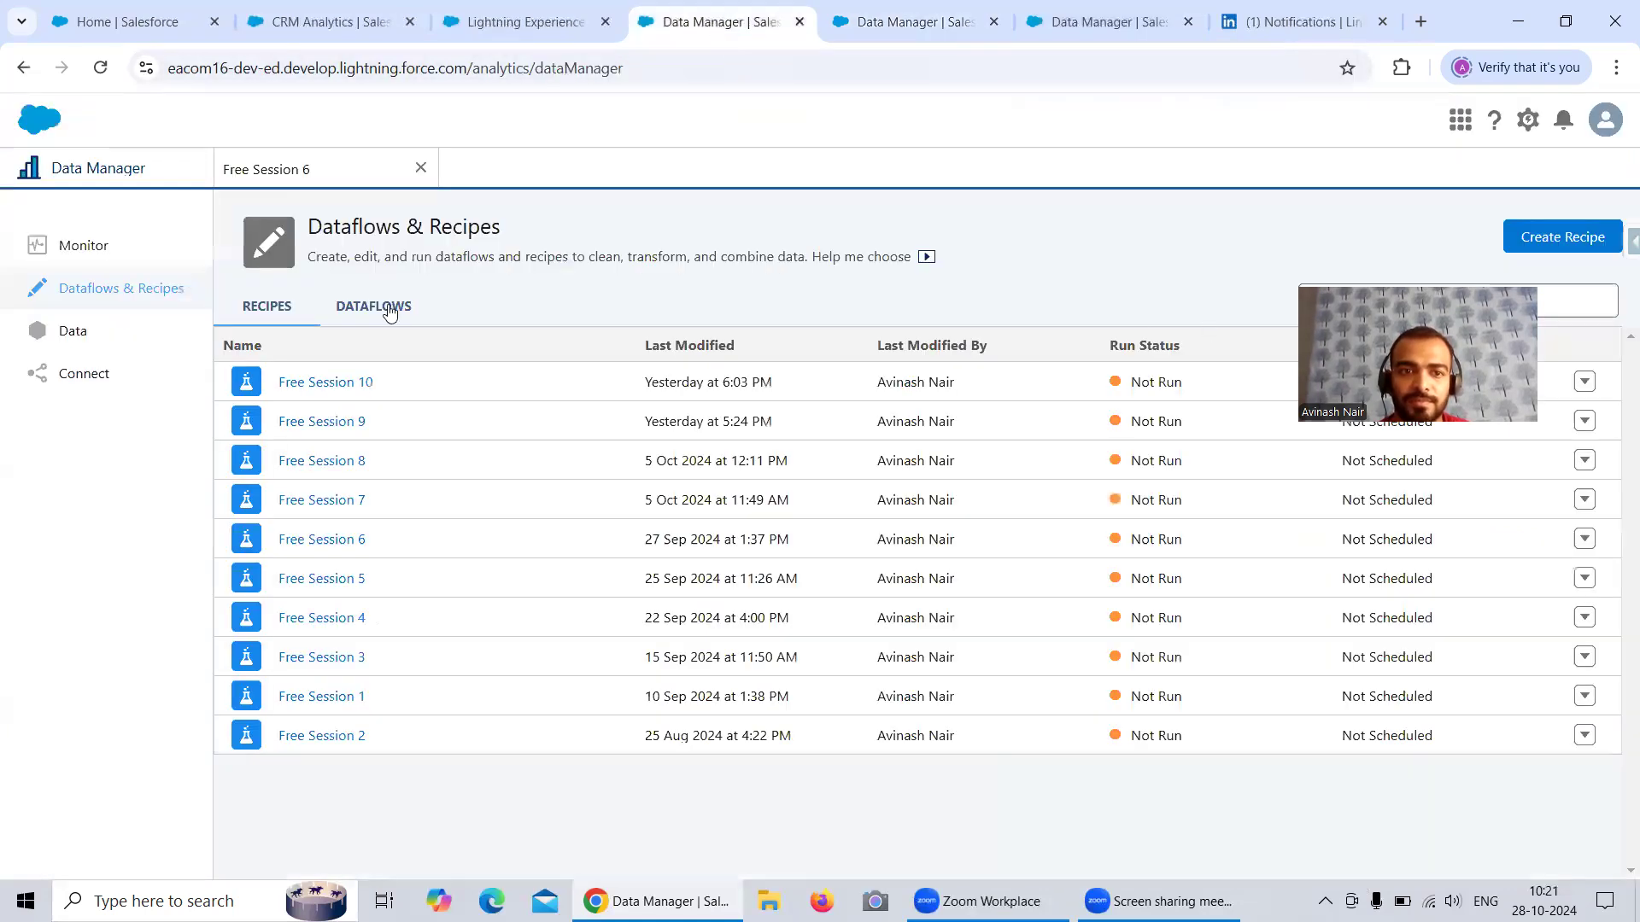
left_click(128, 248)
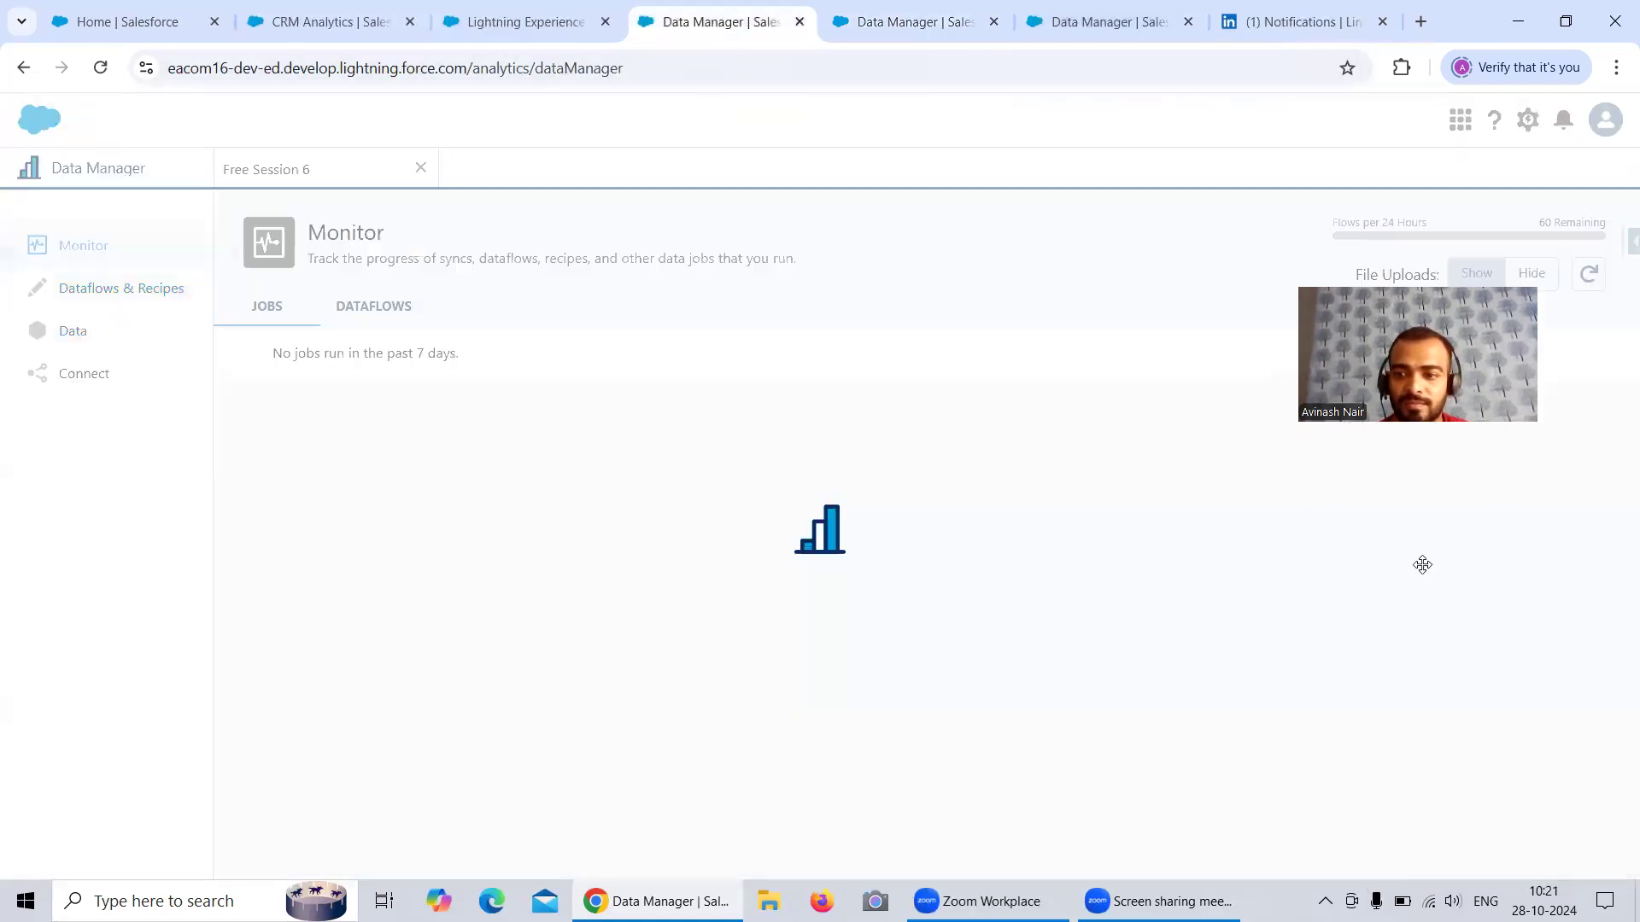
left_click_drag(1422, 565, 1535, 336)
left_click(1590, 274)
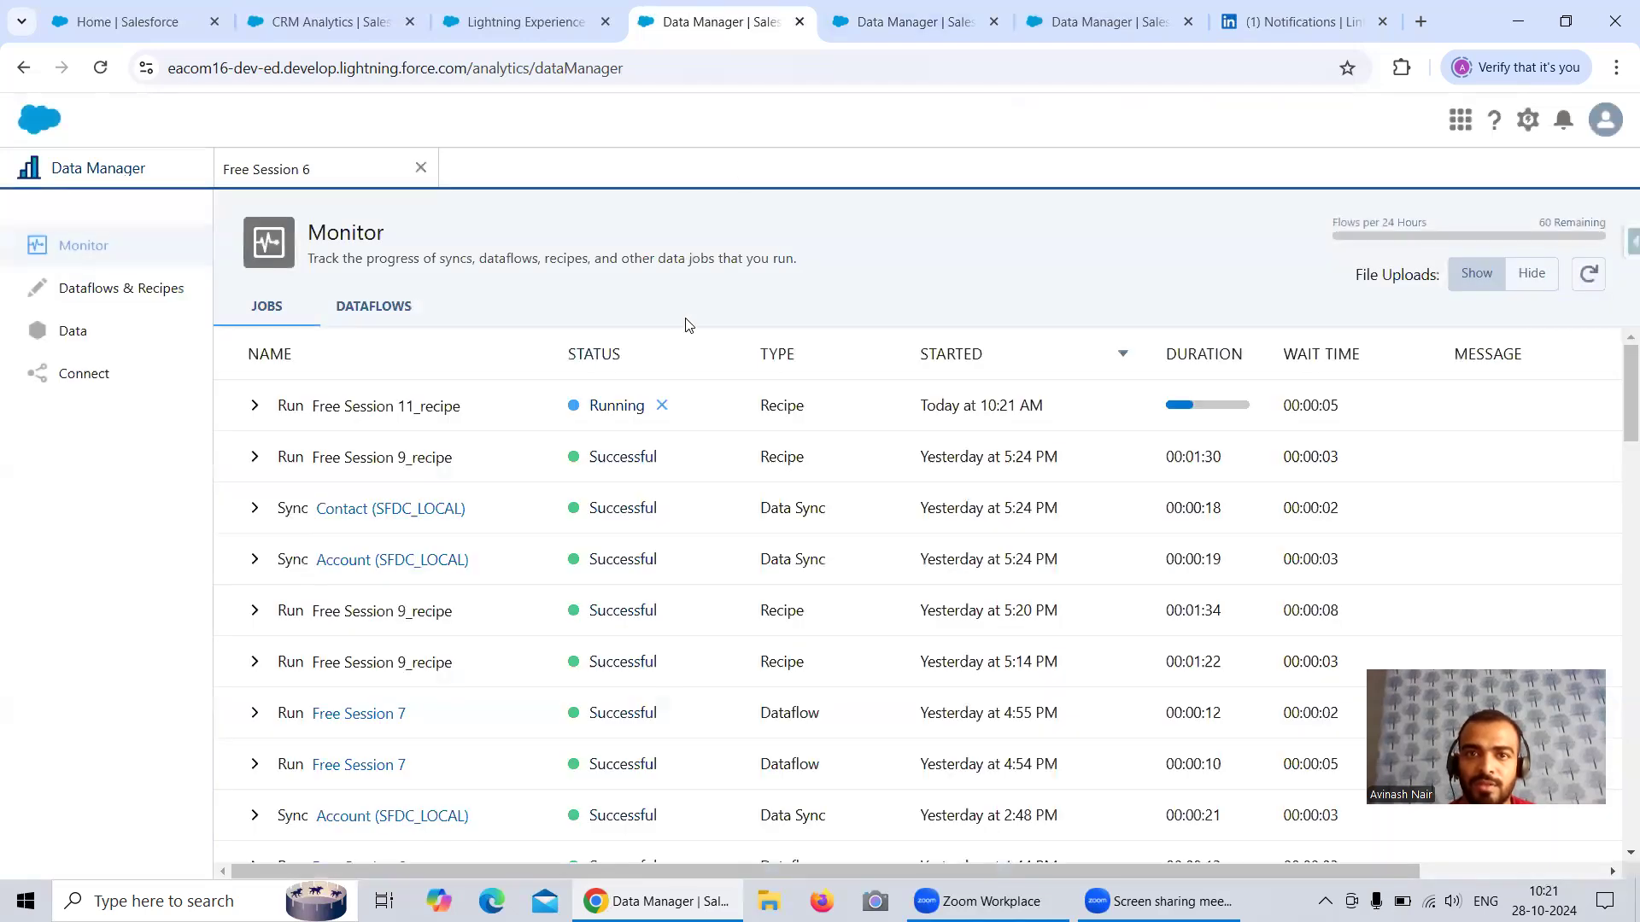